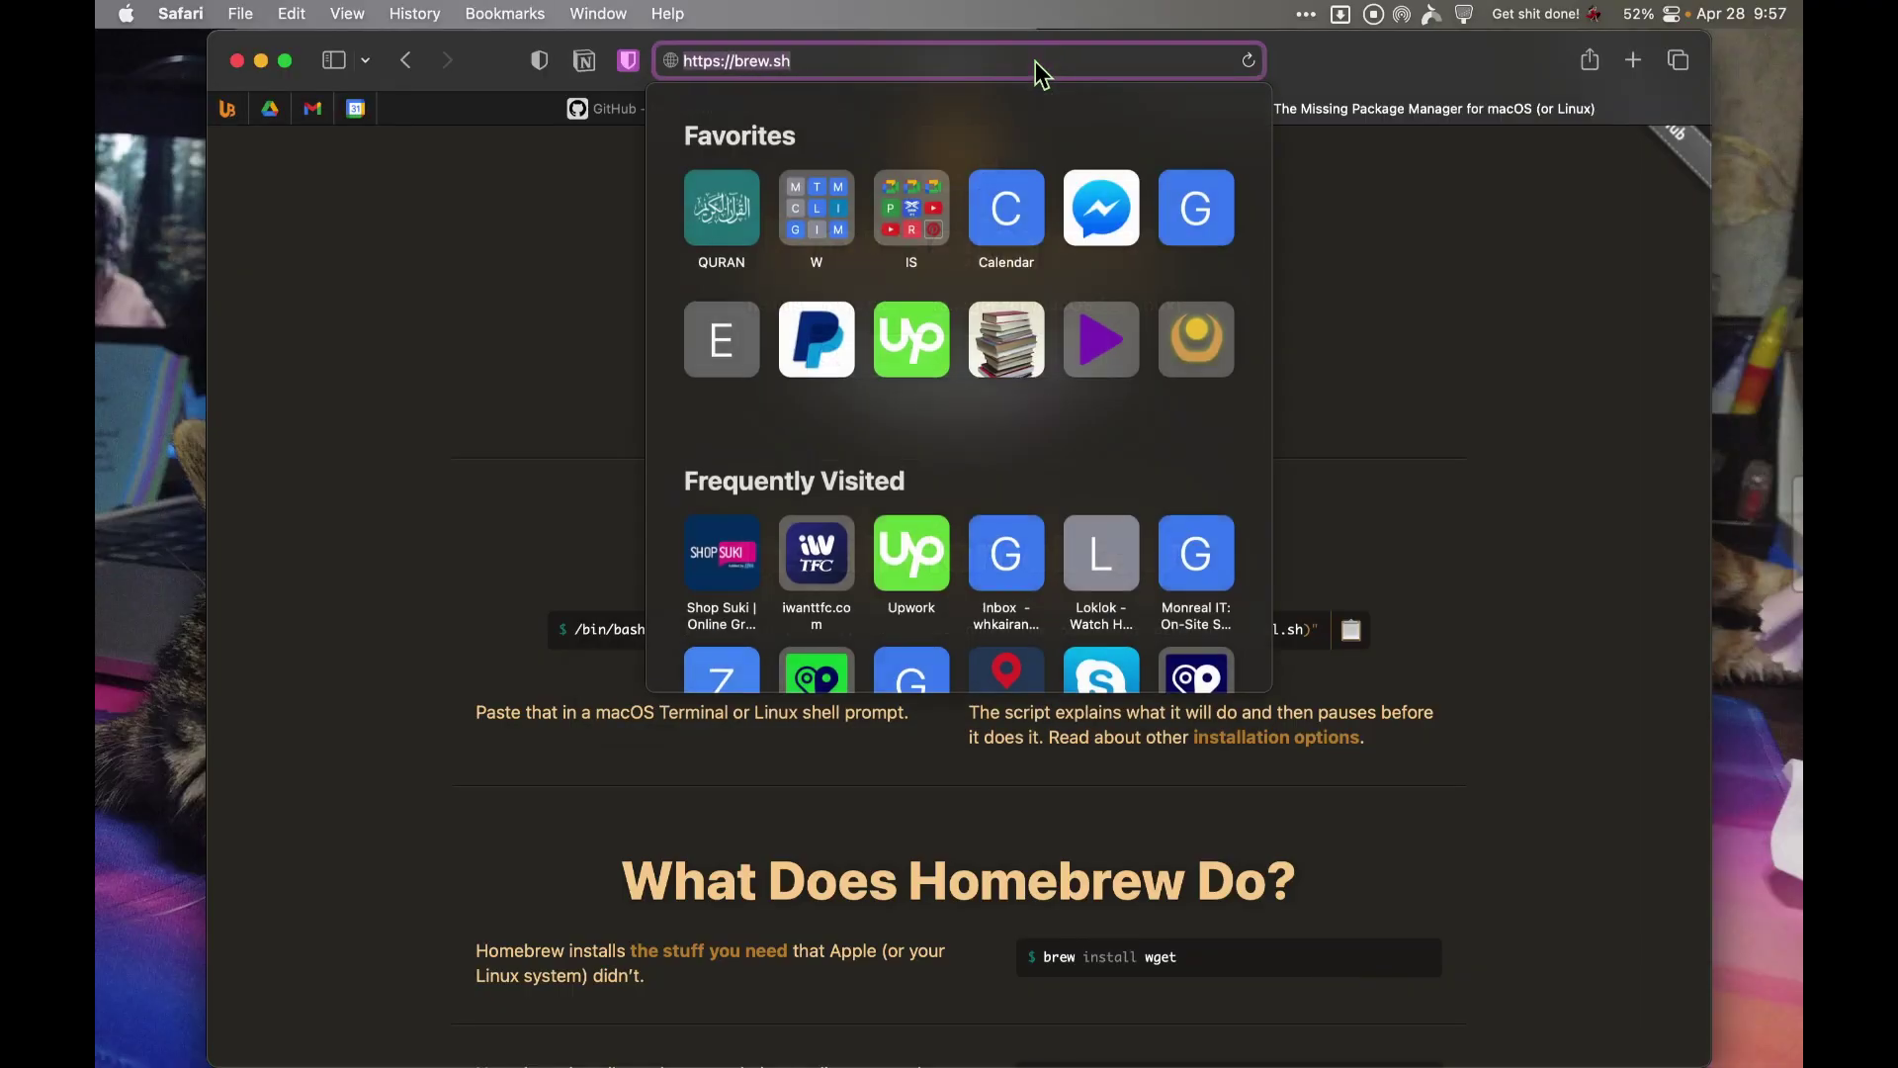
Step: Copy the Homebrew install command from the brew.sh homepage
{"action": "left_click", "coordinate": [548, 390]}
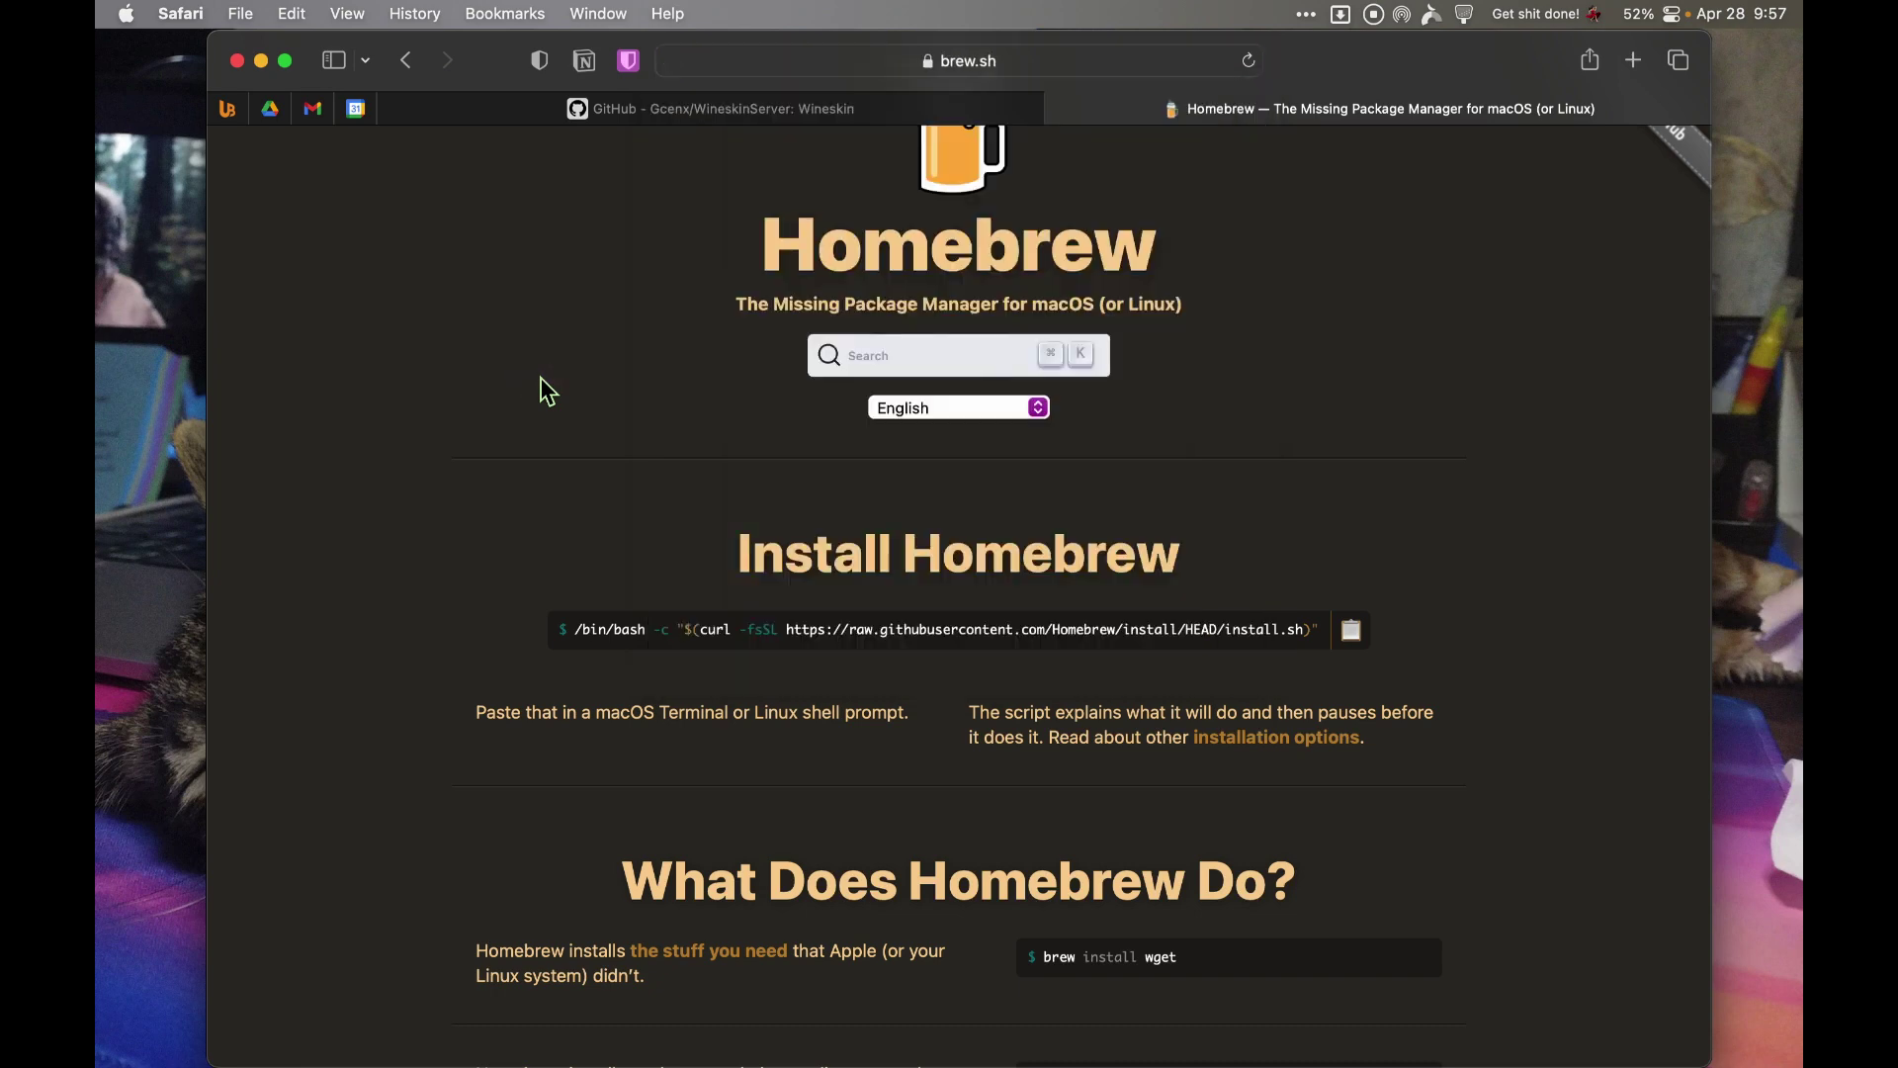
{"action": "double_click", "coordinate": [846, 579]}
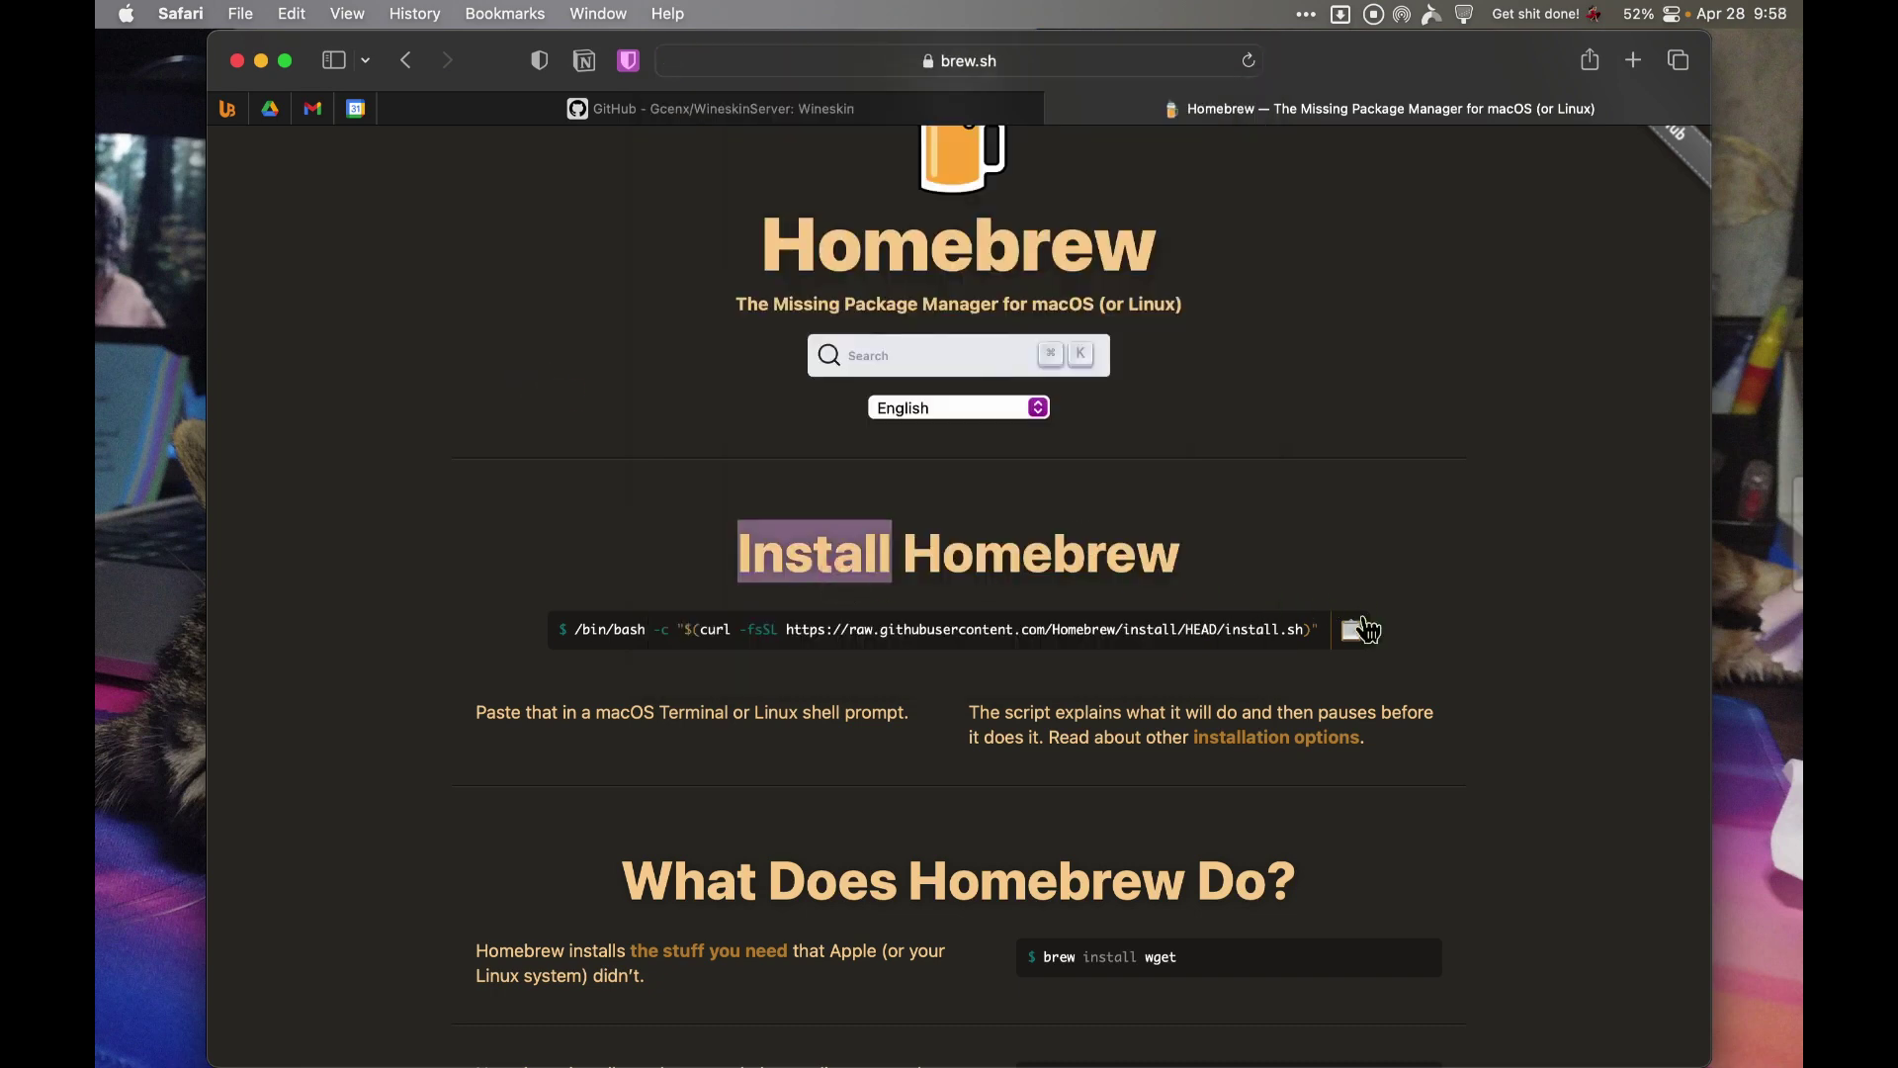
{"action": "left_click", "coordinate": [1353, 630]}
Step: Launch Terminal from the app launcher by searching 'ter'
{"action": "key", "text": "super+space"}
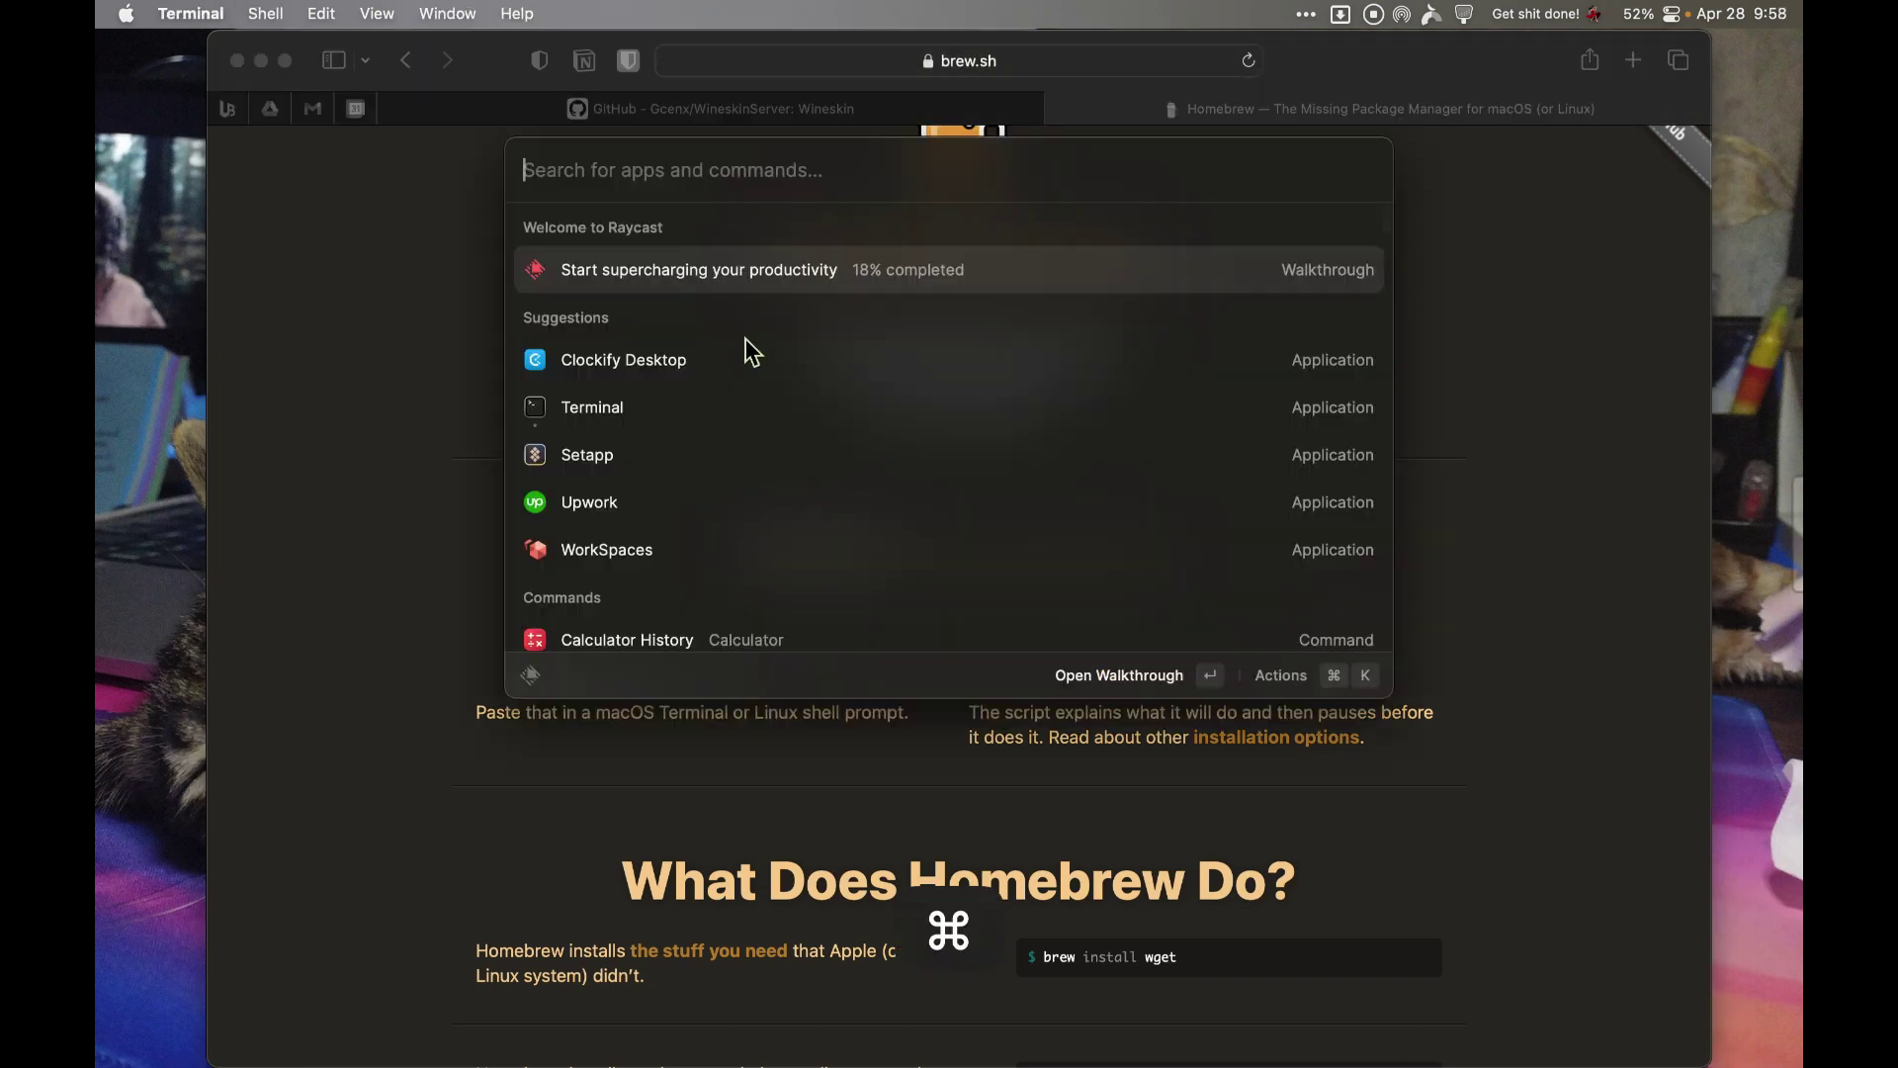
{"action": "type", "text": "ter"}
{"action": "key", "text": "Return"}
Step: Paste and run the Homebrew install script, entering the account password and confirming to continue
{"action": "right_click", "coordinate": [944, 354]}
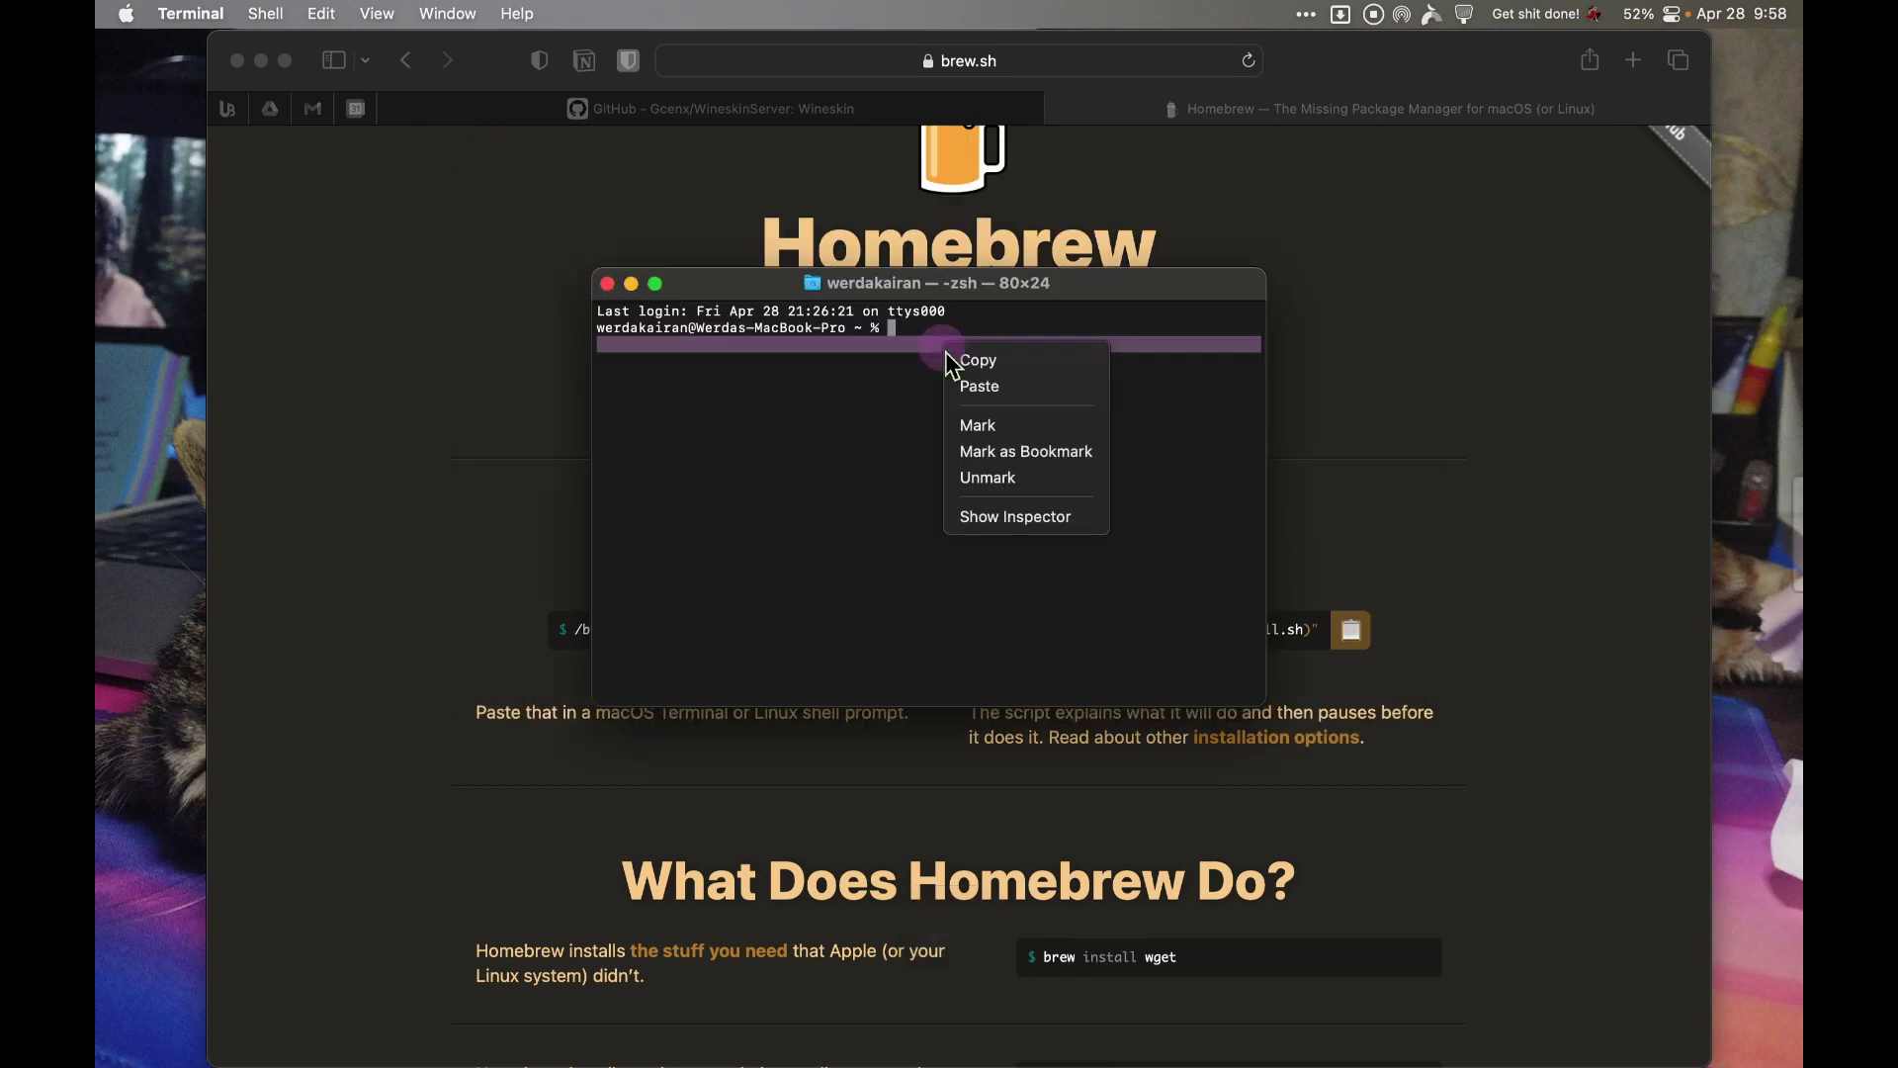
{"action": "left_click", "coordinate": [979, 386]}
{"action": "key", "text": "Return"}
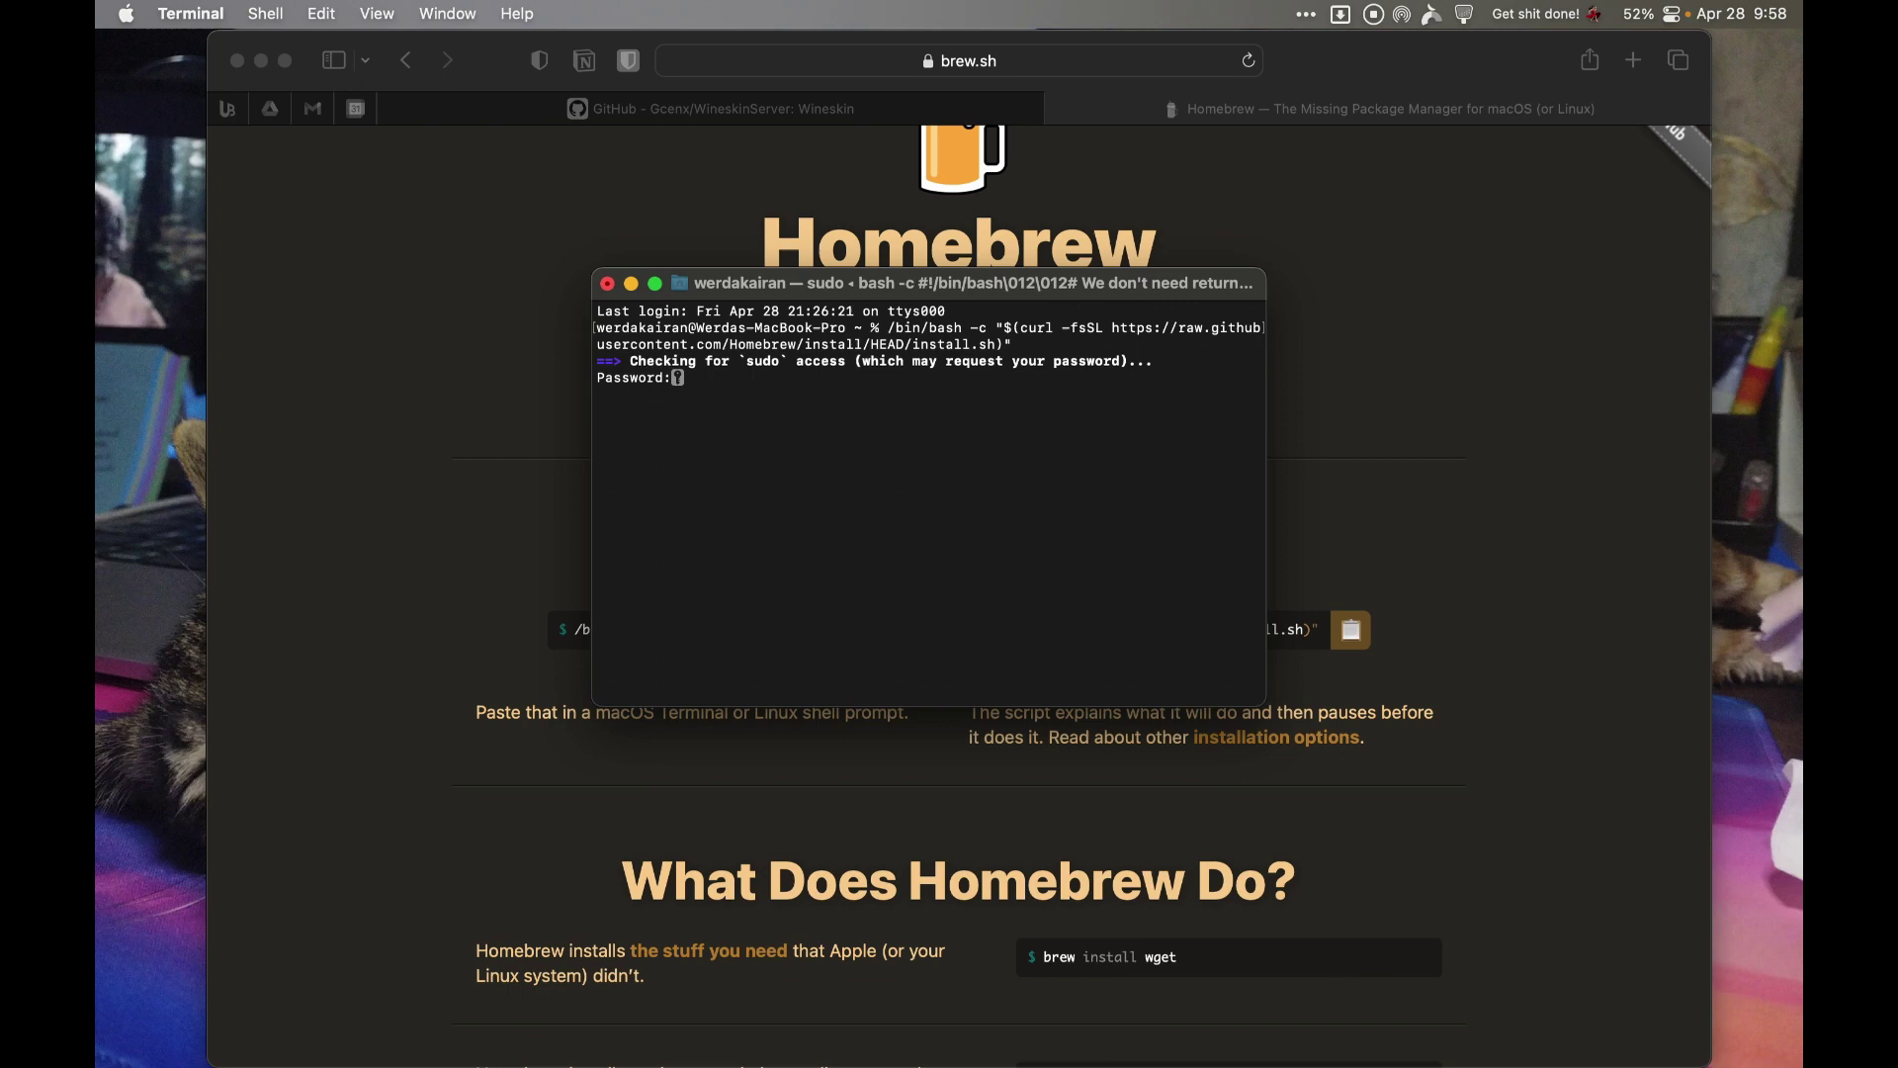
{"action": "key", "text": "Return"}
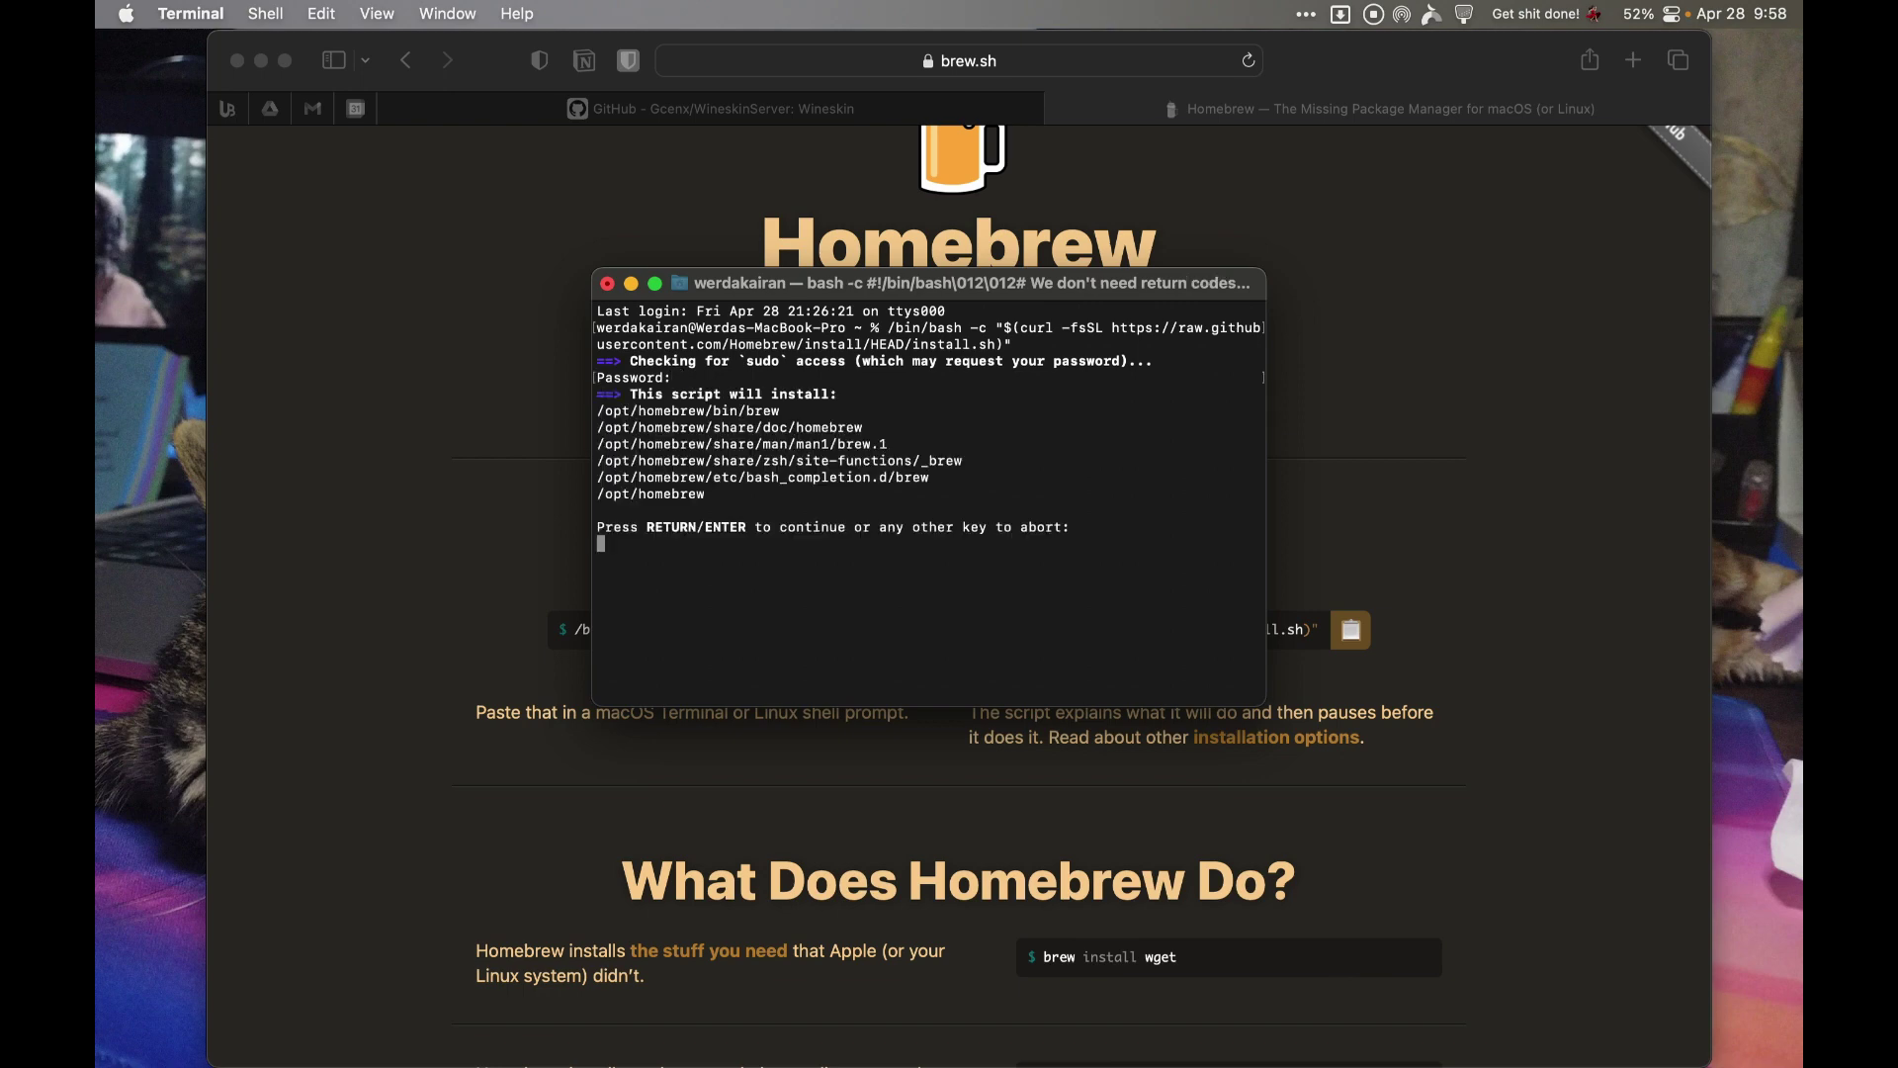
{"action": "key", "text": "Return"}
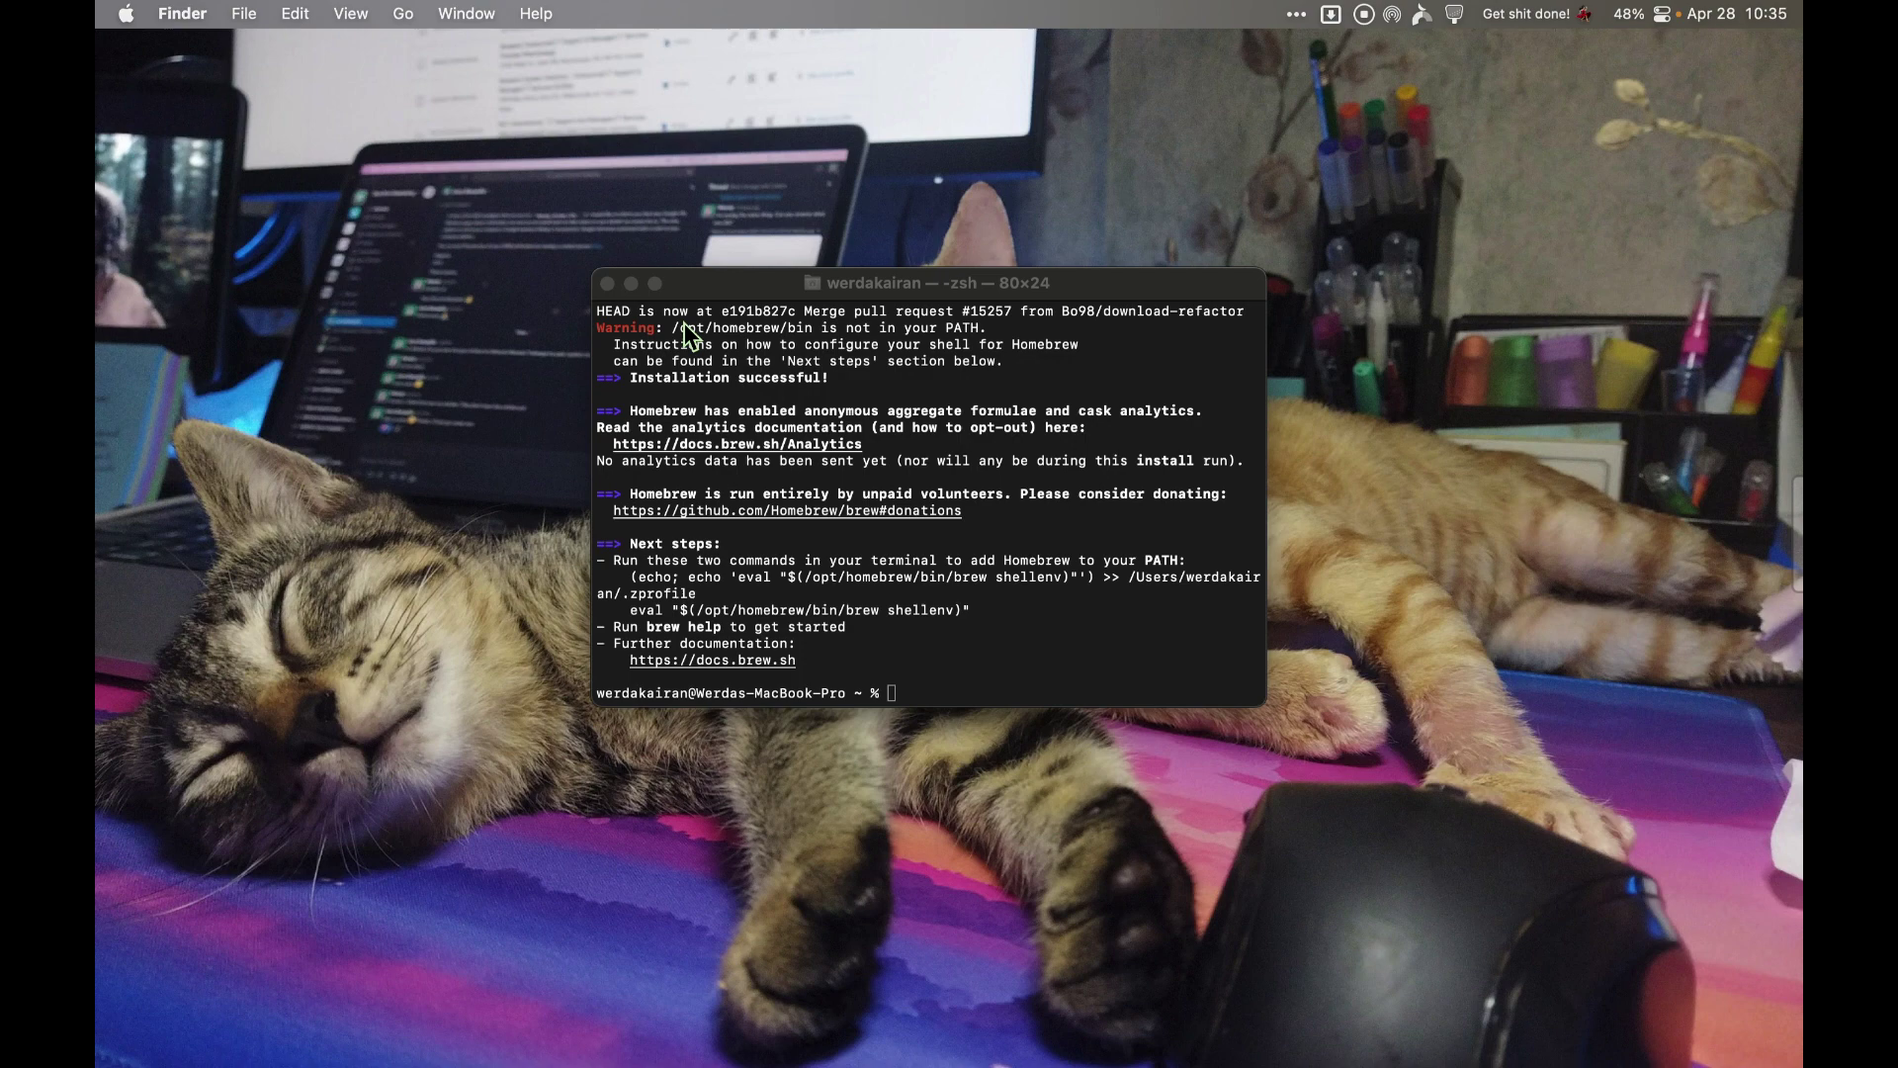
Step: Copy the Next steps command that appends brew shellenv to .zprofile and run it
{"action": "double_click", "coordinate": [690, 378]}
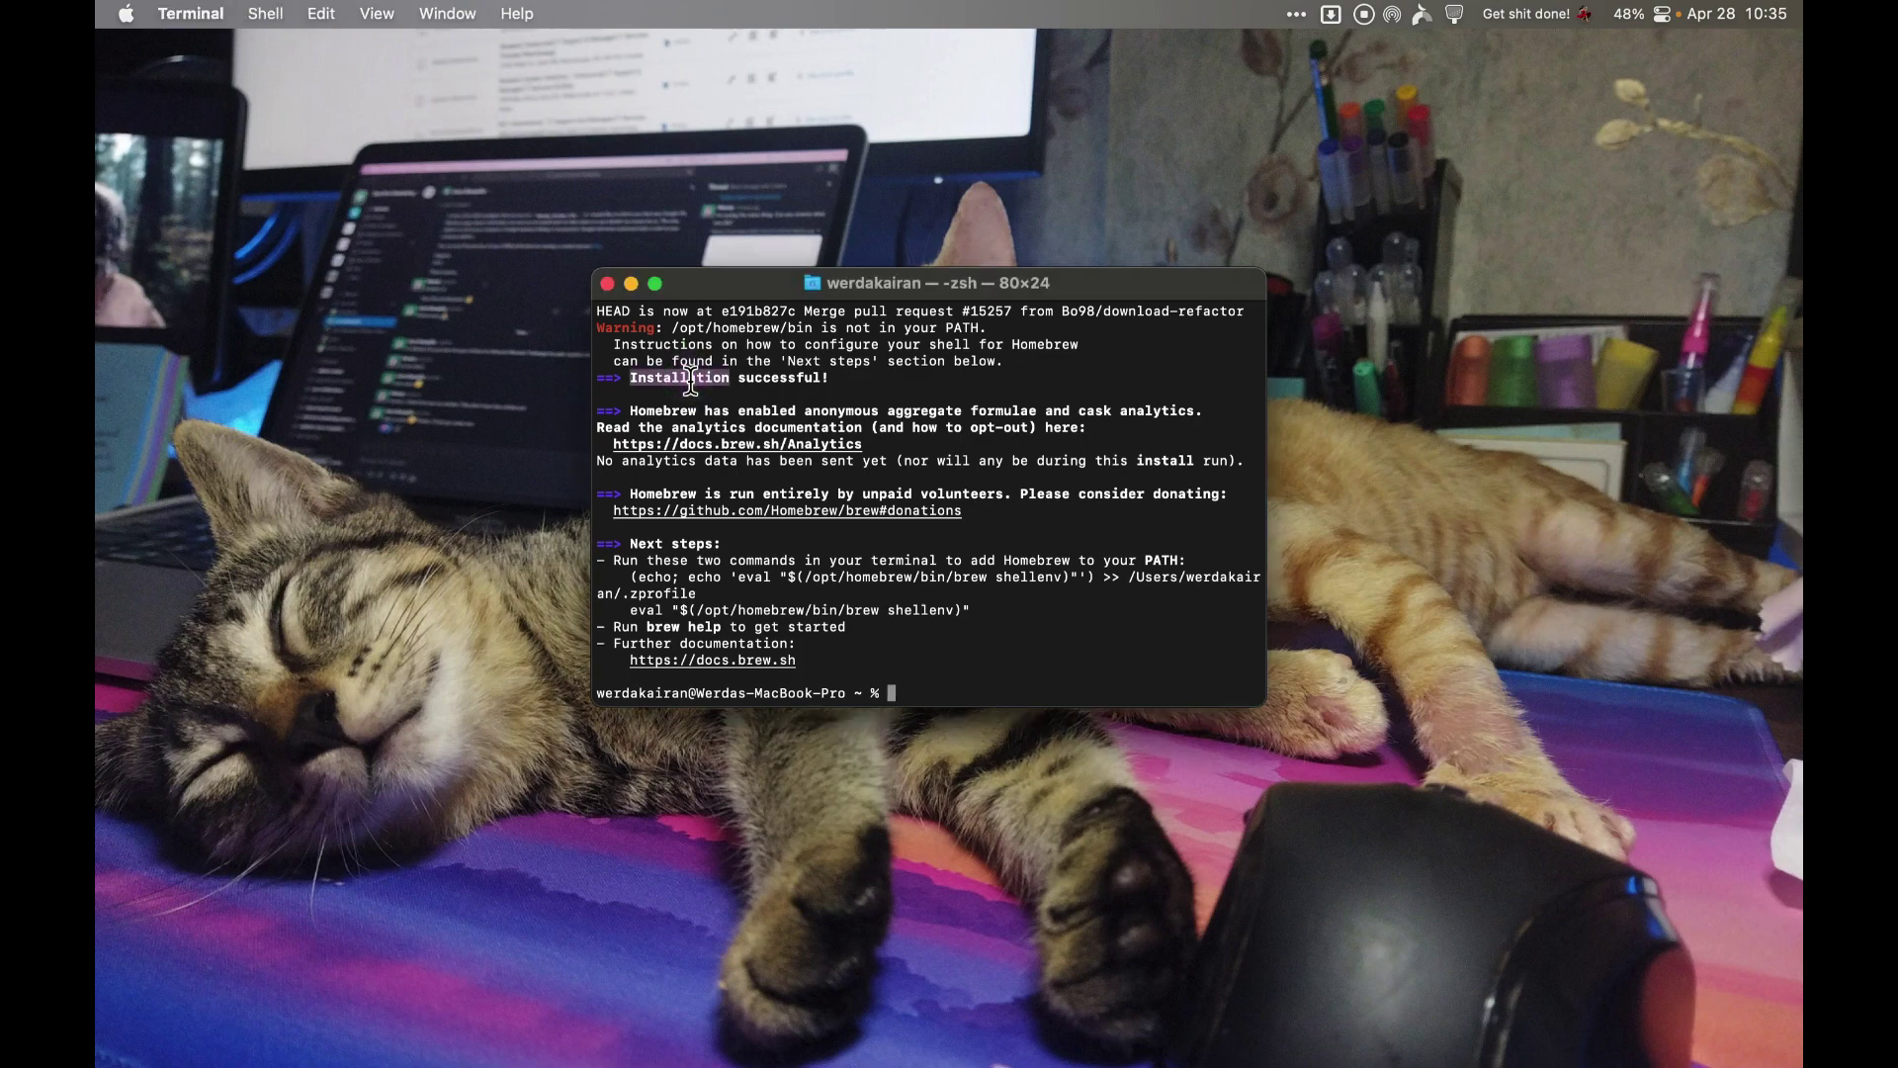
{"action": "triple_click", "coordinate": [690, 546]}
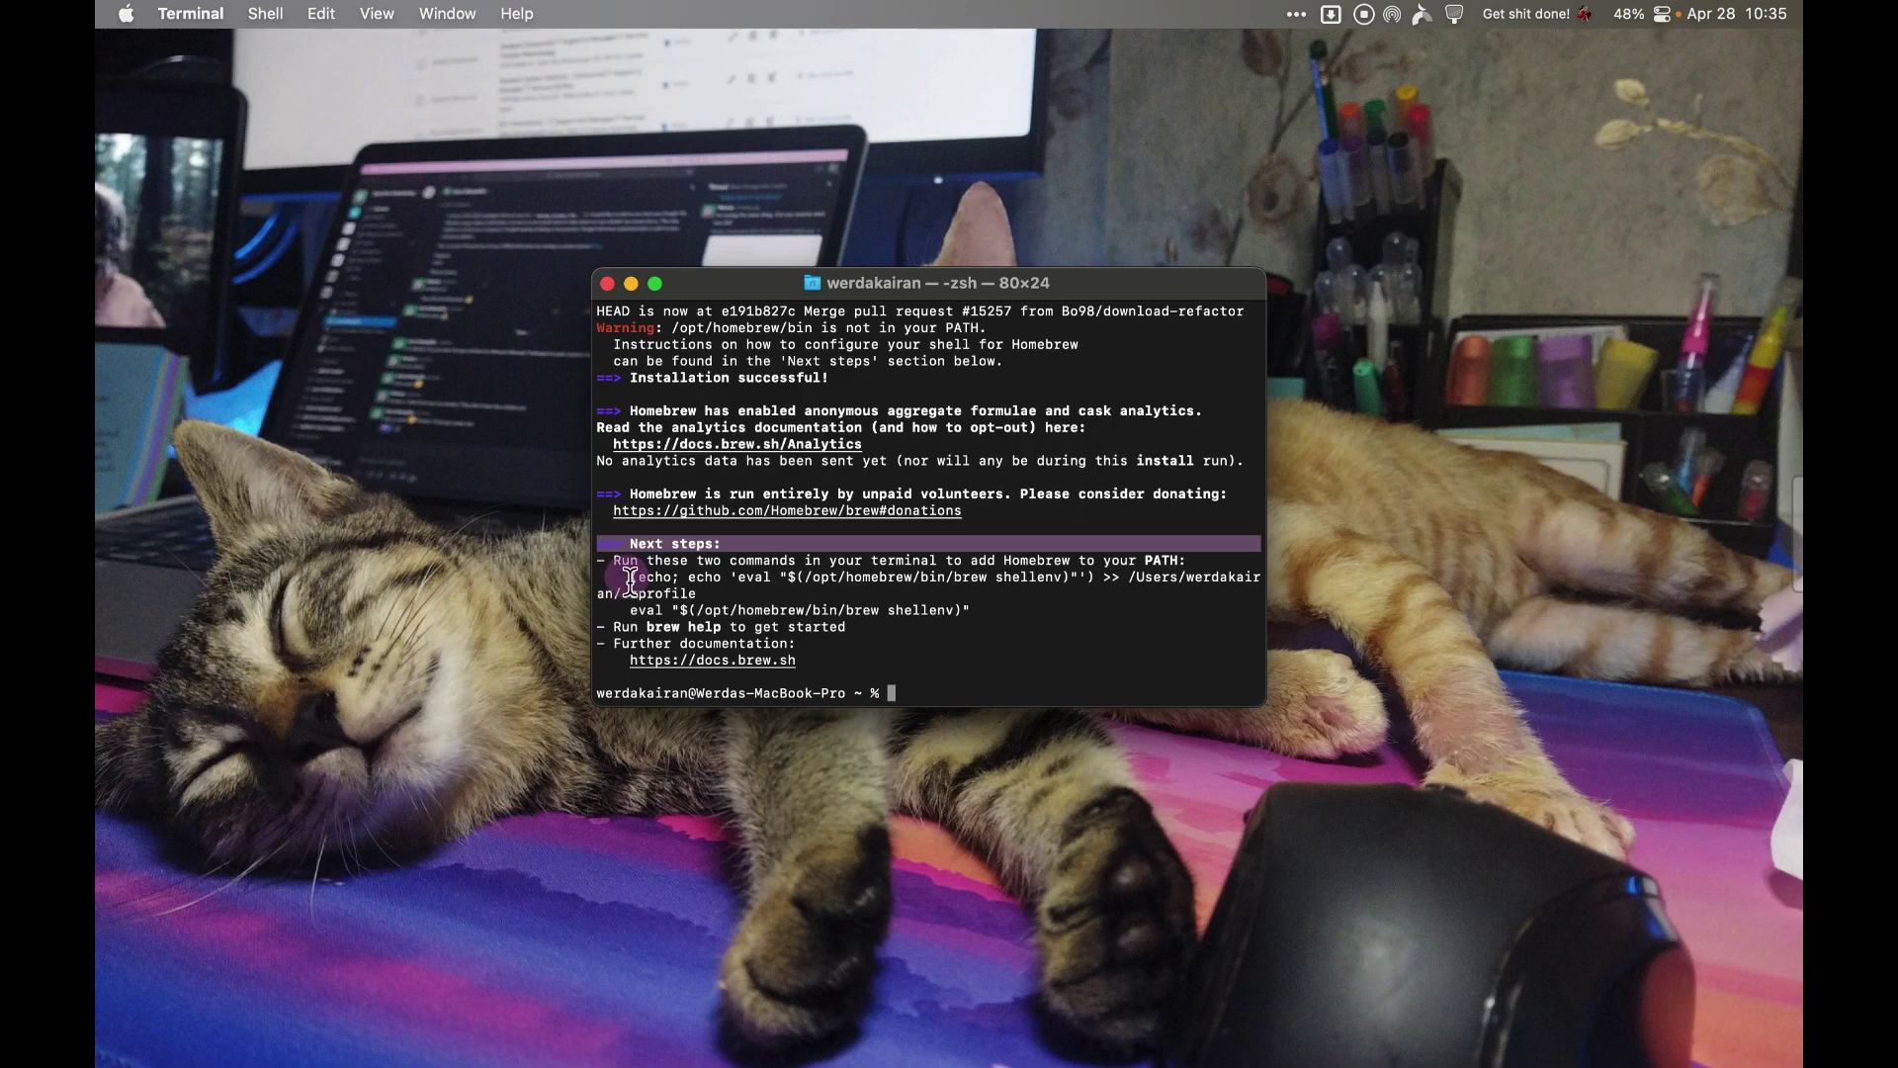
{"action": "left_click_drag", "start_coordinate": [625, 578], "coordinate": [718, 597]}
{"action": "key", "text": "cmd+c"}
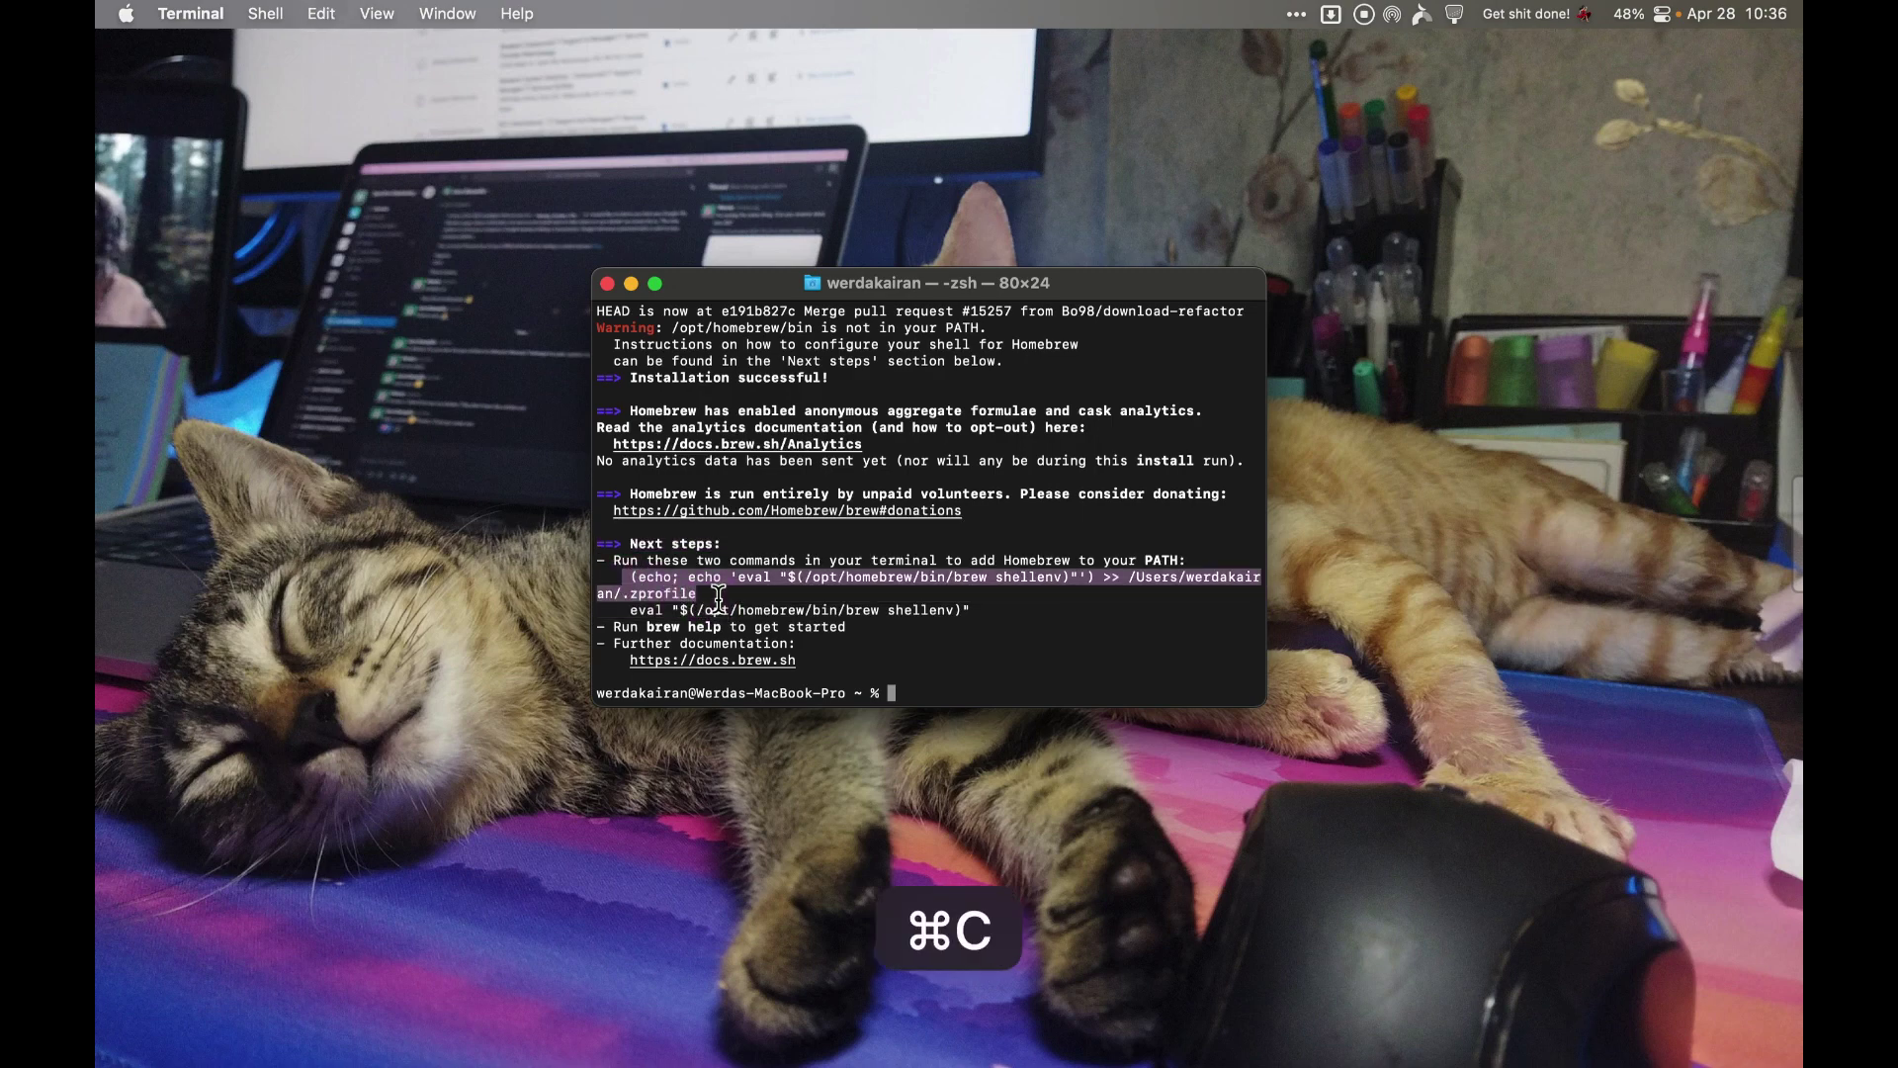
{"action": "left_click", "coordinate": [946, 682]}
{"action": "key", "text": "cmd+v"}
{"action": "key", "text": "Return"}
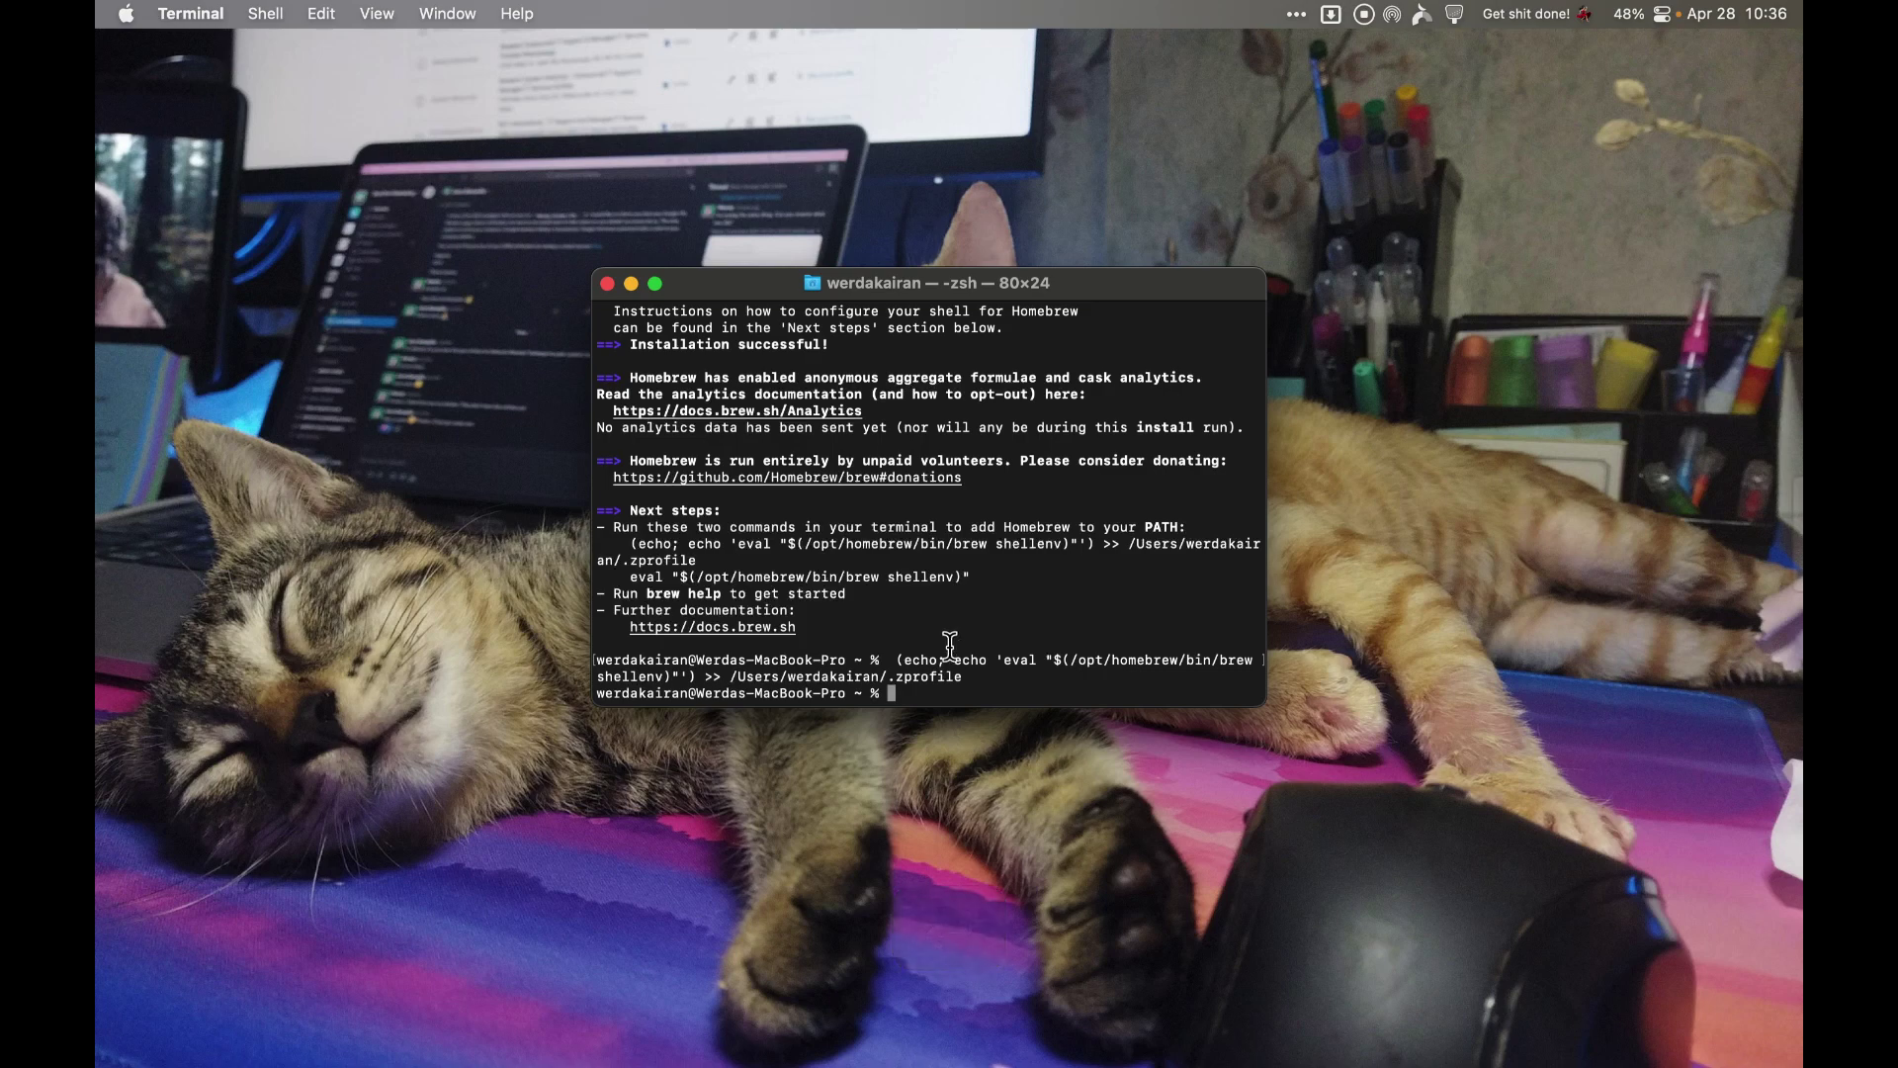
Step: Copy the eval brew shellenv command, ready to paste at the prompt
{"action": "left_click_drag", "start_coordinate": [625, 579], "coordinate": [974, 582]}
{"action": "key", "text": "cmd+c"}
{"action": "left_click", "coordinate": [945, 702]}
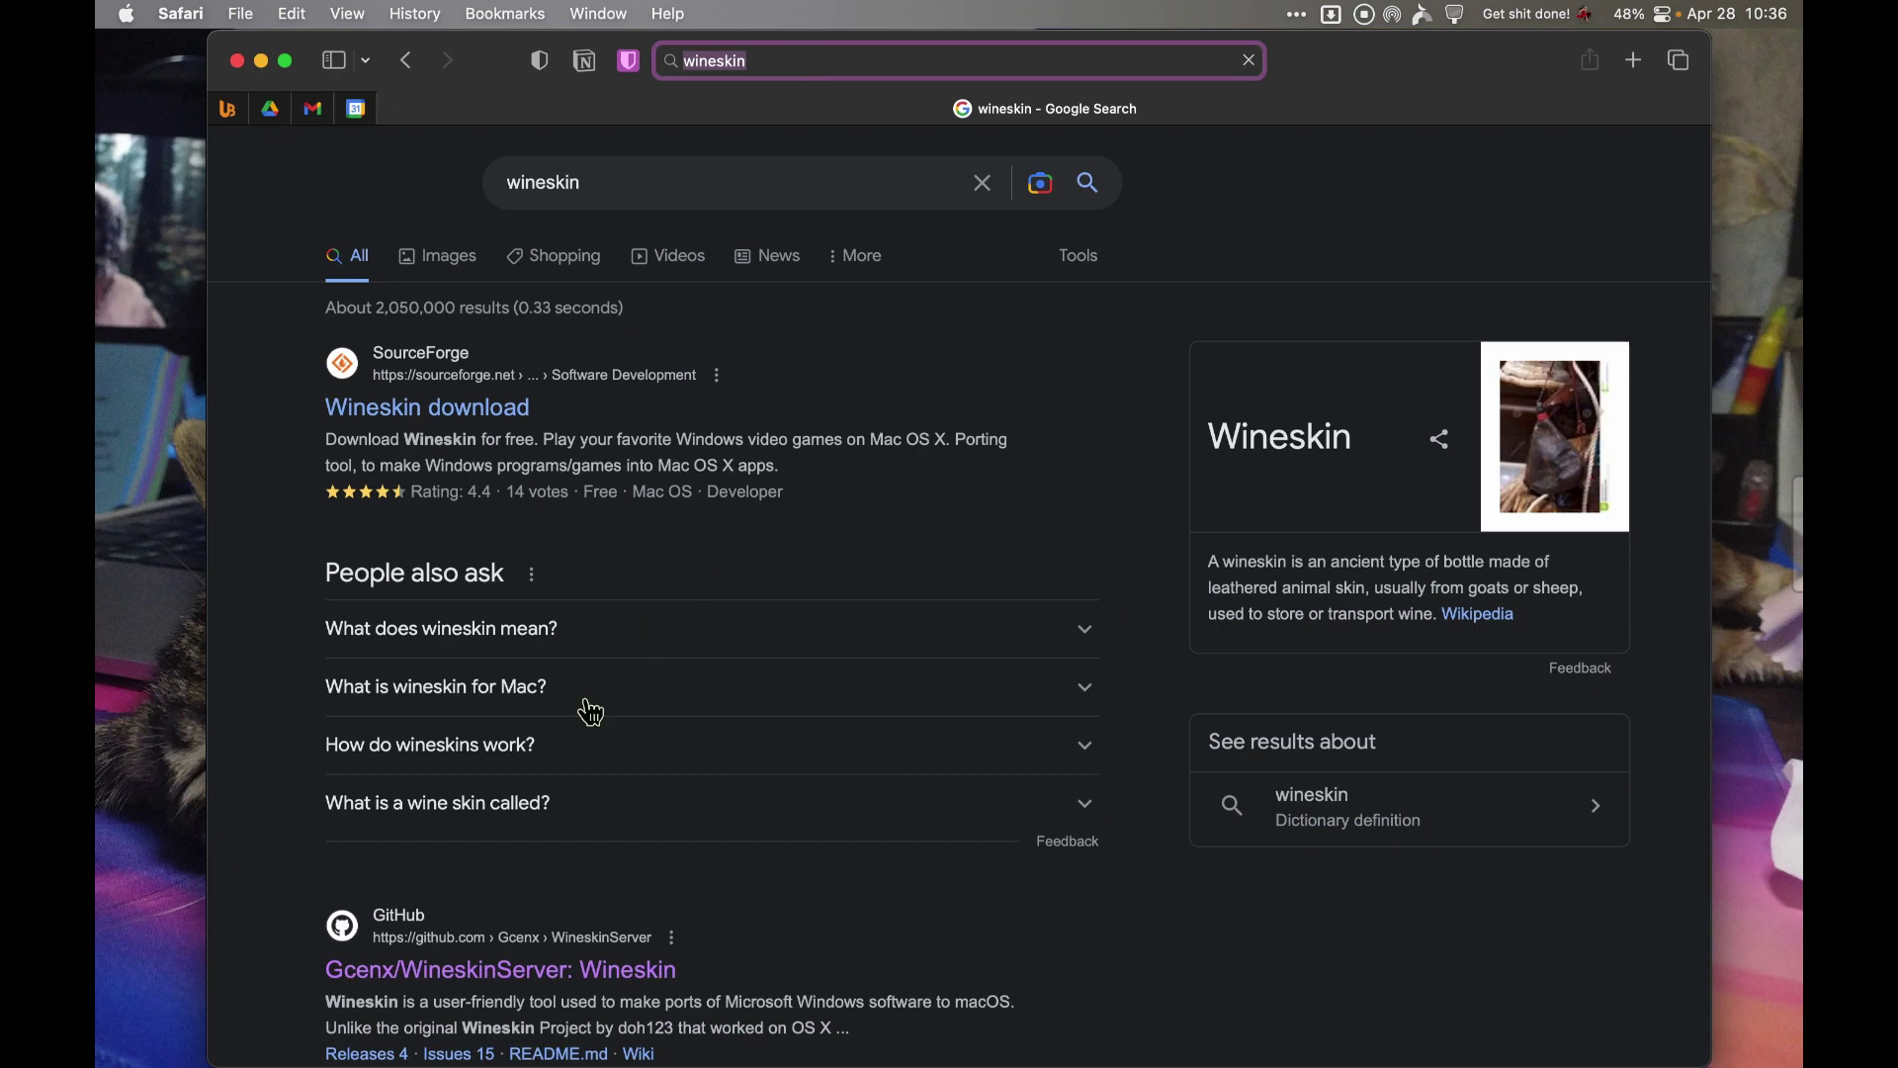
Step: Open the Gcenx/WineskinServer GitHub result and scroll to the README's How to install section
{"action": "scroll", "coordinate": [613, 895], "scroll_direction": "down", "scroll_amount": 3}
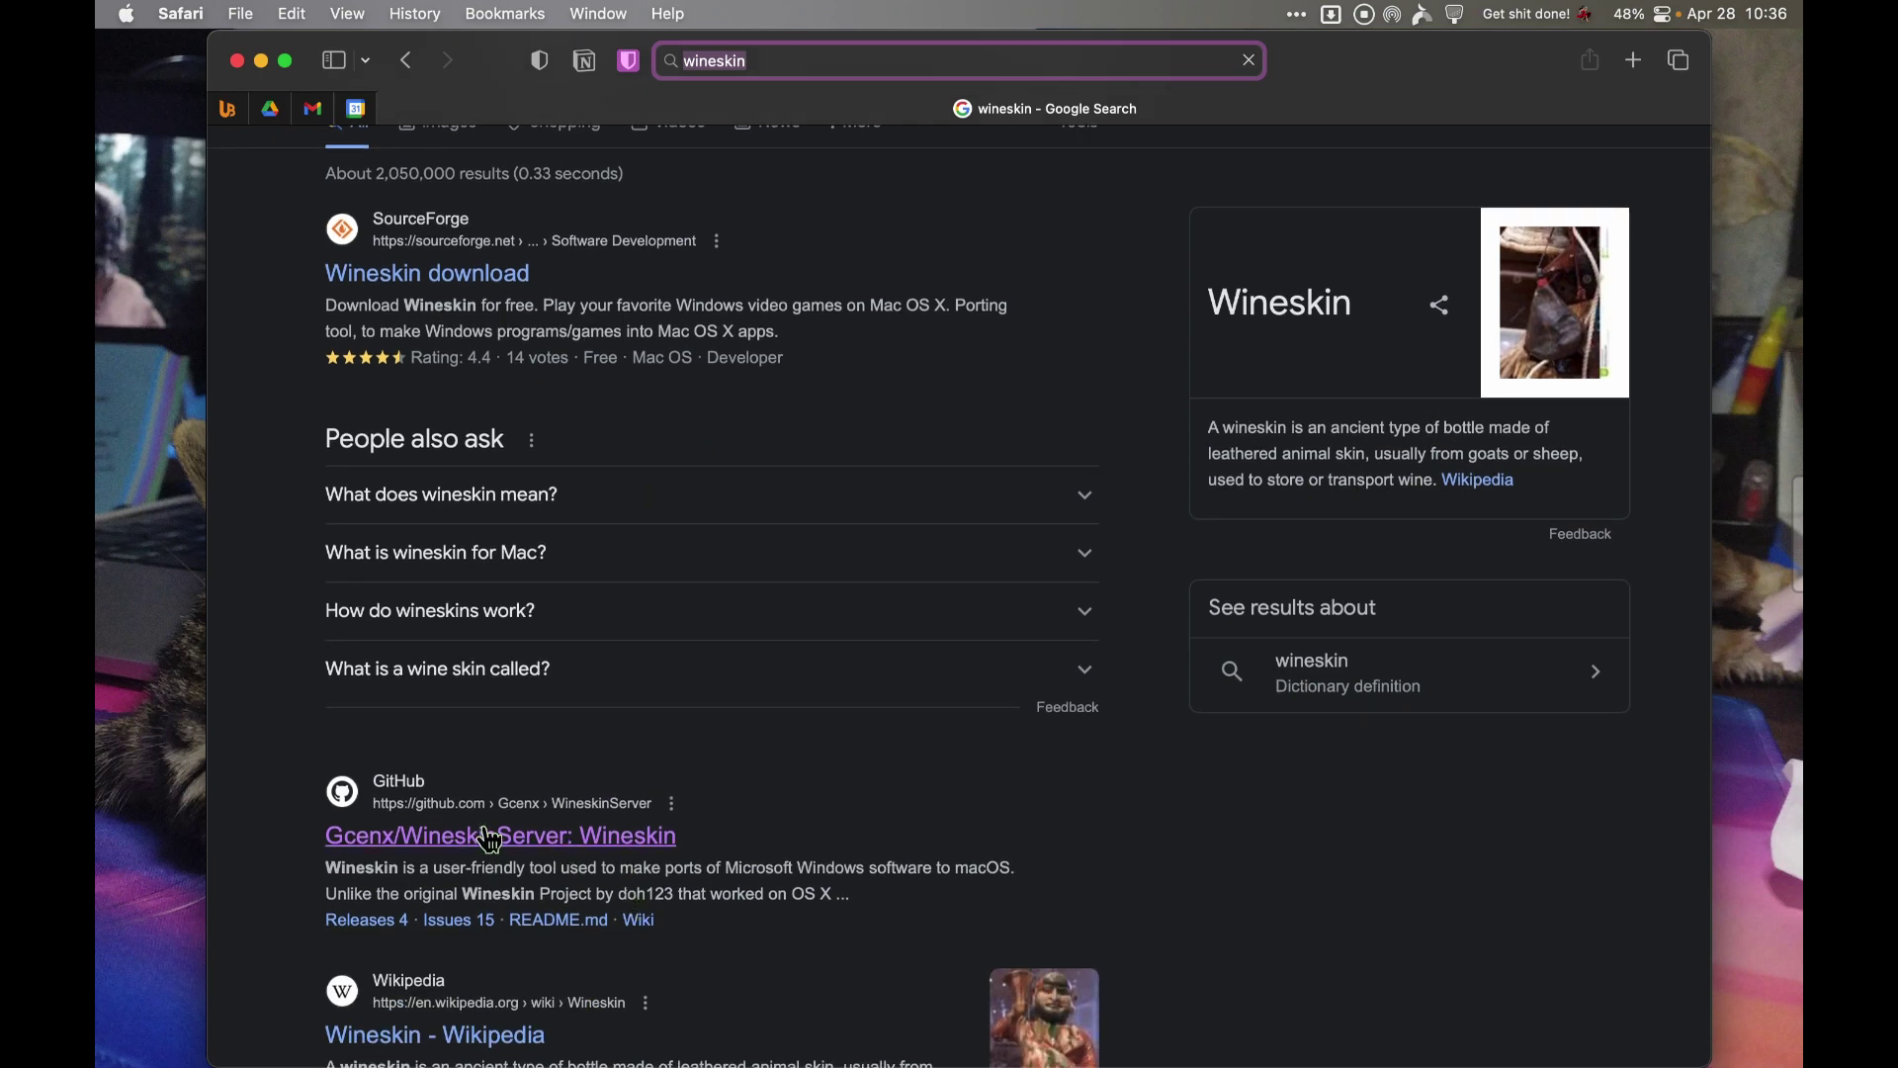
{"action": "left_click", "coordinate": [447, 837]}
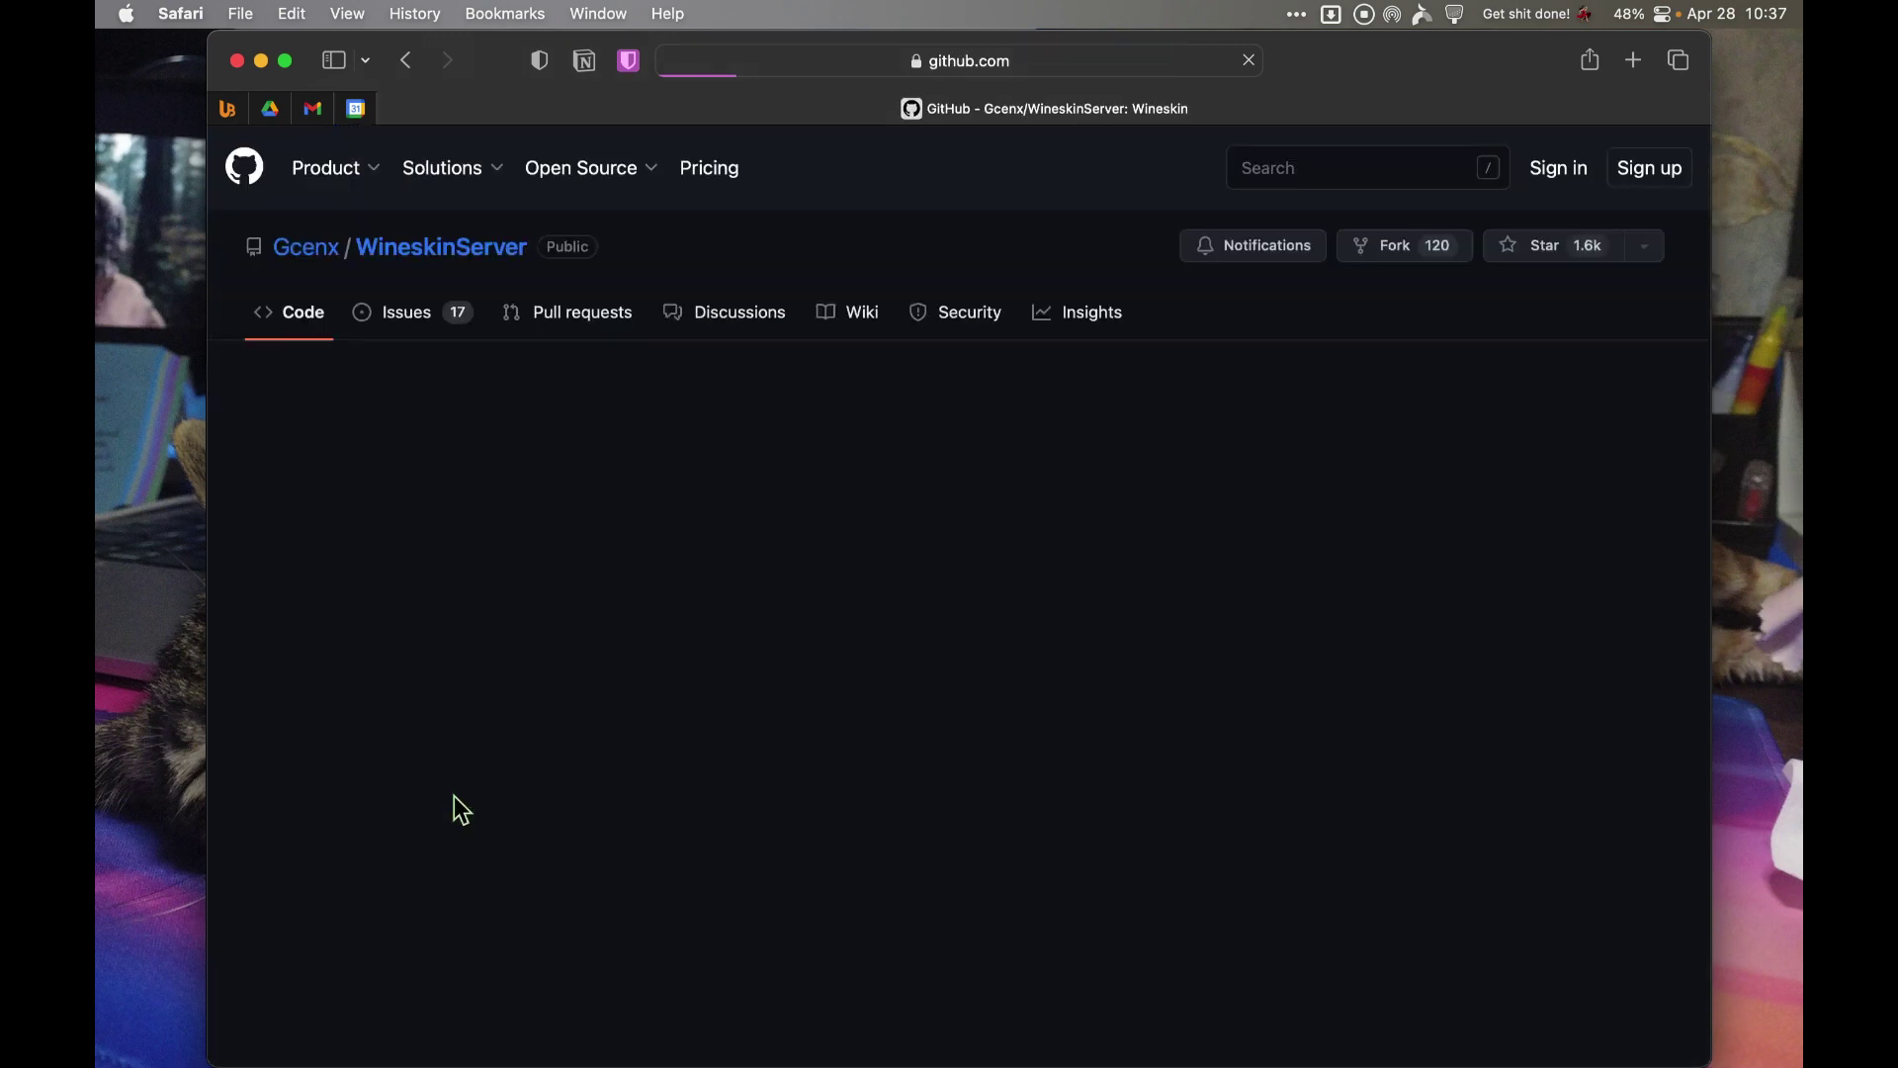
{"action": "scroll", "coordinate": [893, 457], "scroll_direction": "down", "scroll_amount": 2}
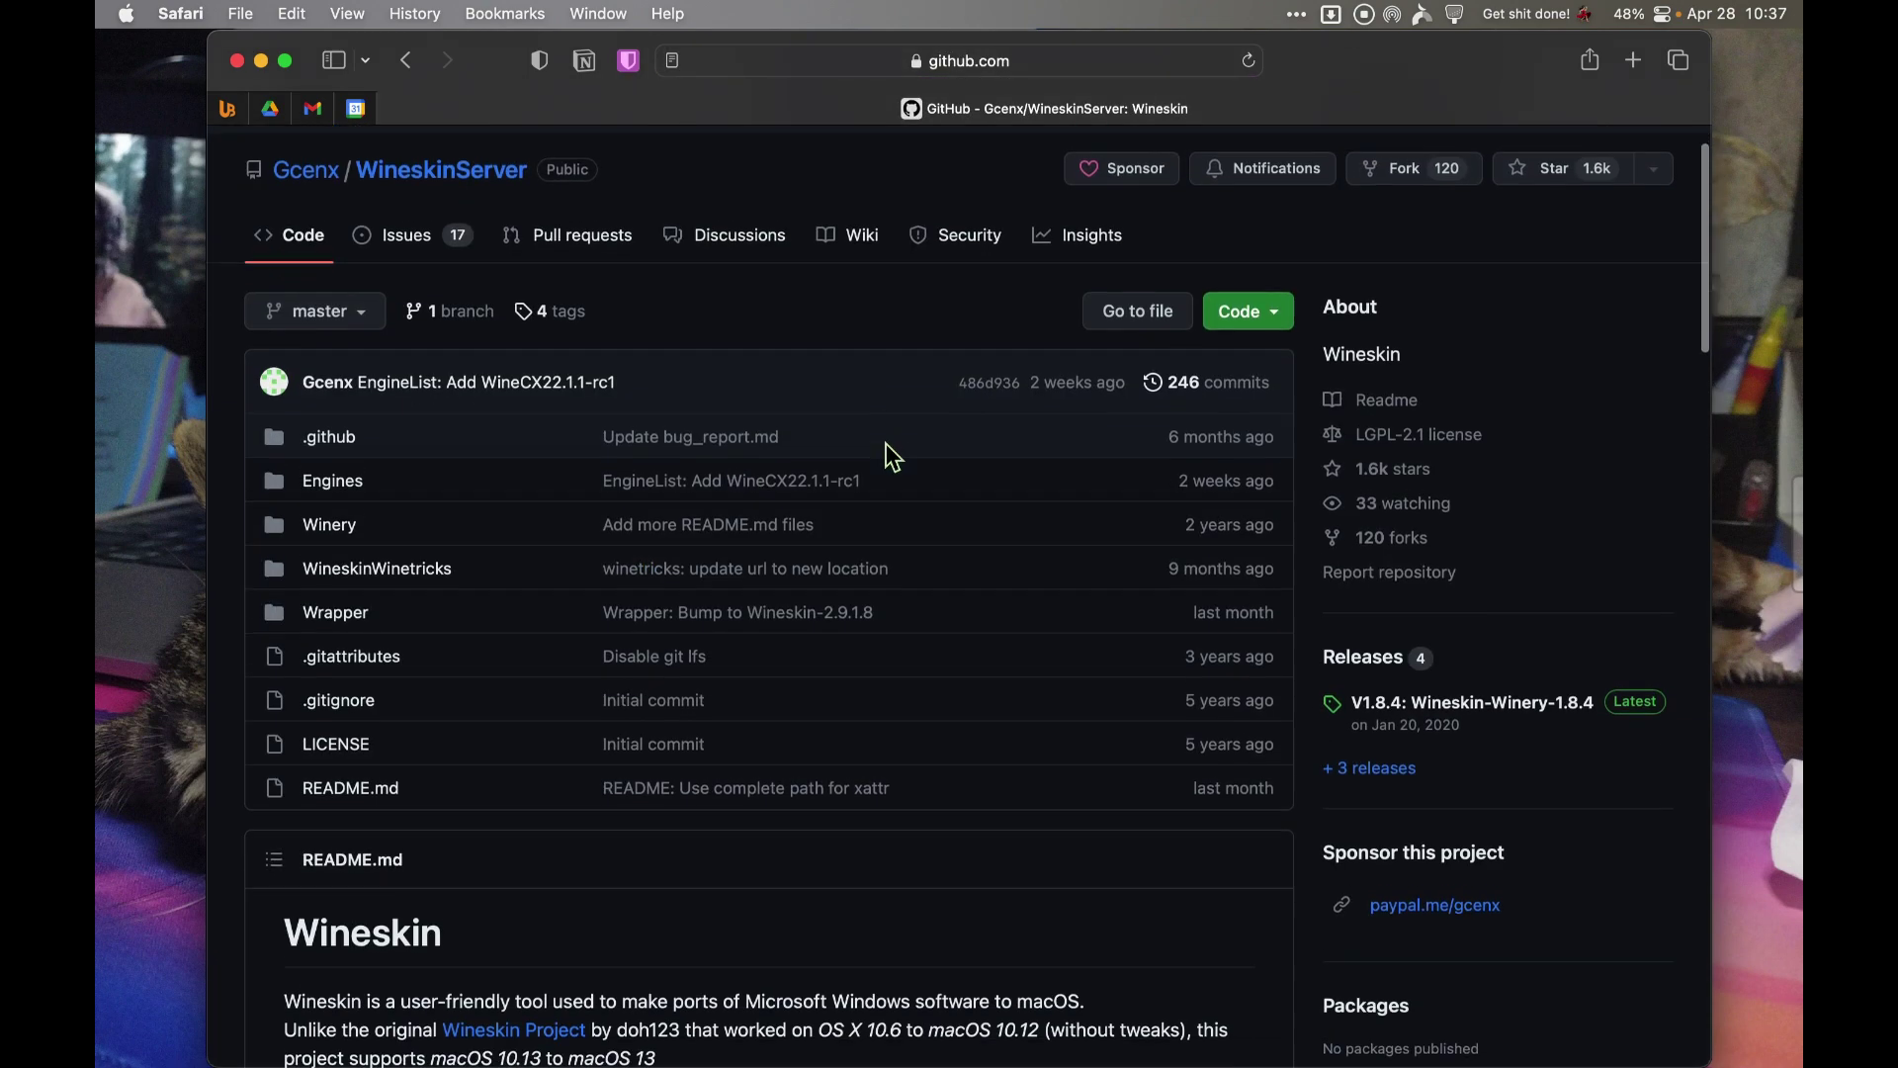
{"action": "scroll", "coordinate": [886, 445], "scroll_direction": "down", "scroll_amount": 4}
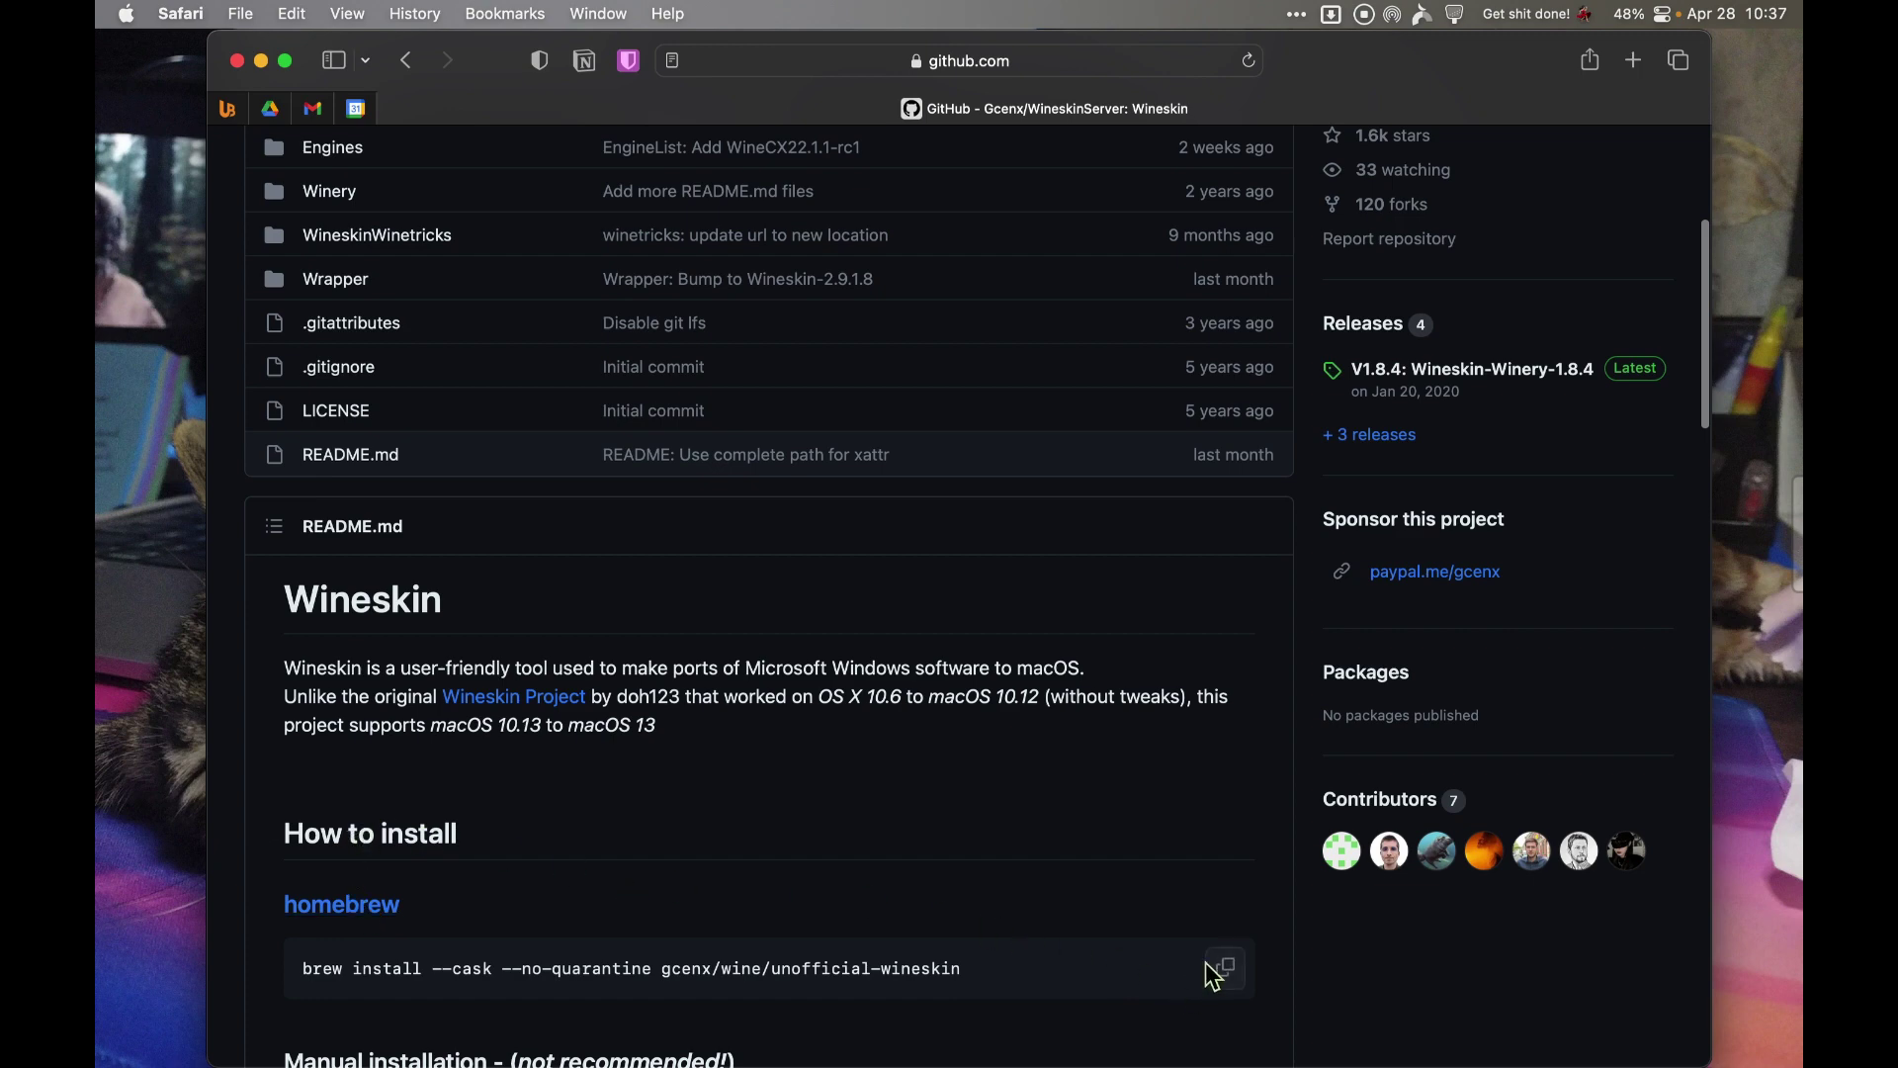
Step: Copy the brew install --cask unofficial-wineskin command and run it in Terminal
{"action": "left_click", "coordinate": [1214, 977]}
{"action": "key", "text": "super+Tab"}
{"action": "key", "text": "super+v"}
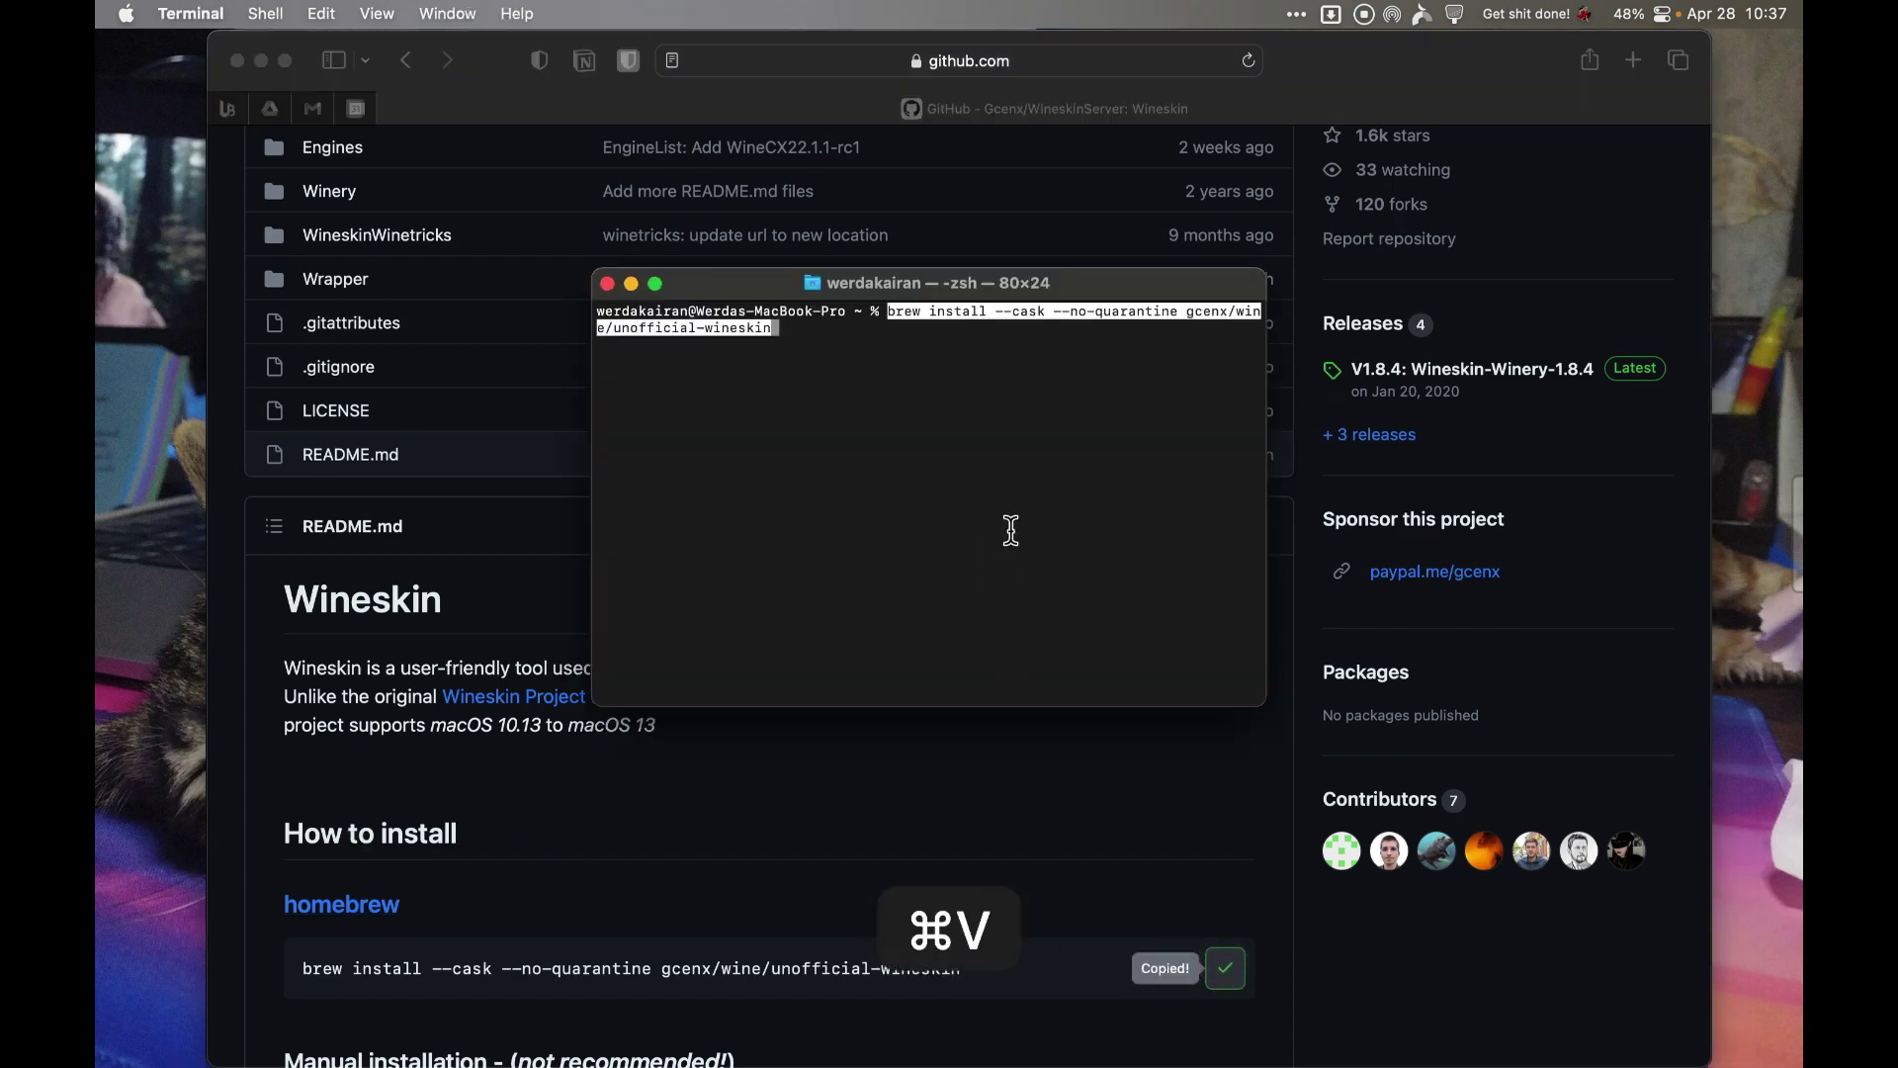
{"action": "key", "text": "Return"}
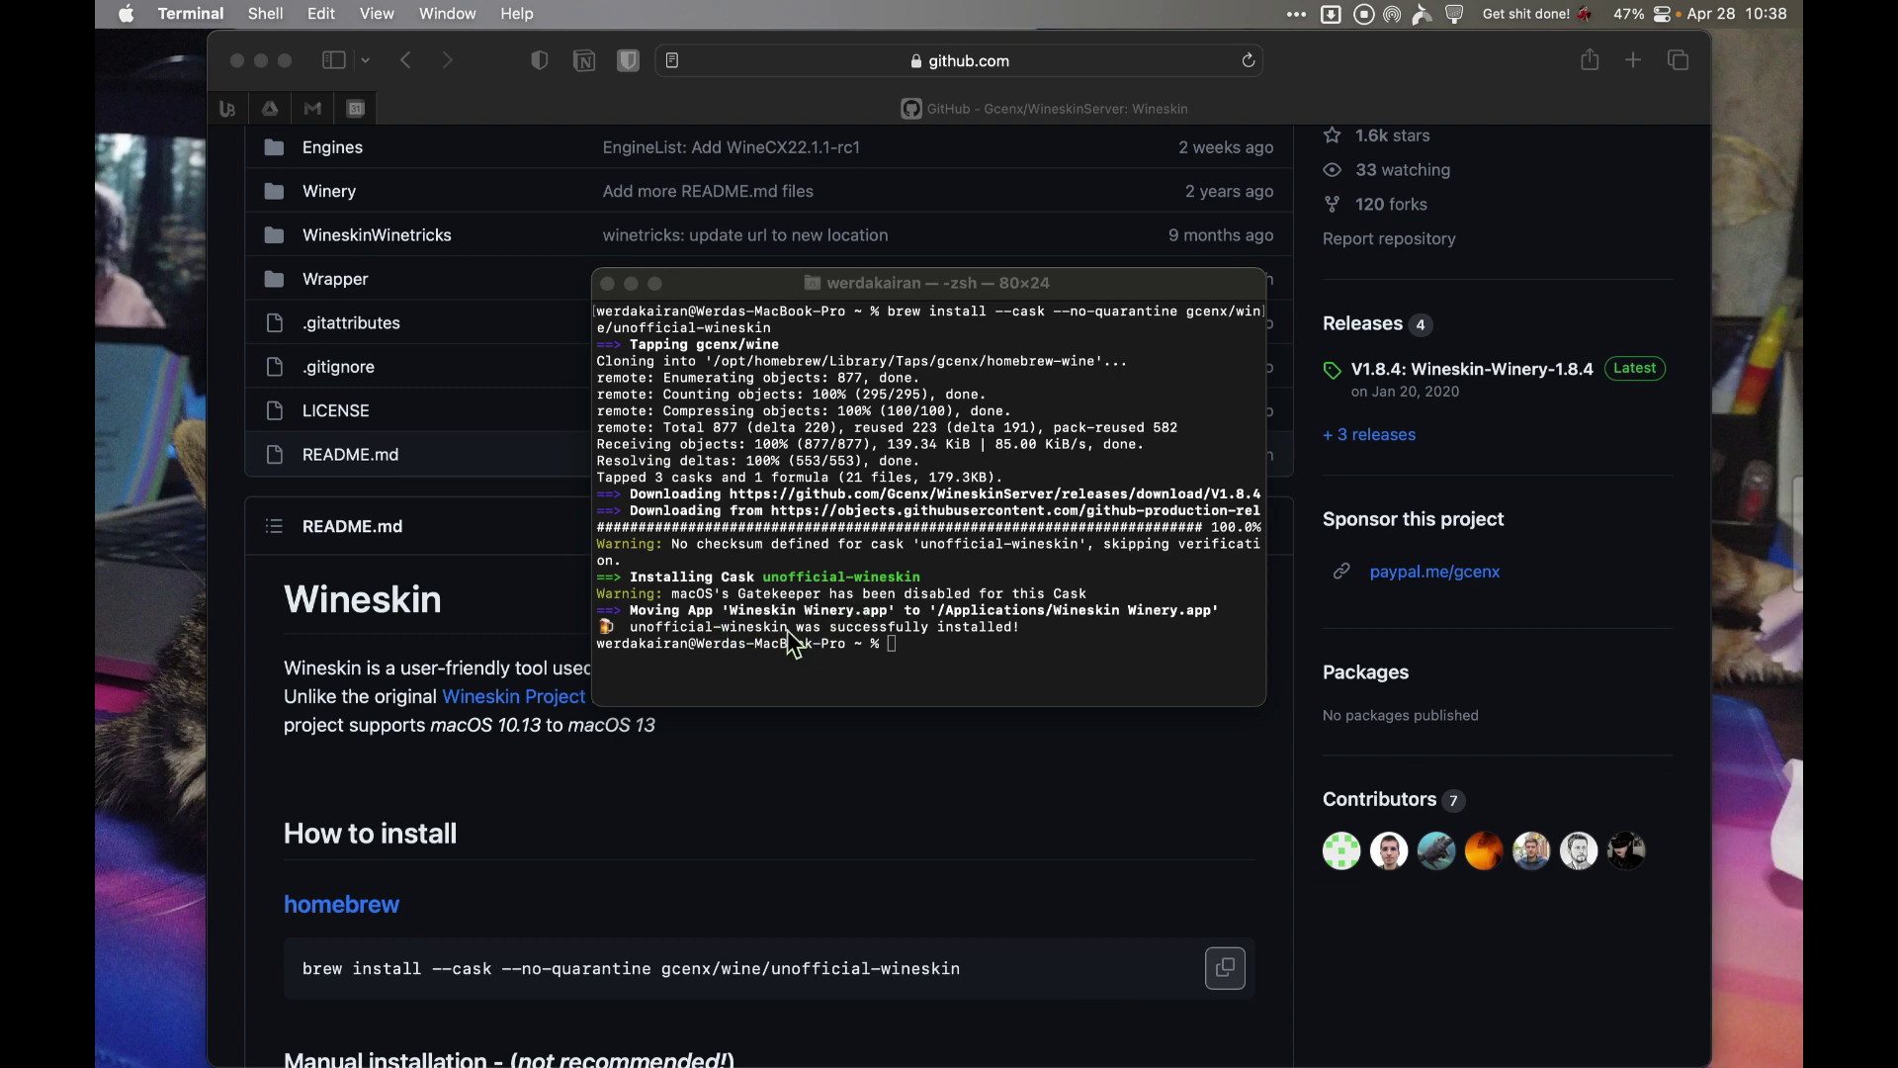
Step: Select the confirmation lines saying Wineskin Winery installed and moved to Applications
{"action": "left_click", "coordinate": [822, 631]}
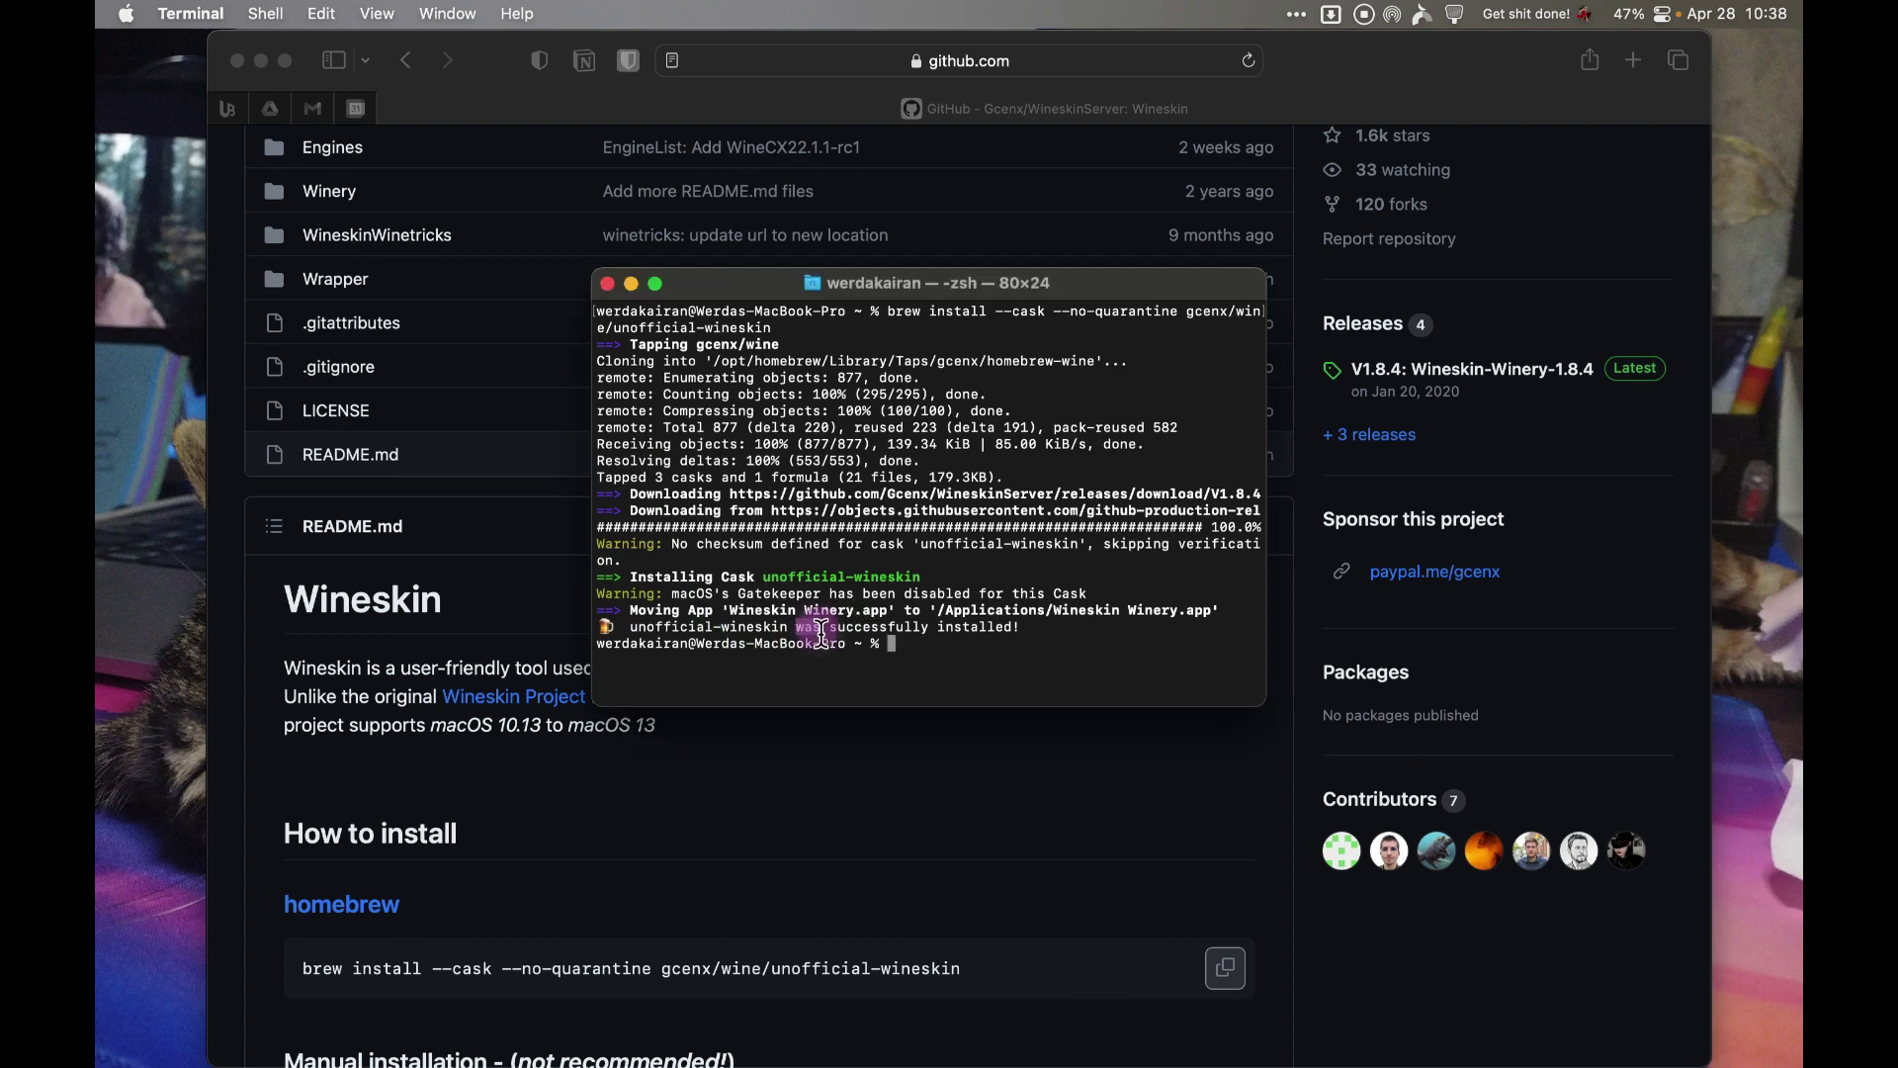
{"action": "triple_click", "coordinate": [821, 629]}
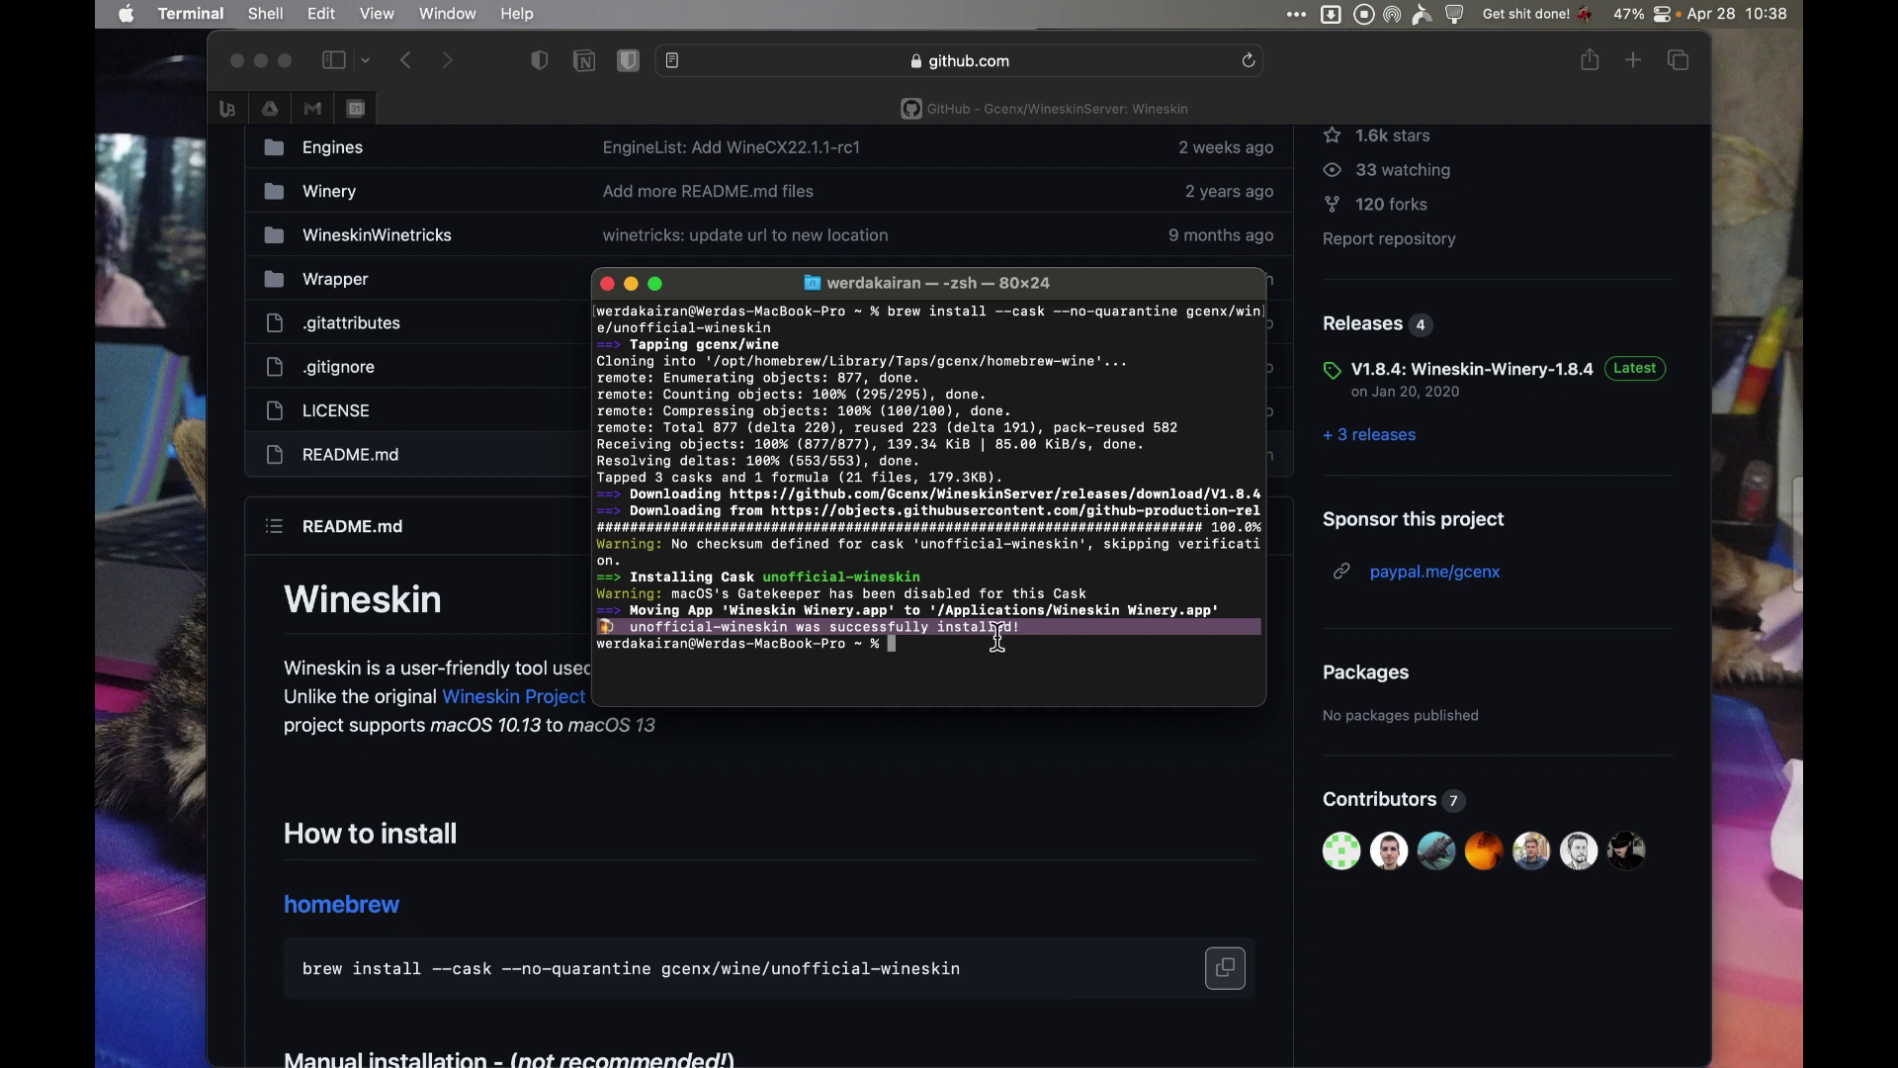
{"action": "left_click_drag", "start_coordinate": [625, 613], "coordinate": [1139, 623]}
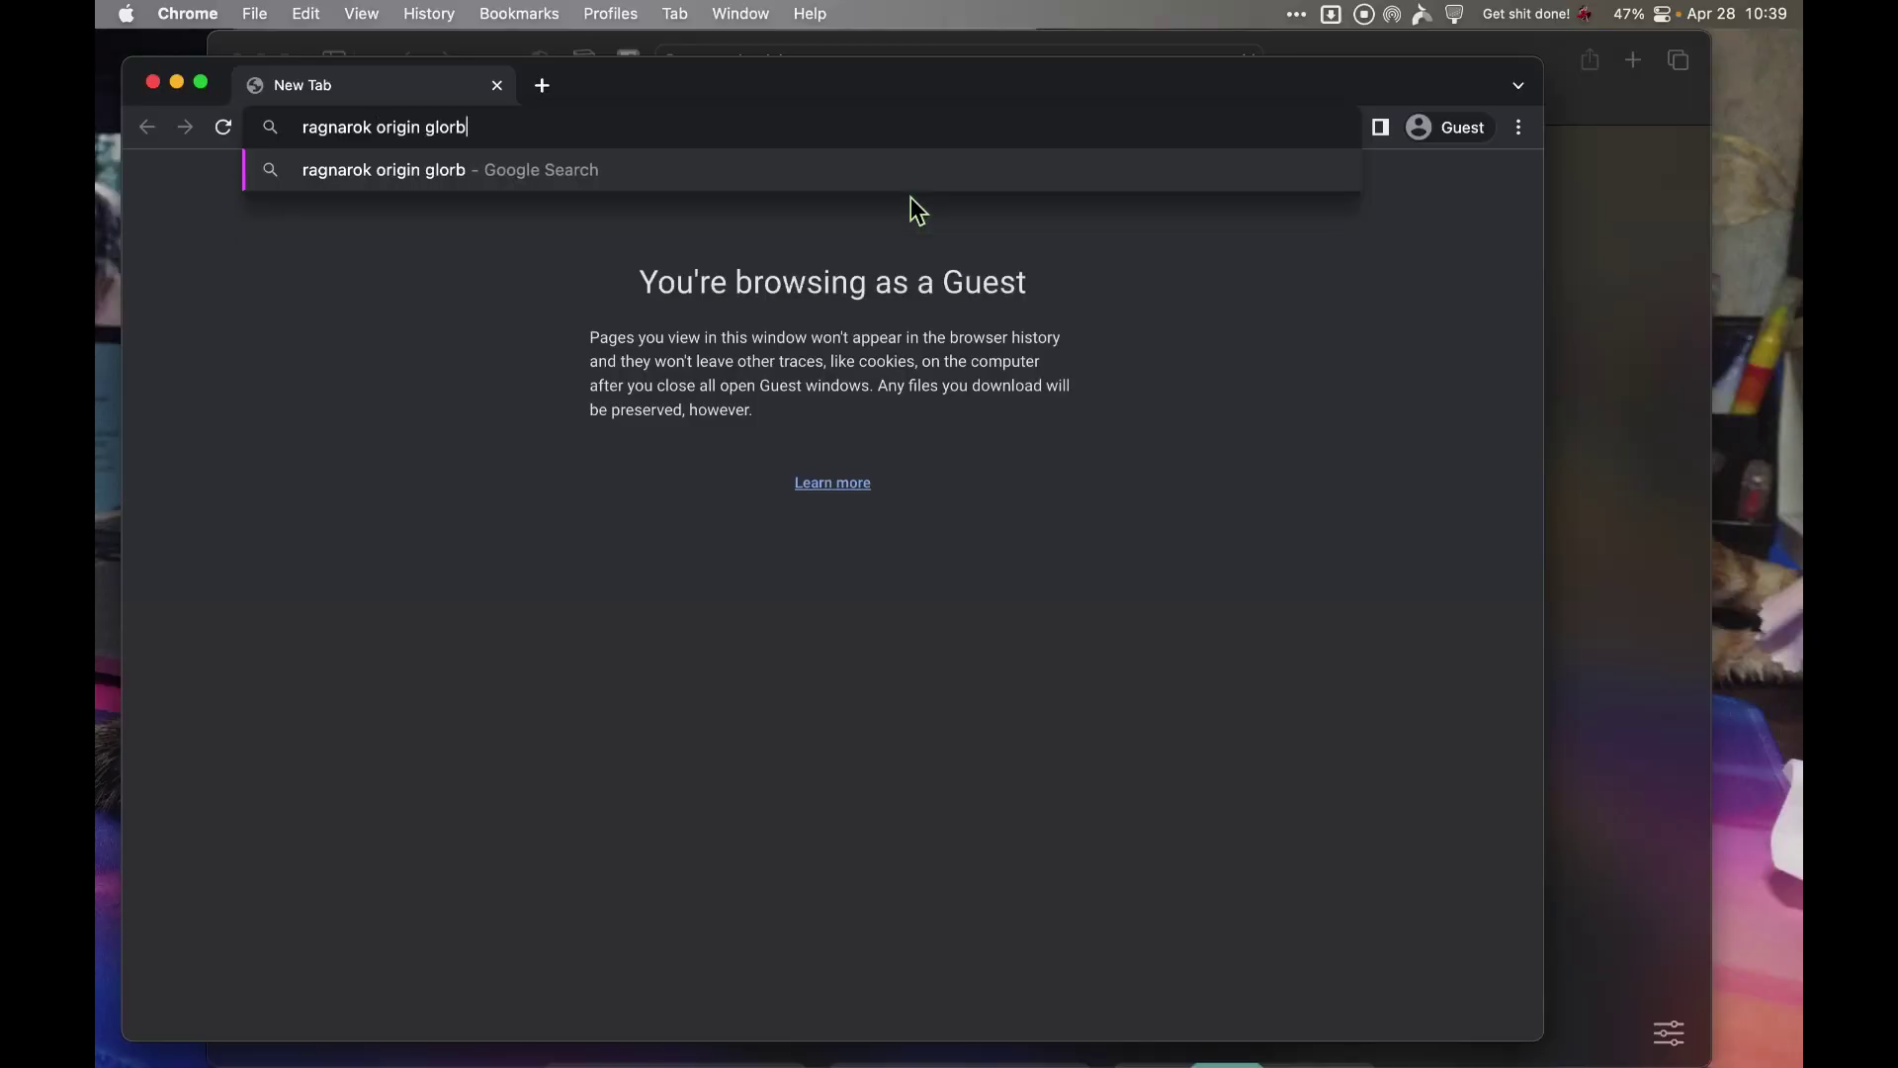
Step: Correct the search to 'ragnarok origin global' and open the official roglobal.com site
{"action": "key", "text": "BackSpace"}
{"action": "key", "text": "BackSpace"}
{"action": "type", "text": "bal"}
{"action": "key", "text": "Return"}
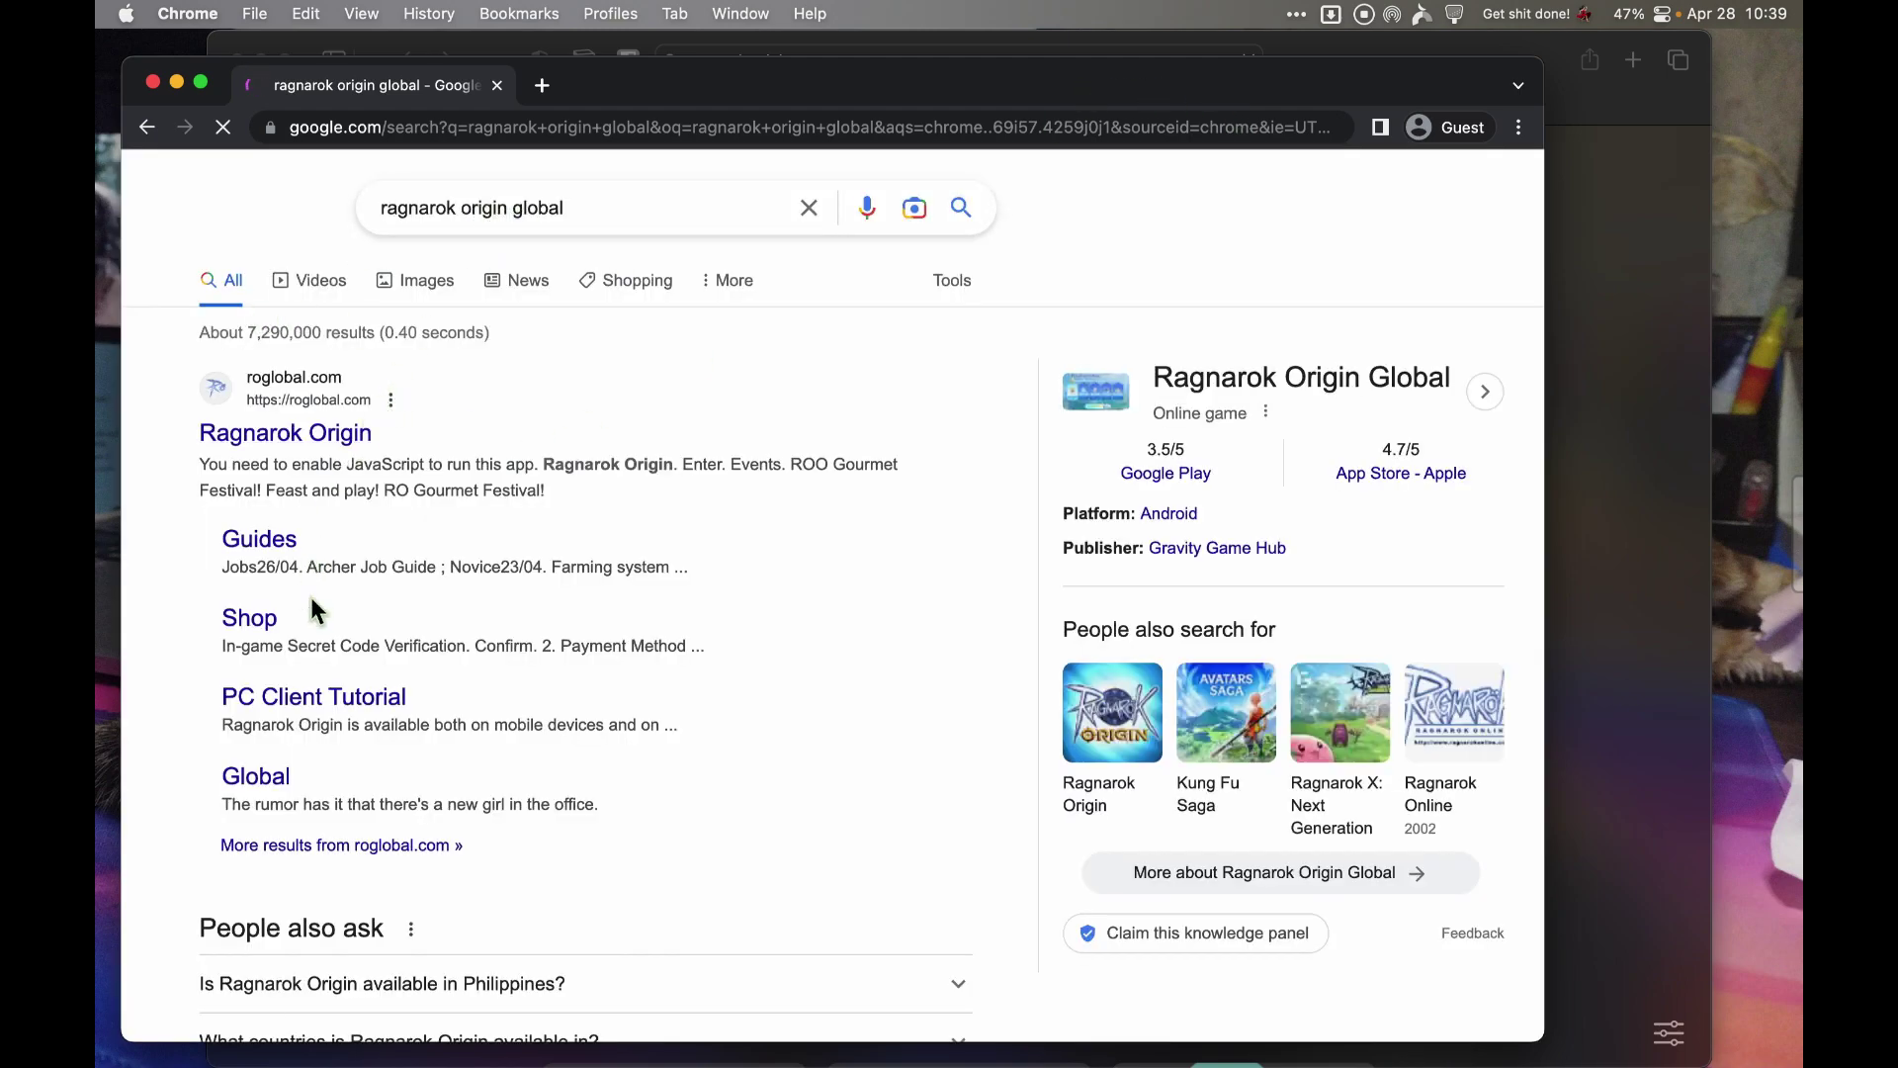
{"action": "left_click", "coordinate": [314, 437]}
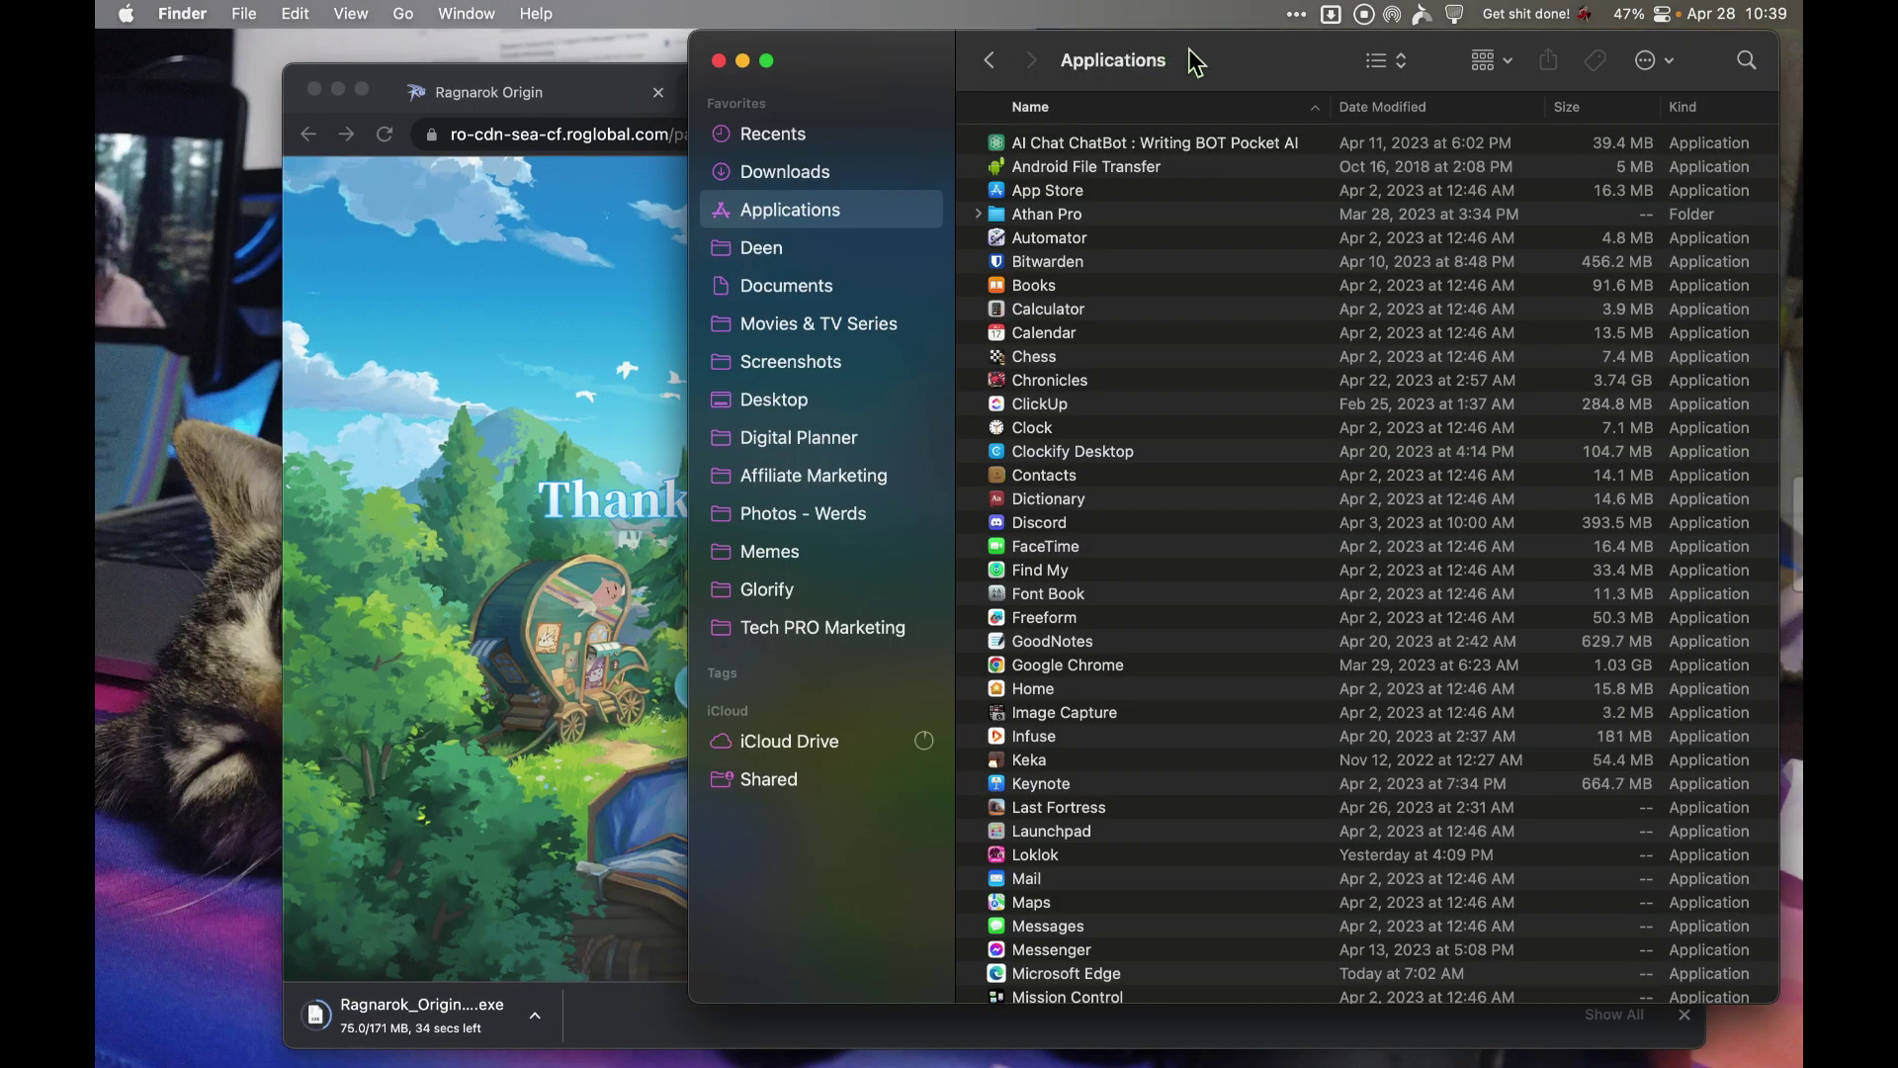
Step: Open Wineskin Winery from Finder's Applications via right-click Open, then reposition its window
{"action": "left_click_drag", "start_coordinate": [1197, 61], "coordinate": [850, 62]}
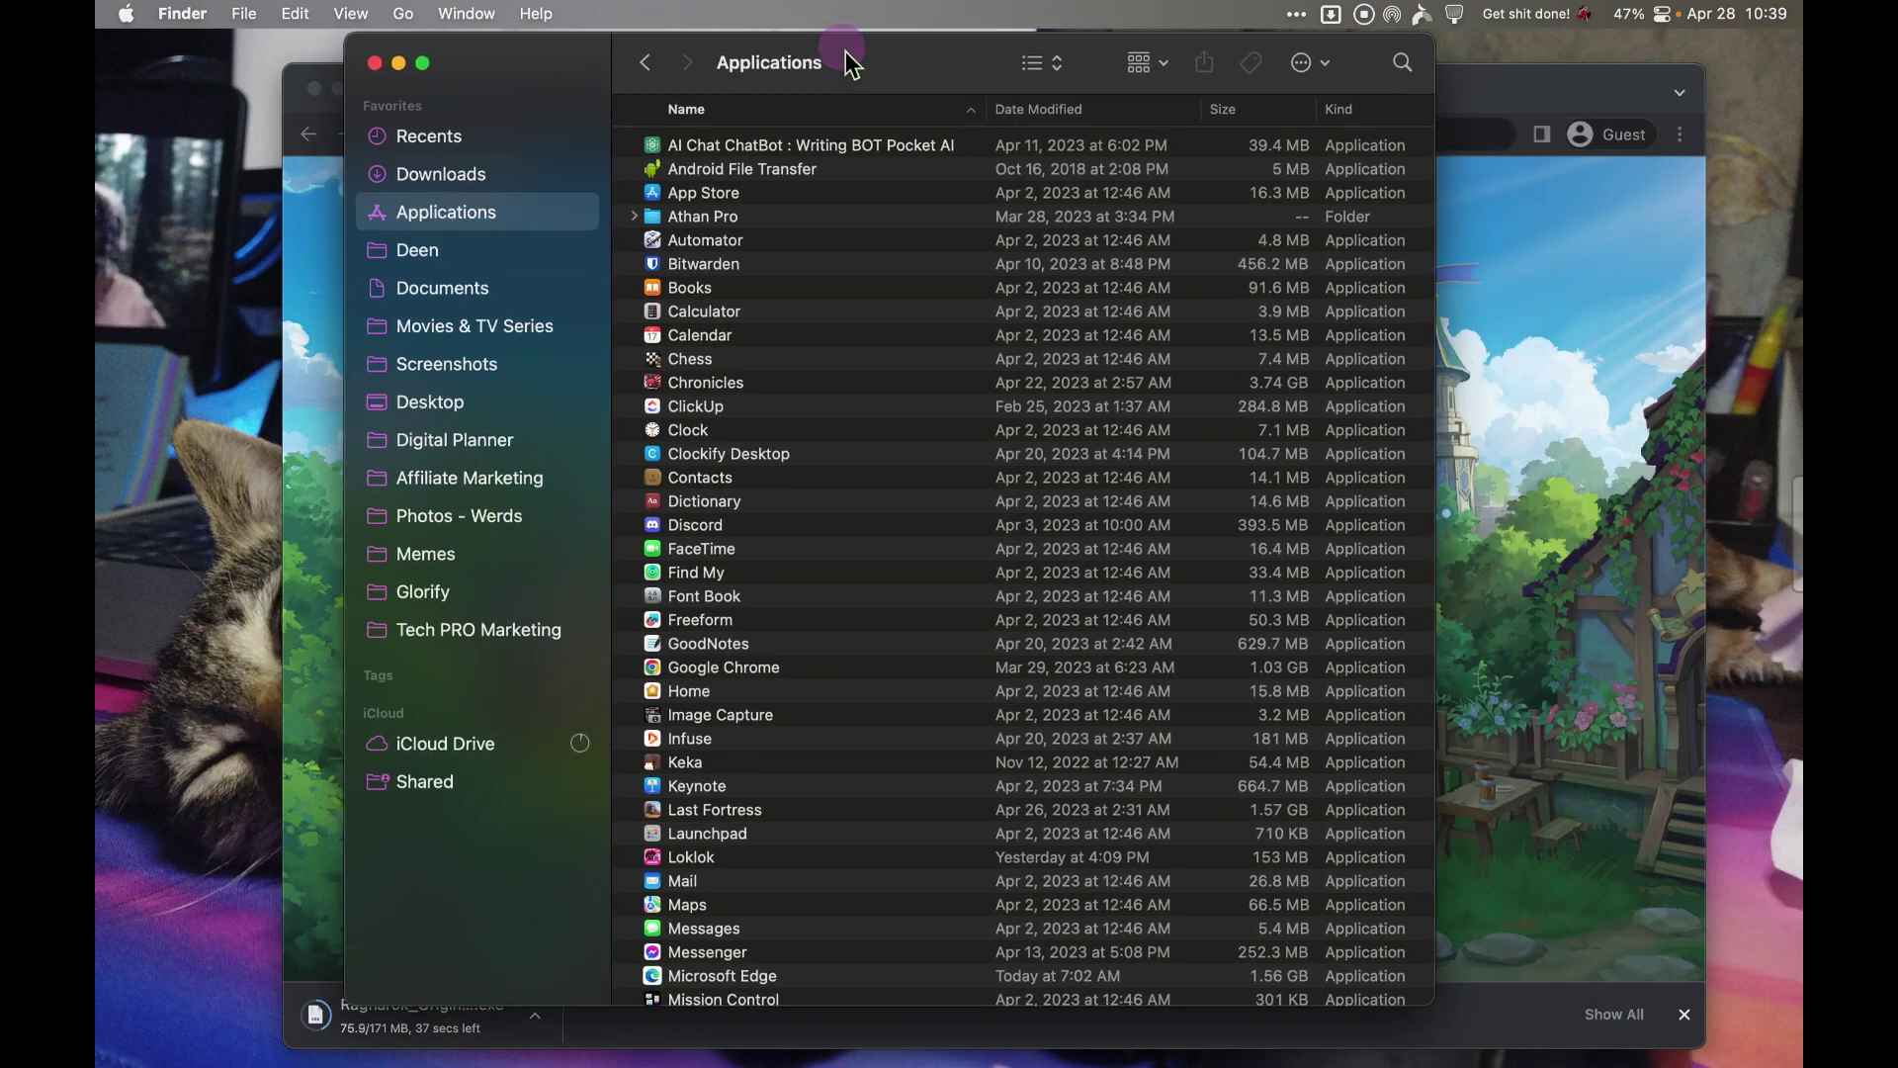
{"action": "scroll", "coordinate": [801, 700], "scroll_direction": "down", "scroll_amount": 5}
{"action": "scroll", "coordinate": [801, 702], "scroll_direction": "down", "scroll_amount": 15}
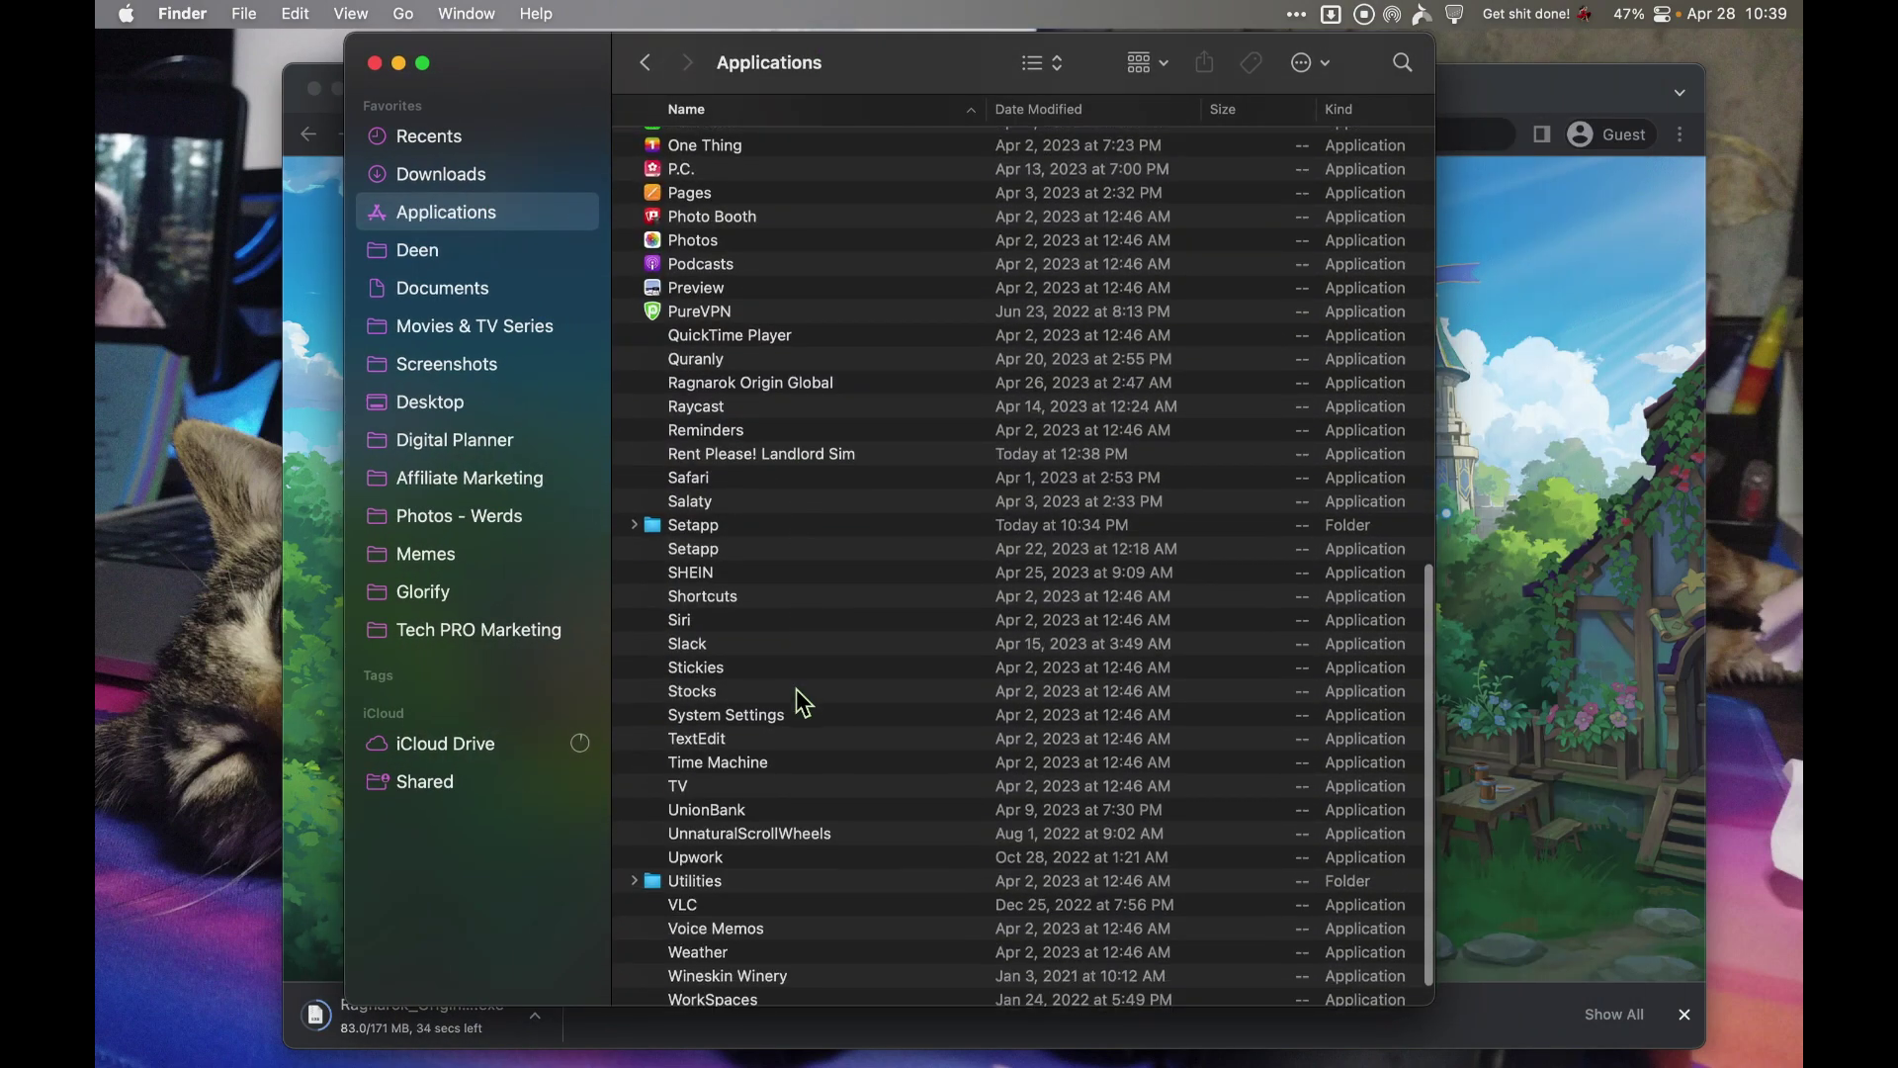
{"action": "left_click", "coordinate": [755, 938]}
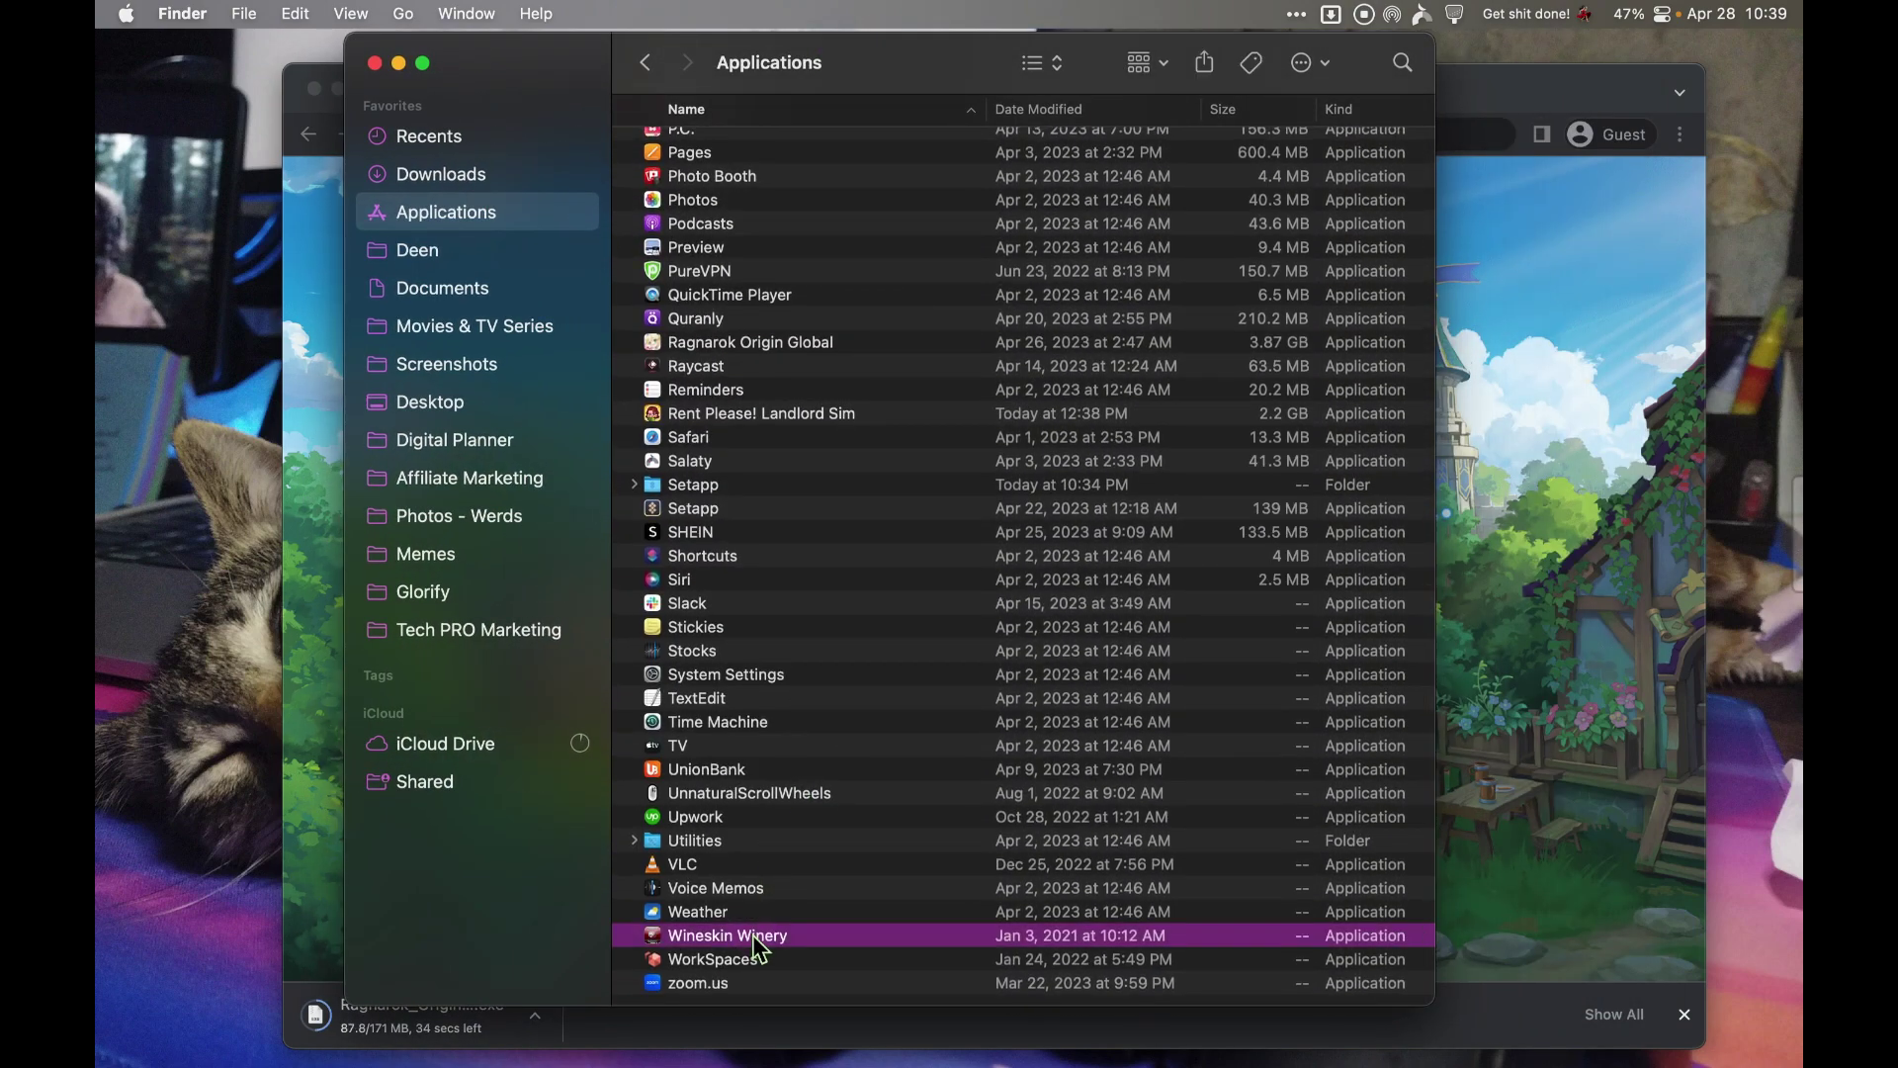
{"action": "right_click", "coordinate": [755, 939]}
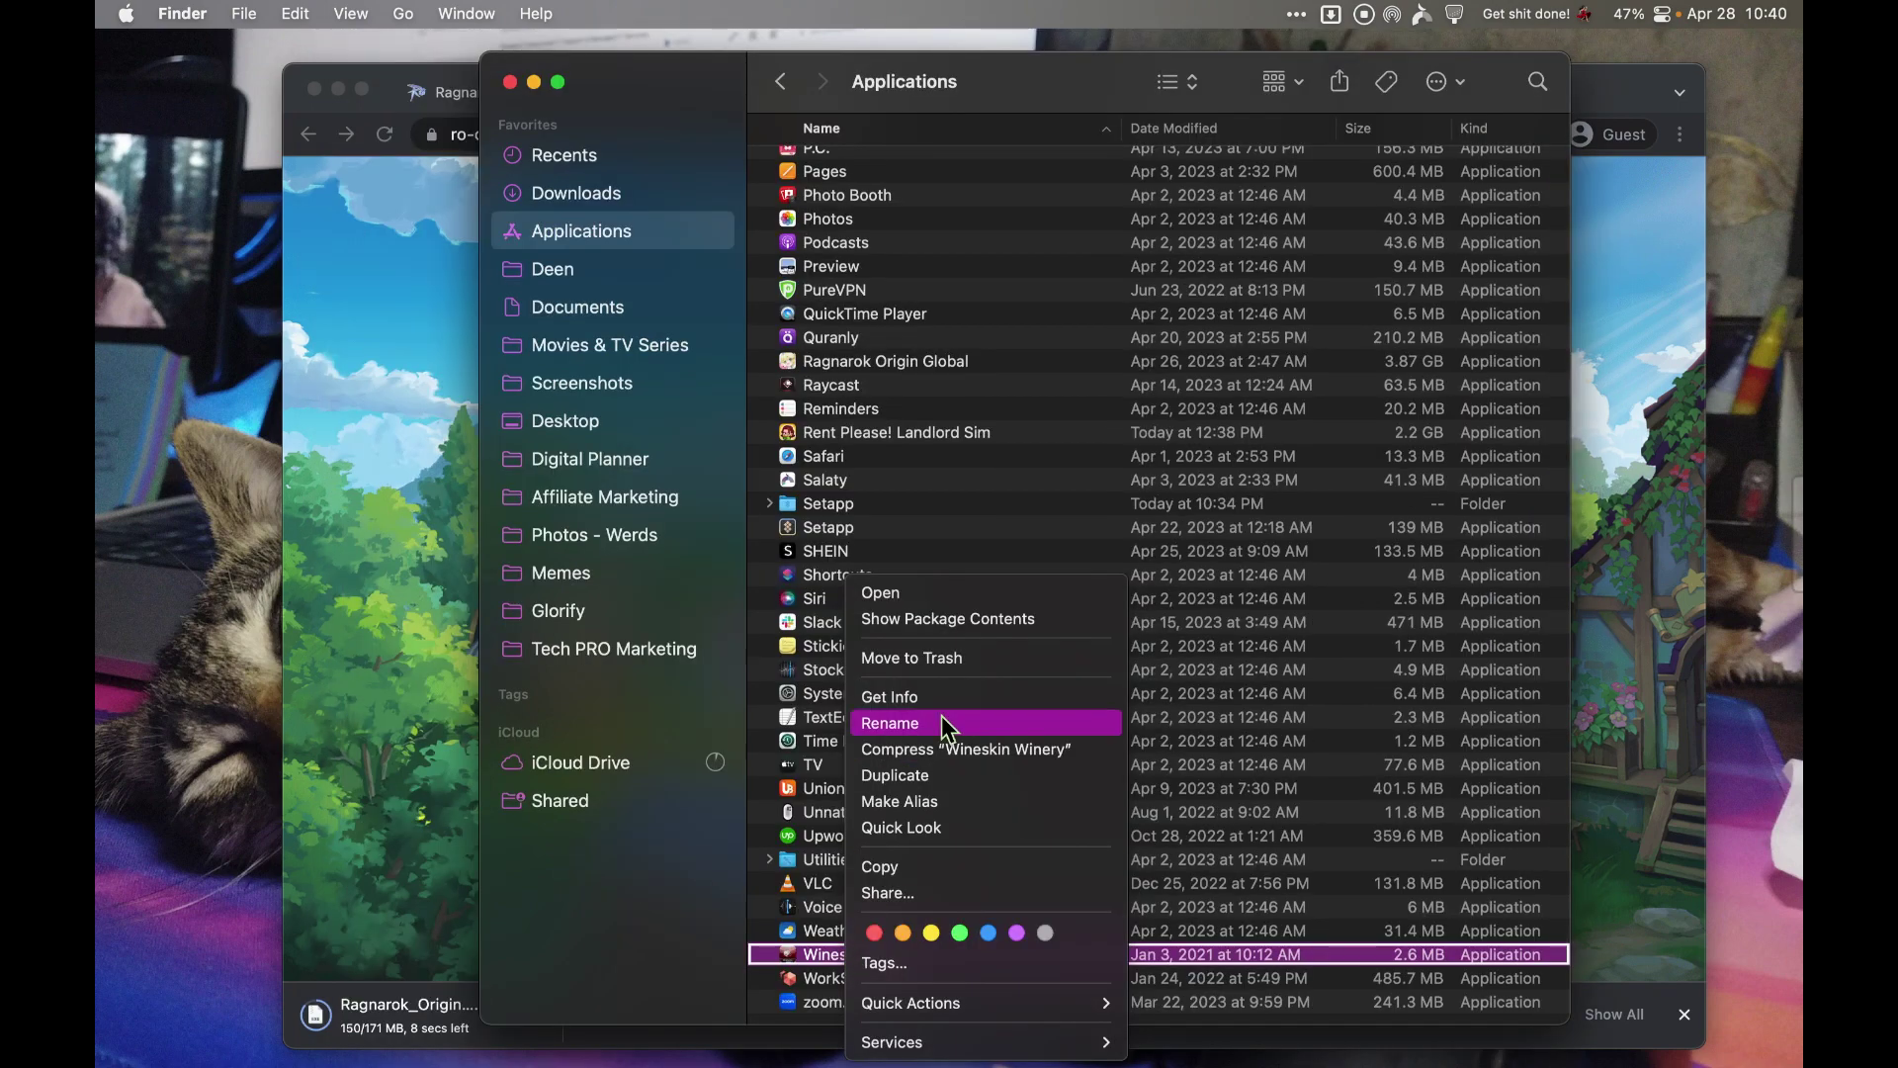
{"action": "left_click", "coordinate": [976, 598]}
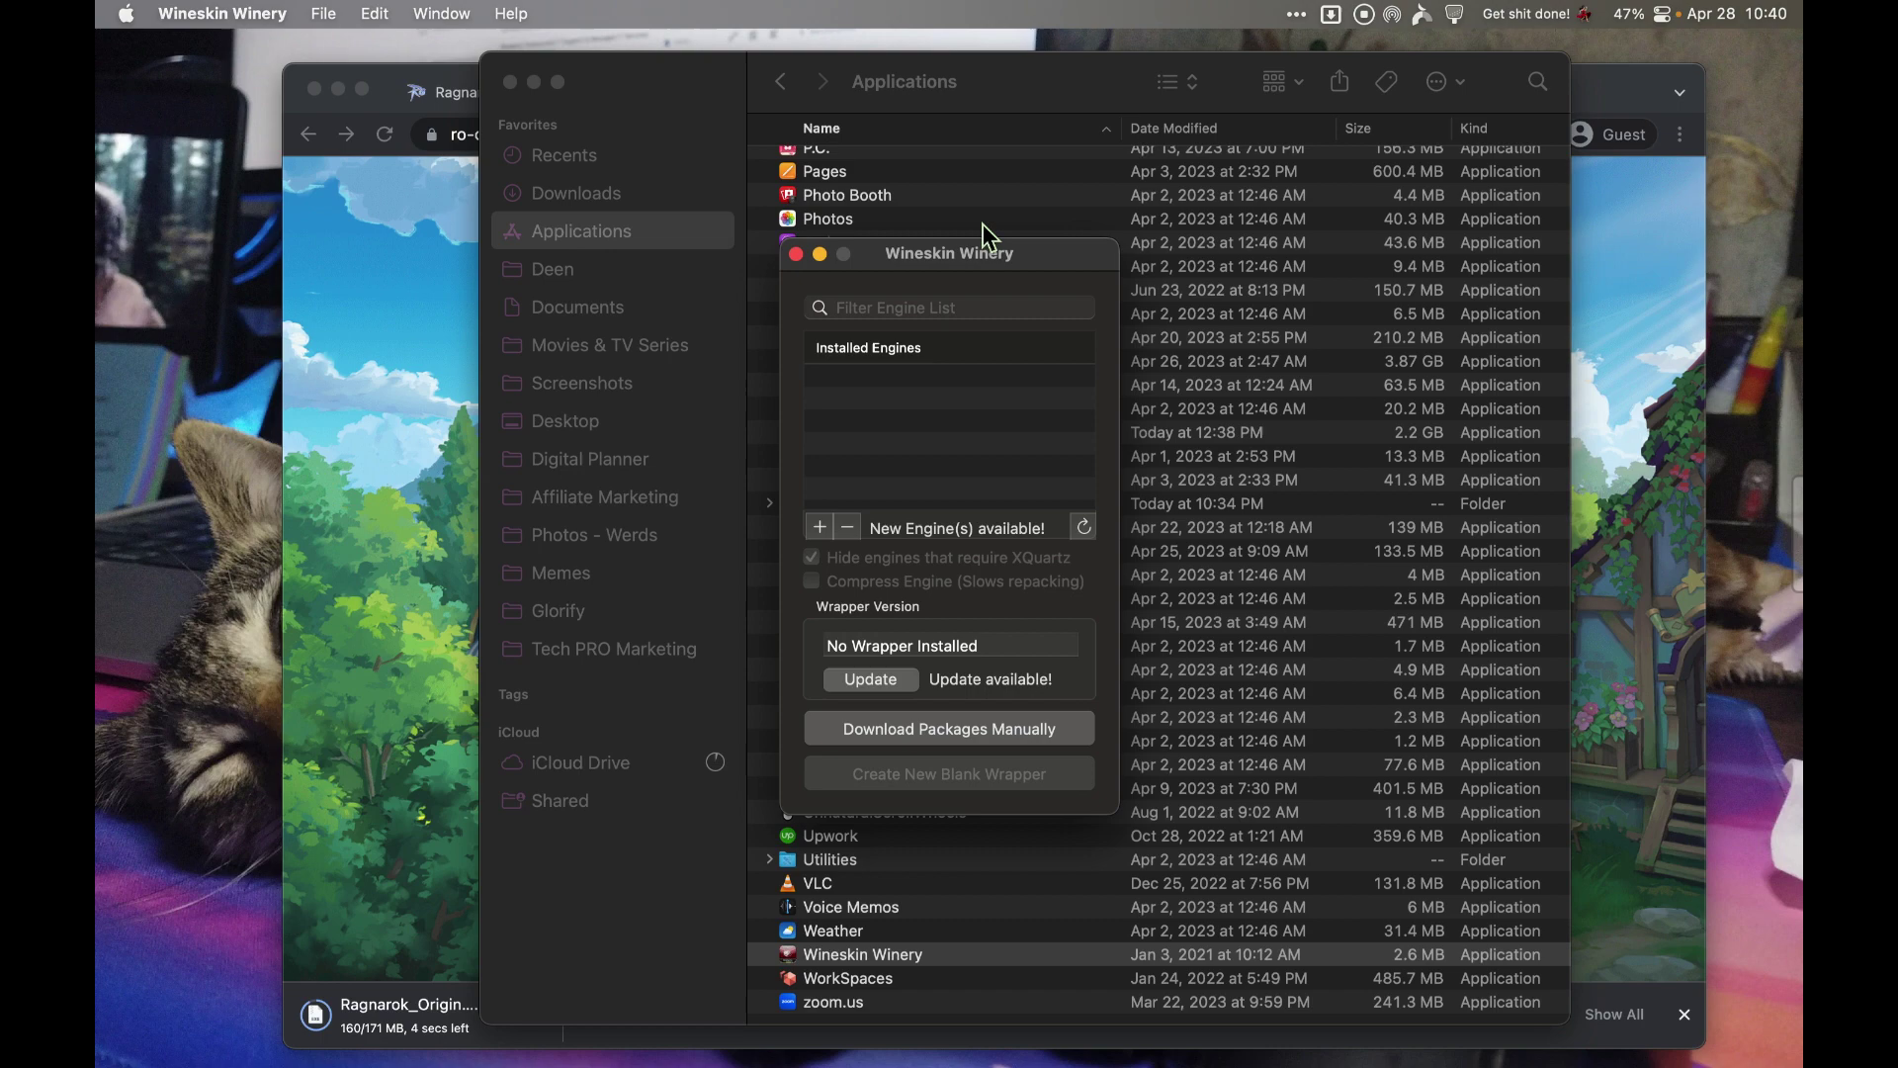
{"action": "left_click_drag", "start_coordinate": [983, 261], "coordinate": [930, 255]}
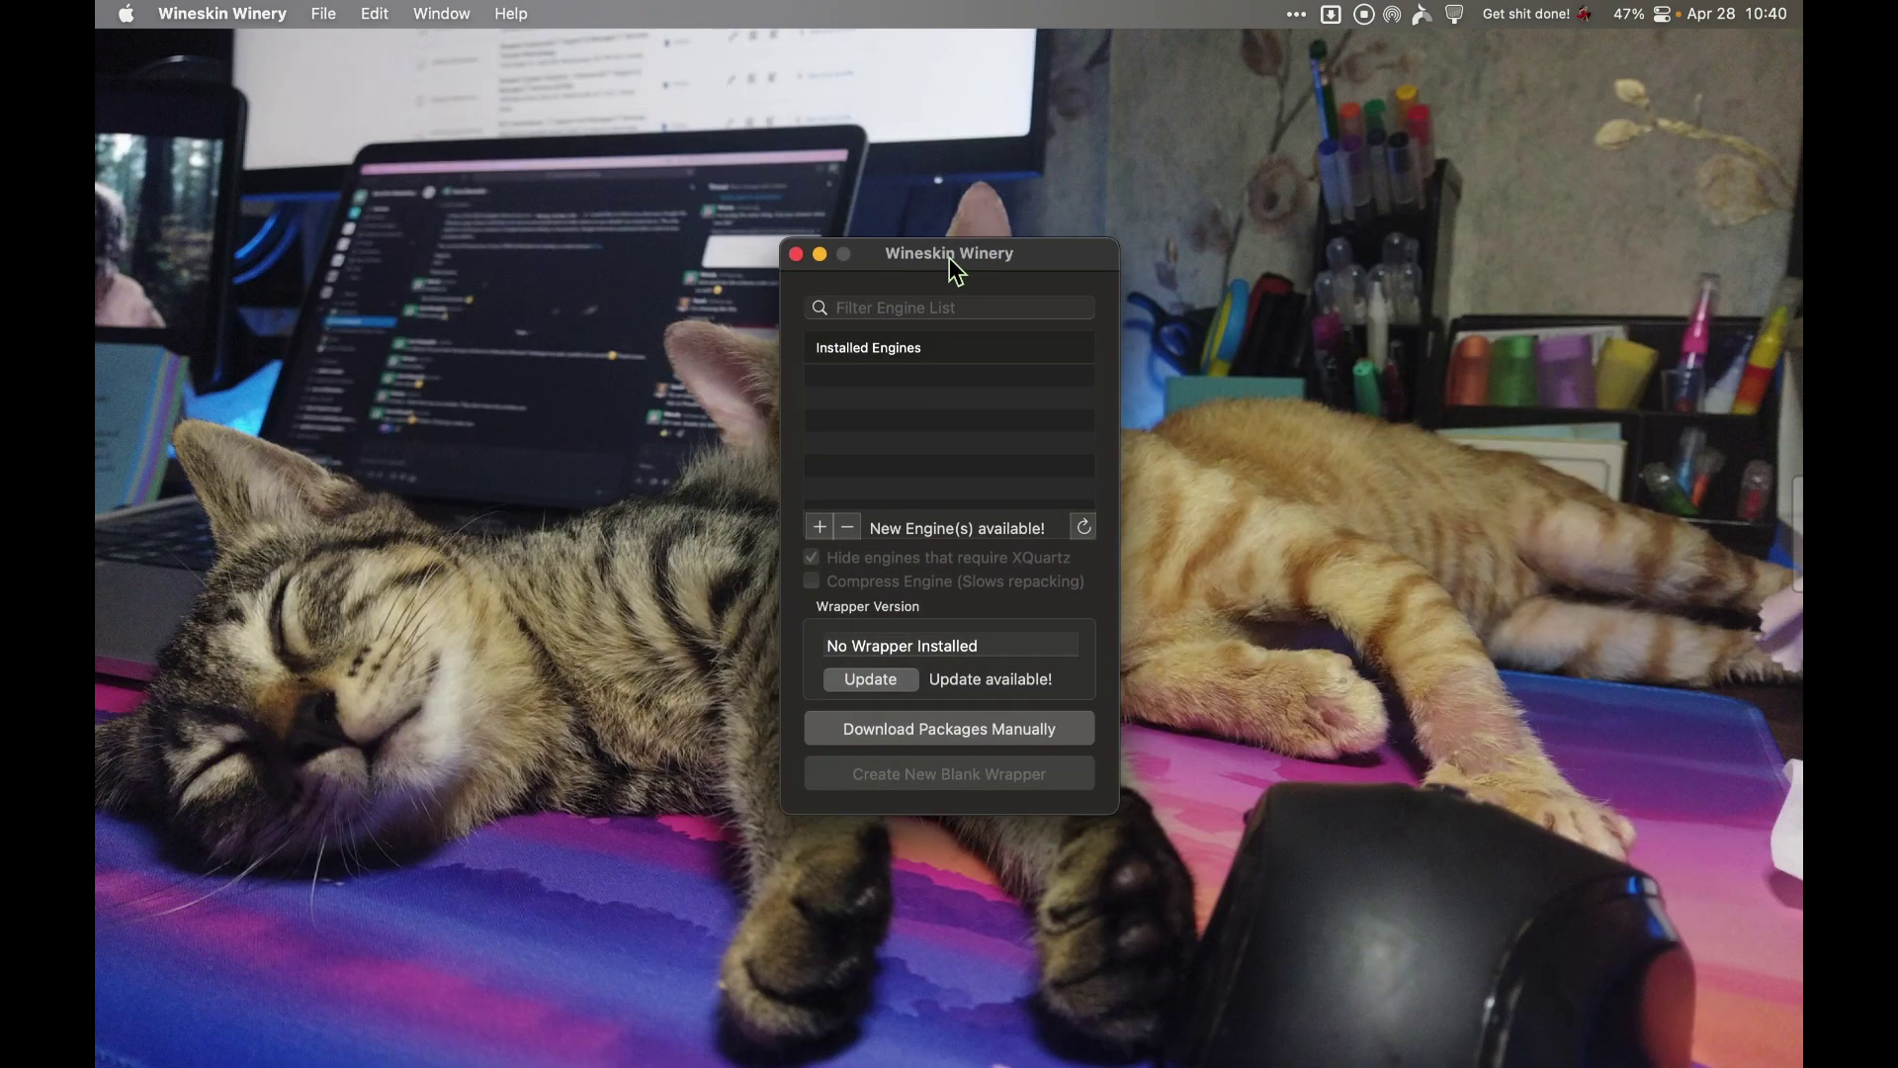
{"action": "left_click_drag", "start_coordinate": [949, 257], "coordinate": [934, 203]}
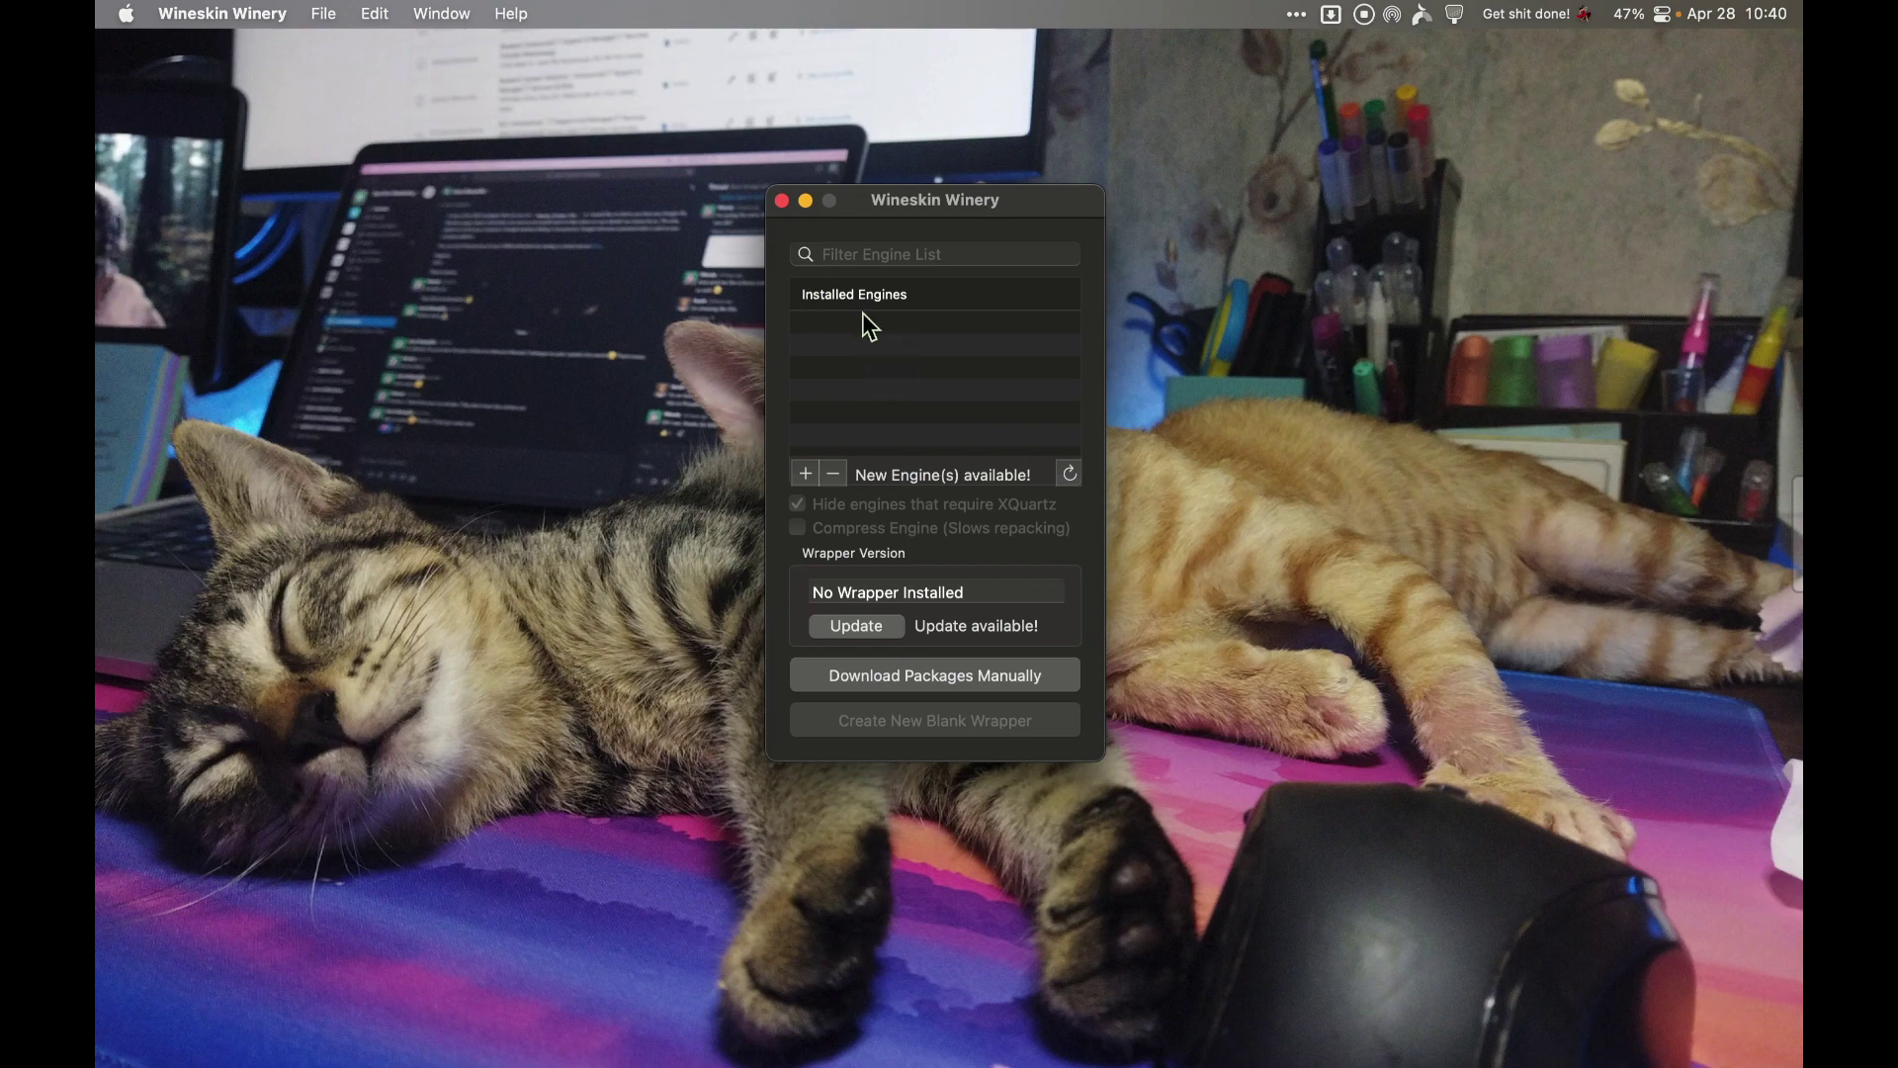
Step: Add and download the WS11WineCX64Bit22.1.1-rc1 engine, confirming the file download
{"action": "left_click", "coordinate": [806, 477]}
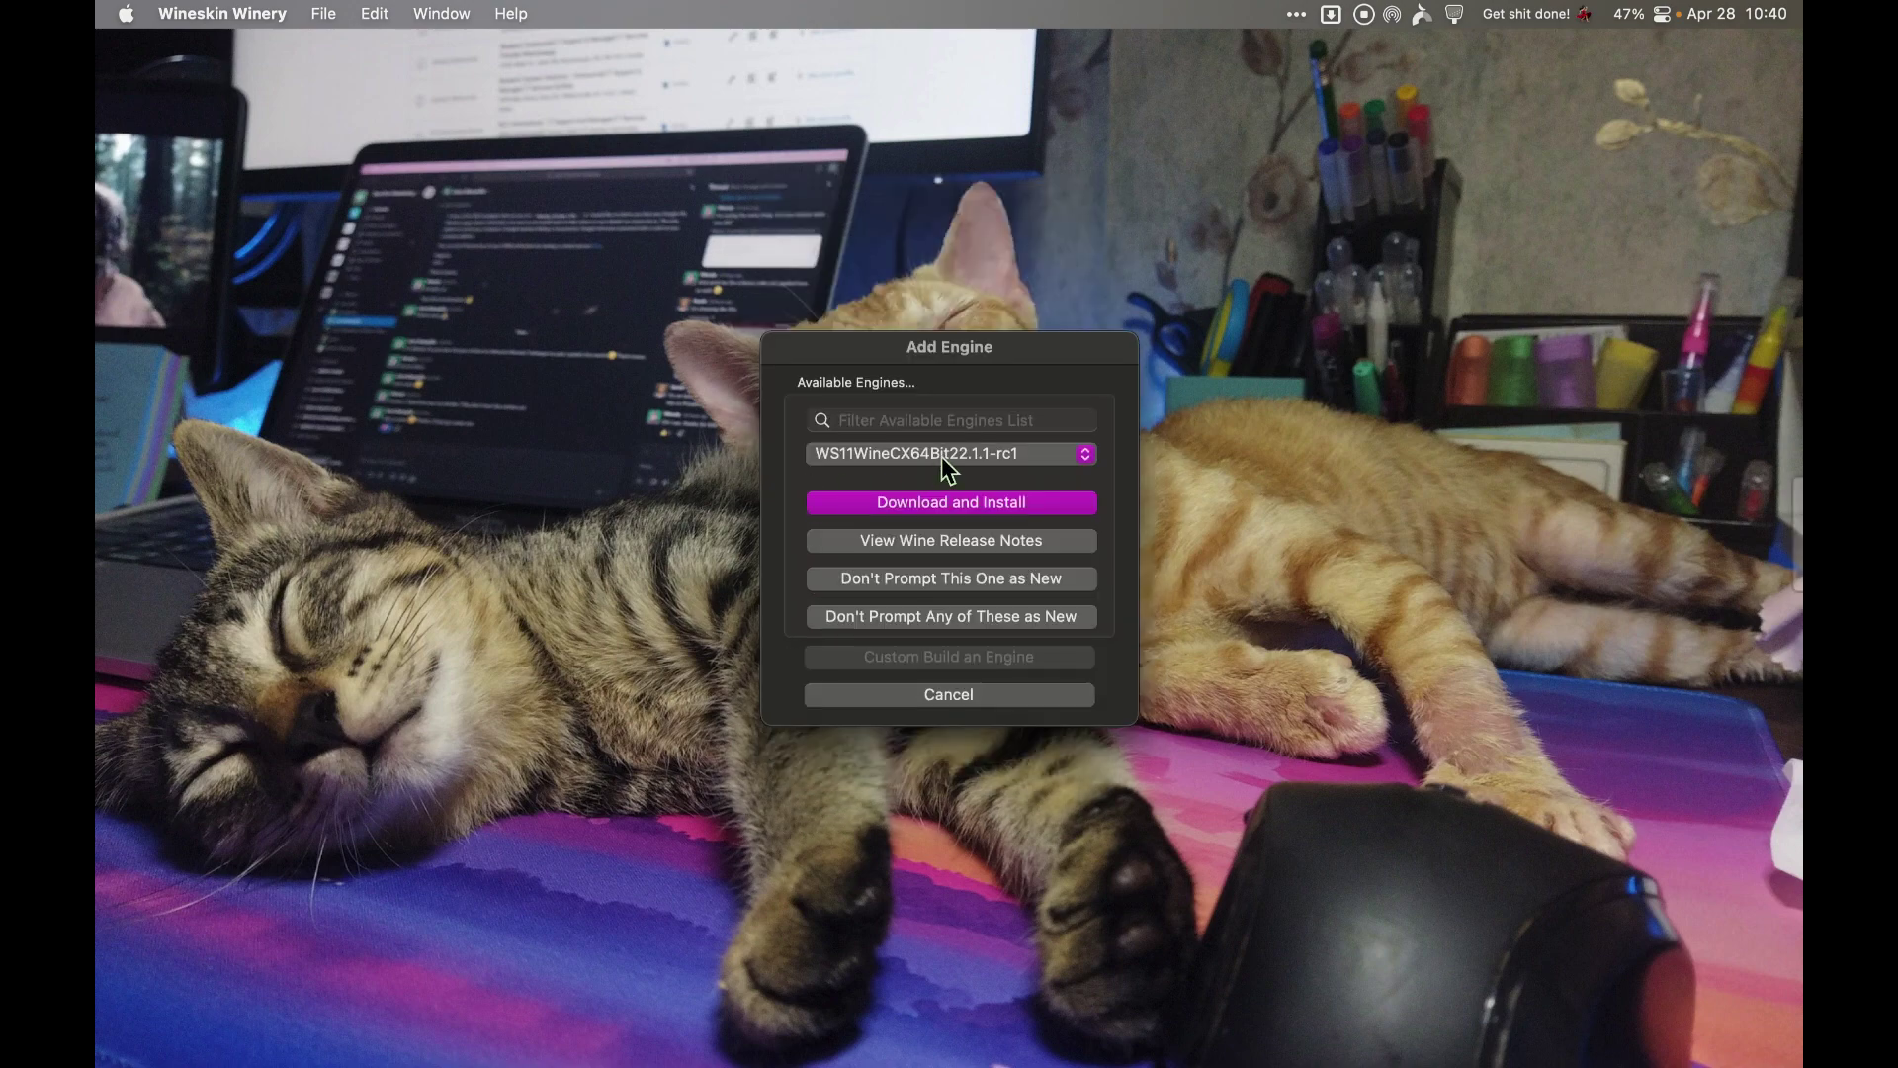
{"action": "left_click", "coordinate": [1046, 472]}
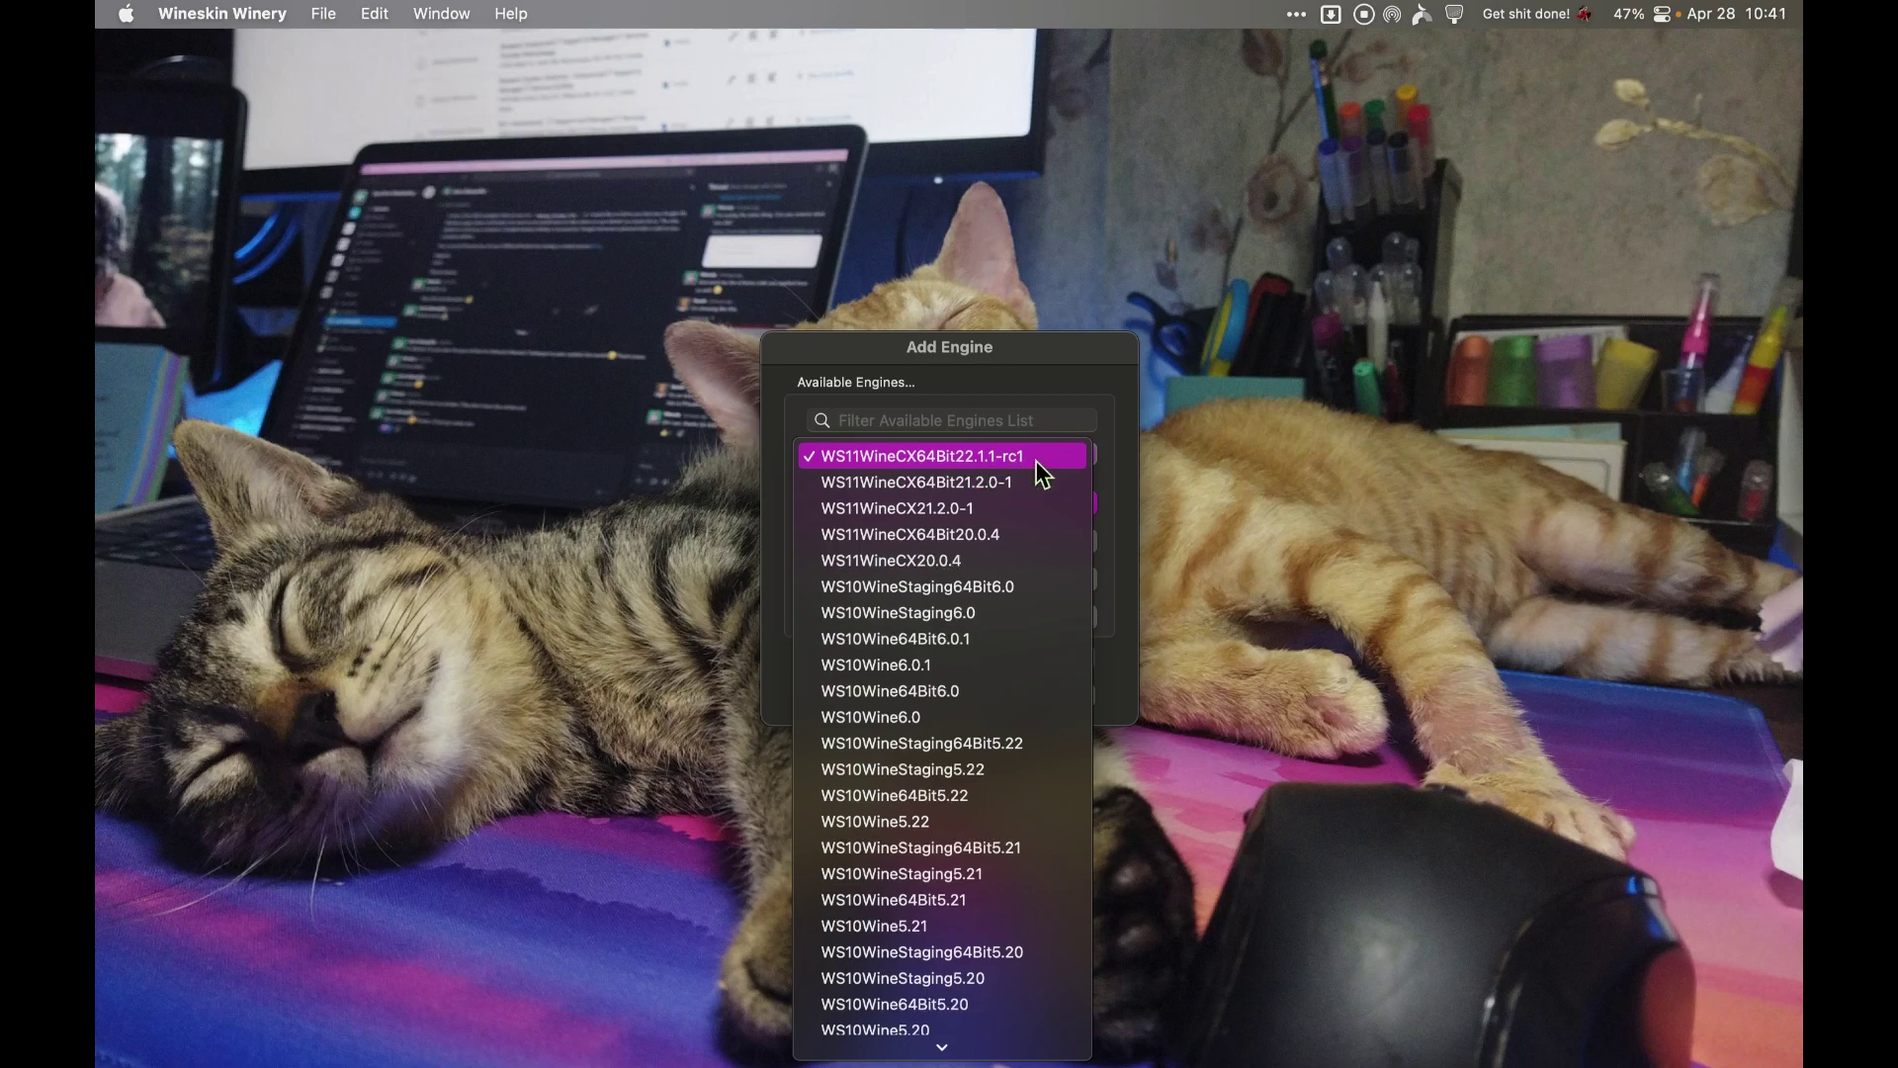
{"action": "left_click", "coordinate": [1036, 461]}
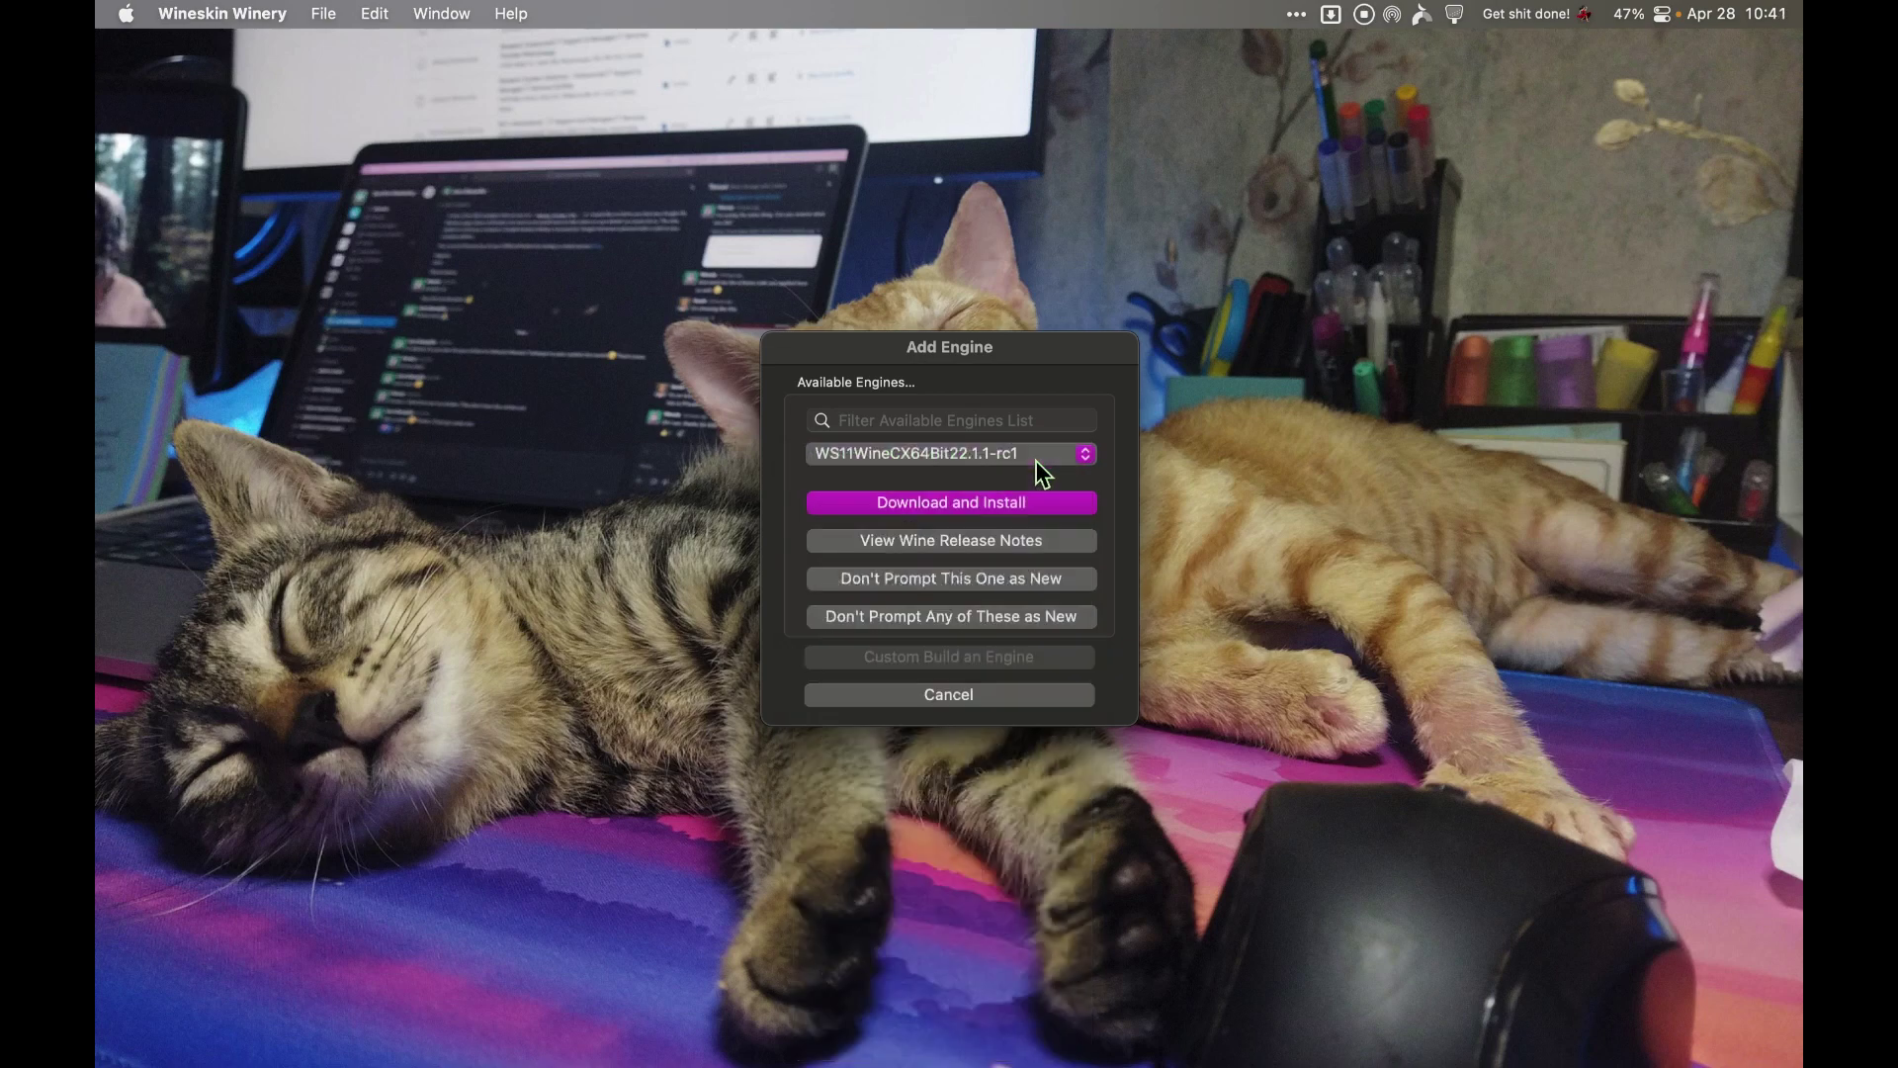
{"action": "left_click", "coordinate": [997, 504]}
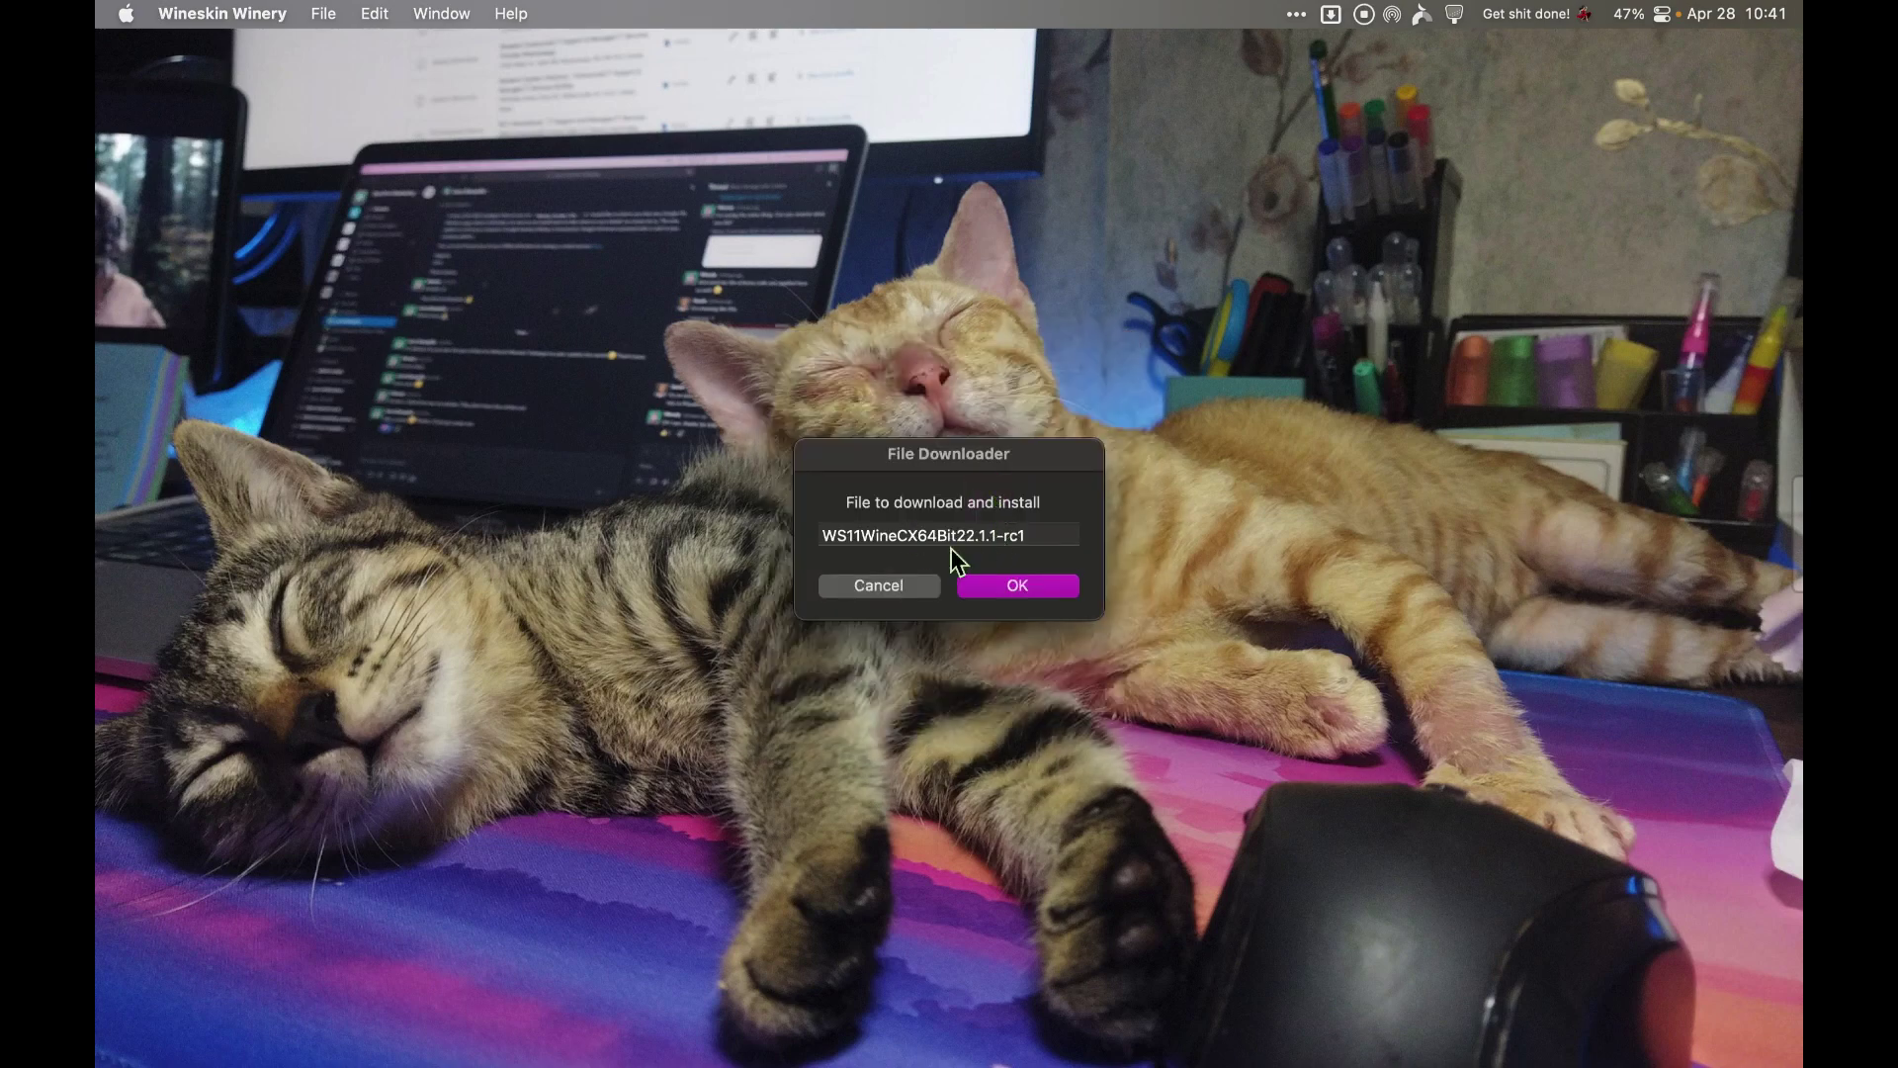
{"action": "left_click", "coordinate": [1017, 591]}
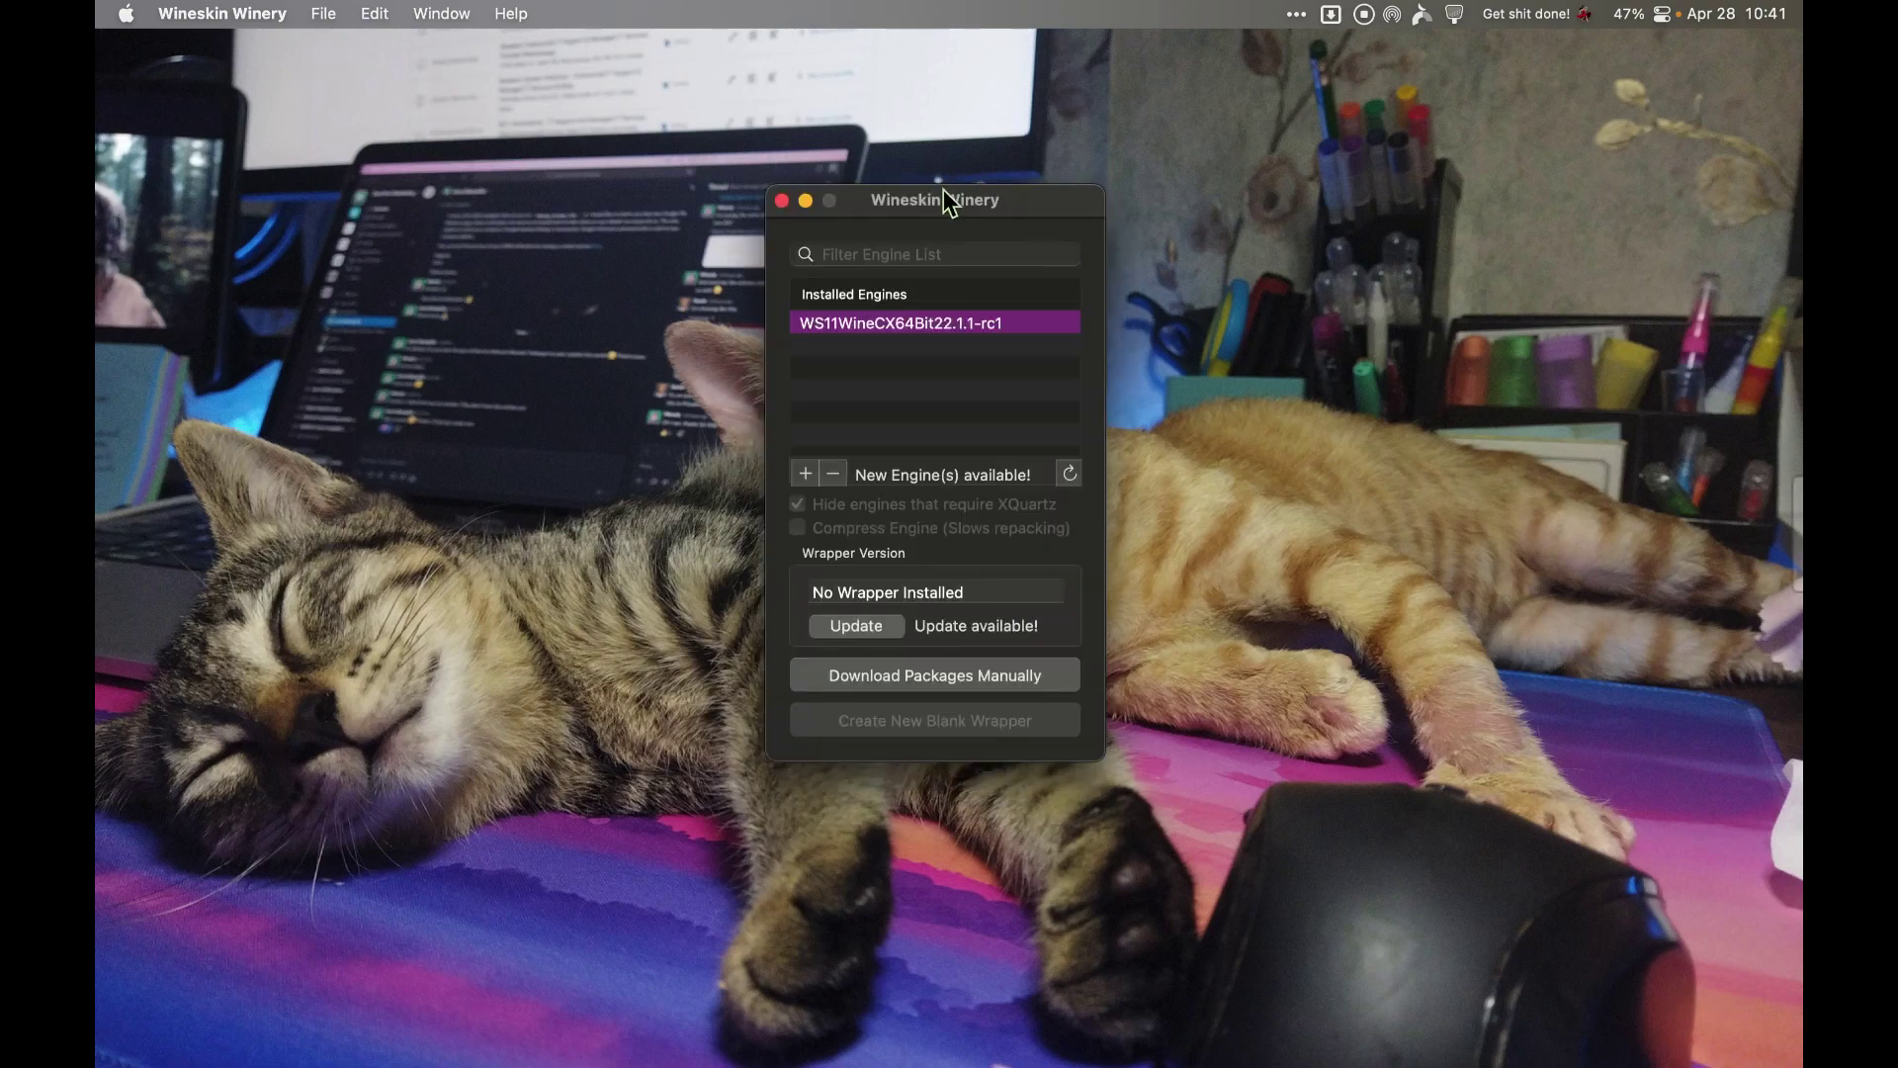
Step: Update the wrapper version and confirm downloading Wineskin-2.9.1.8
{"action": "left_click", "coordinate": [864, 637]}
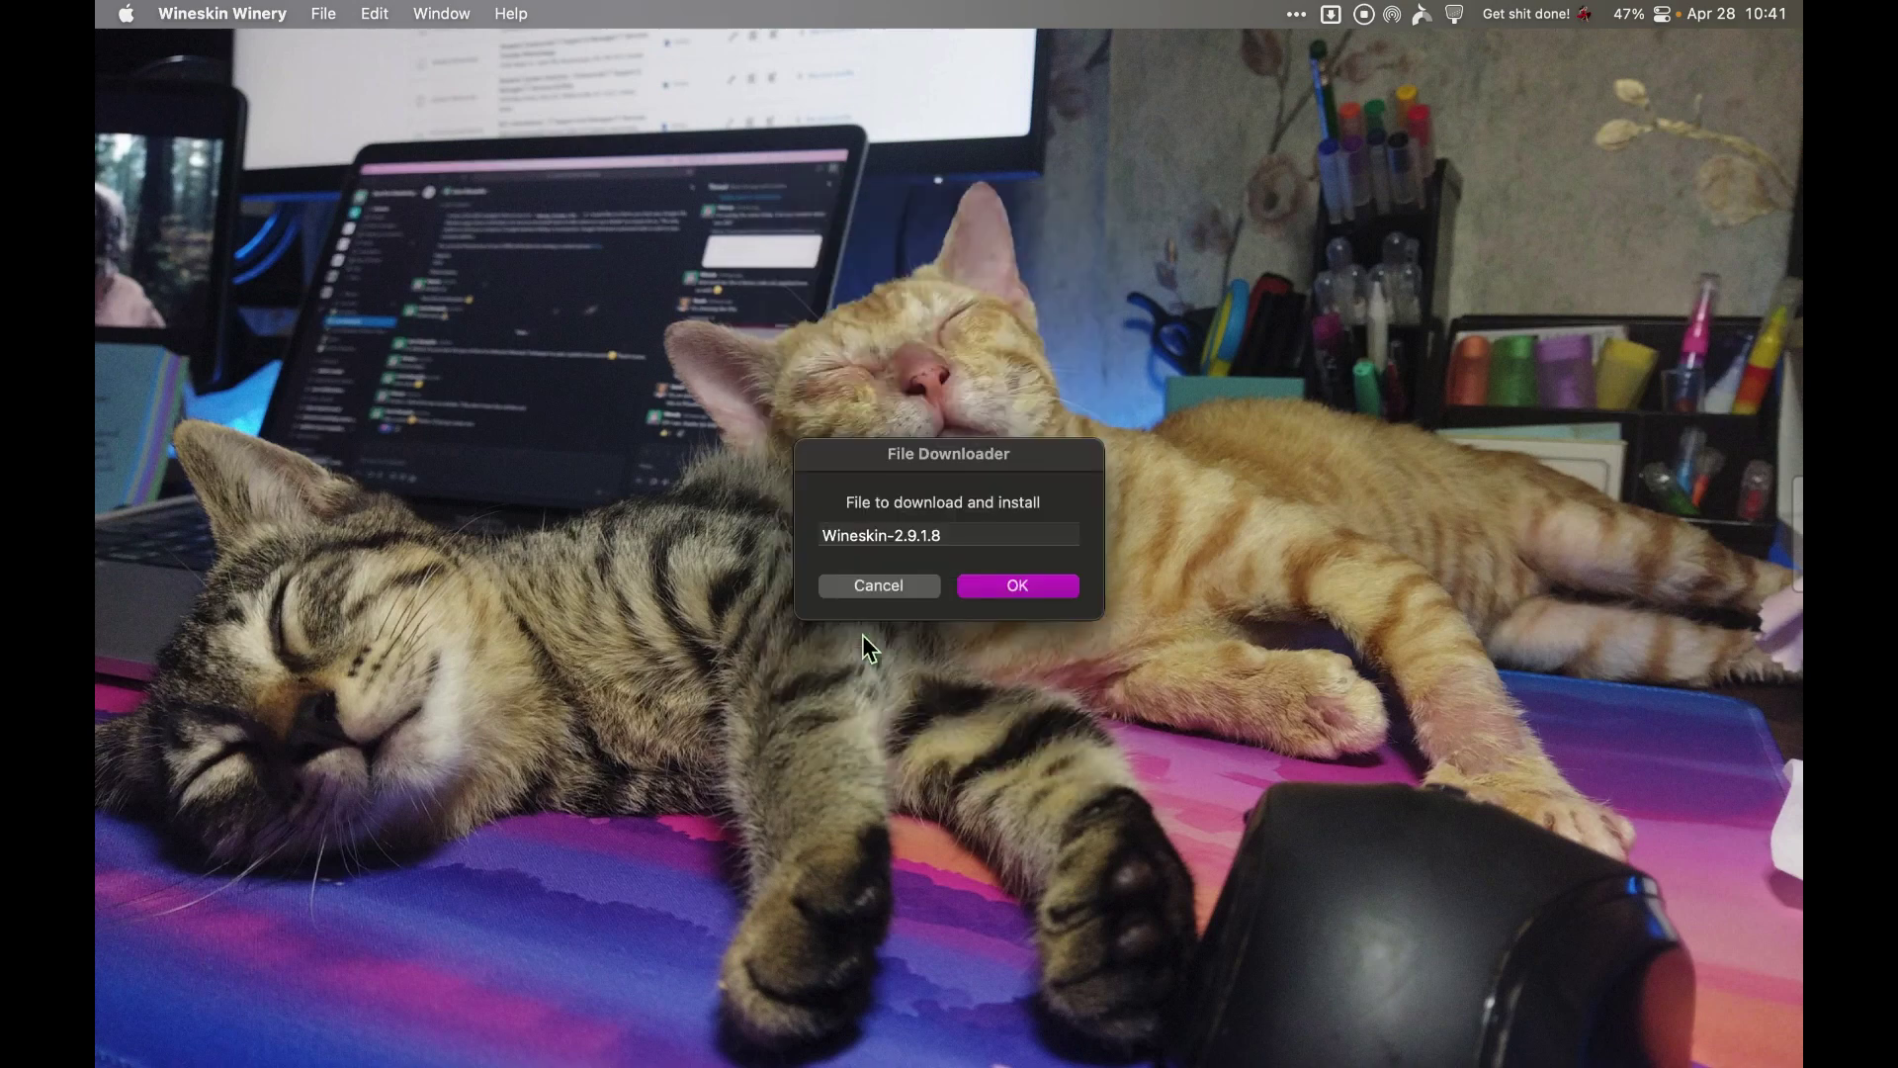
{"action": "left_click", "coordinate": [1048, 587]}
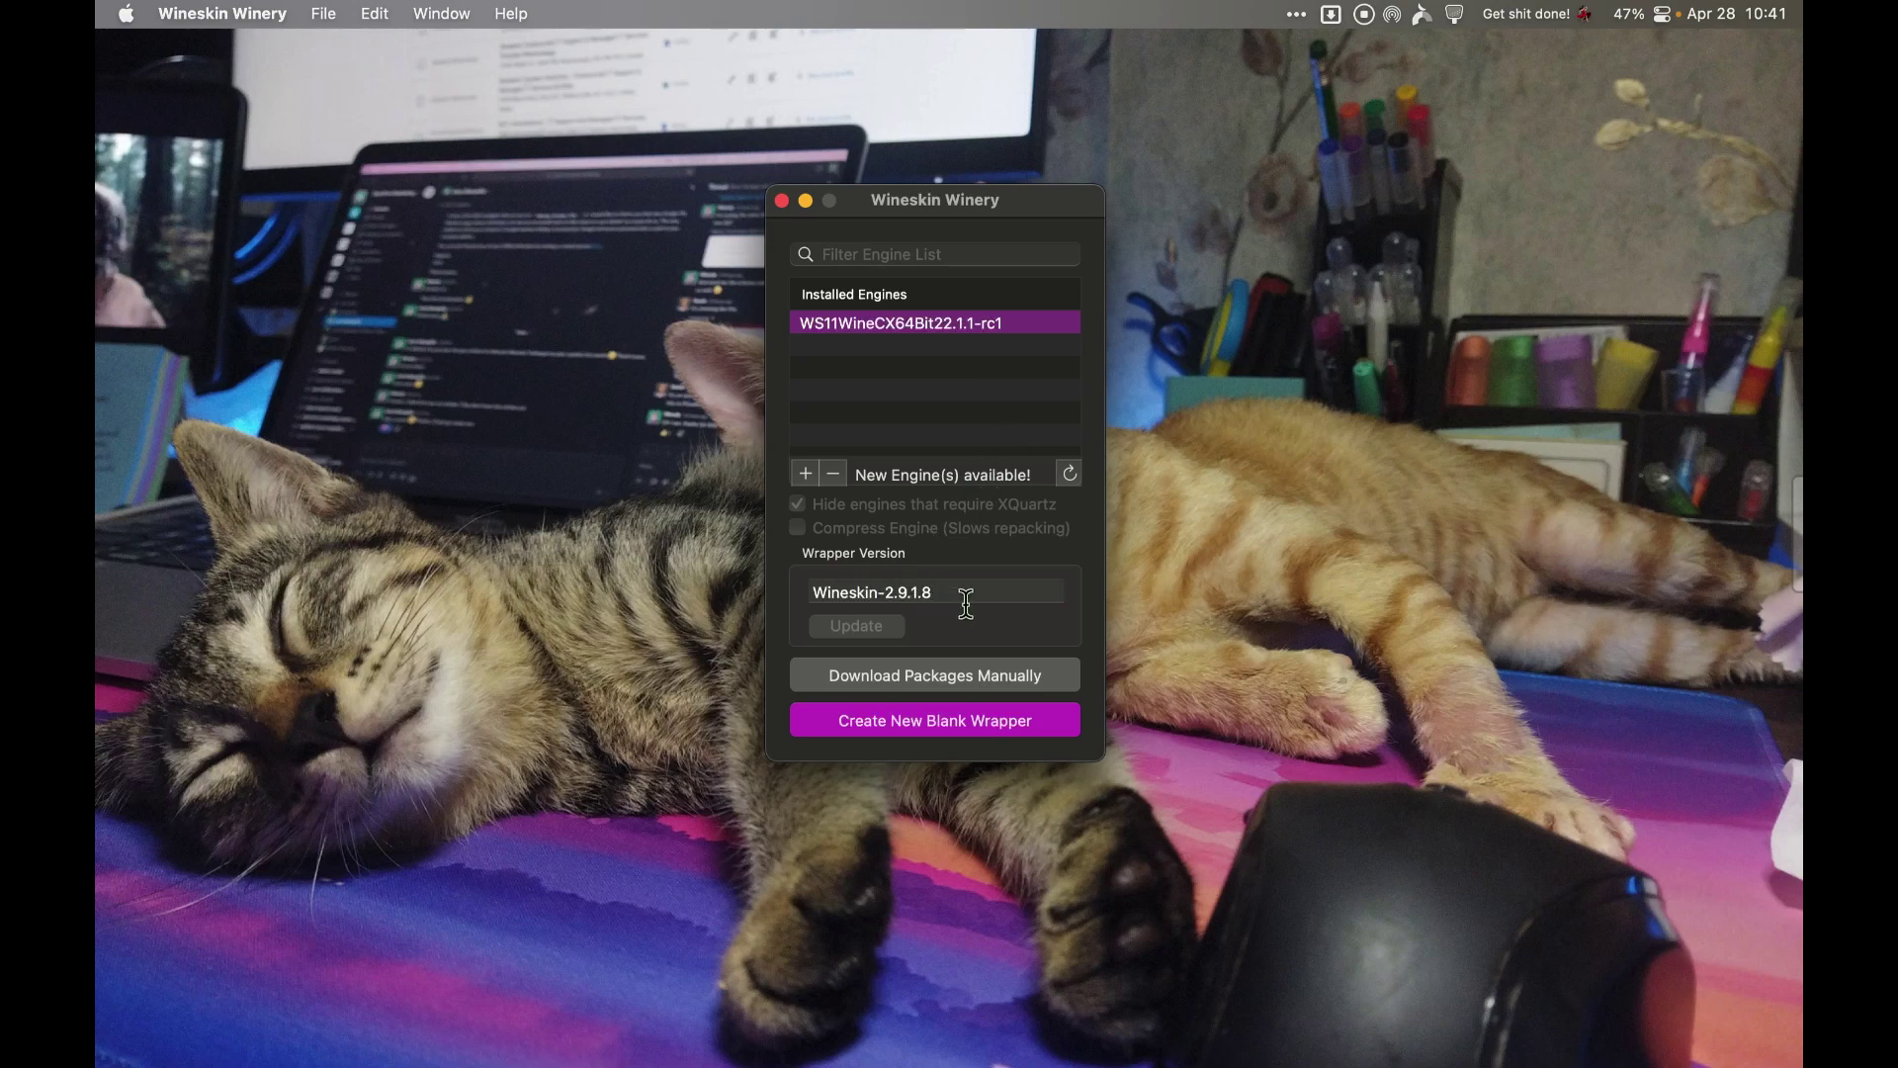
Step: Create a blank wrapper named RagnarokOriginGlobal and confirm through to Wrapper Creation Finished
{"action": "left_click", "coordinate": [915, 731]}
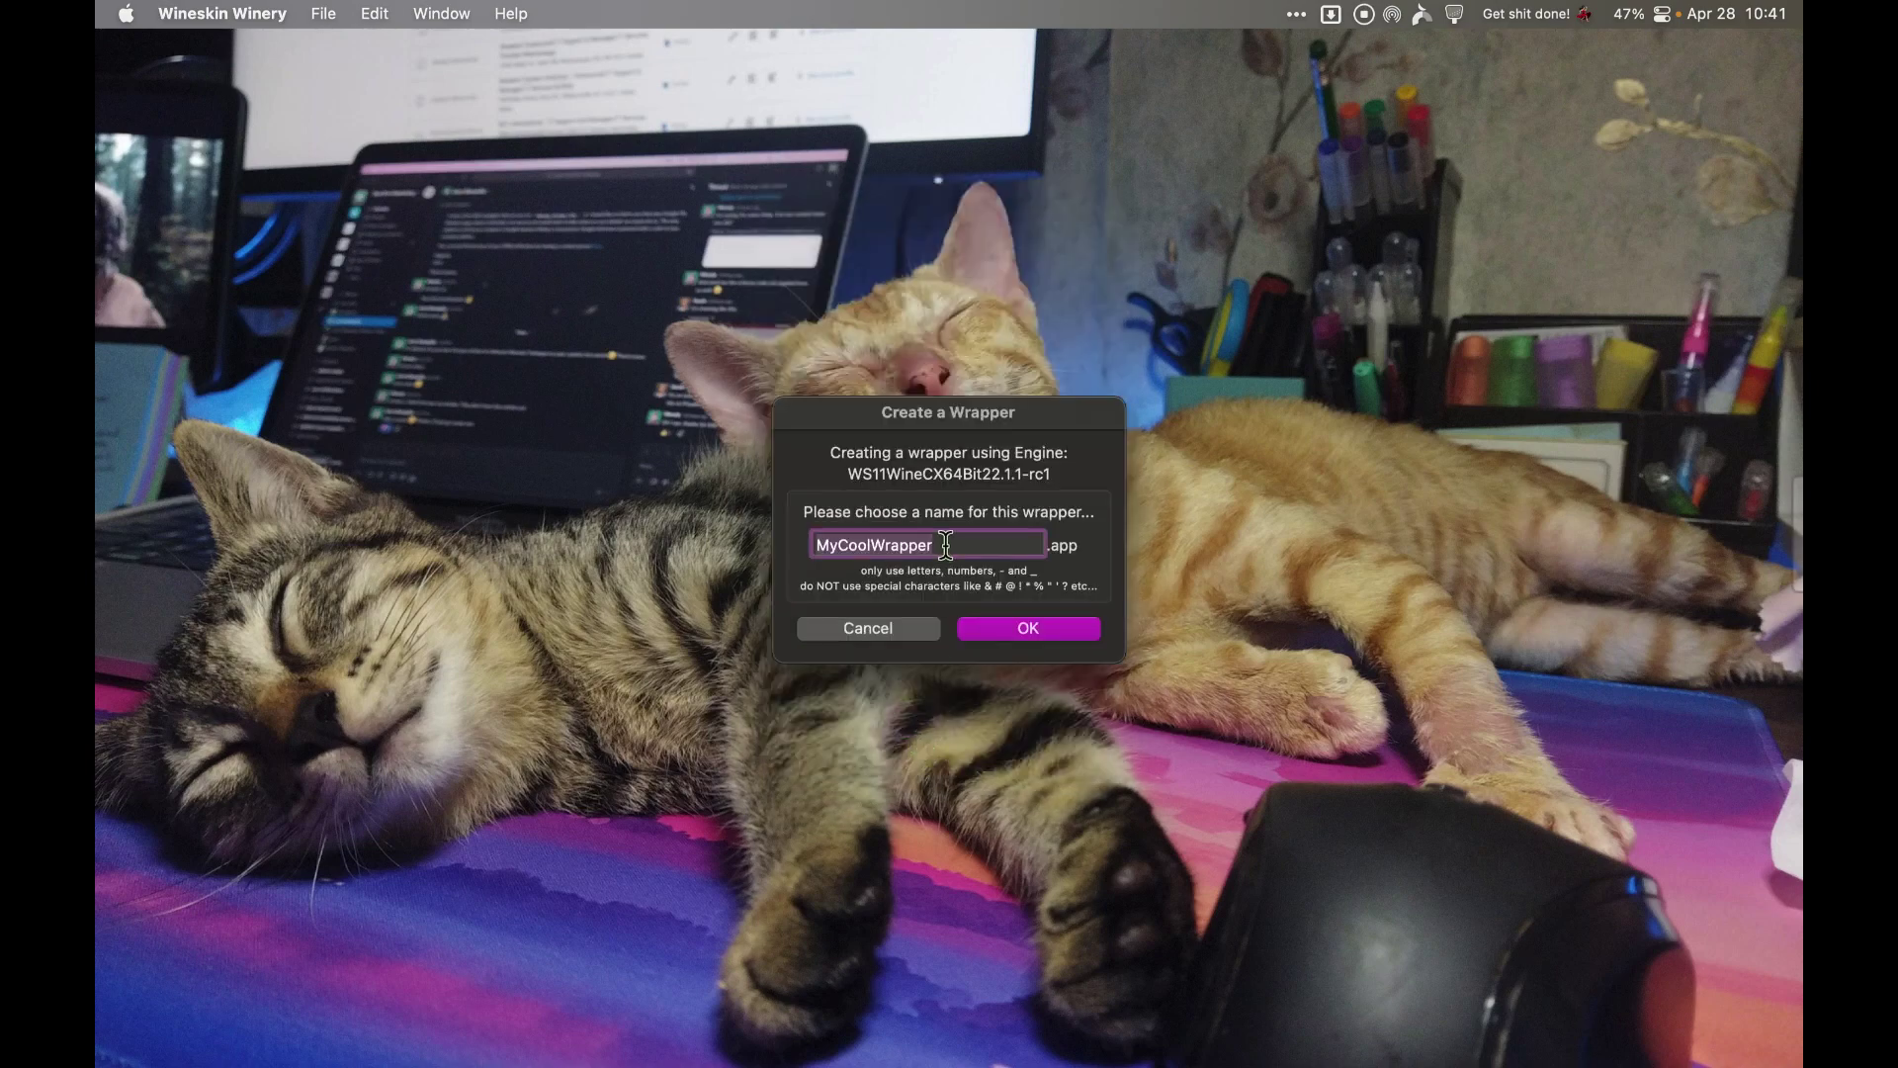
{"action": "type", "text": "RagnarokOriginGlobal"}
{"action": "left_click", "coordinate": [1025, 627]}
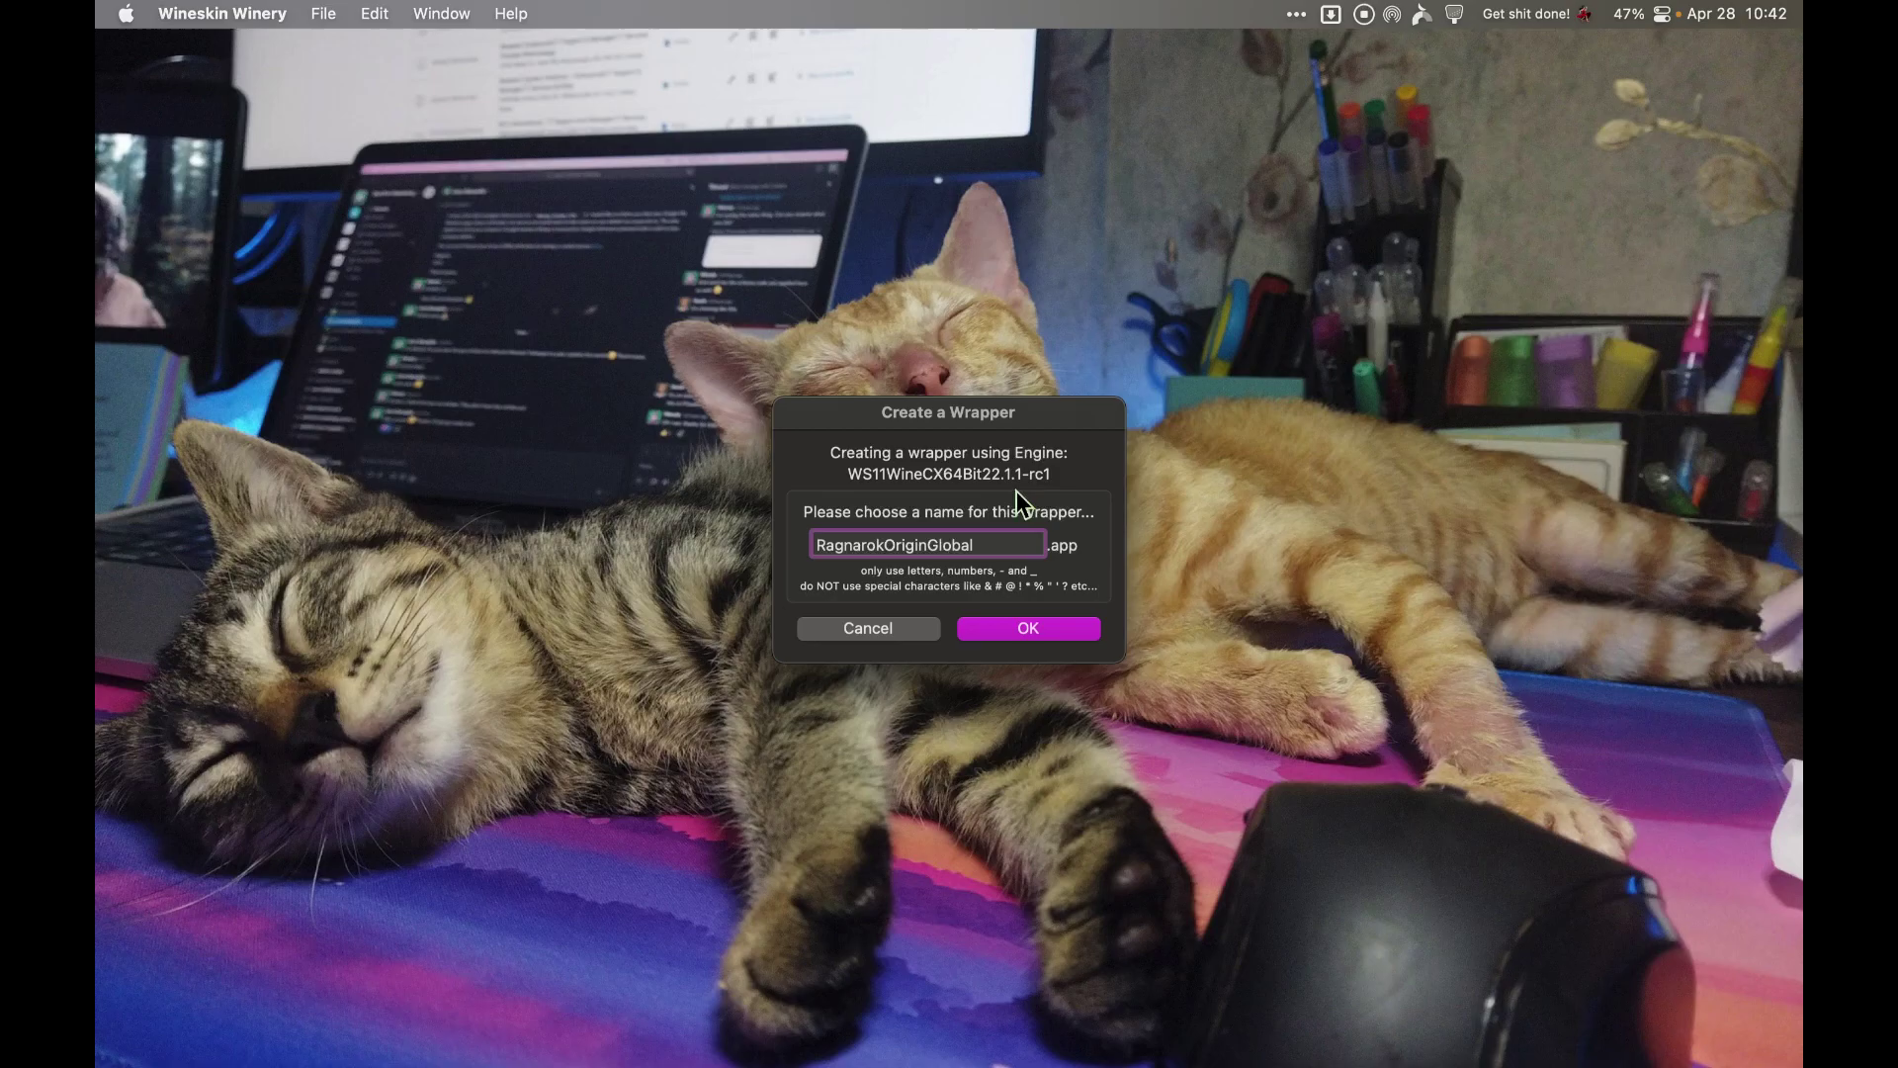
{"action": "key", "text": "Return"}
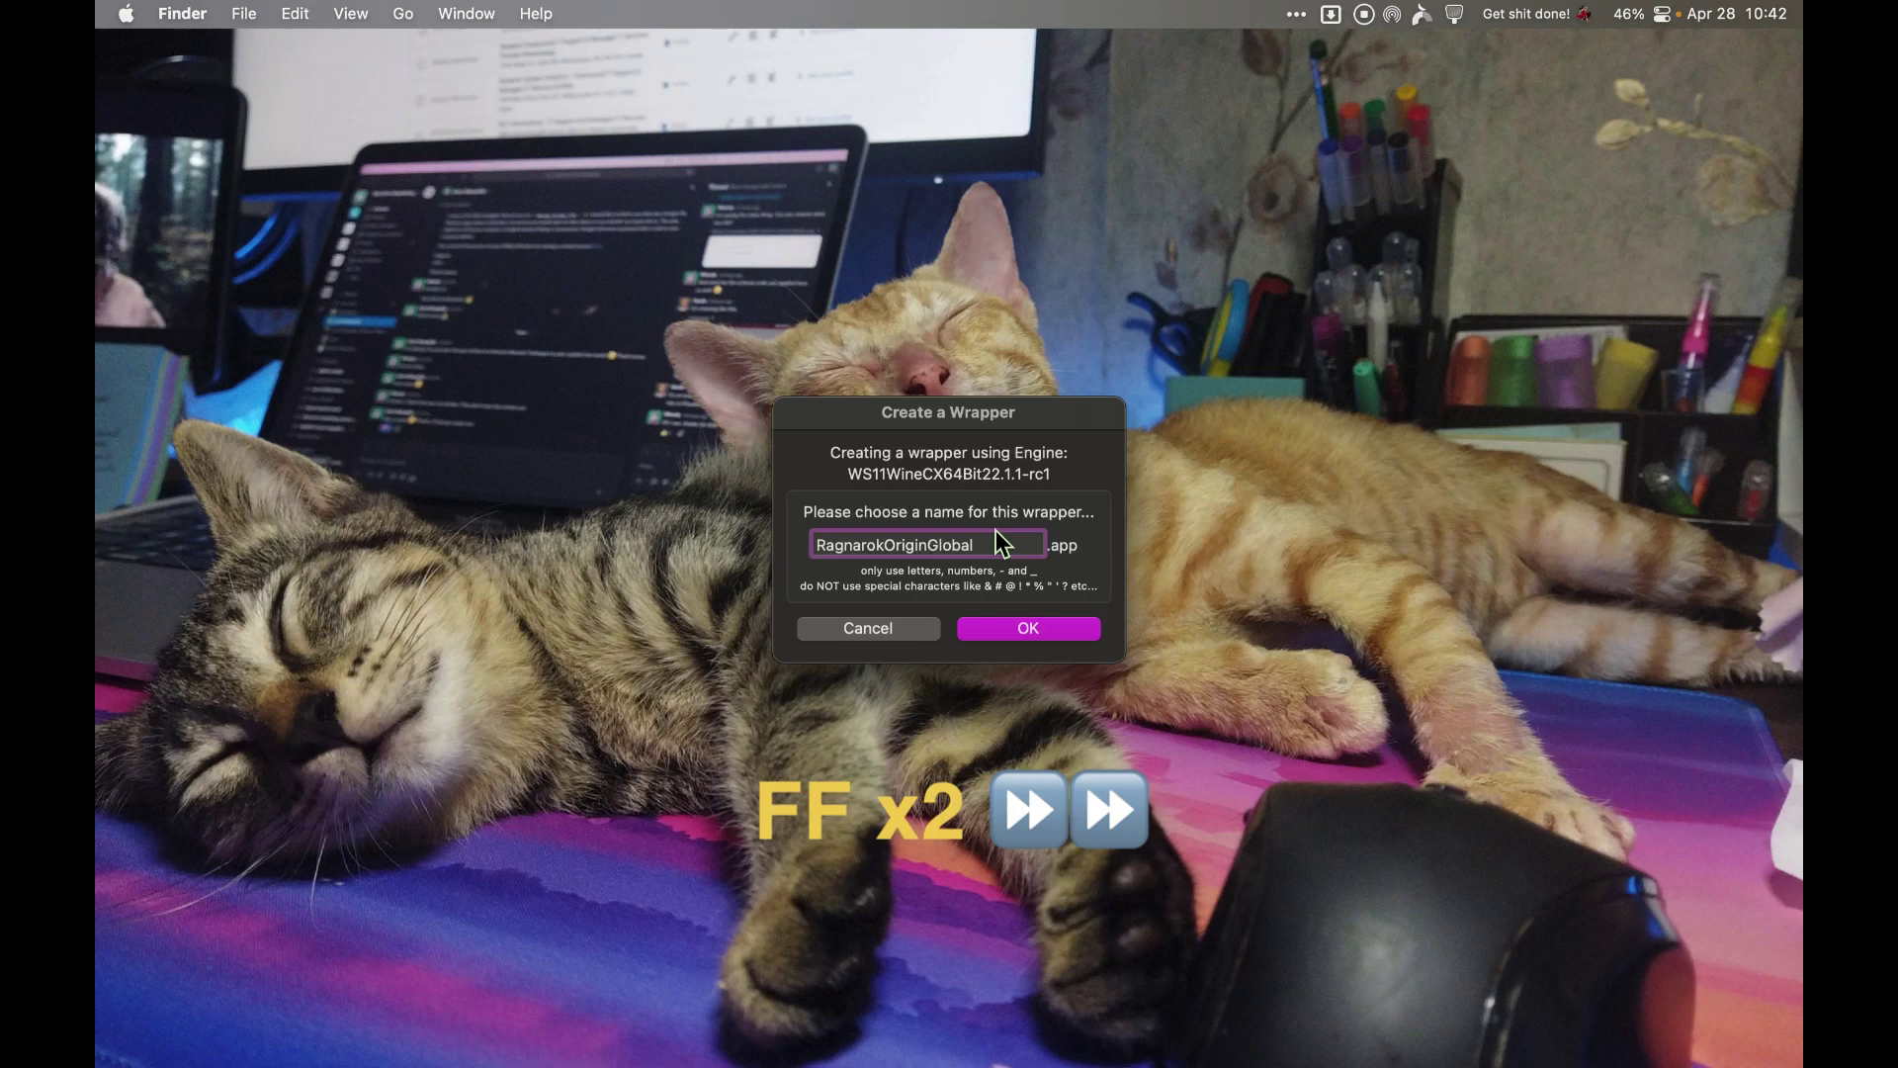
{"action": "key", "text": "Return"}
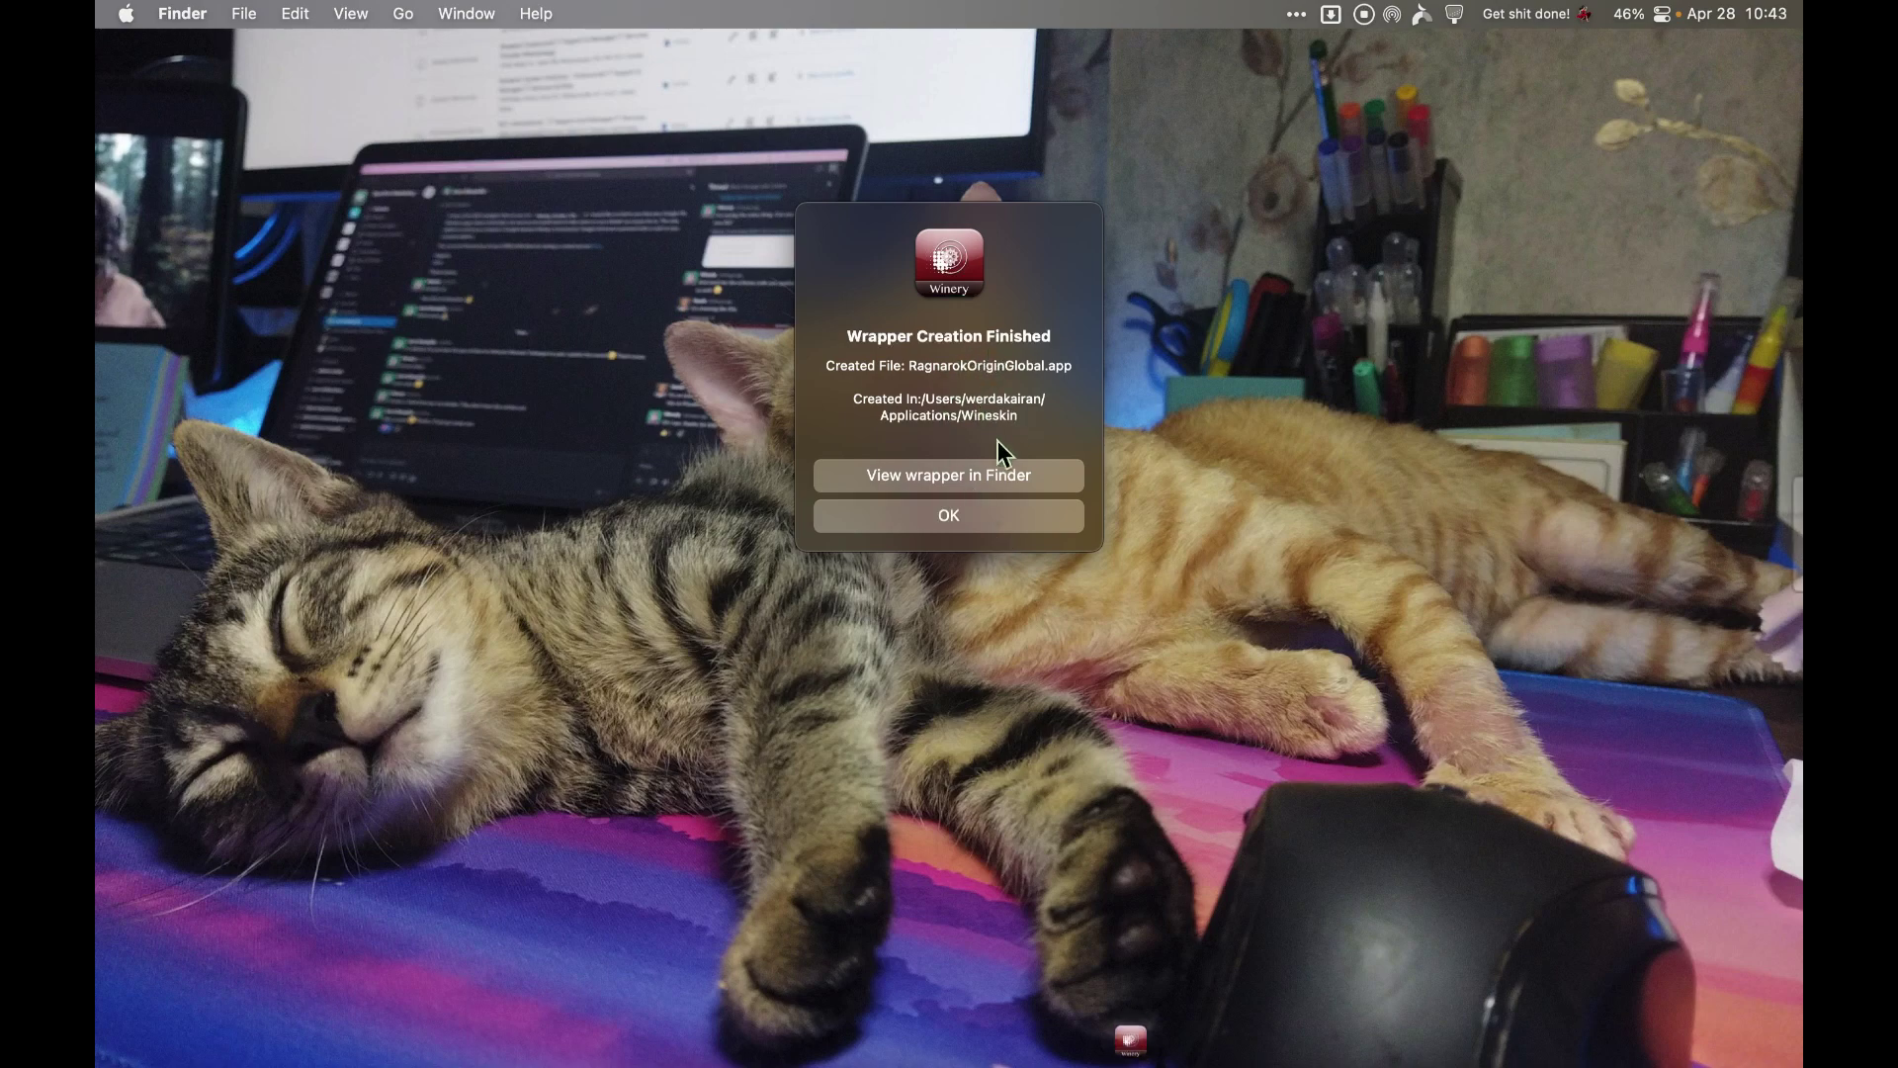
Step: Reveal the new wrapper in Finder and show the RagnarokOriginGlobal package contents
{"action": "left_click", "coordinate": [957, 476]}
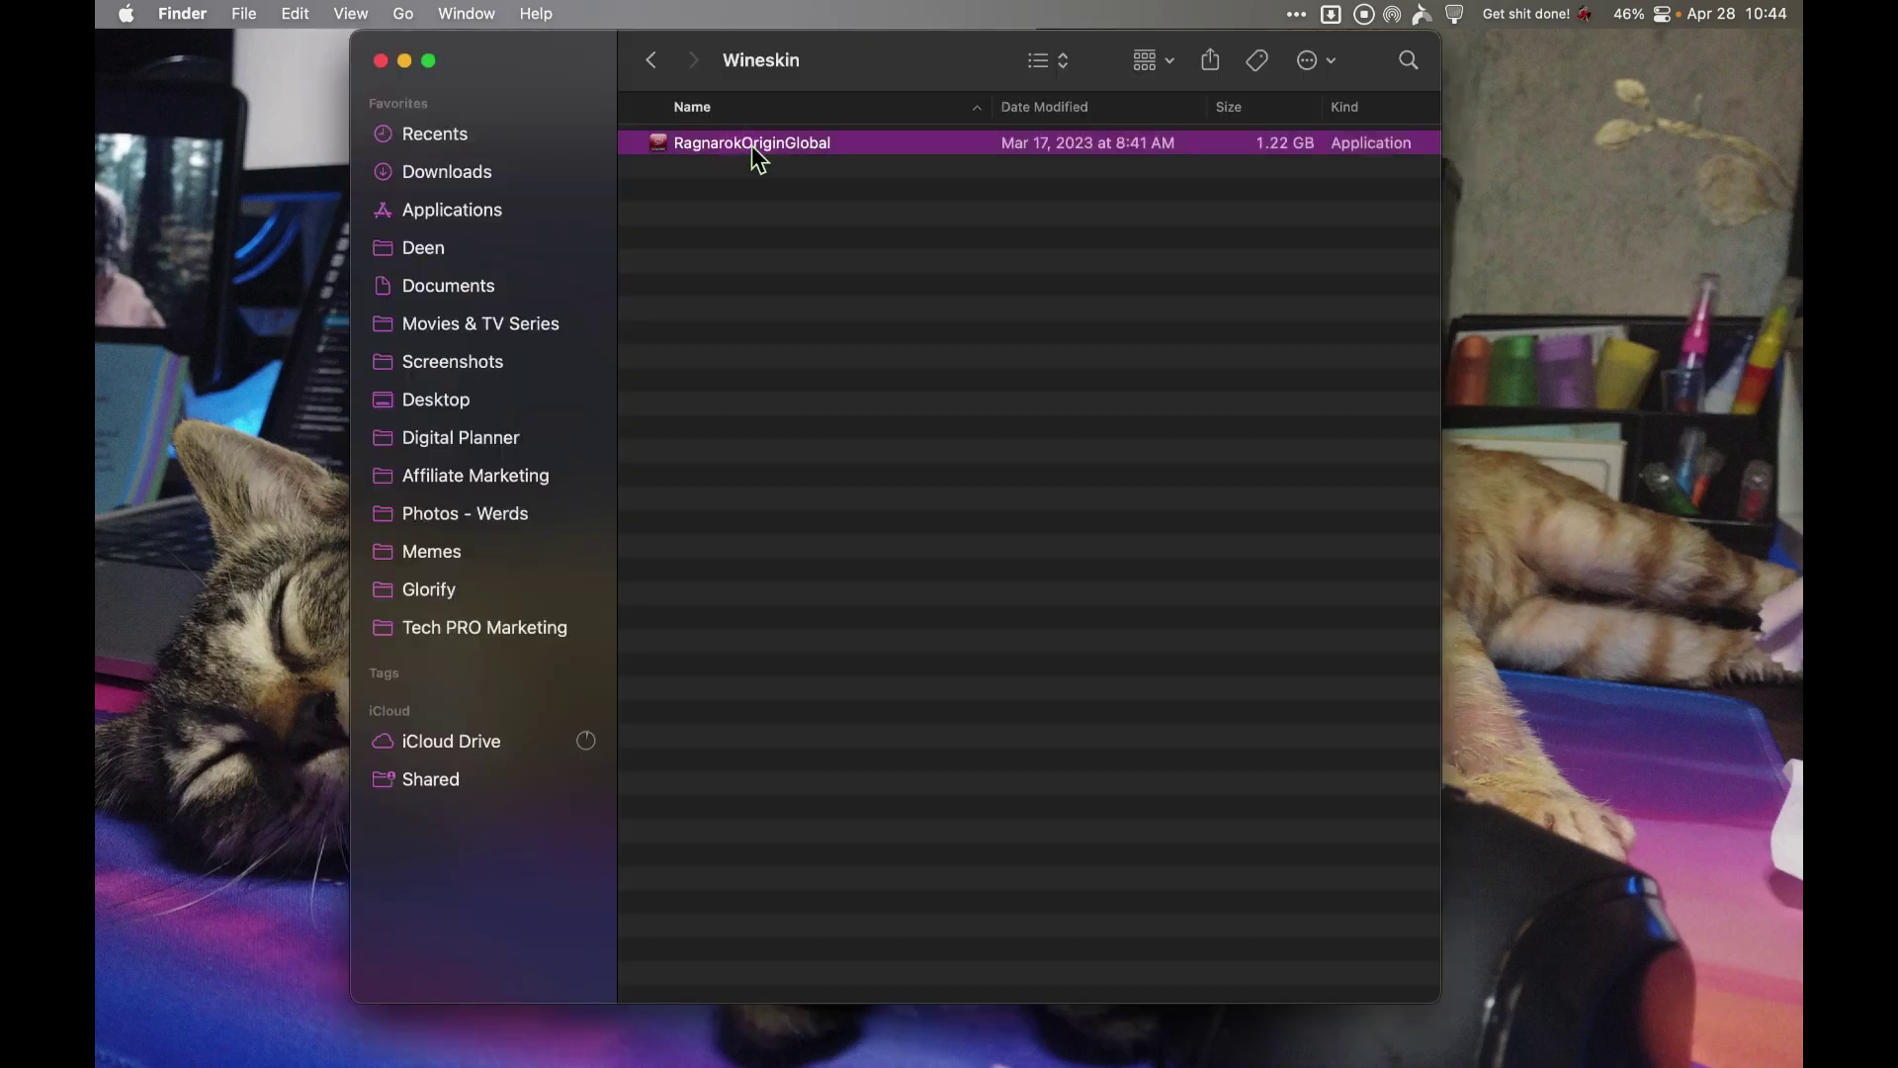
{"action": "right_click", "coordinate": [768, 155]}
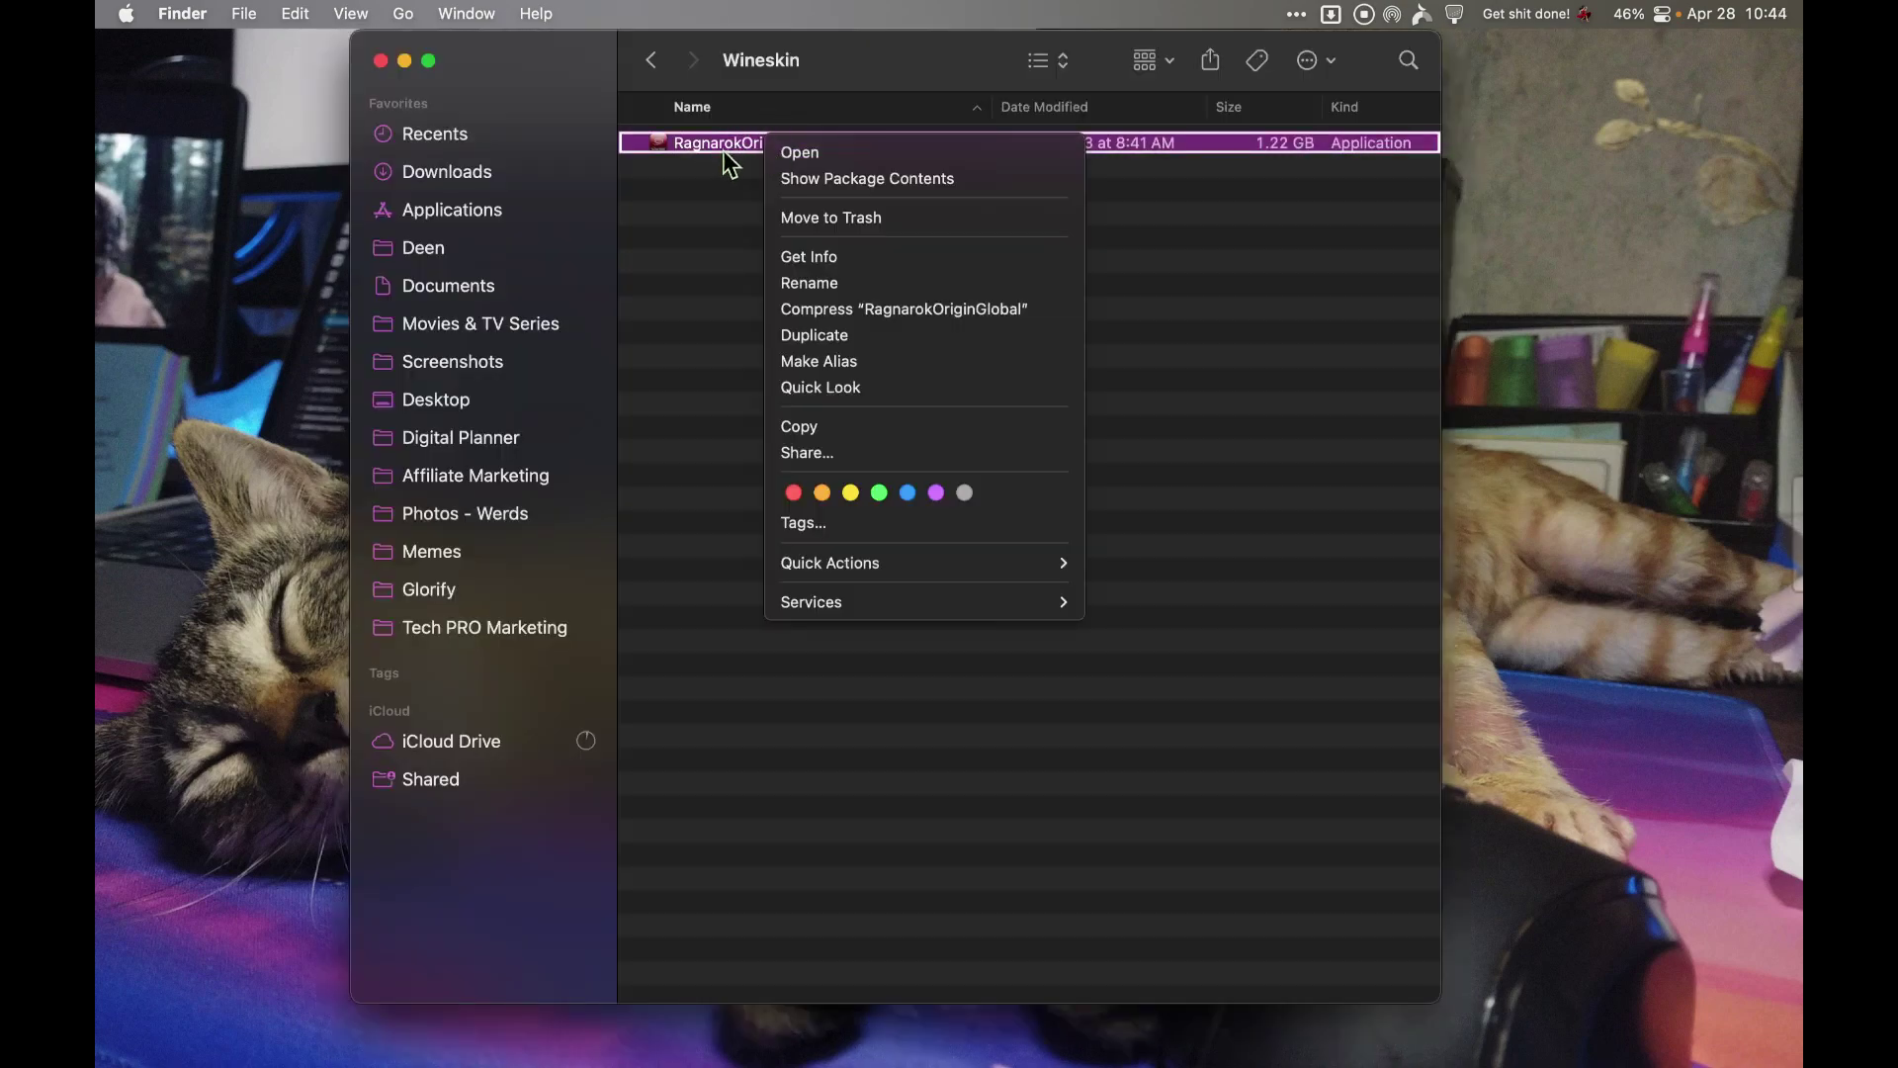
{"action": "left_click", "coordinate": [835, 184]}
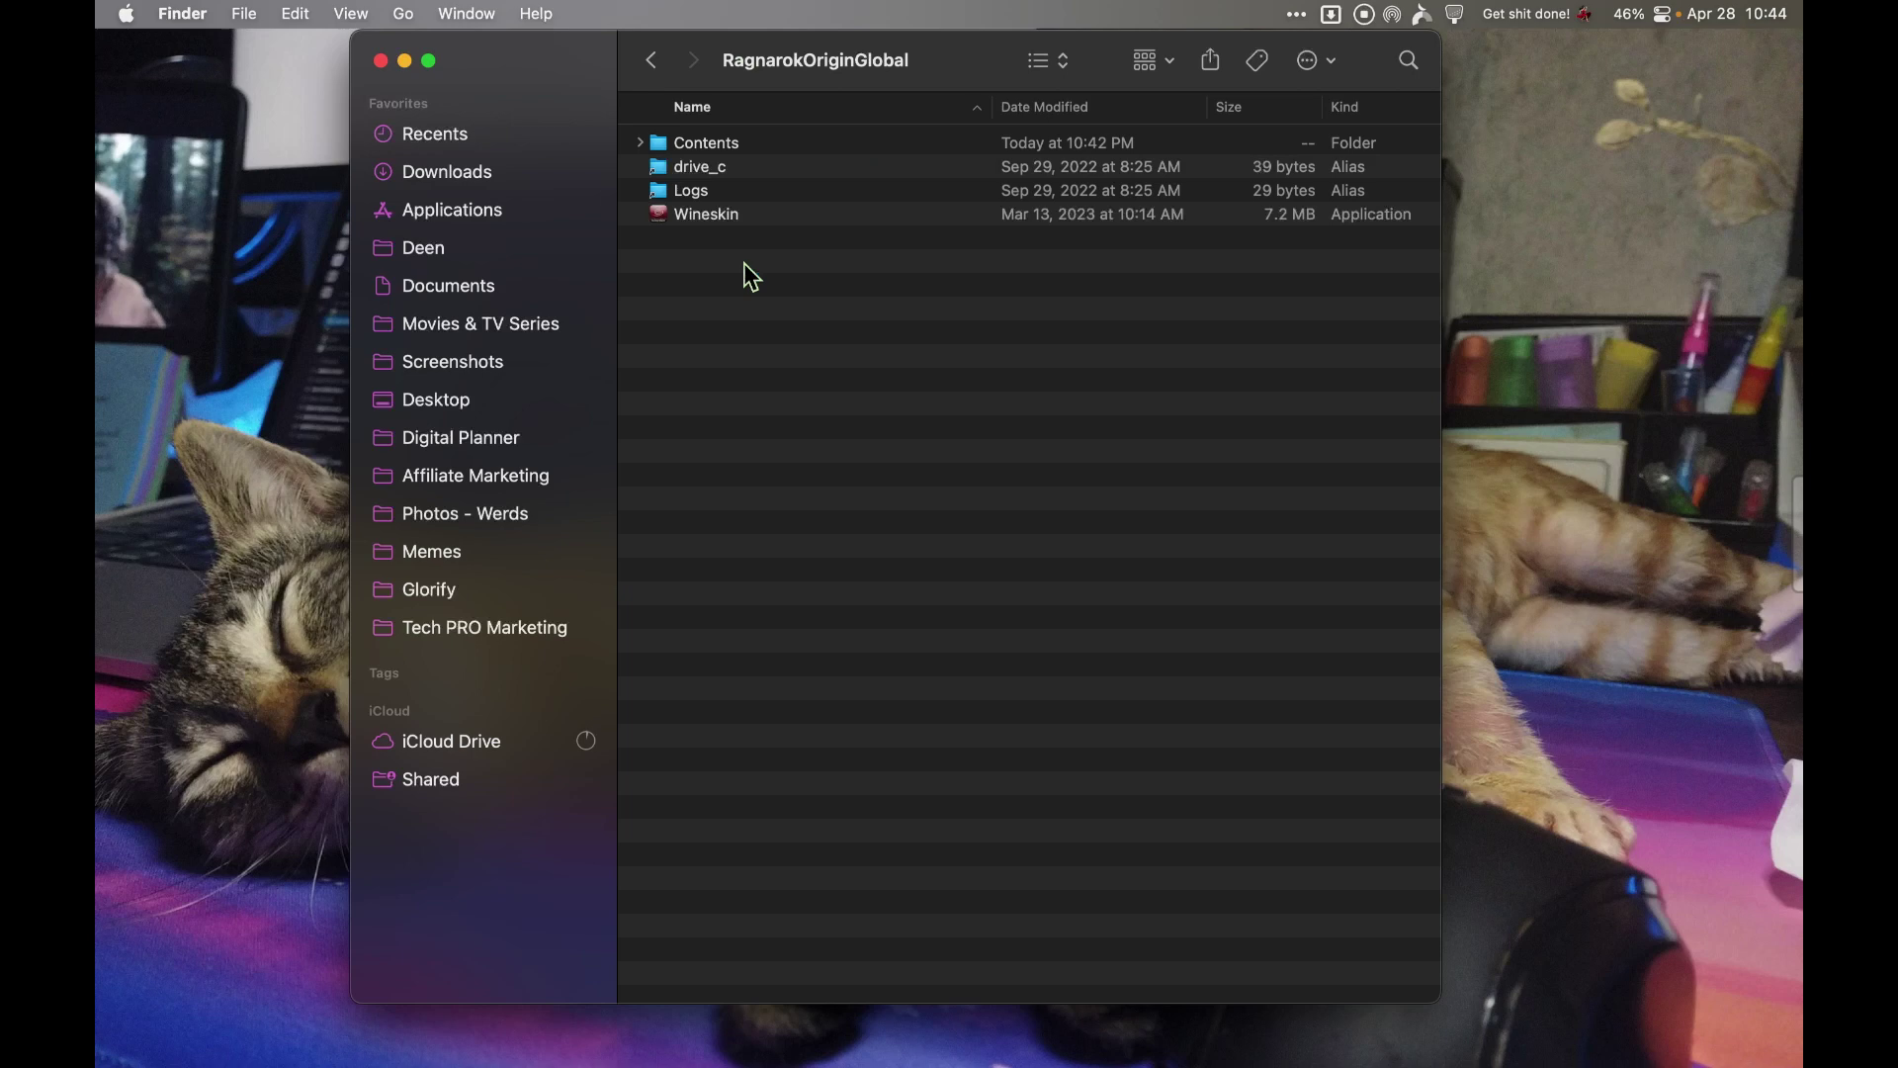
{"action": "left_click_drag", "start_coordinate": [935, 61], "coordinate": [1007, 86]}
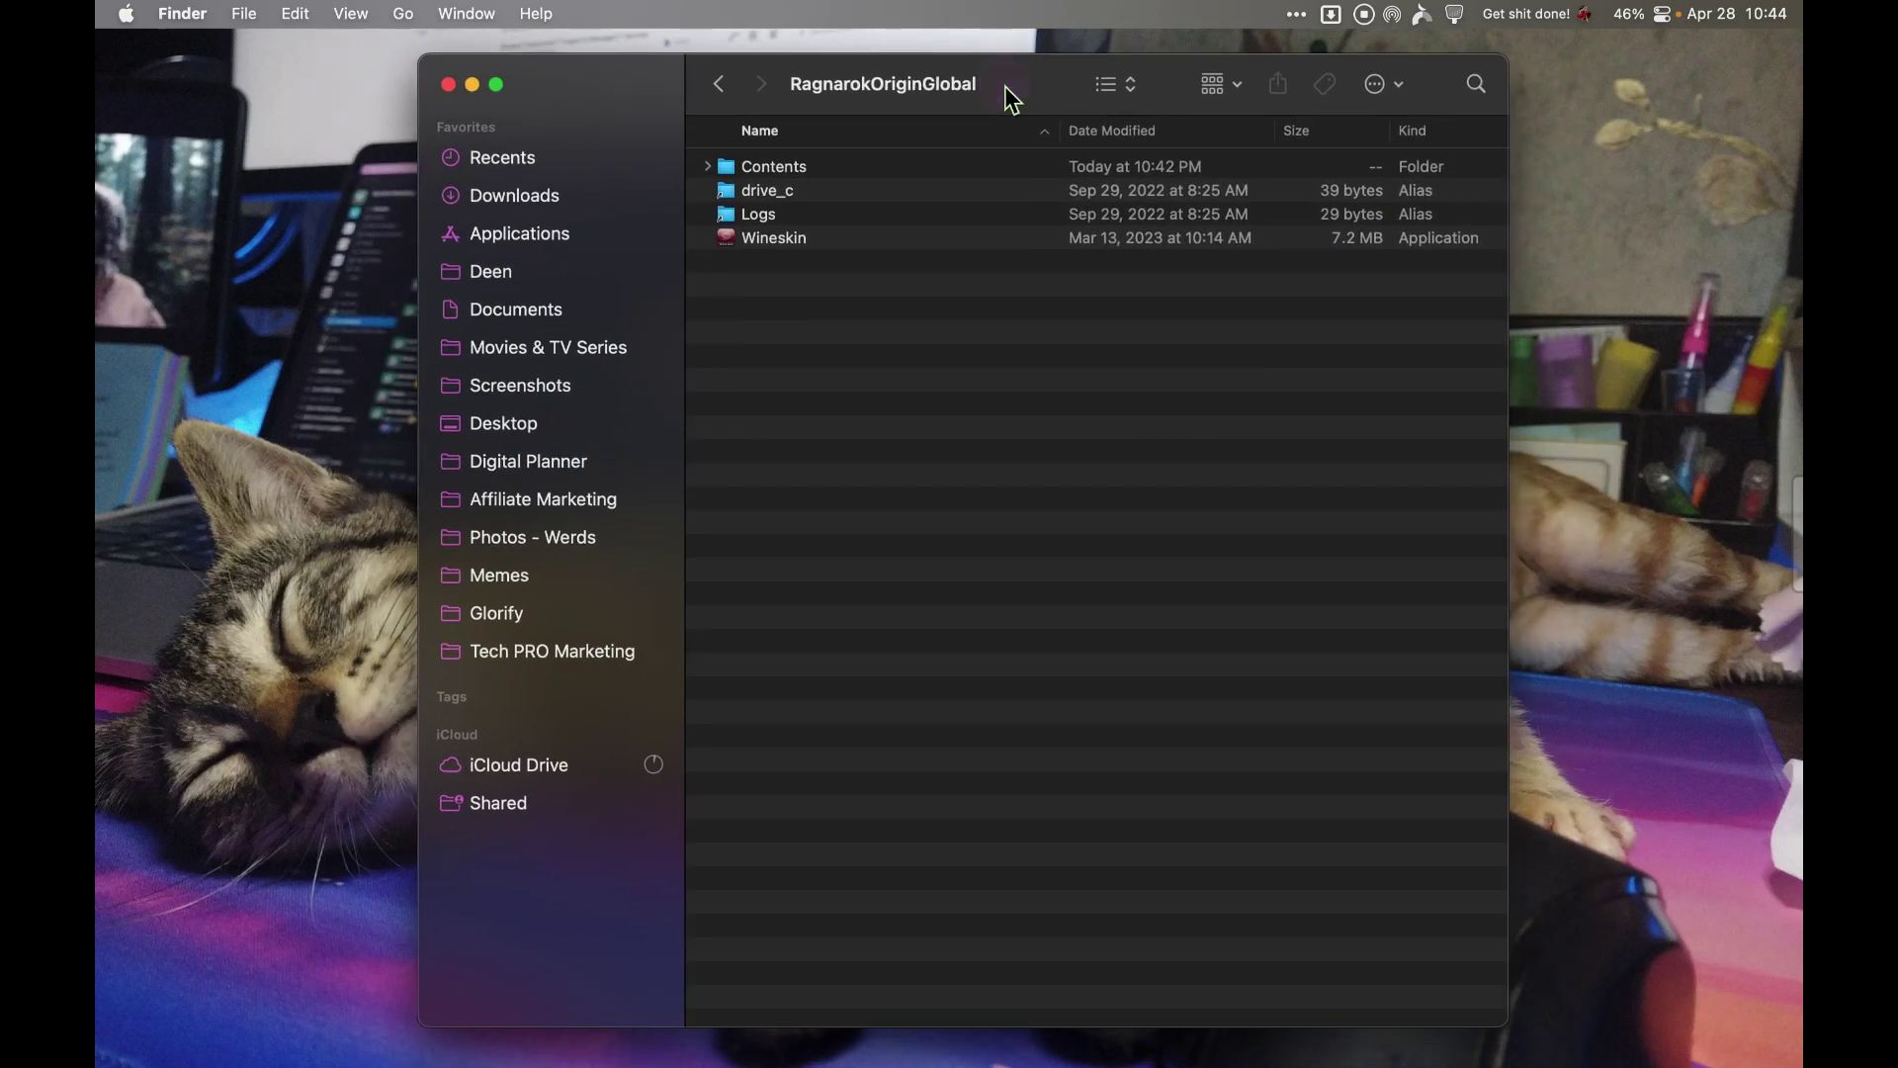
Step: Launch the Wineskin app inside the RagnarokOriginGlobal wrapper via right-click Open
{"action": "left_click", "coordinate": [776, 247]}
{"action": "right_click", "coordinate": [776, 248]}
{"action": "left_click", "coordinate": [738, 285]}
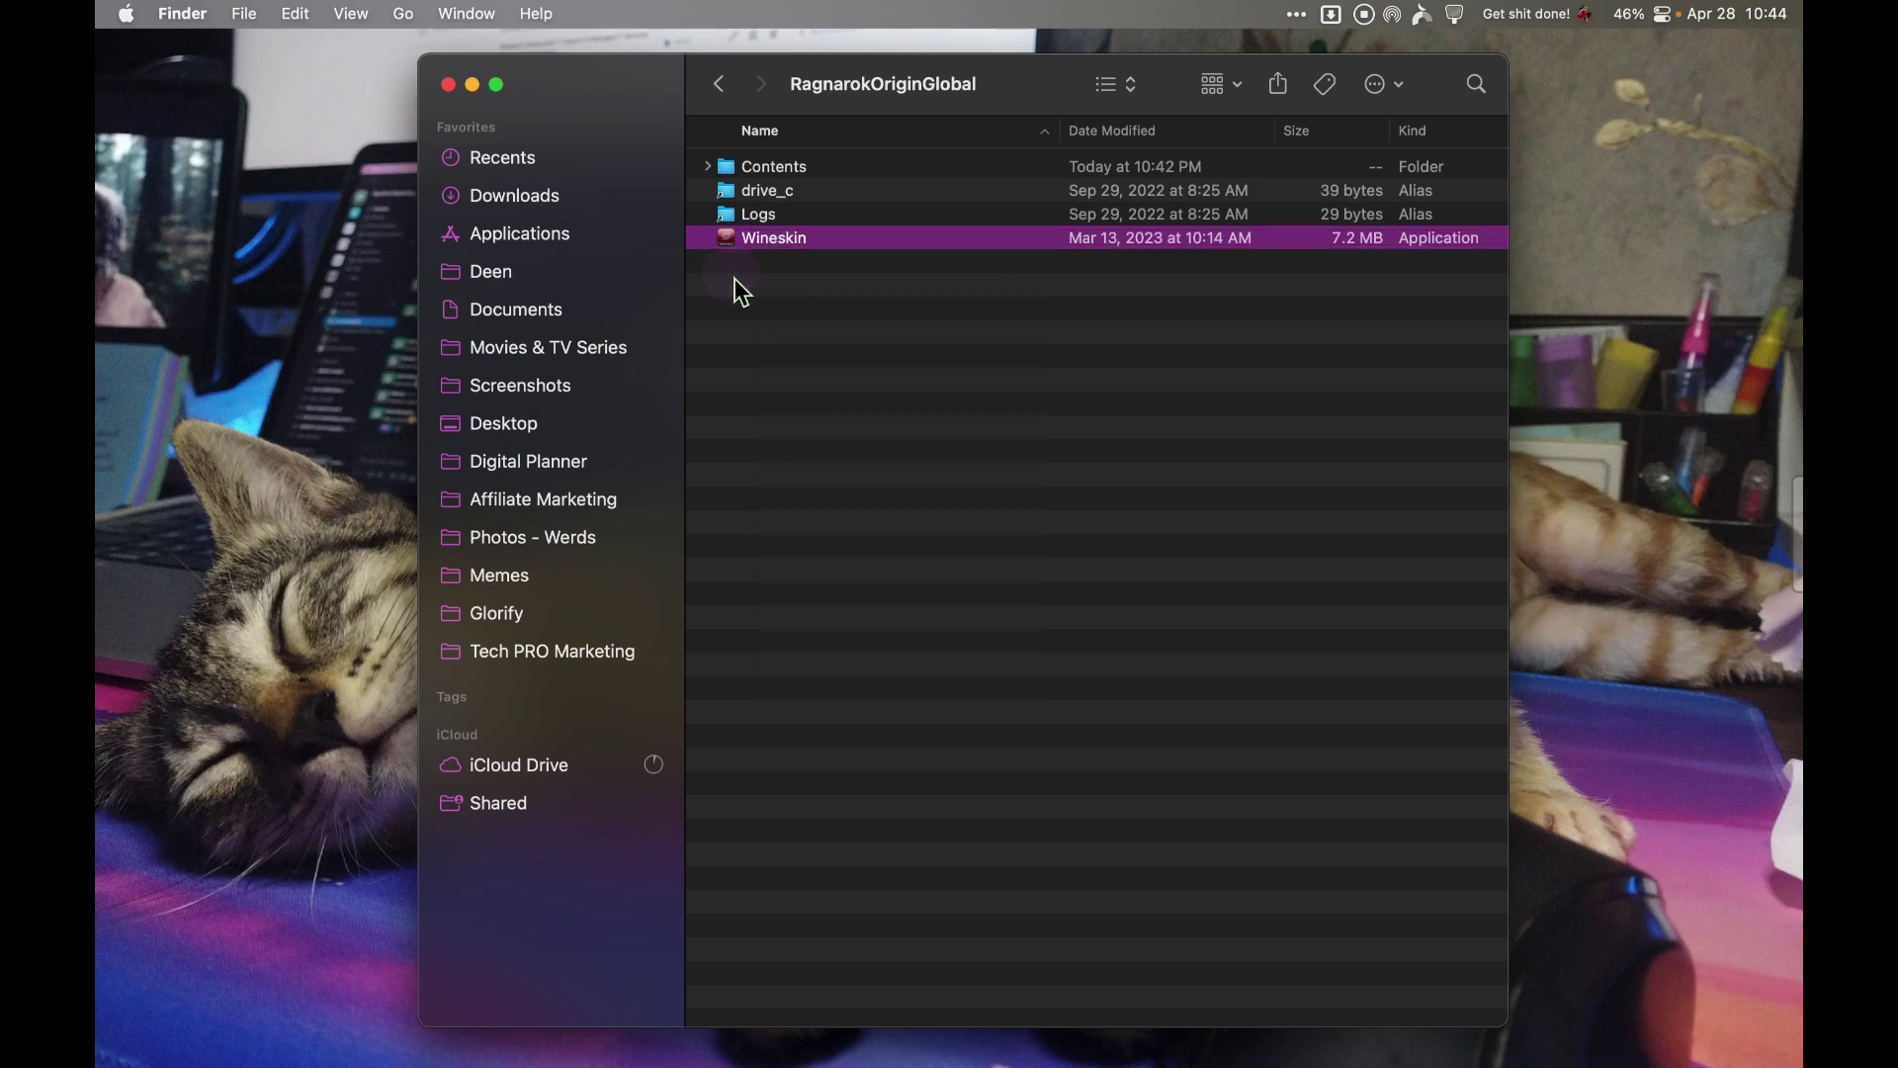
{"action": "right_click", "coordinate": [793, 247]}
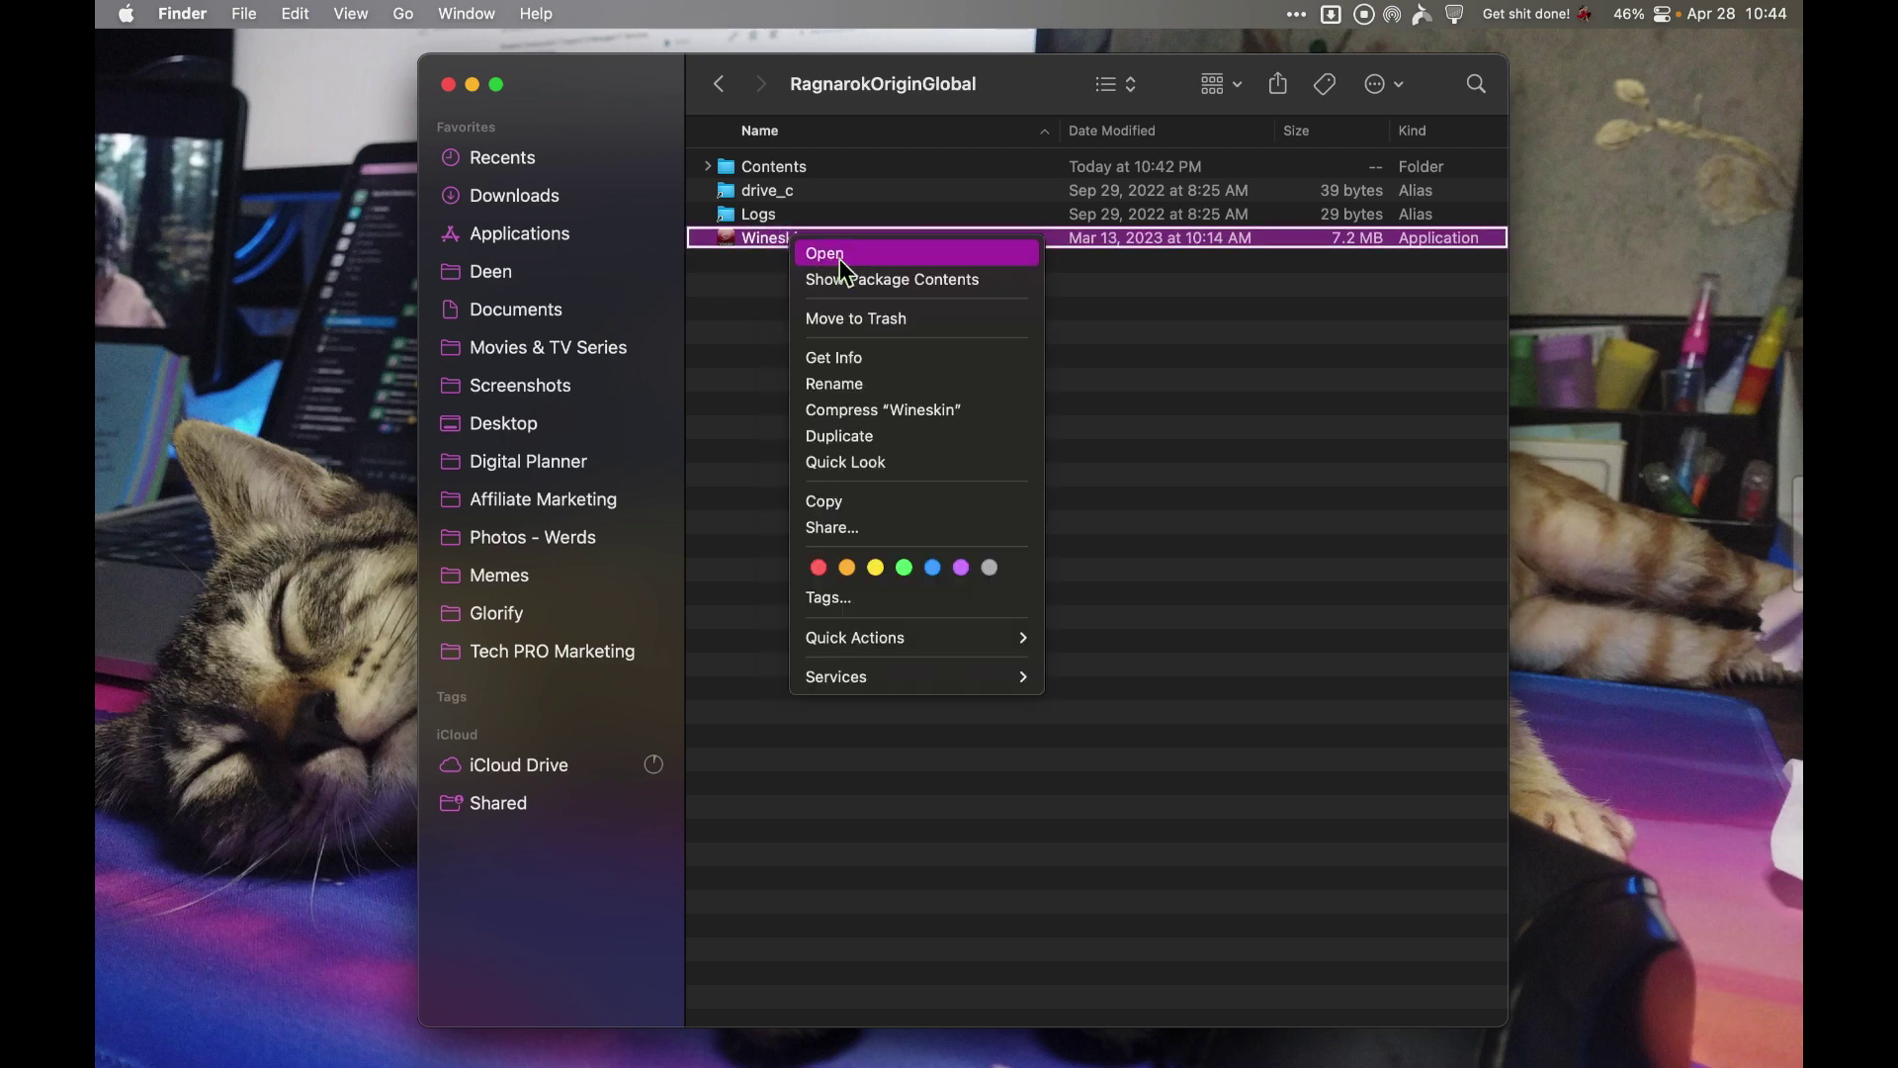
{"action": "left_click", "coordinate": [826, 254]}
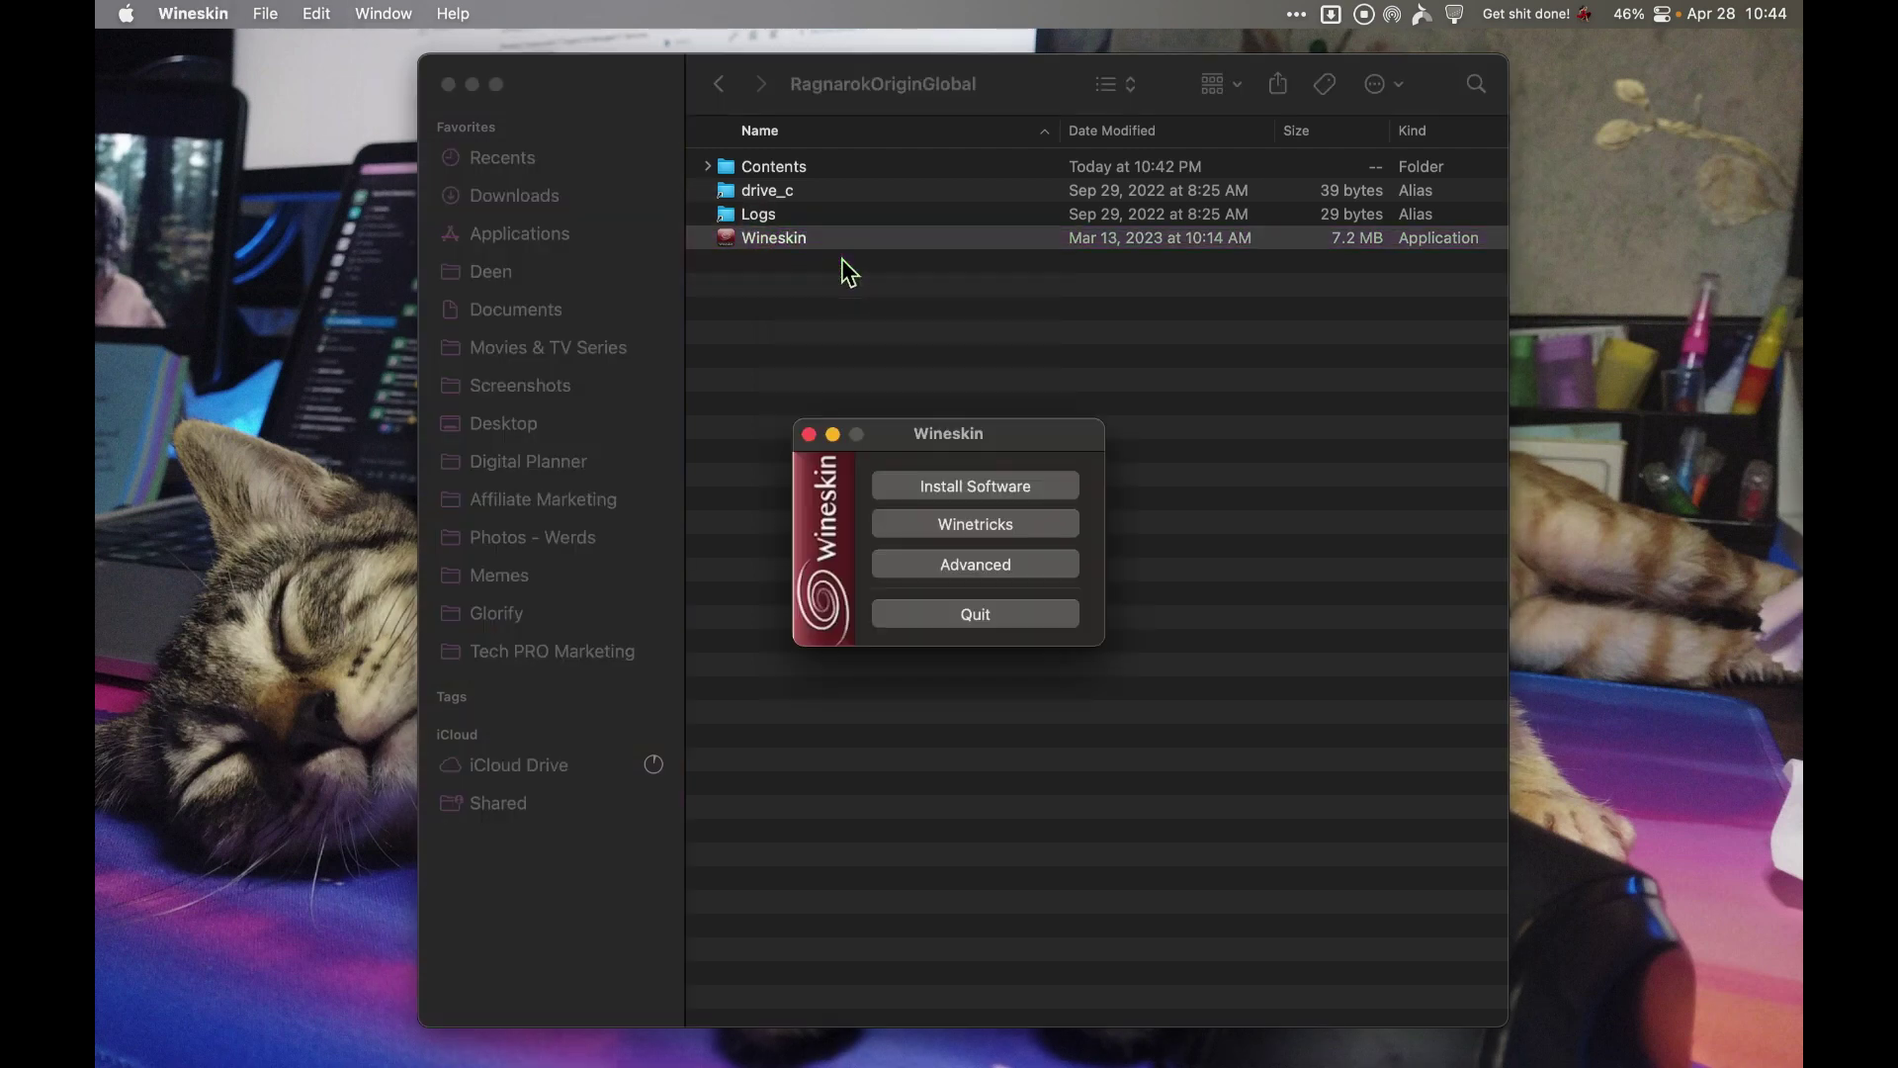
Step: Under Install Software, choose Ragnarok_Origin_0406.exe from Downloads as the setup executable
{"action": "left_click_drag", "start_coordinate": [932, 432], "coordinate": [969, 302]}
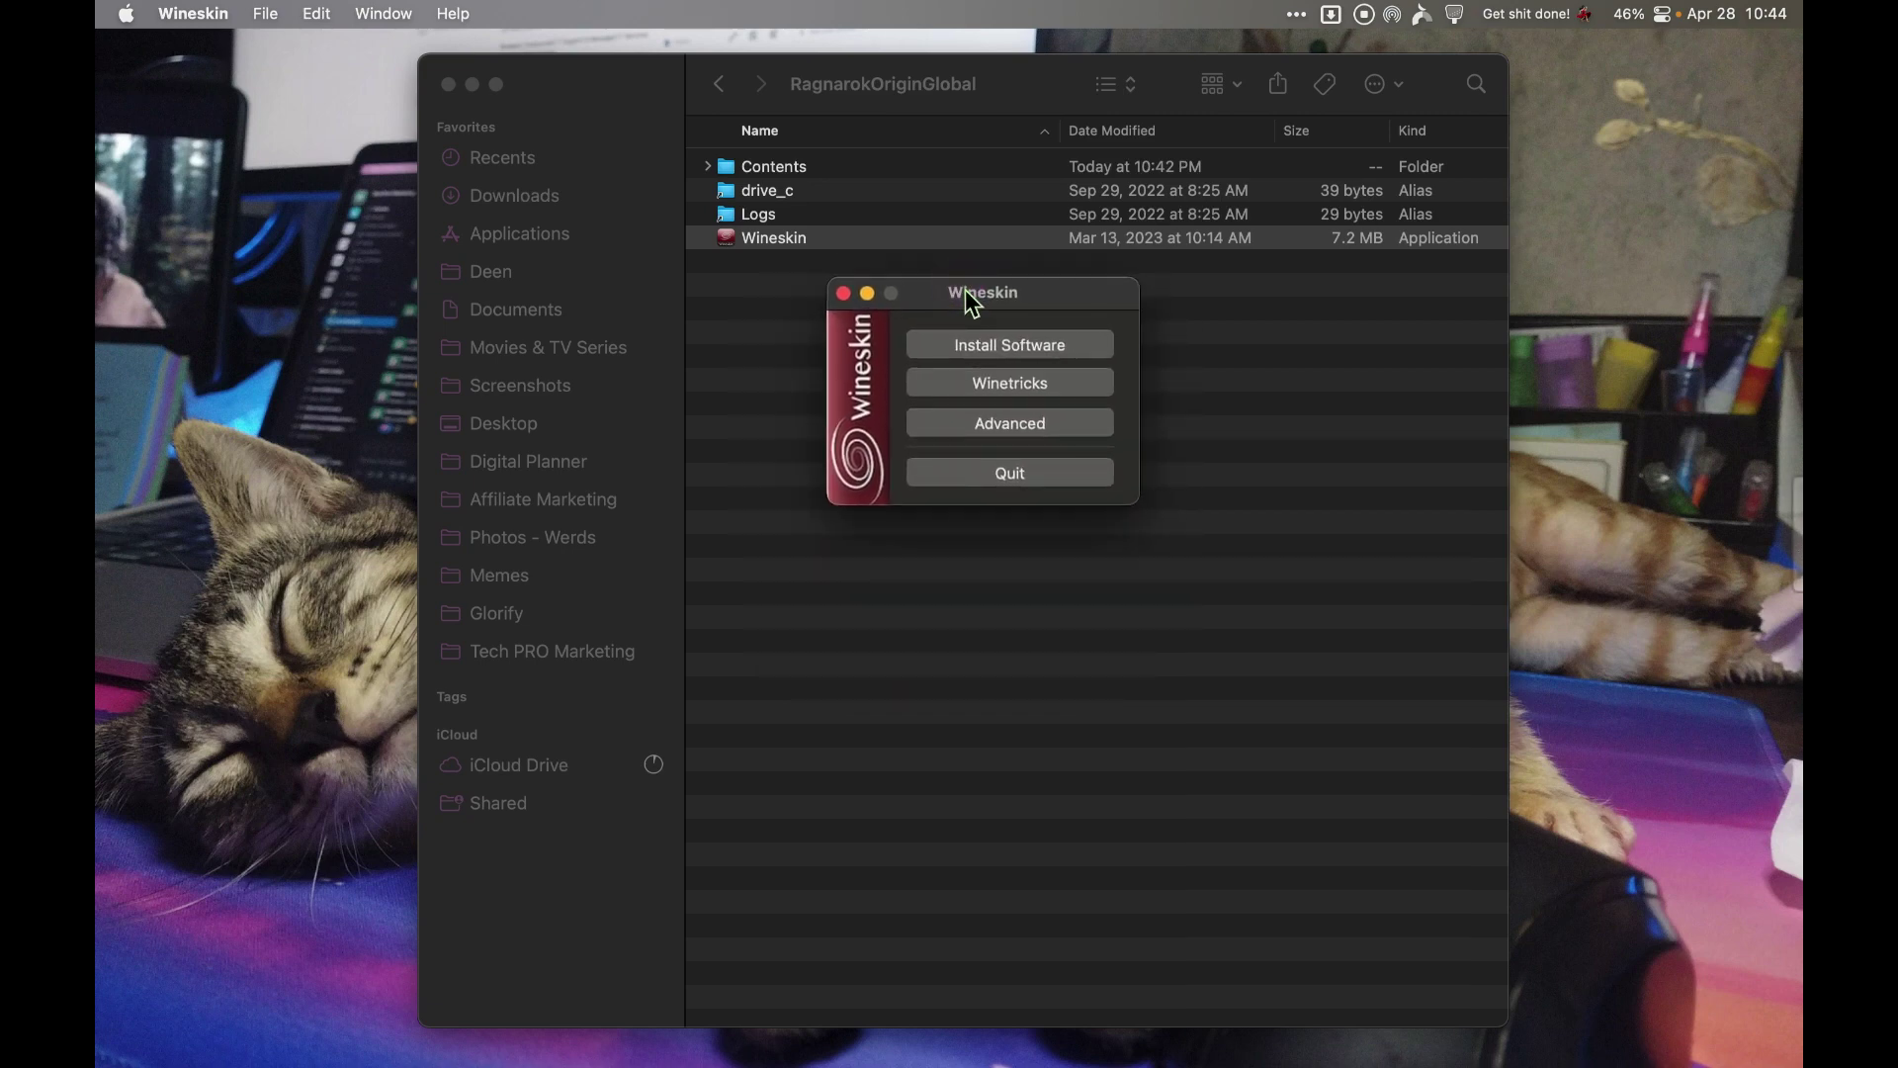
{"action": "left_click", "coordinate": [1050, 356]}
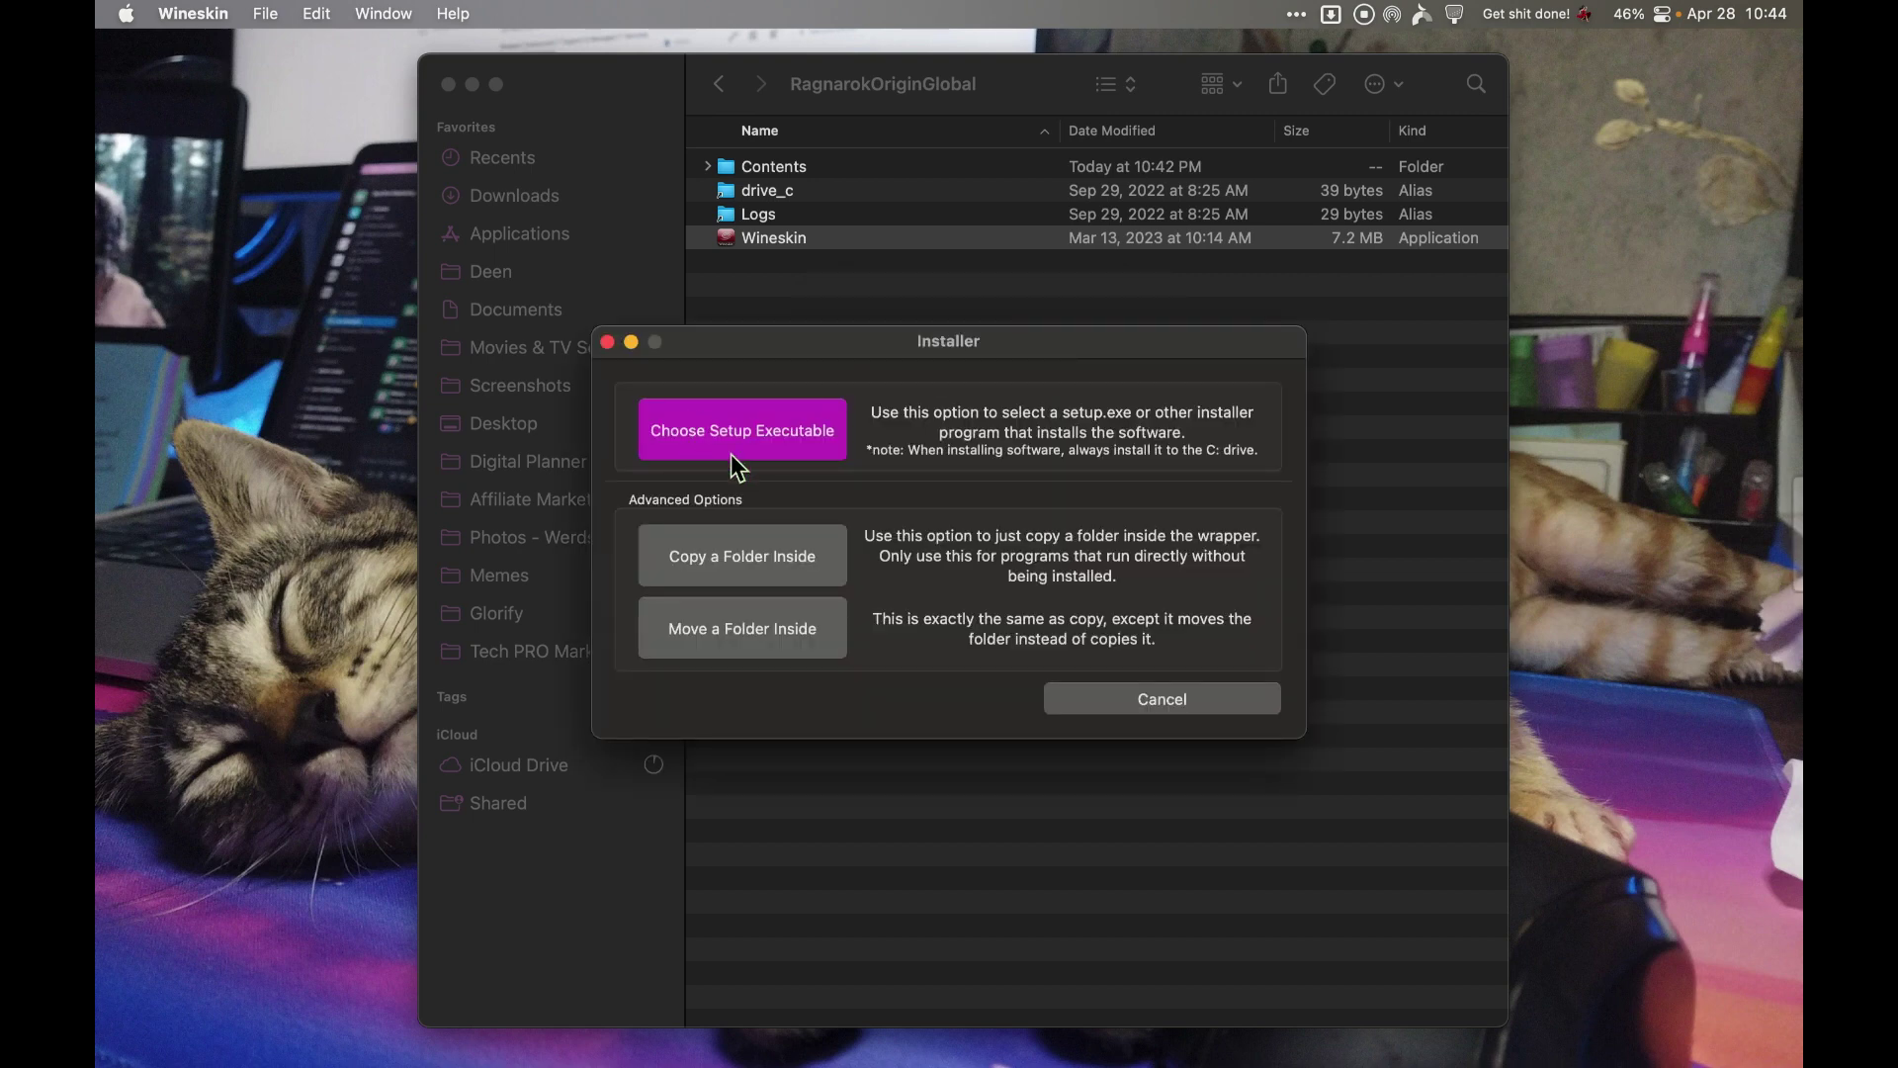
{"action": "left_click", "coordinate": [763, 439]}
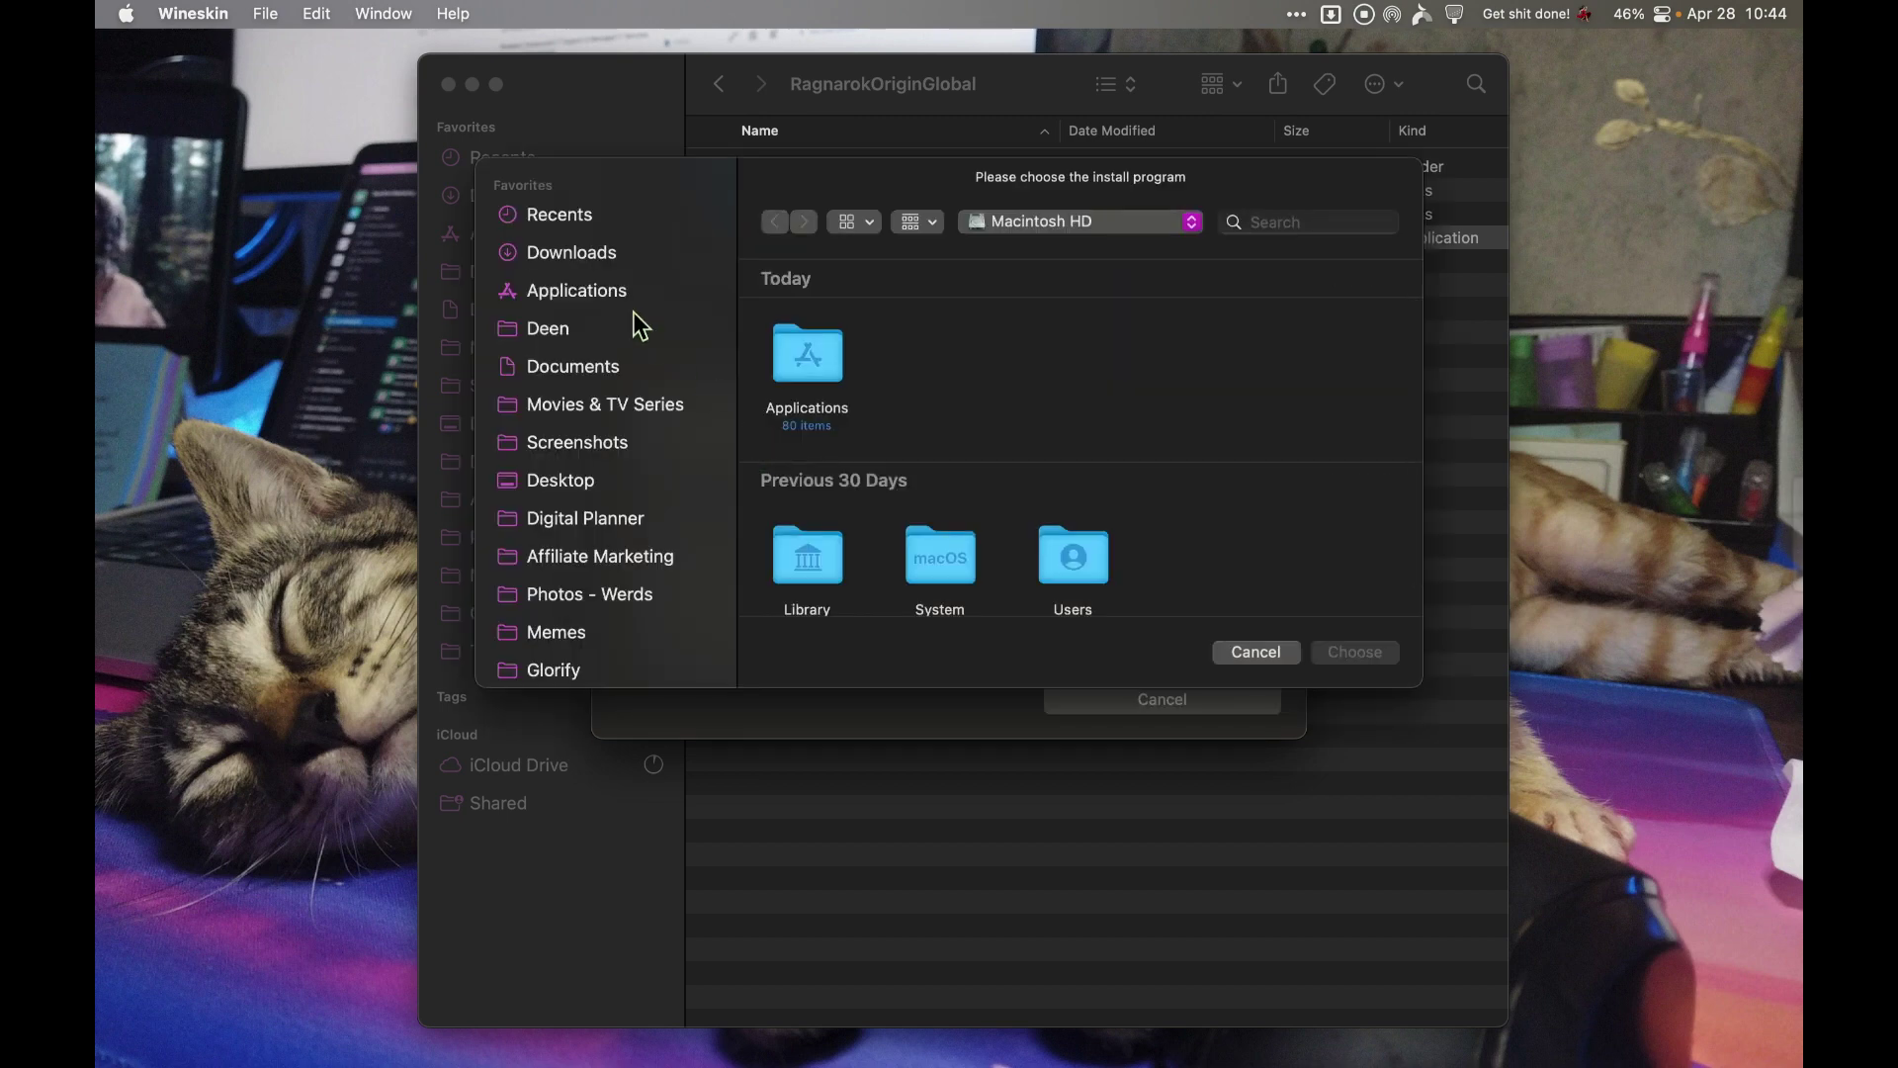
{"action": "left_click", "coordinate": [605, 259]}
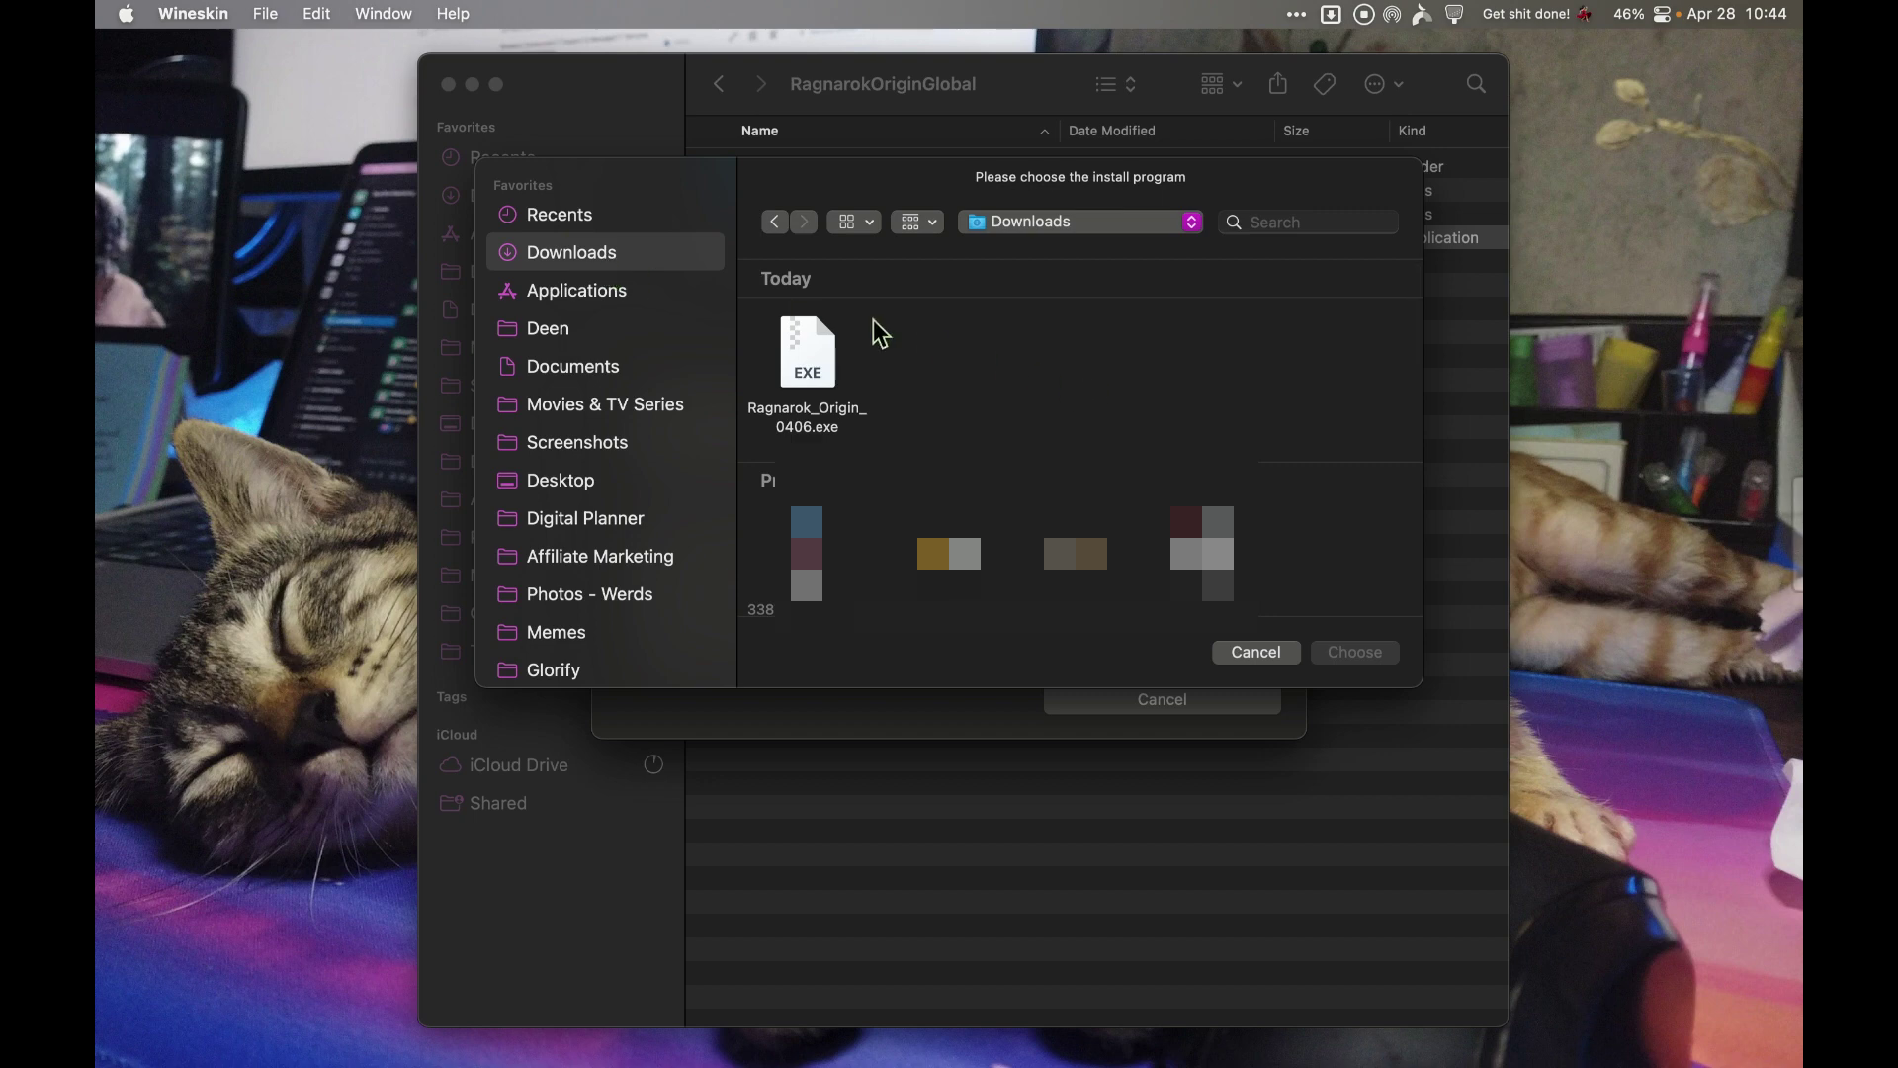
{"action": "left_click", "coordinate": [811, 361]}
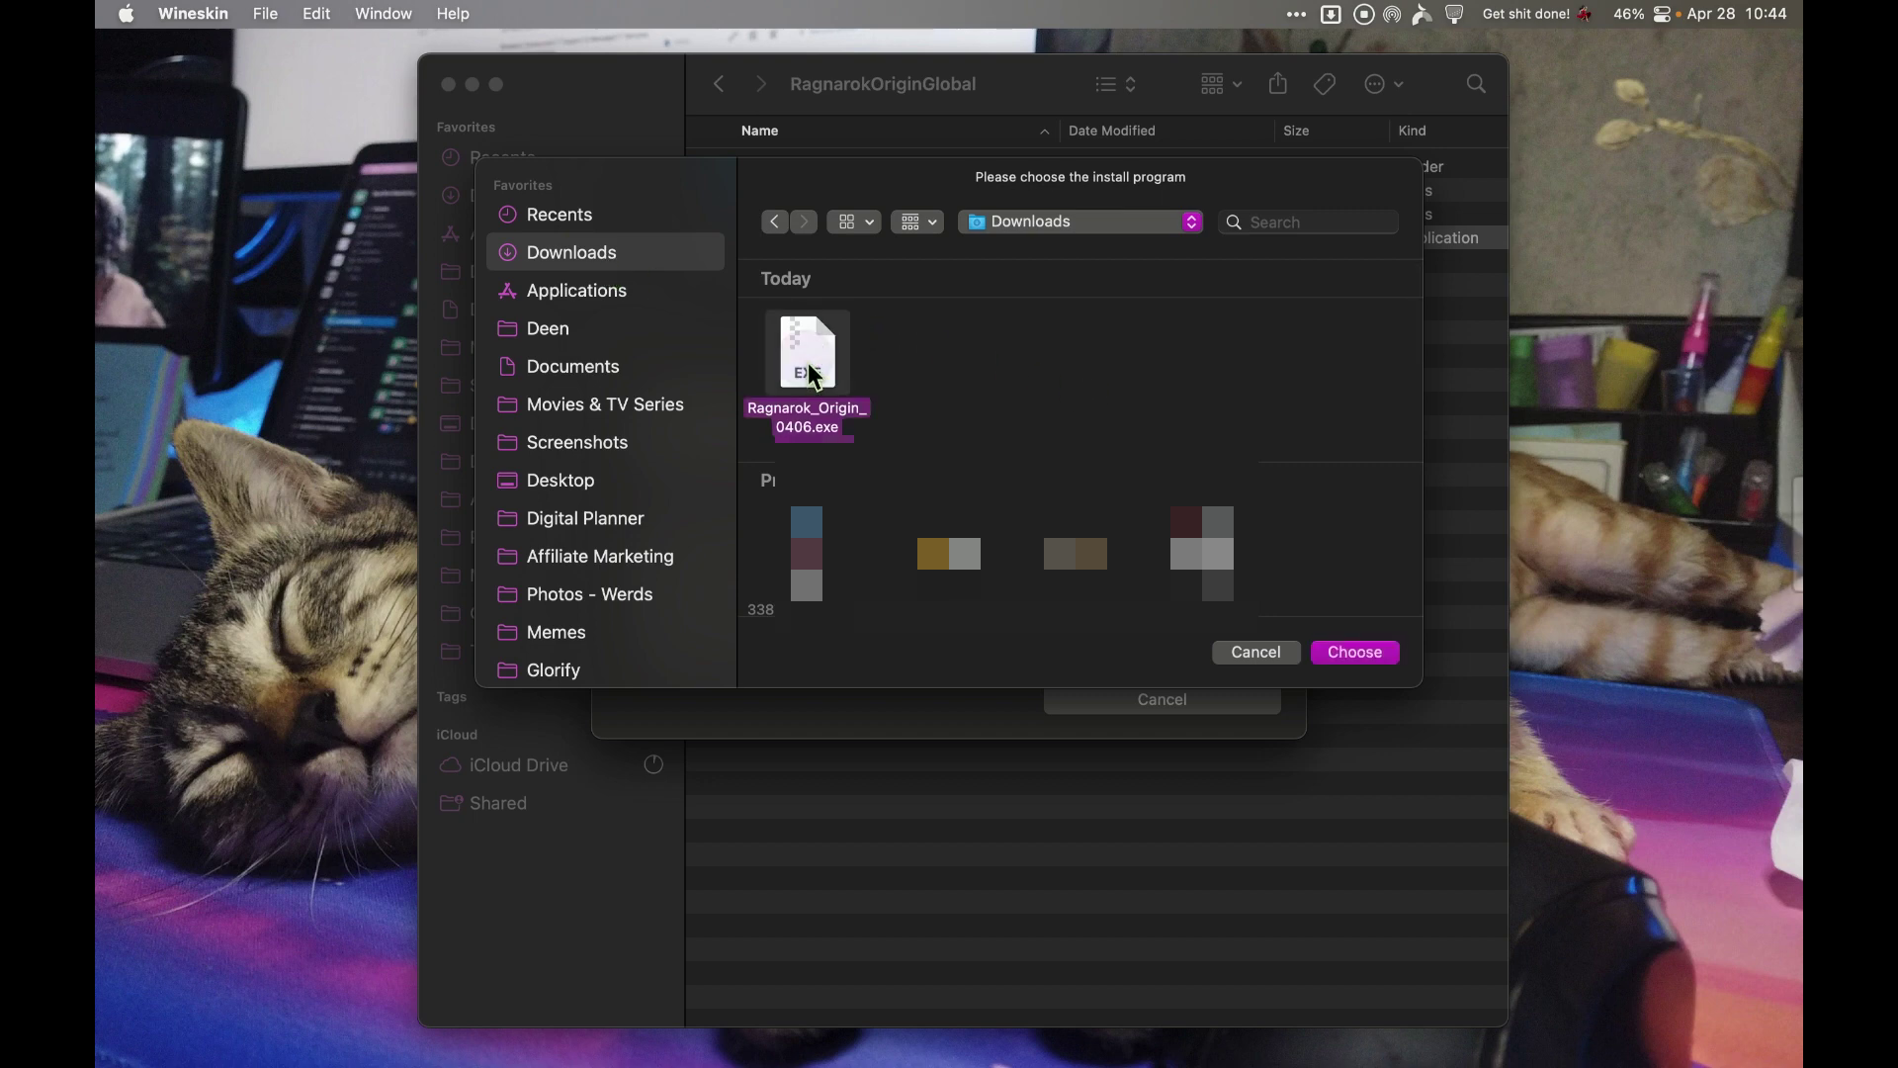
{"action": "left_click", "coordinate": [1342, 655]}
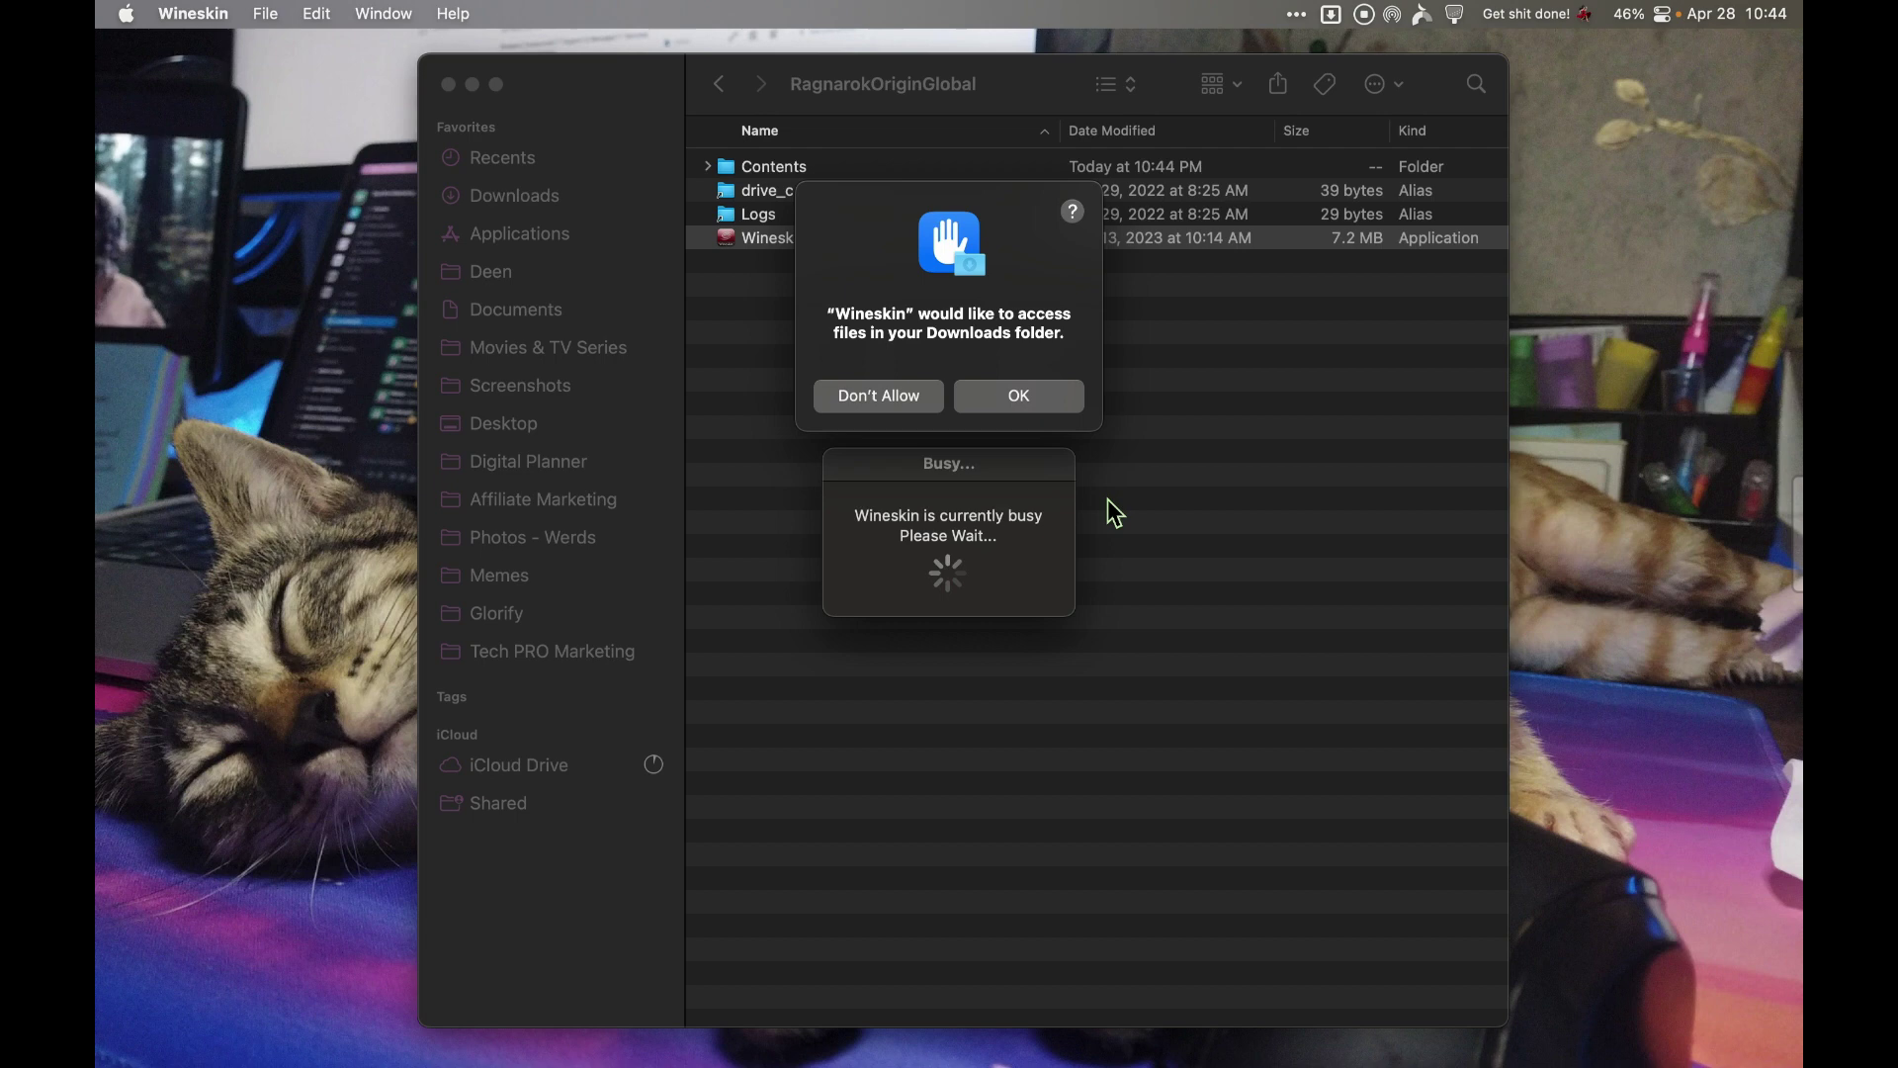
Step: Grant Wineskin access to the Downloads folder and let the installer extract
{"action": "left_click", "coordinate": [1024, 410]}
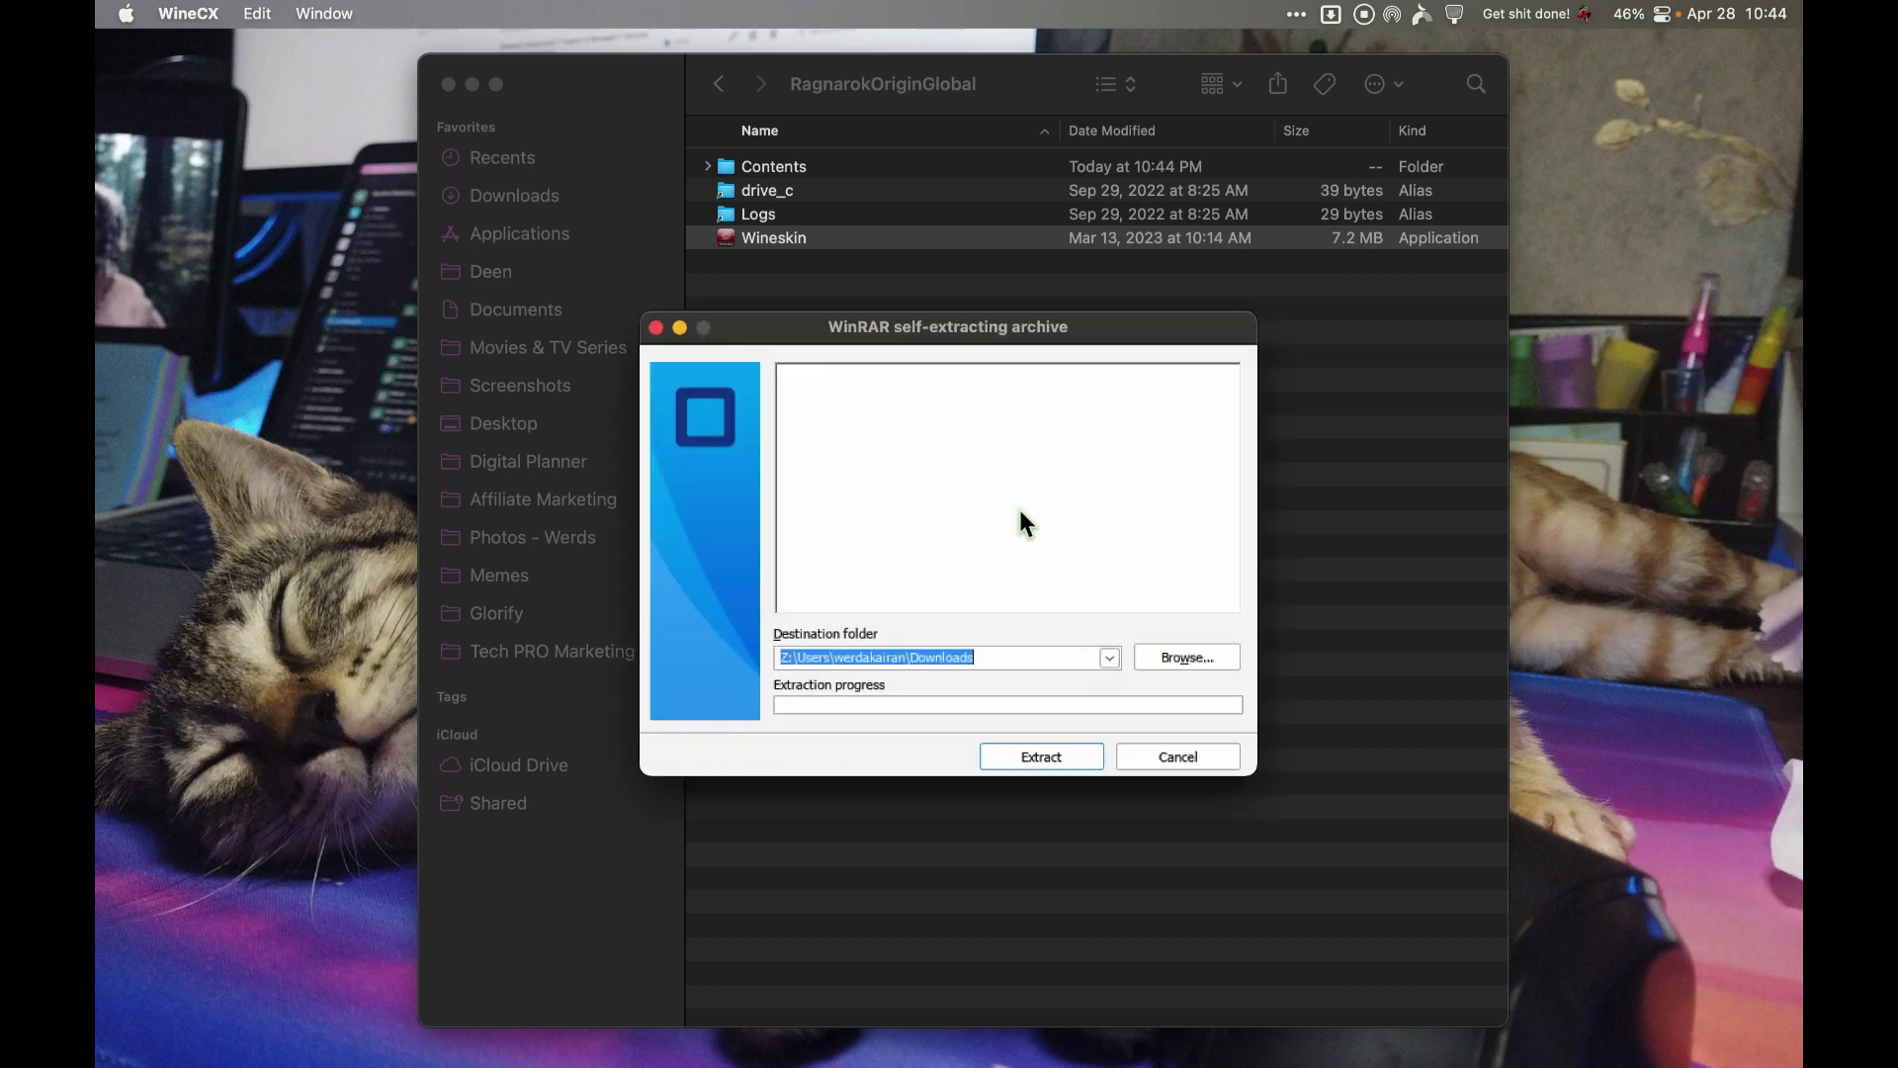
{"action": "left_click", "coordinate": [1048, 756]}
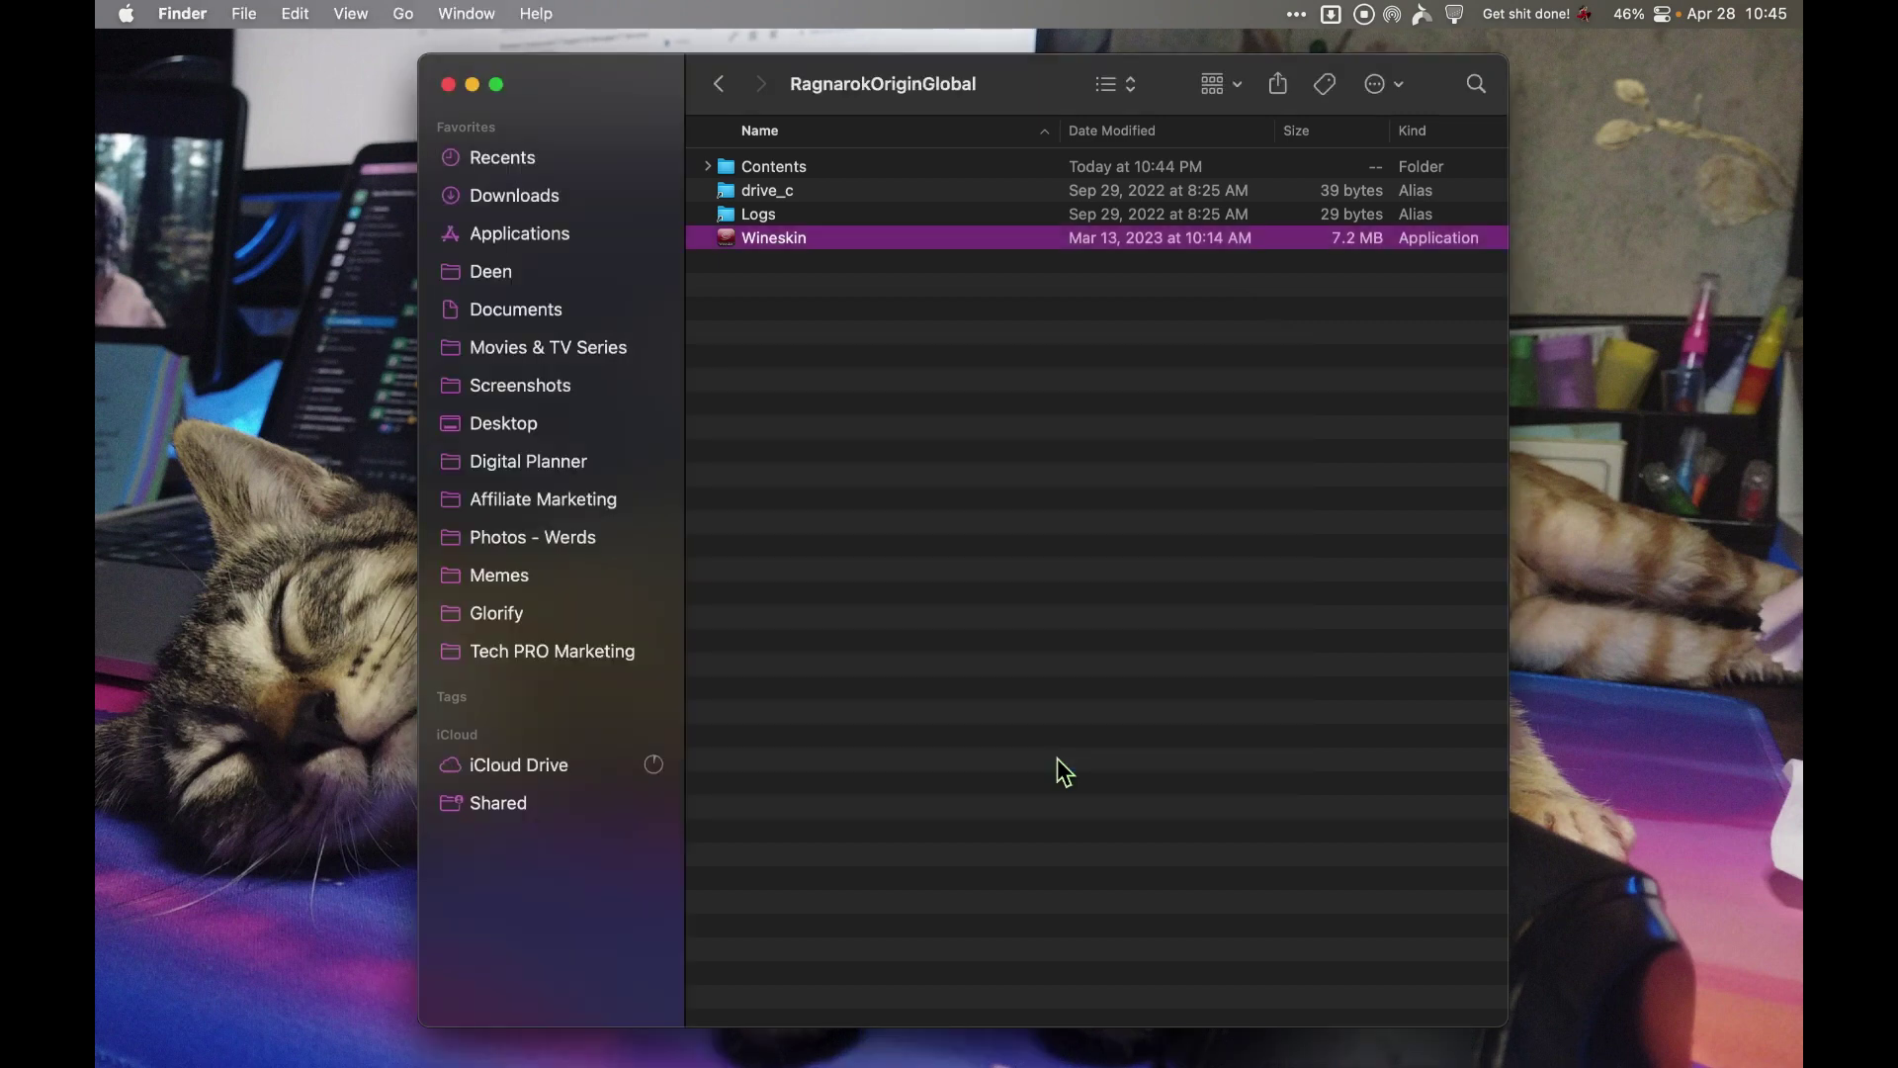
{"action": "mouse_move", "coordinate": [1190, 1053]}
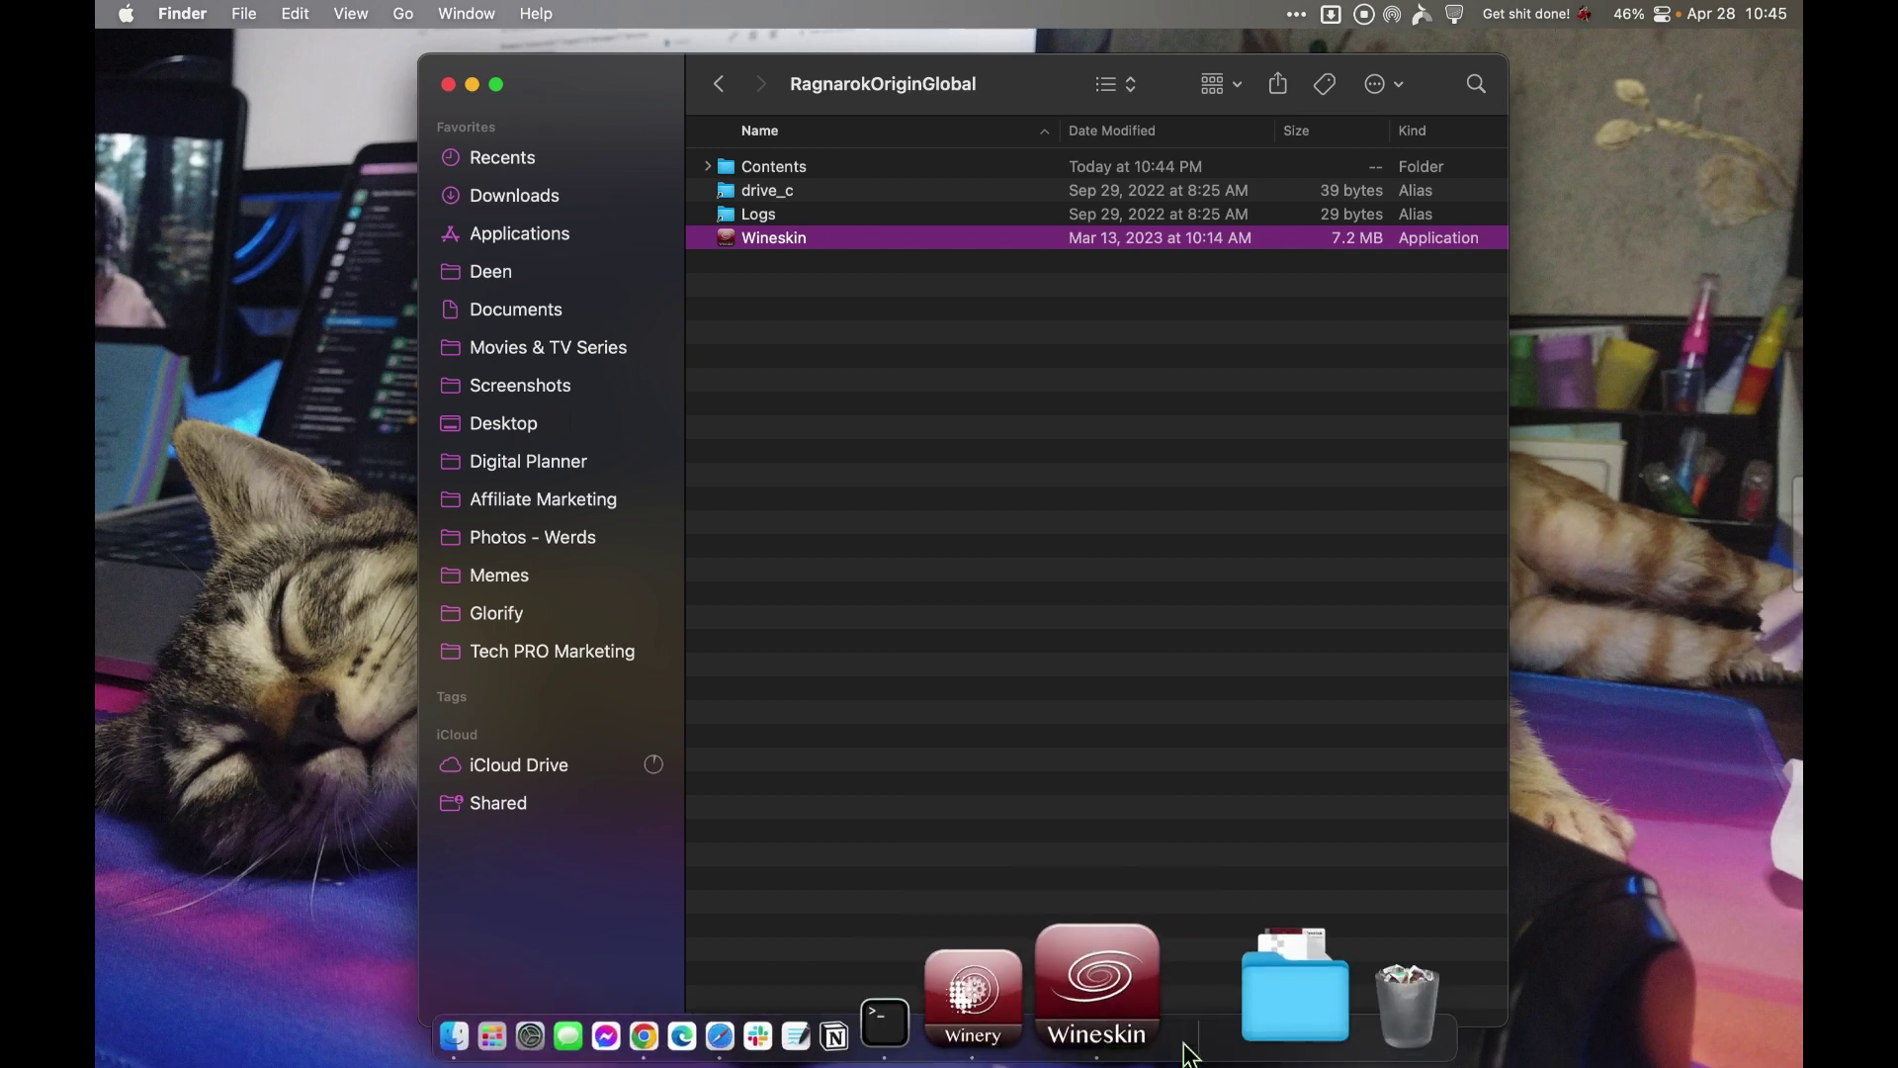
{"action": "left_click", "coordinate": [1115, 1030]}
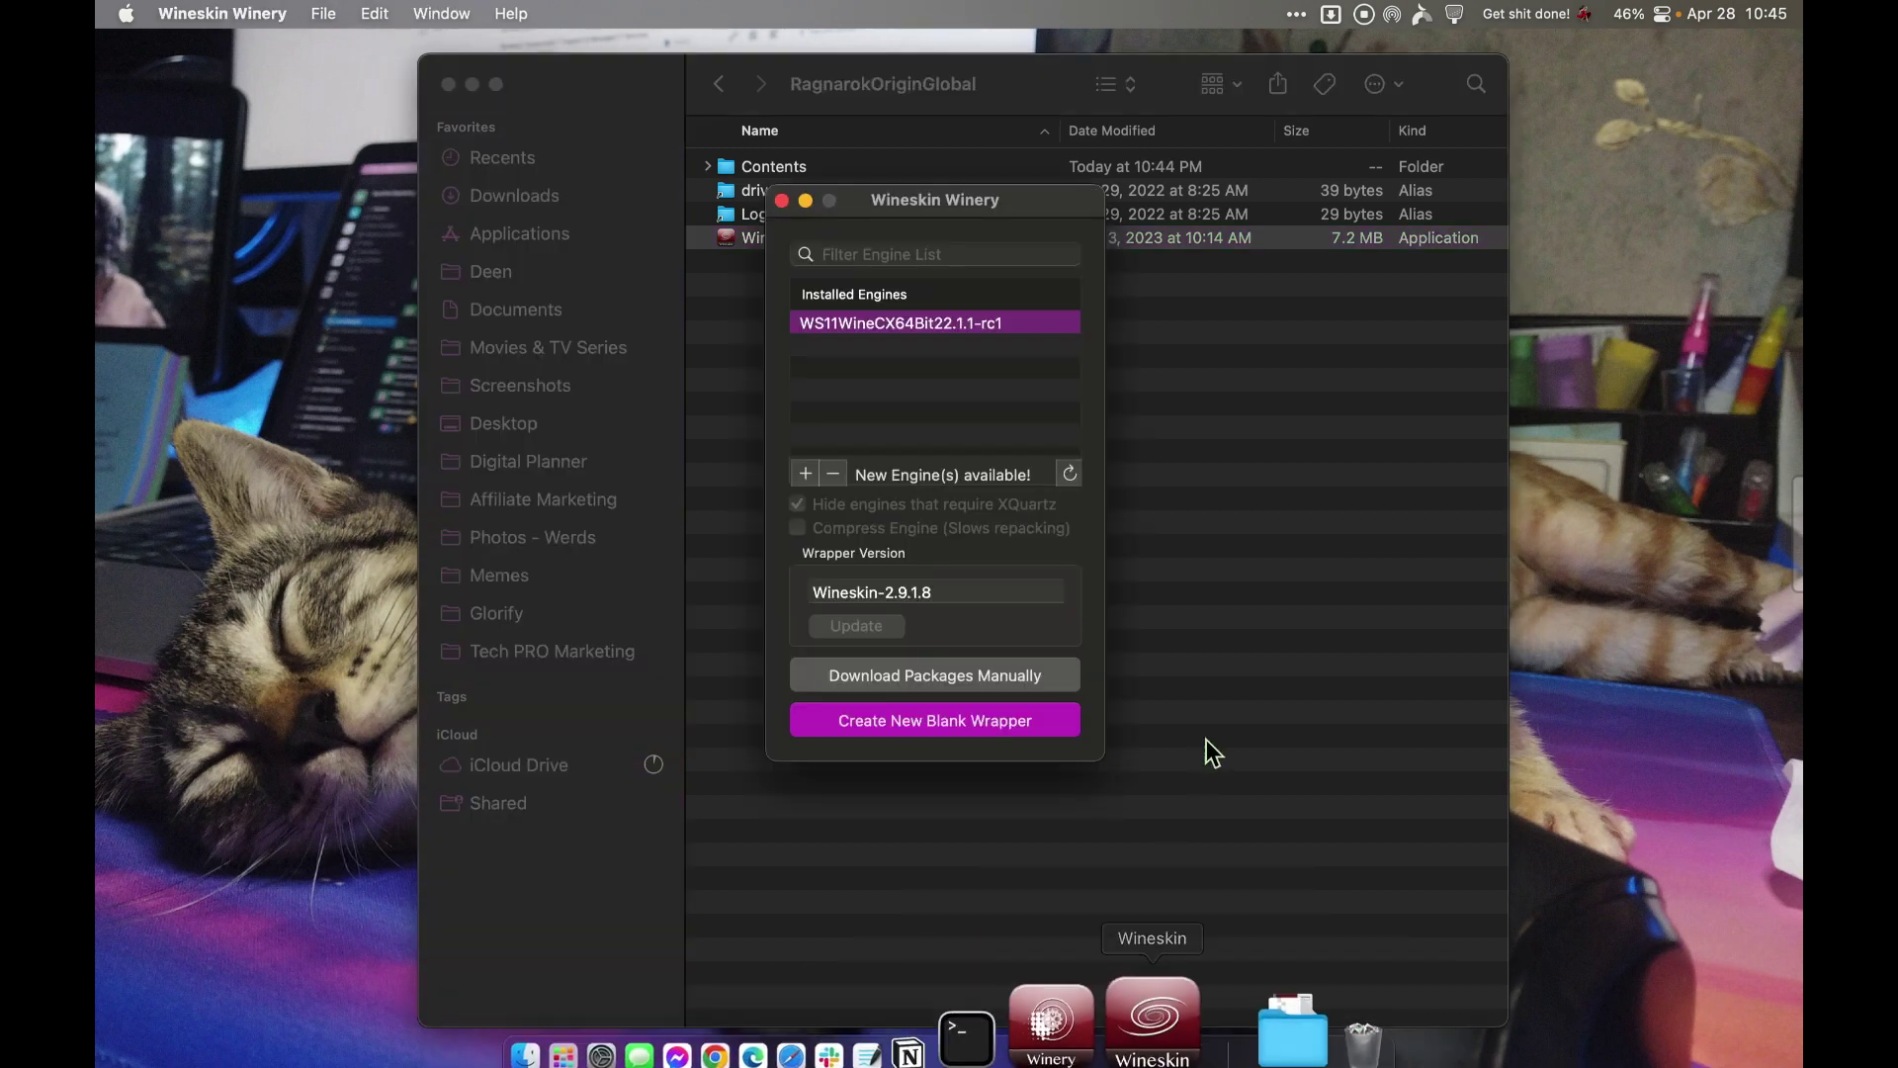
Step: Move the Finder window aside and bring the wrapper forward to reveal the 'No new executables found' warning
{"action": "left_click", "coordinate": [1315, 336]}
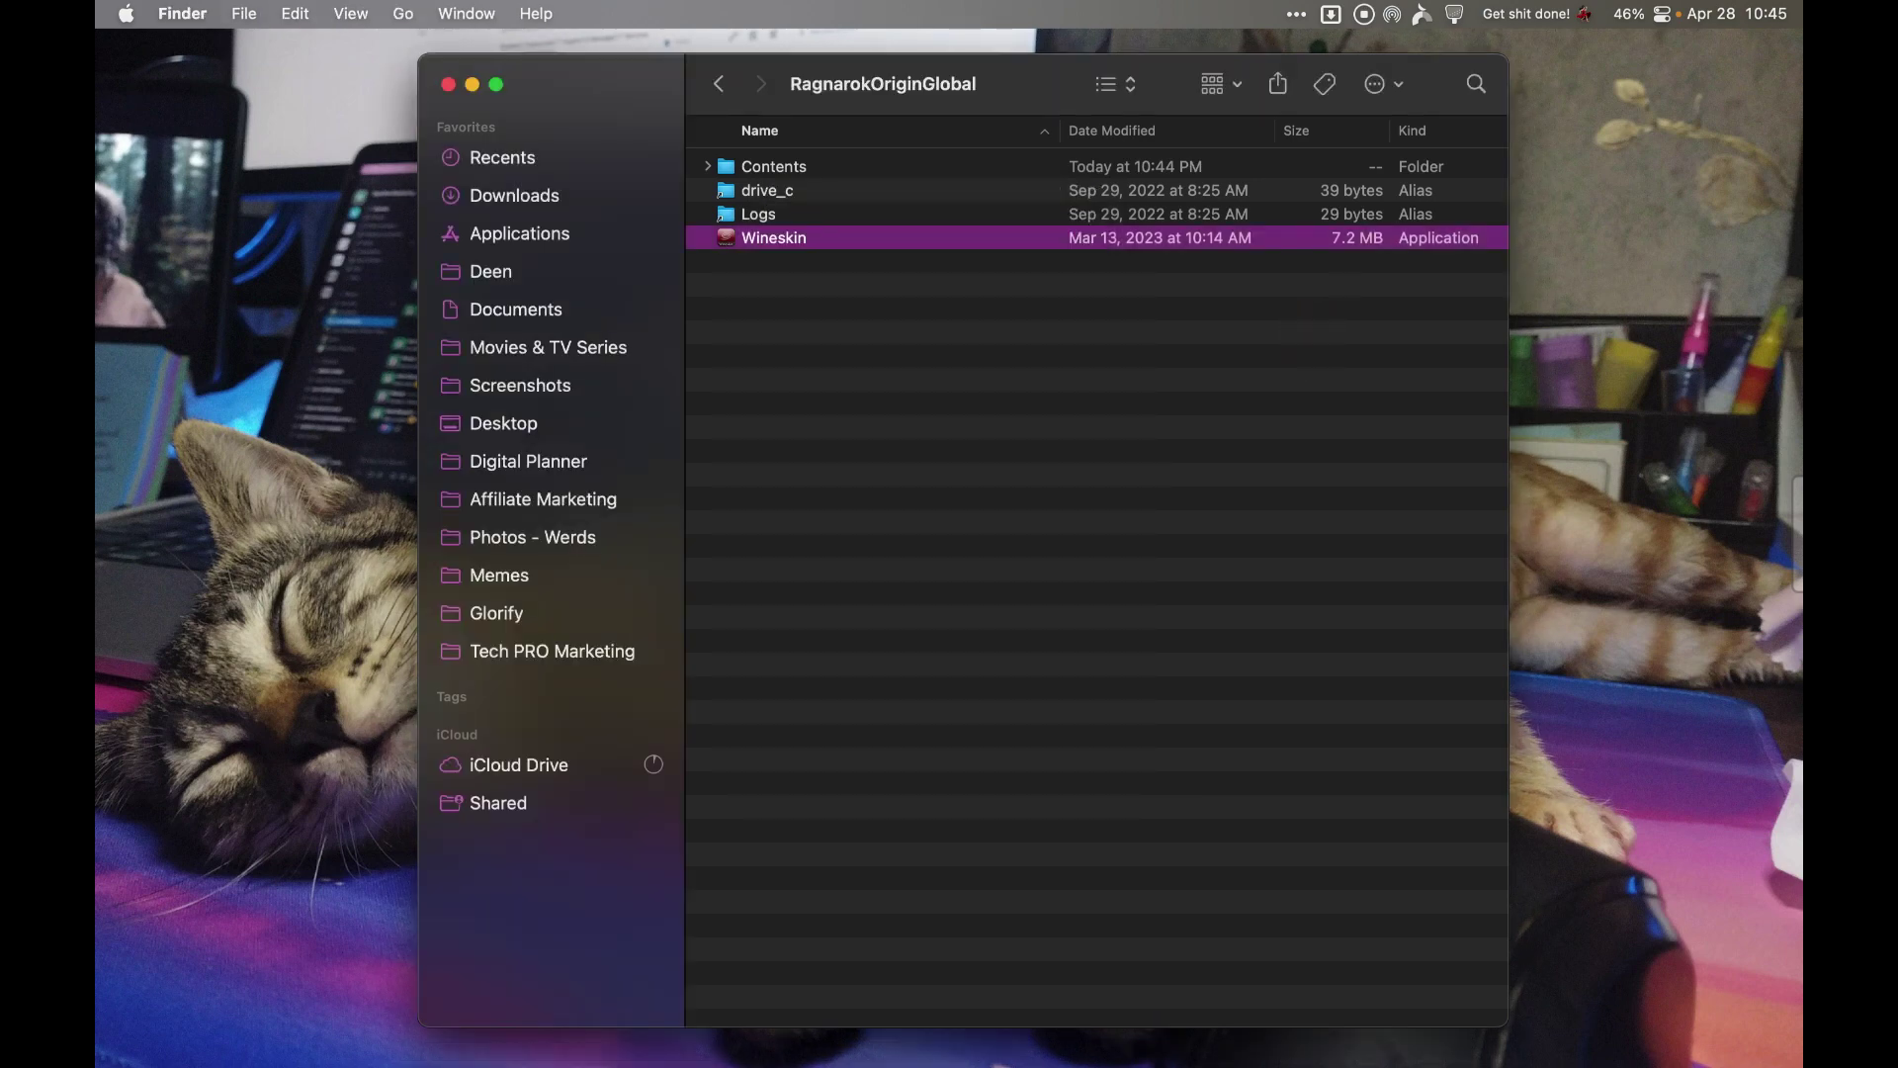
{"action": "mouse_move", "coordinate": [1152, 1058]}
{"action": "mouse_move", "coordinate": [1051, 85]}
{"action": "left_mouse_down"}
{"action": "mouse_move", "coordinate": [1086, 551]}
{"action": "mouse_move", "coordinate": [1242, 436]}
{"action": "mouse_move", "coordinate": [1016, 75]}
{"action": "left_mouse_up"}
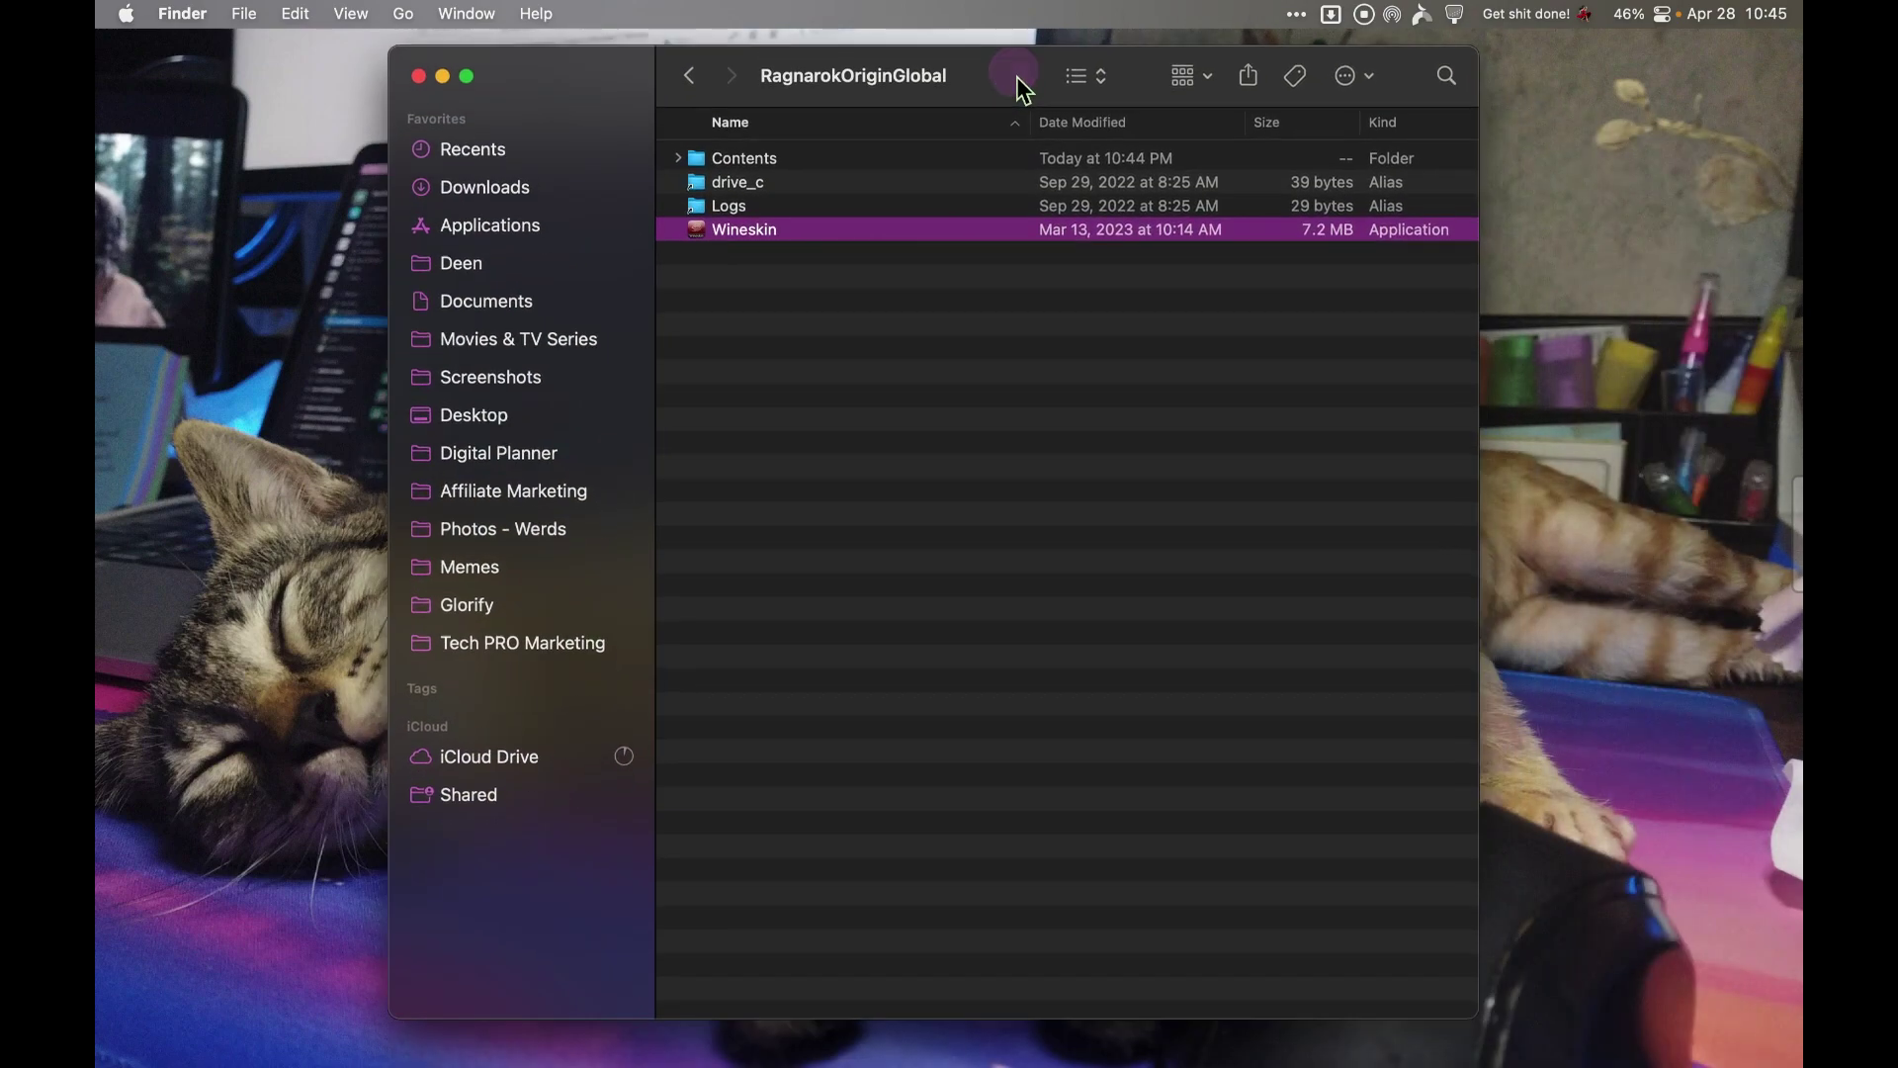
{"action": "mouse_move", "coordinate": [1223, 1055]}
{"action": "left_click", "coordinate": [1155, 1007]}
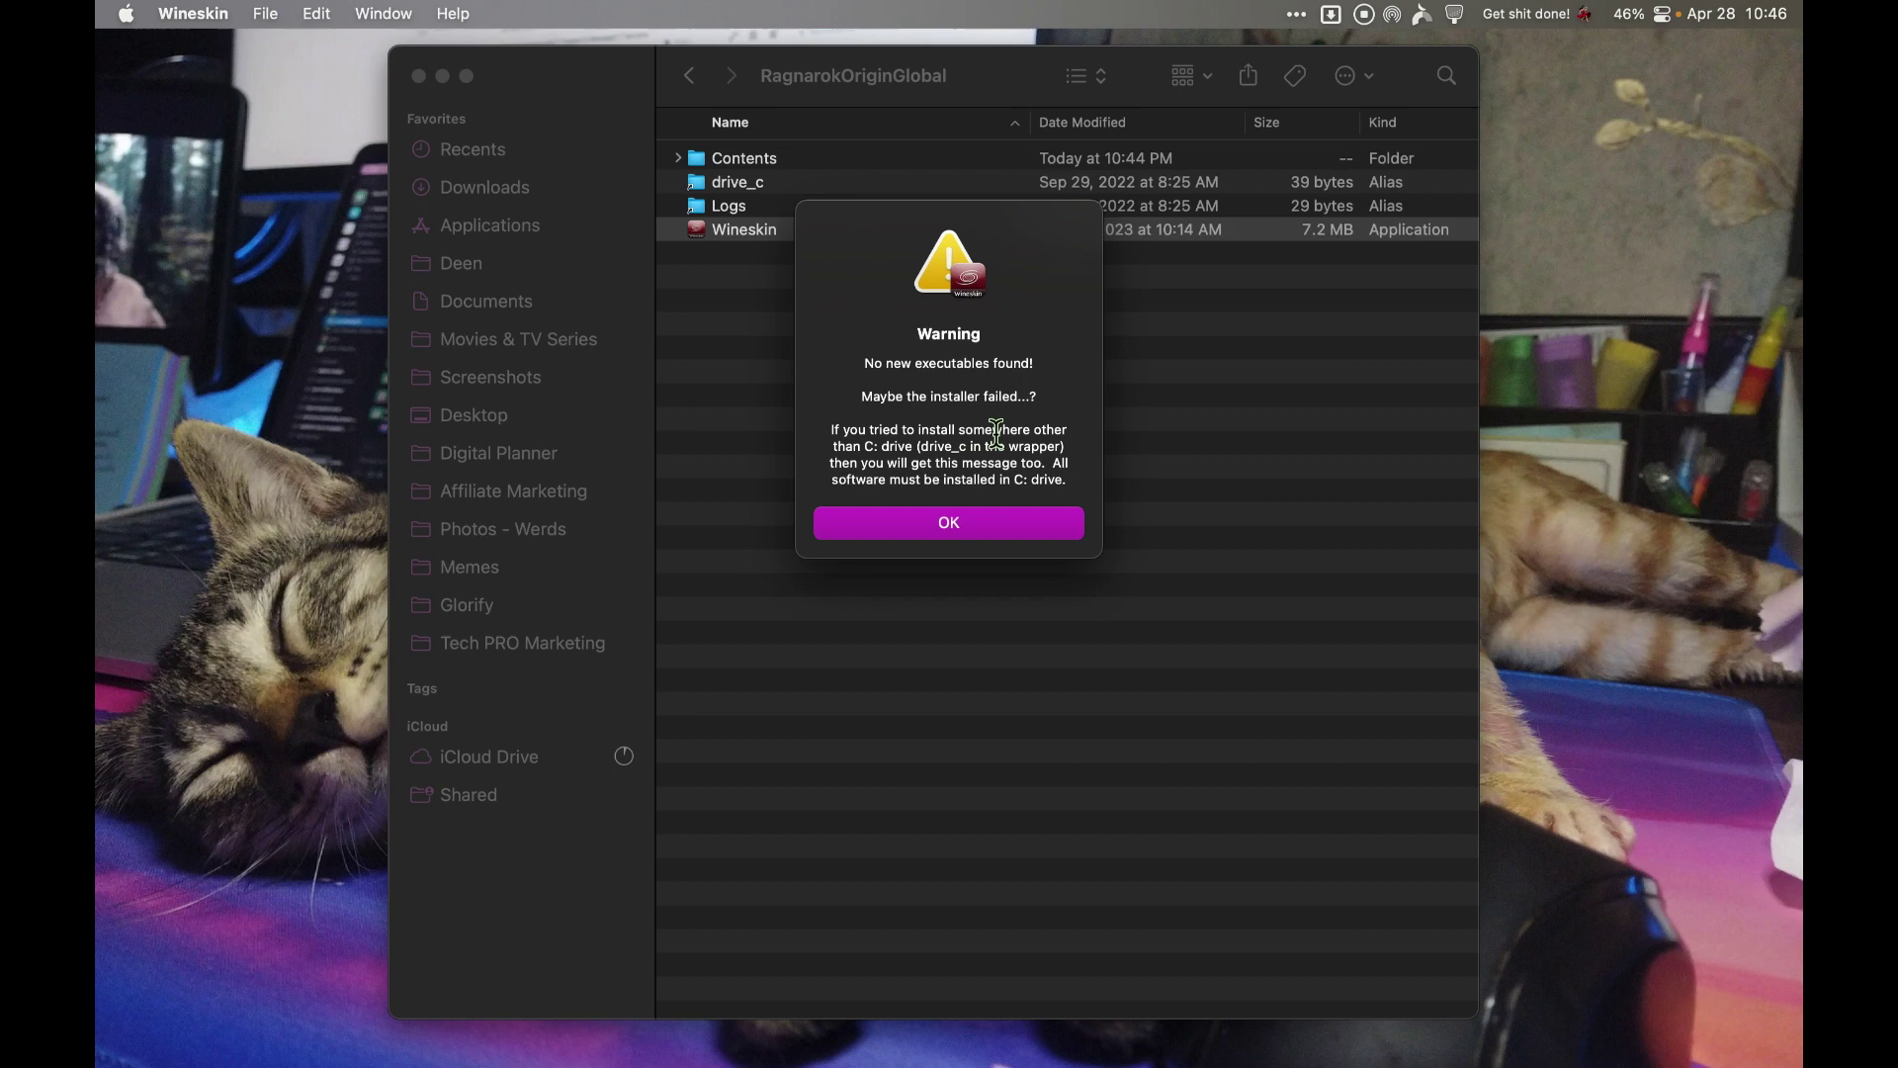
Step: Dismiss the warning and copy the GameLauncher folder from Downloads into the wrapper
{"action": "left_click", "coordinate": [993, 530]}
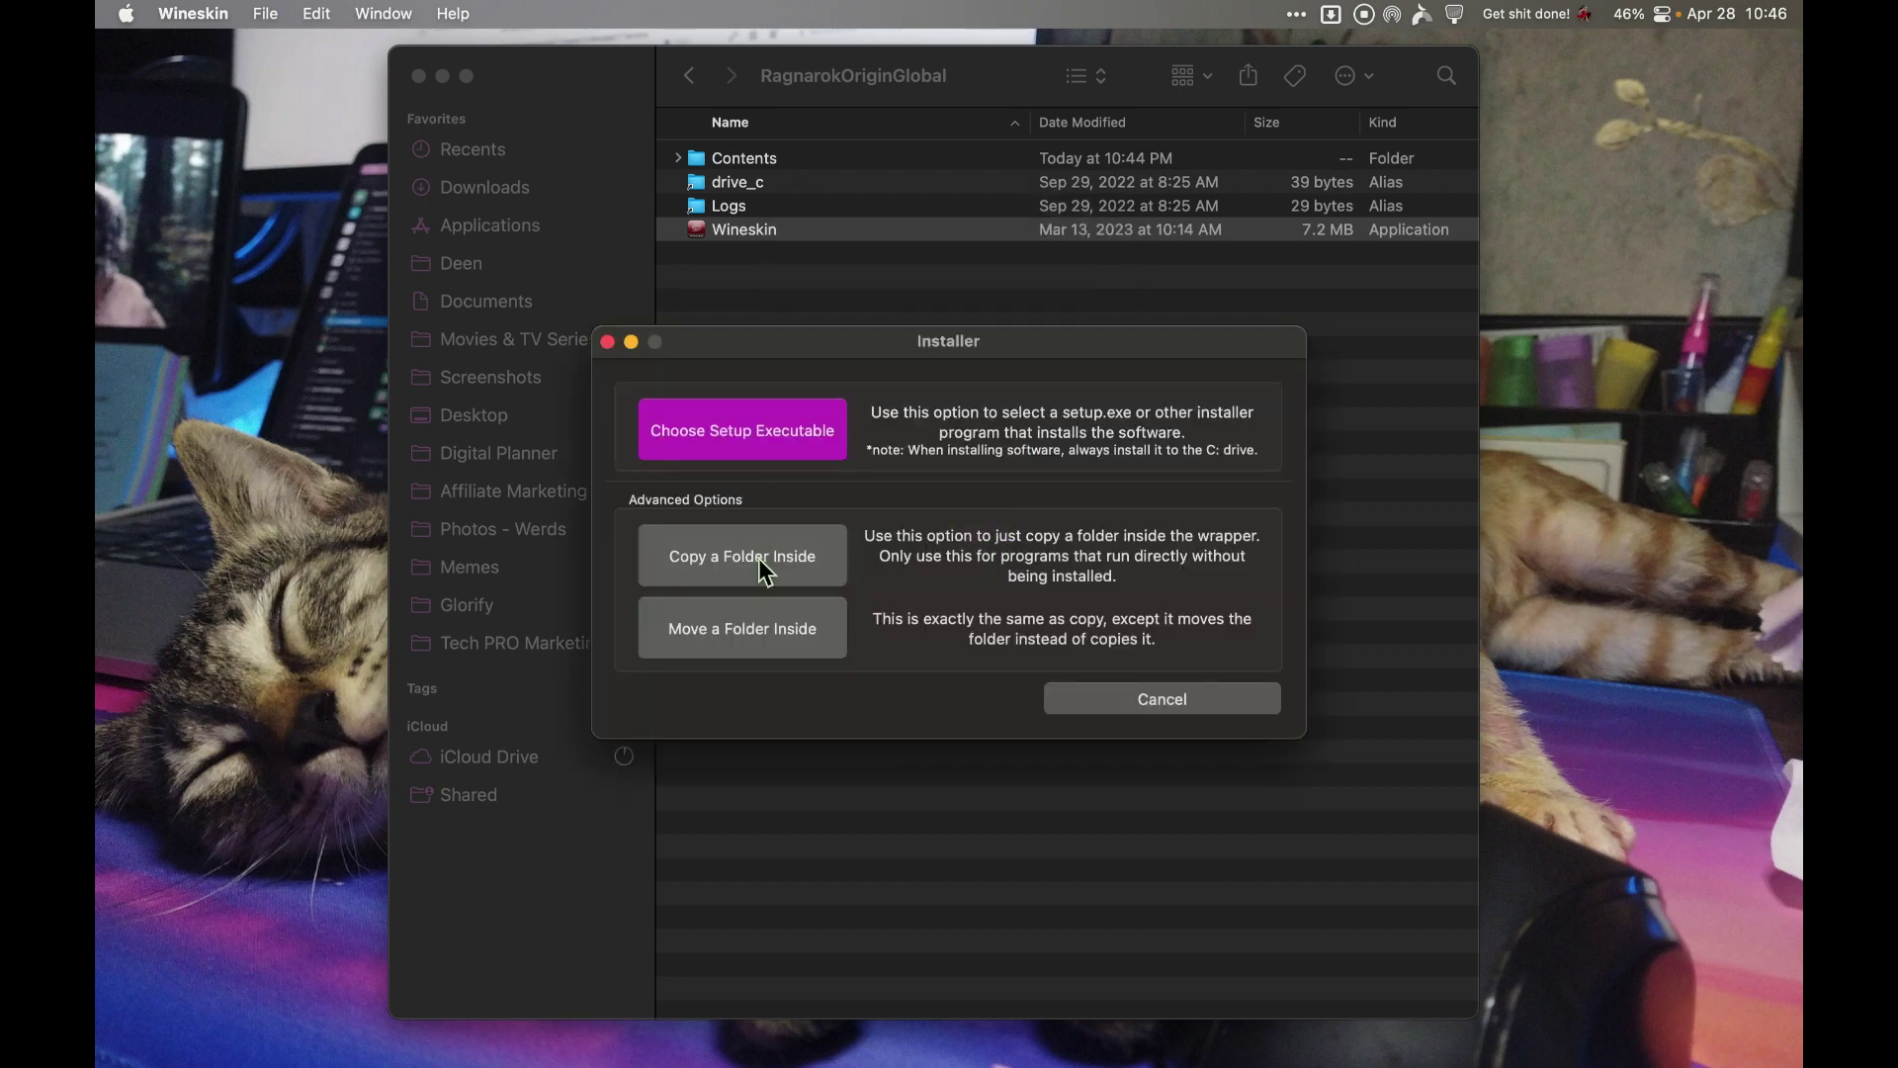
{"action": "left_click", "coordinate": [797, 561]}
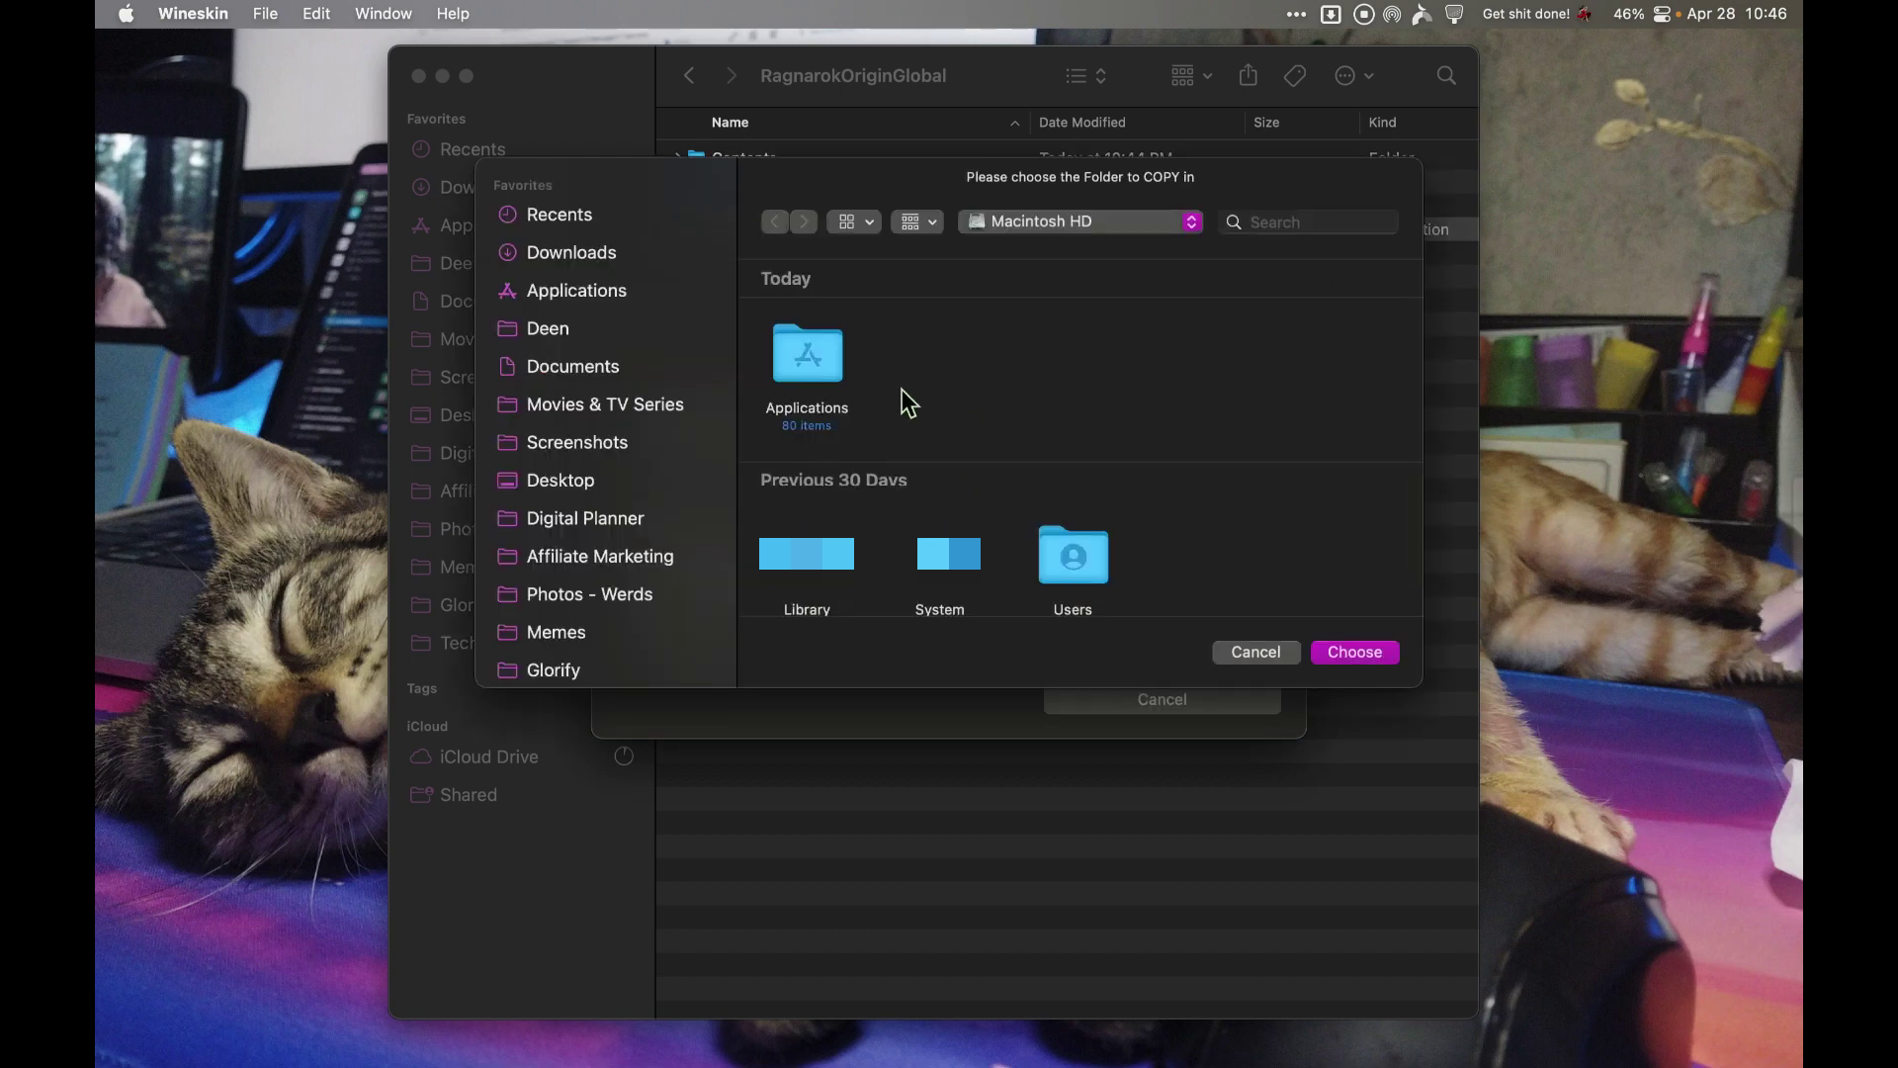
{"action": "left_click", "coordinate": [602, 259]}
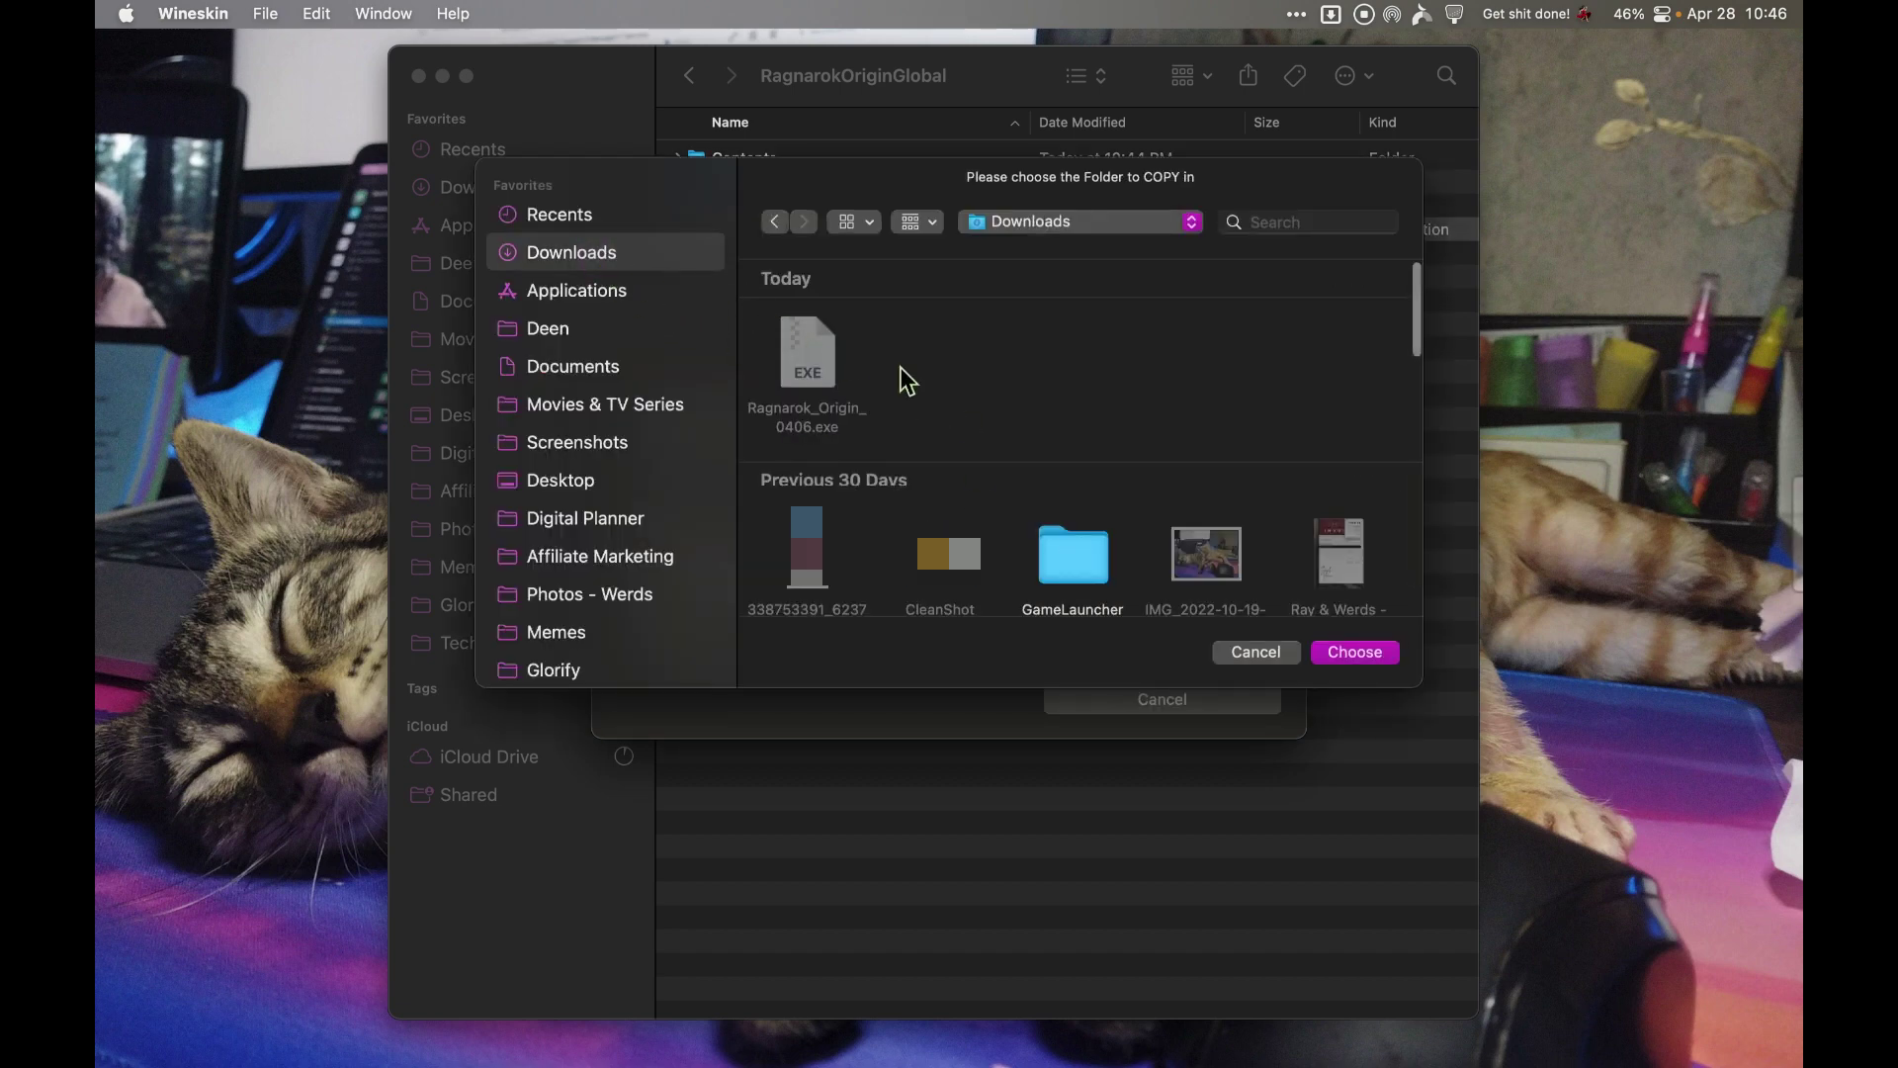
{"action": "left_click", "coordinate": [1093, 569]}
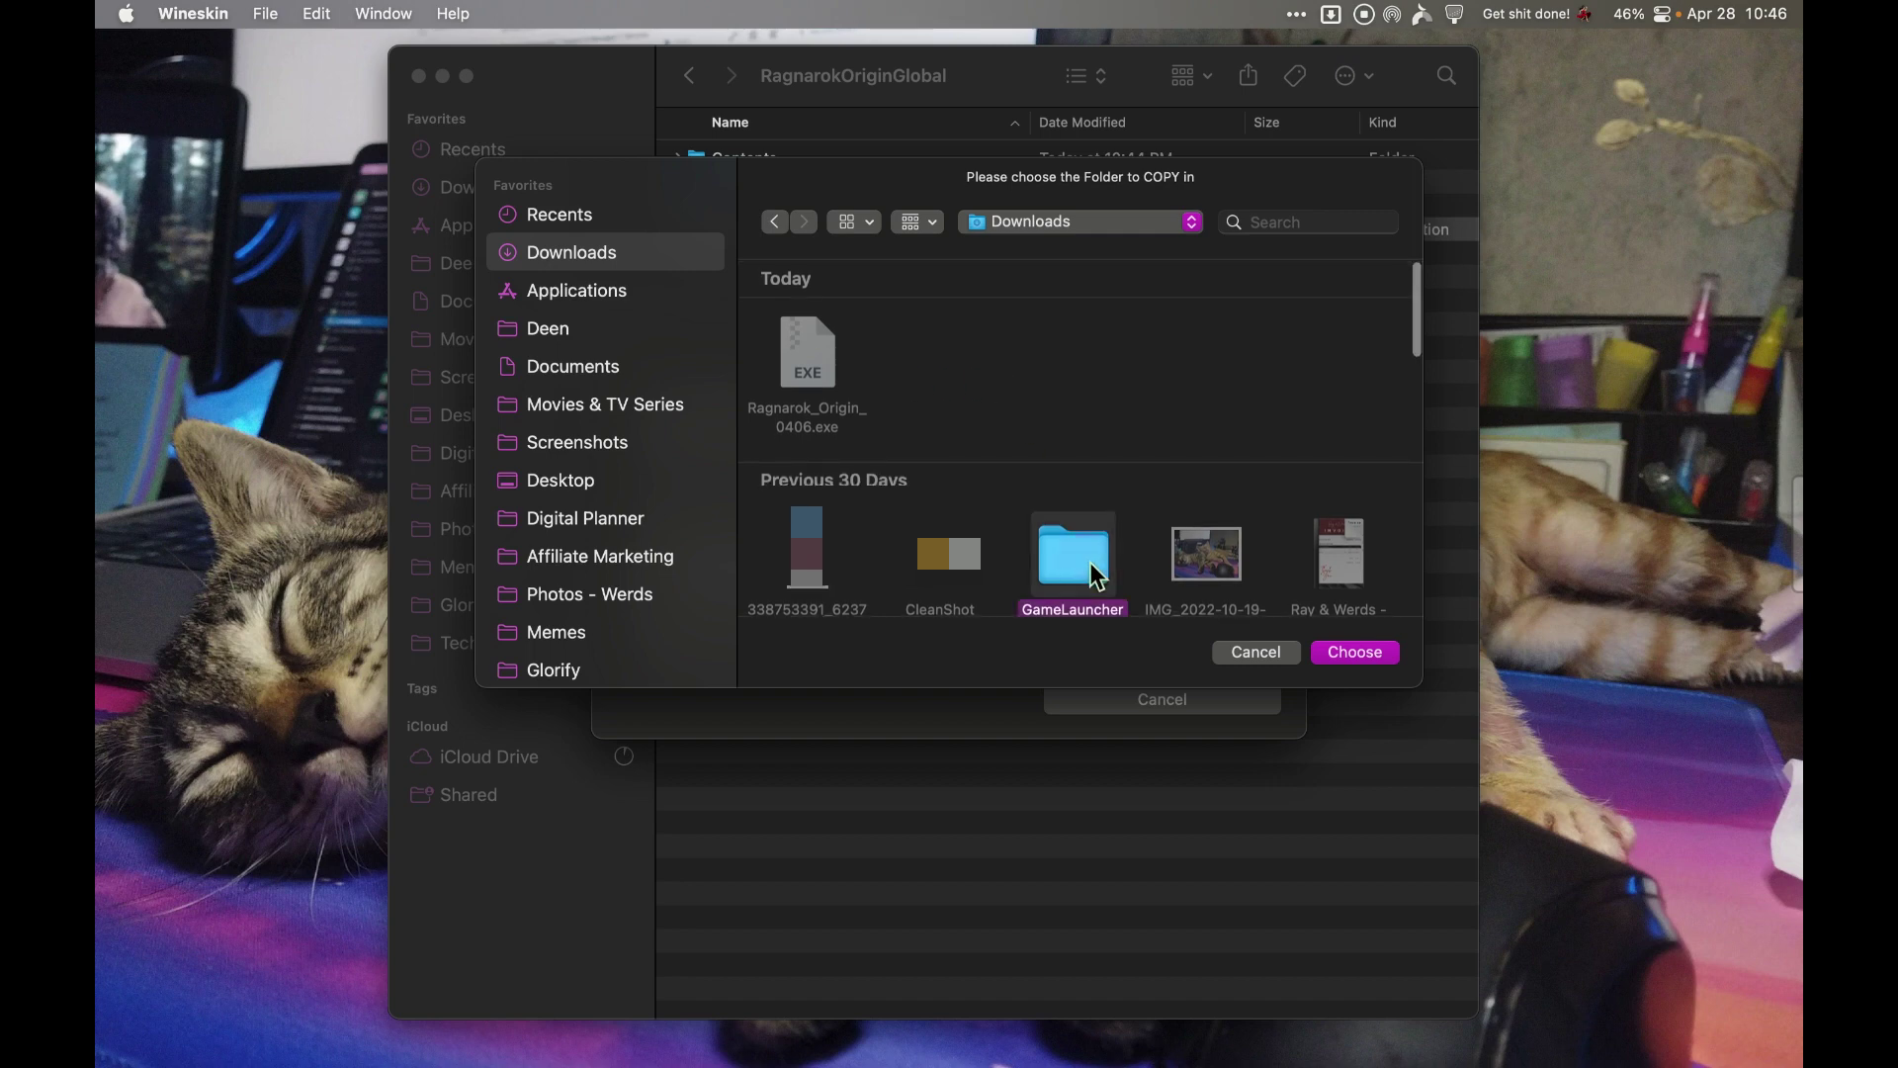
{"action": "left_click", "coordinate": [1355, 654]}
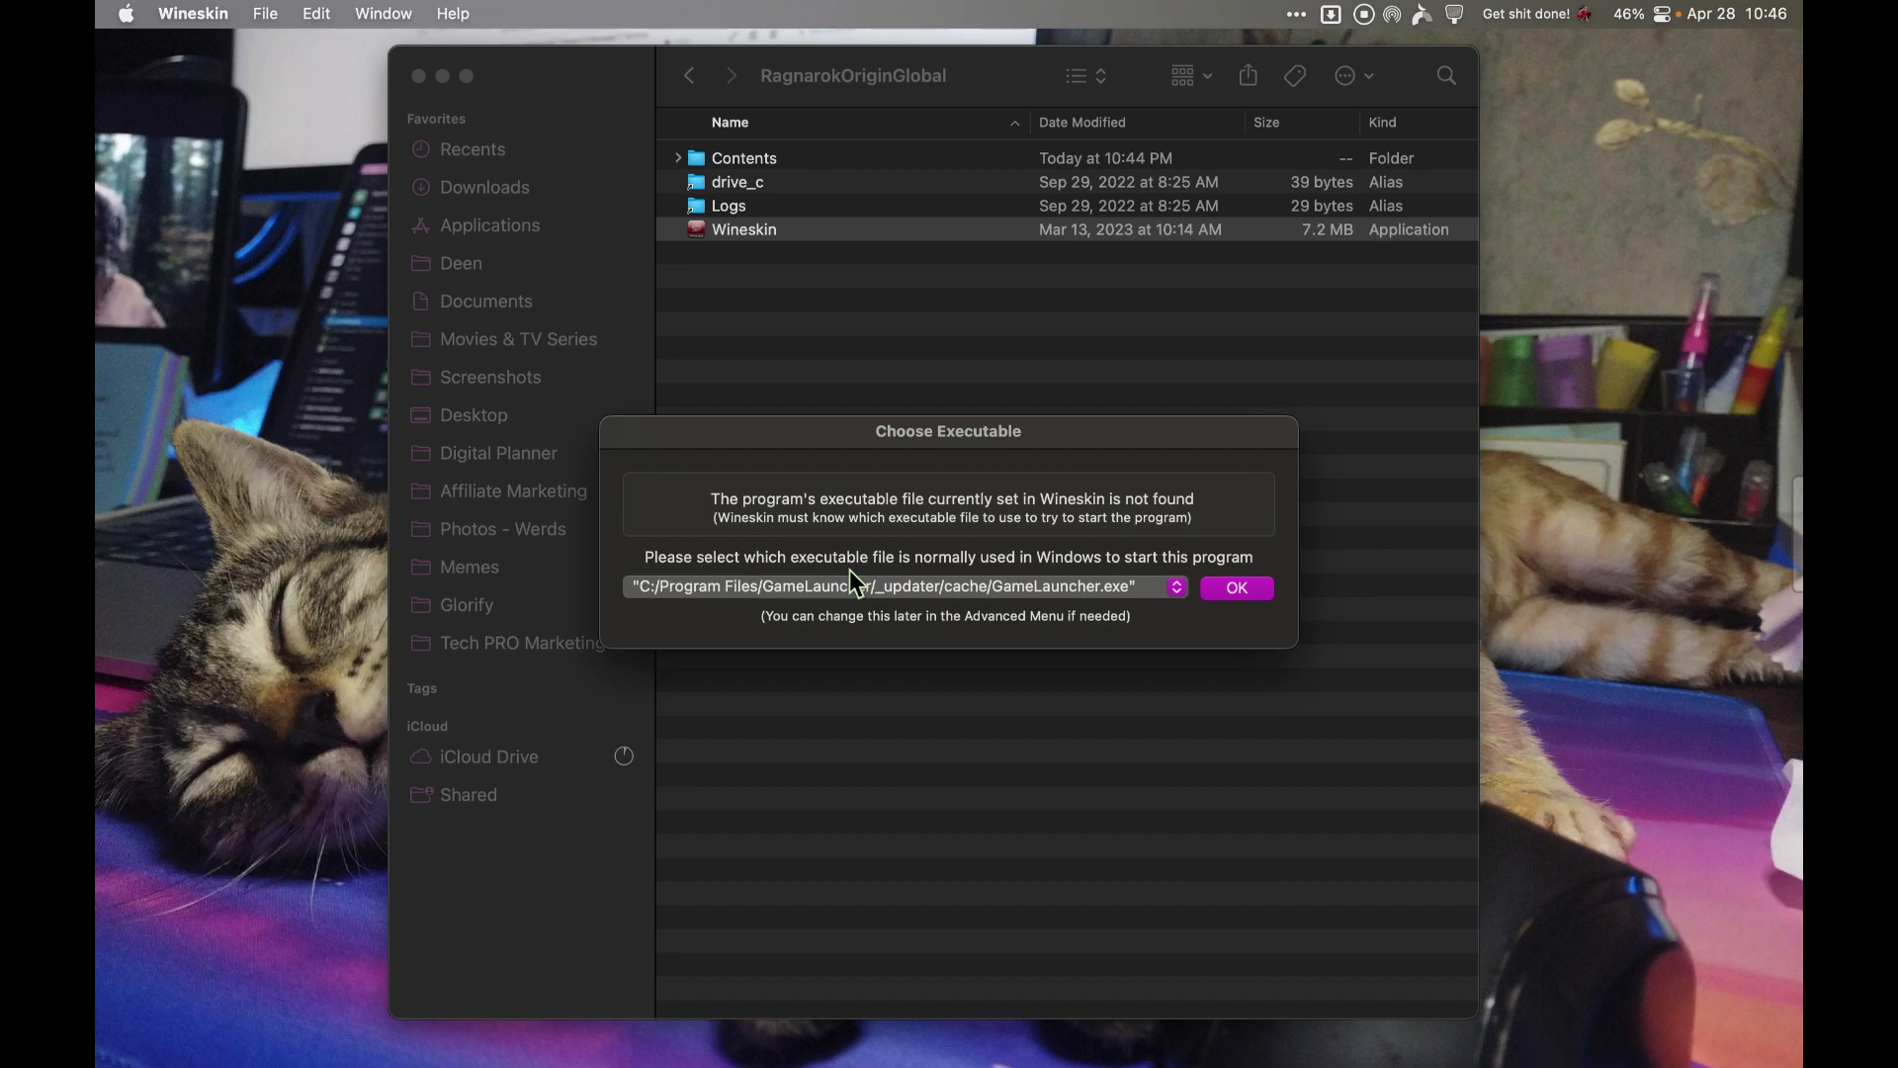
Step: Pick C:/Program Files/GameLauncher/GameLauncher.exe as the wrapper's executable, confirm, and quit Wineskin
{"action": "left_click", "coordinate": [882, 591]}
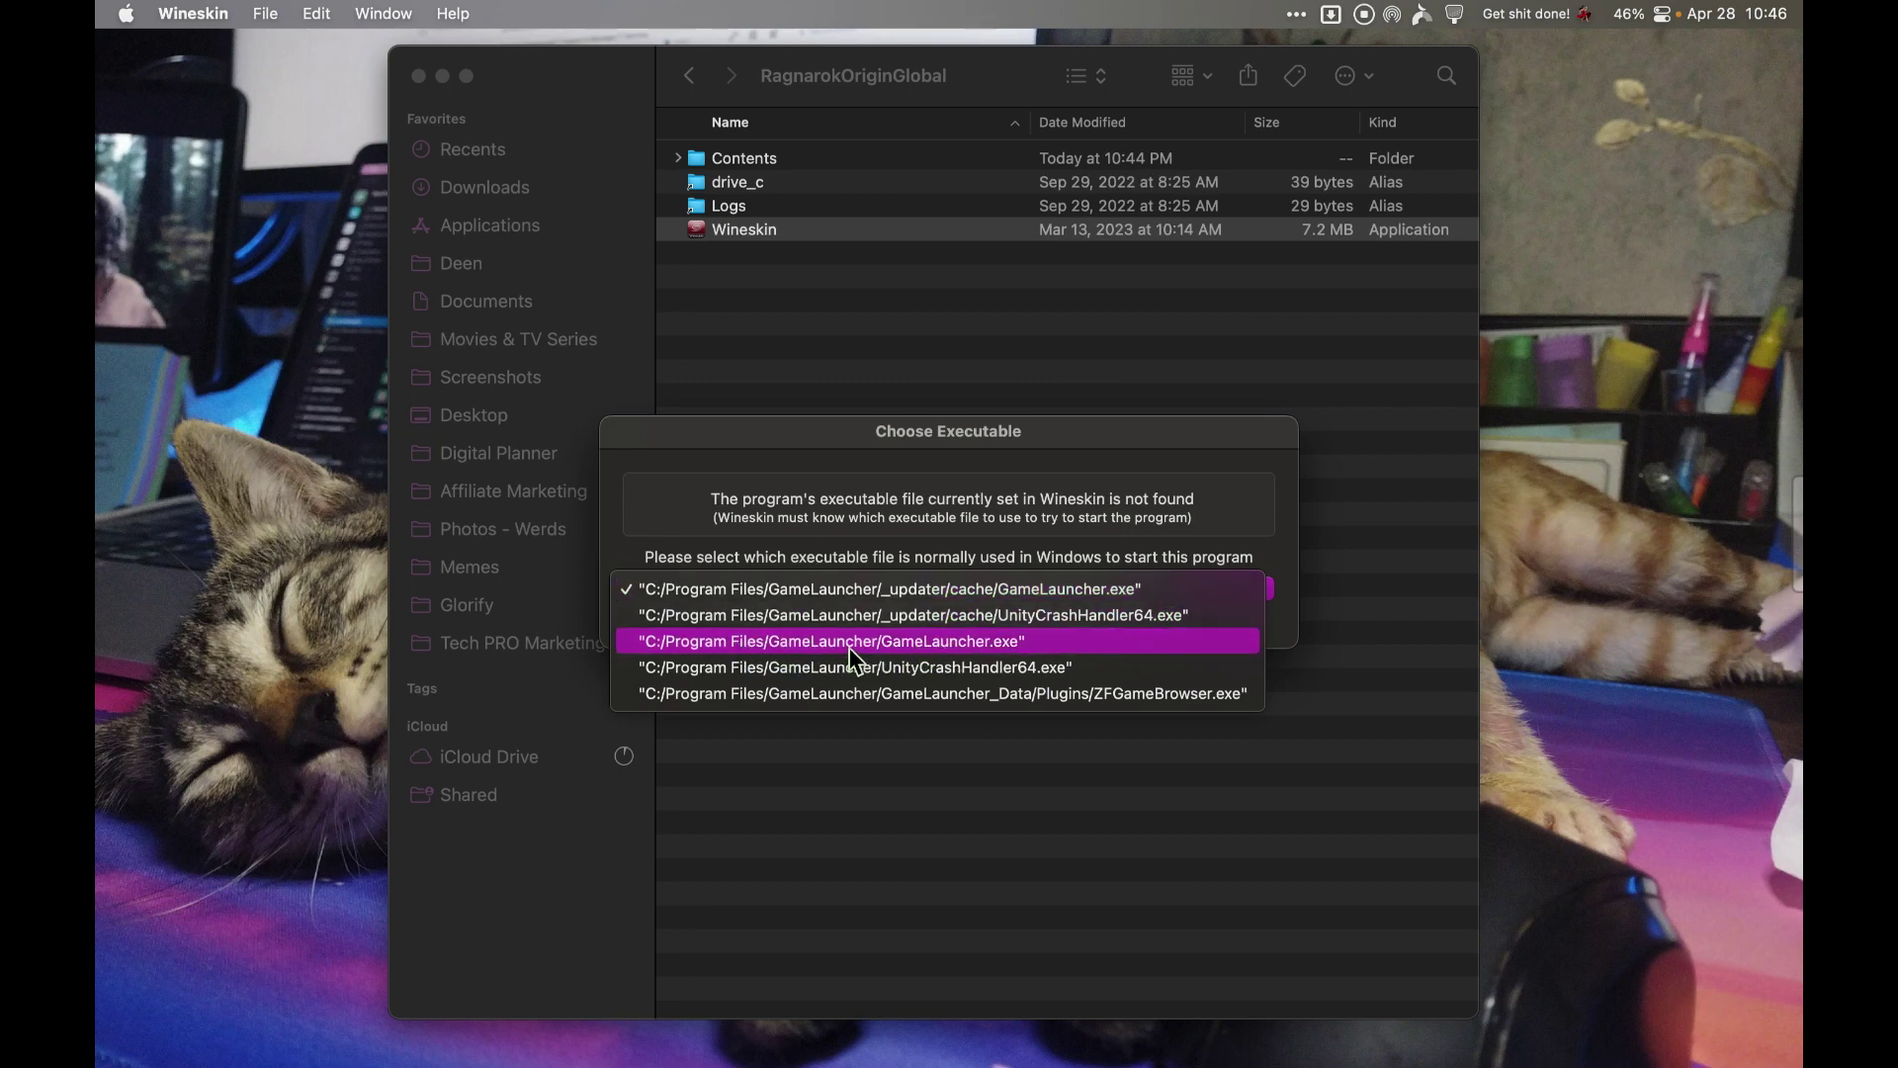
{"action": "left_click", "coordinate": [954, 651]}
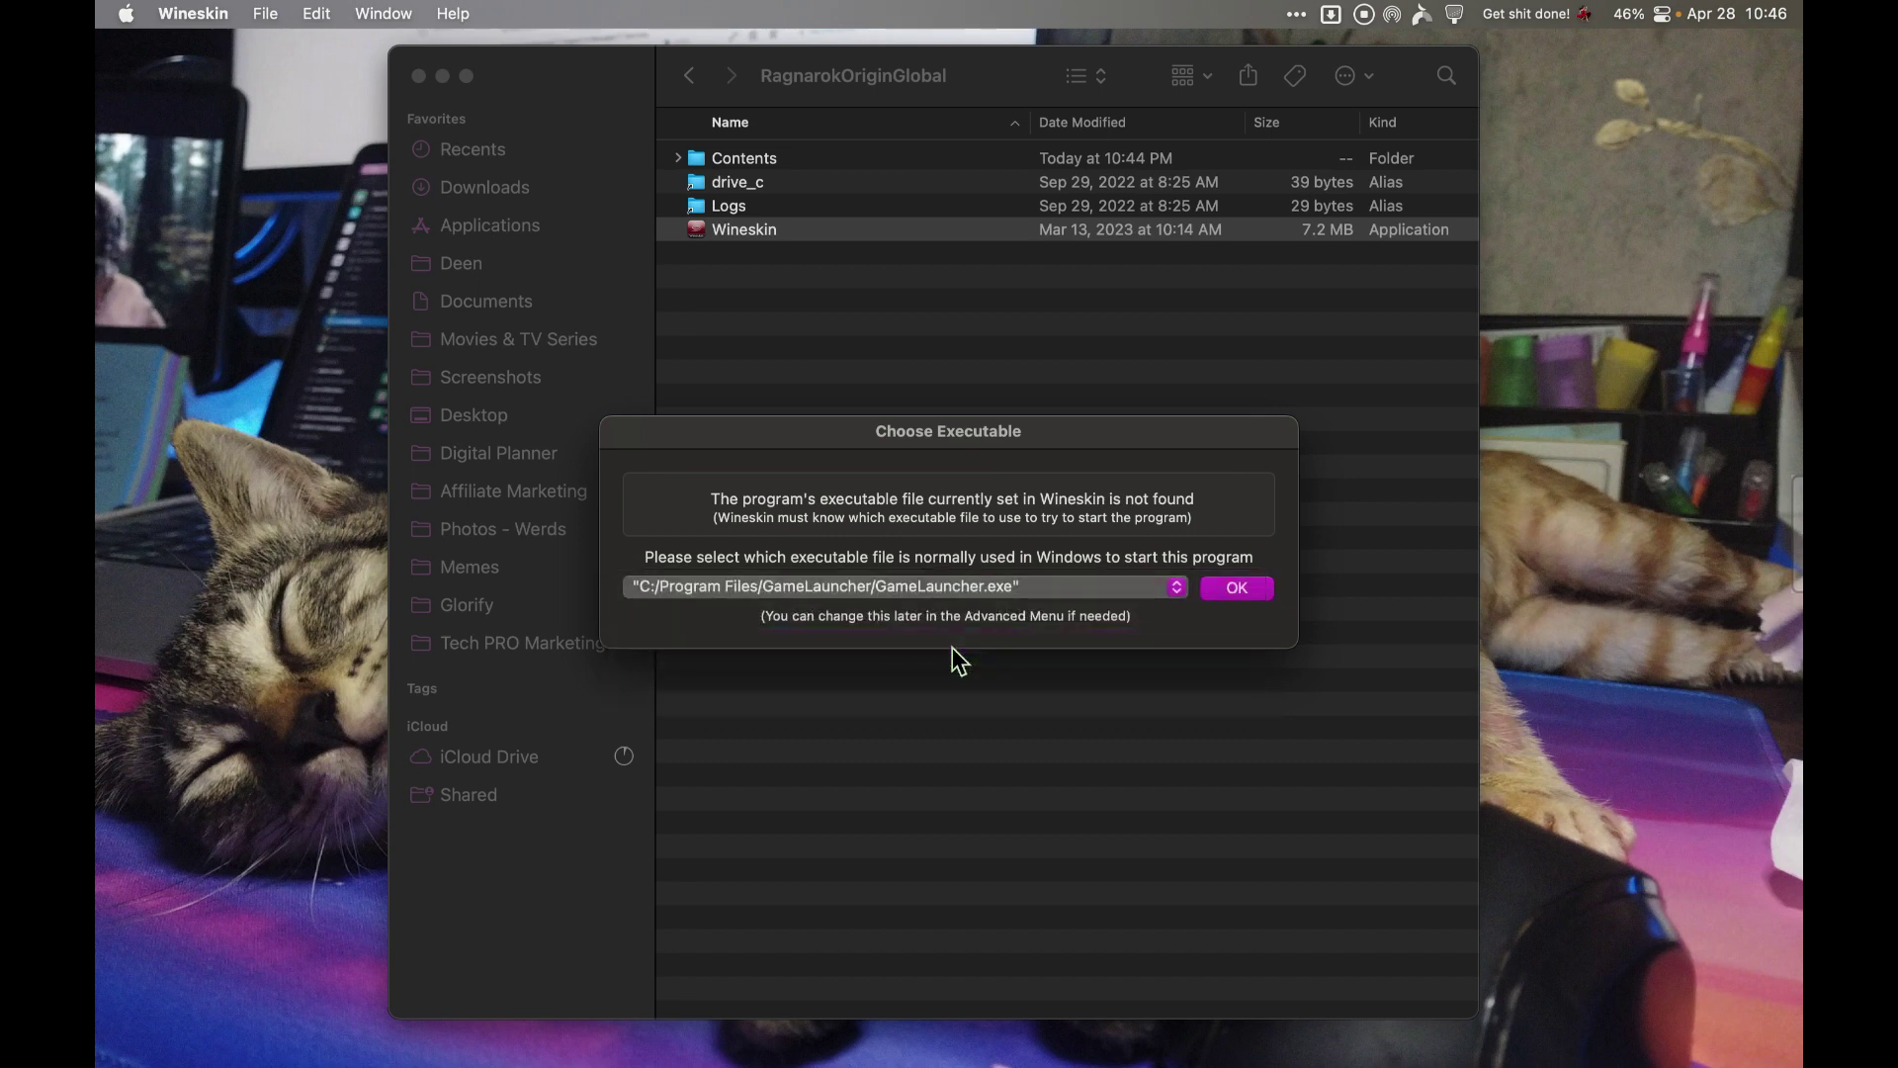
{"action": "left_click", "coordinate": [1241, 601]}
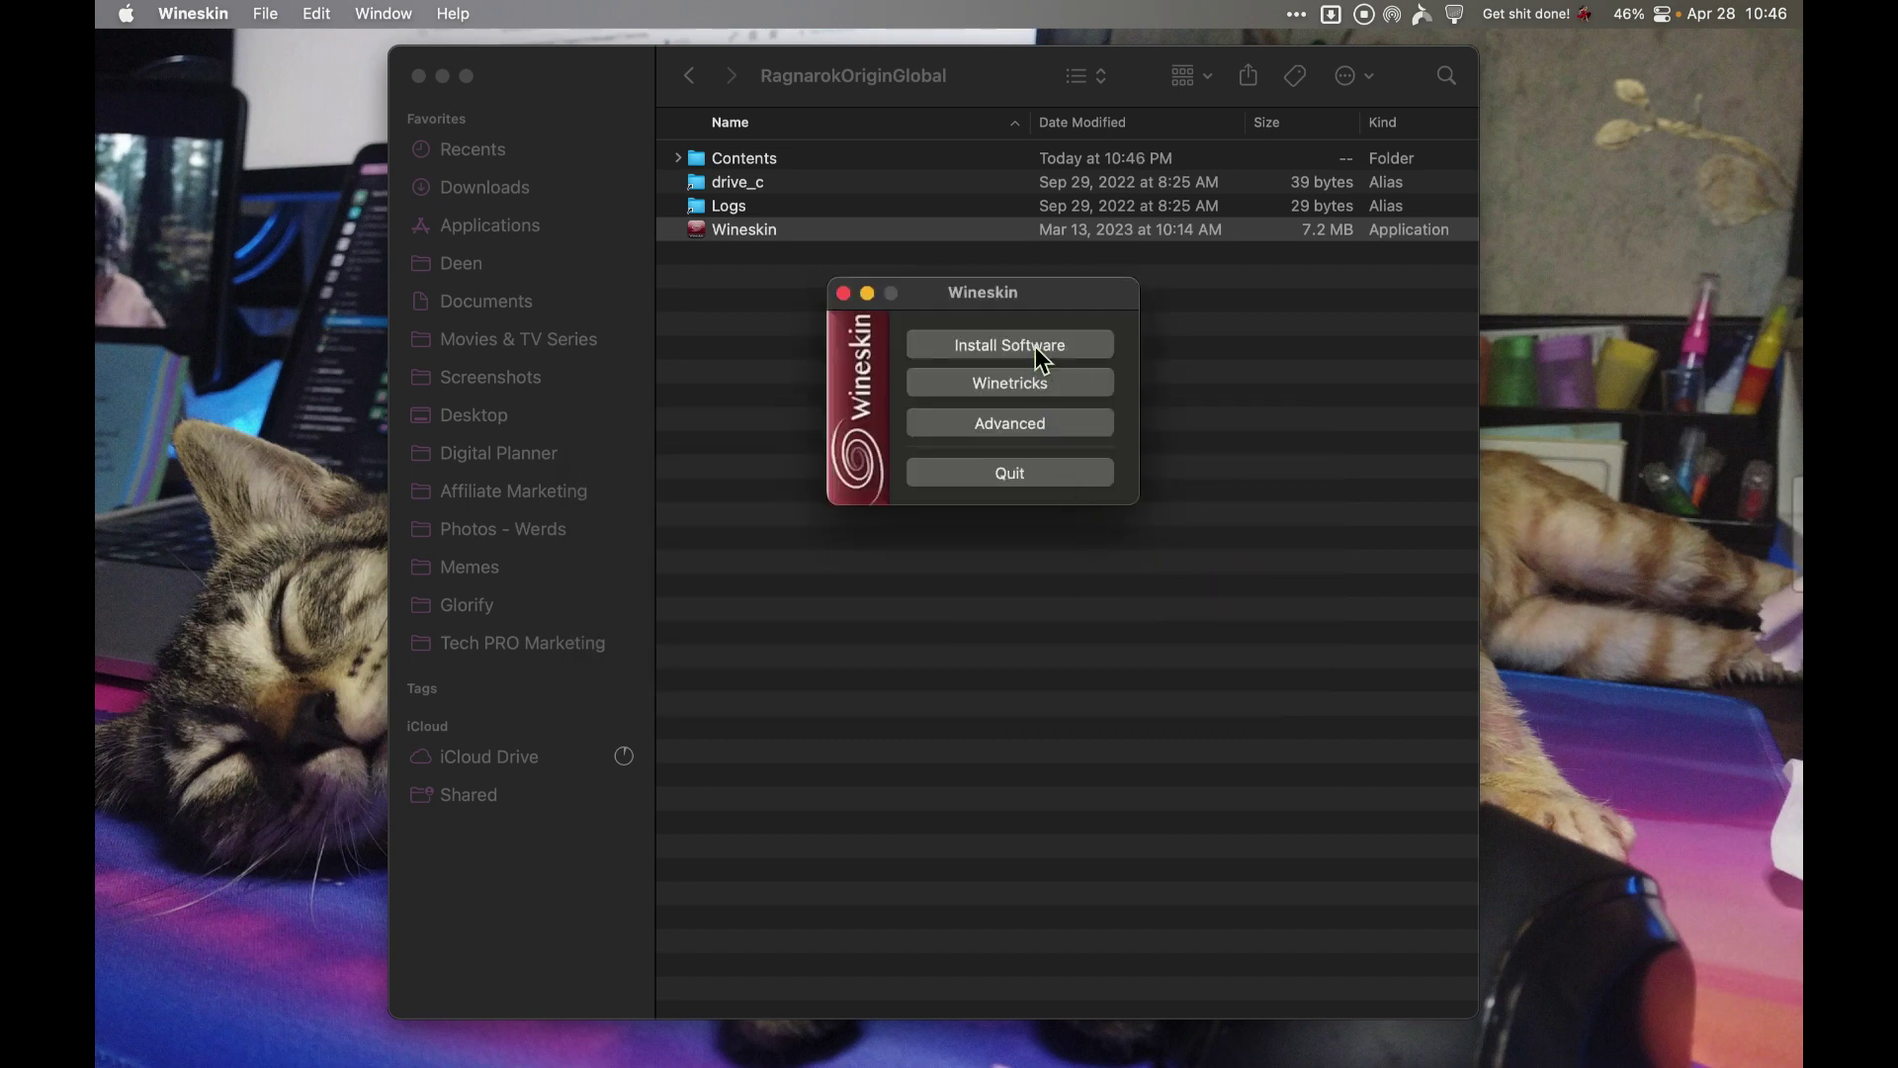
{"action": "left_click", "coordinate": [1022, 476]}
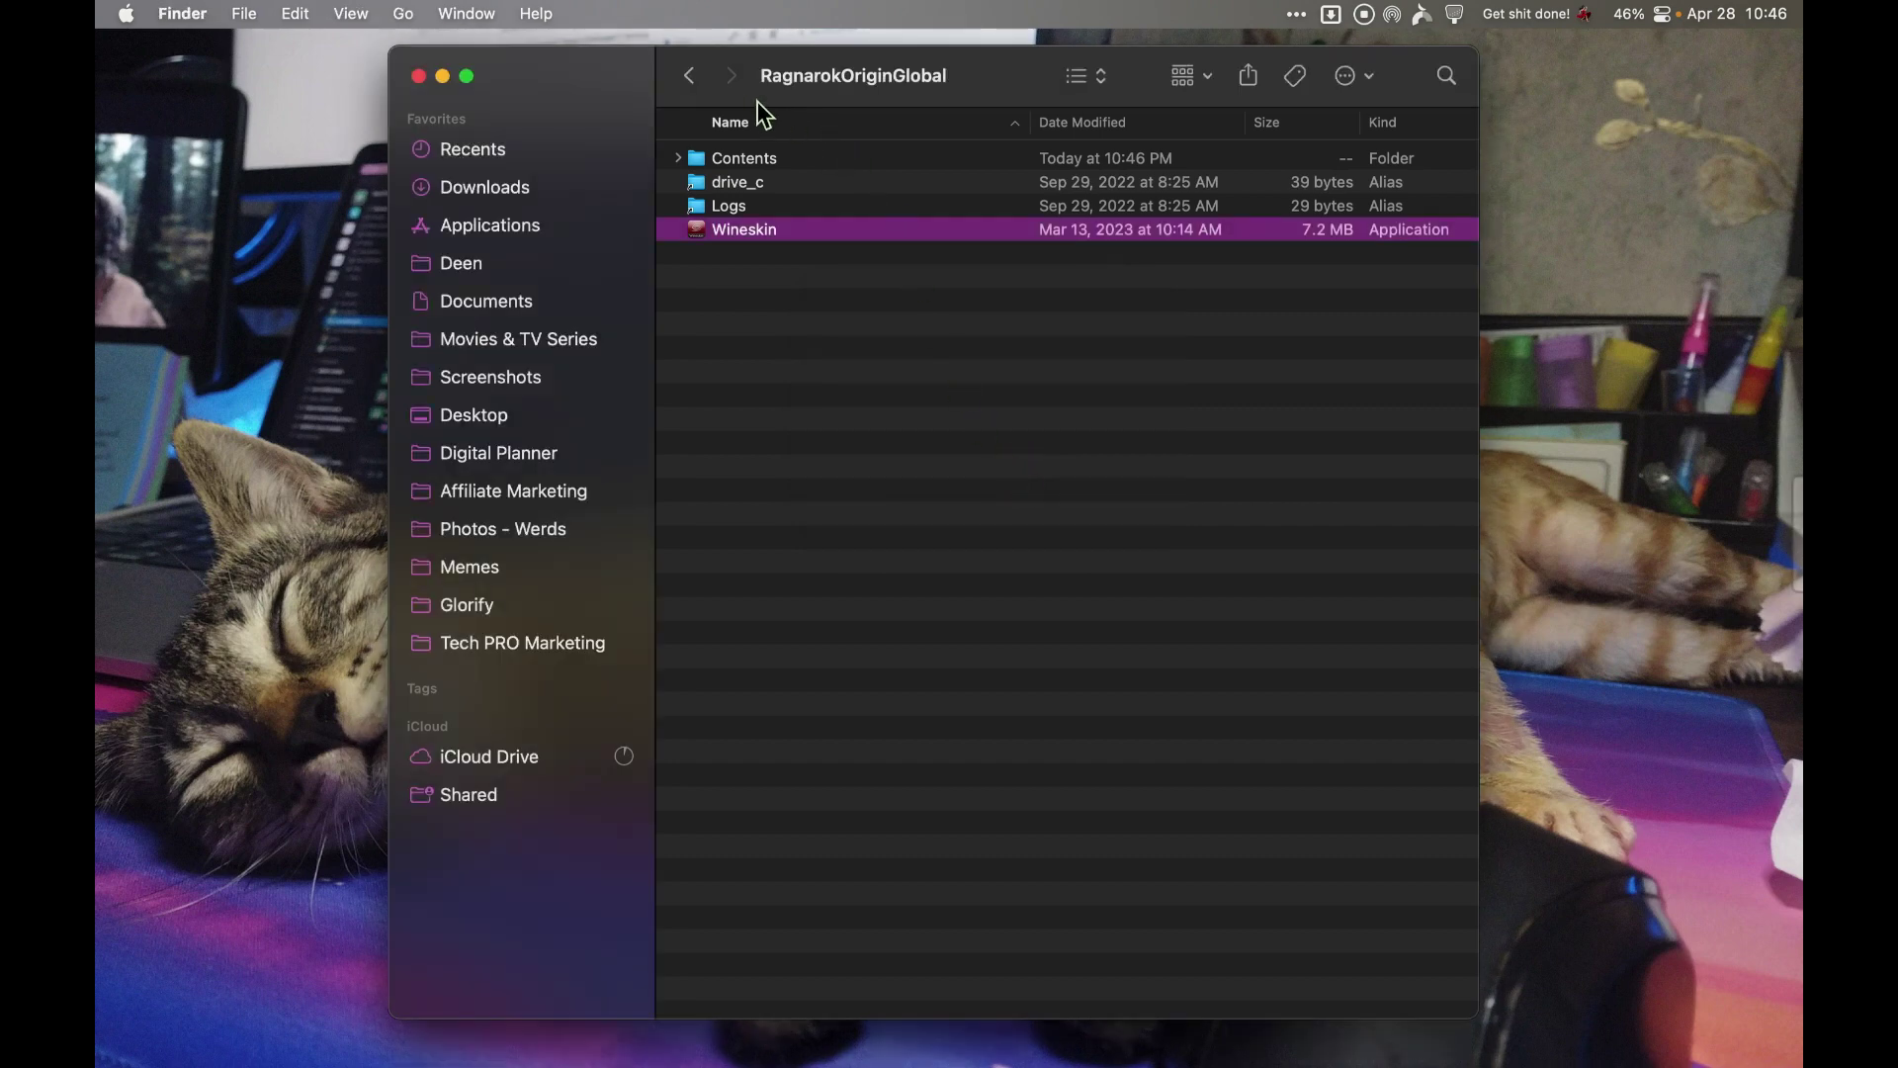
Step: Go back to the Wineskin folder and open the RagnarokOriginGlobal app to start the launcher
{"action": "left_click", "coordinate": [697, 73]}
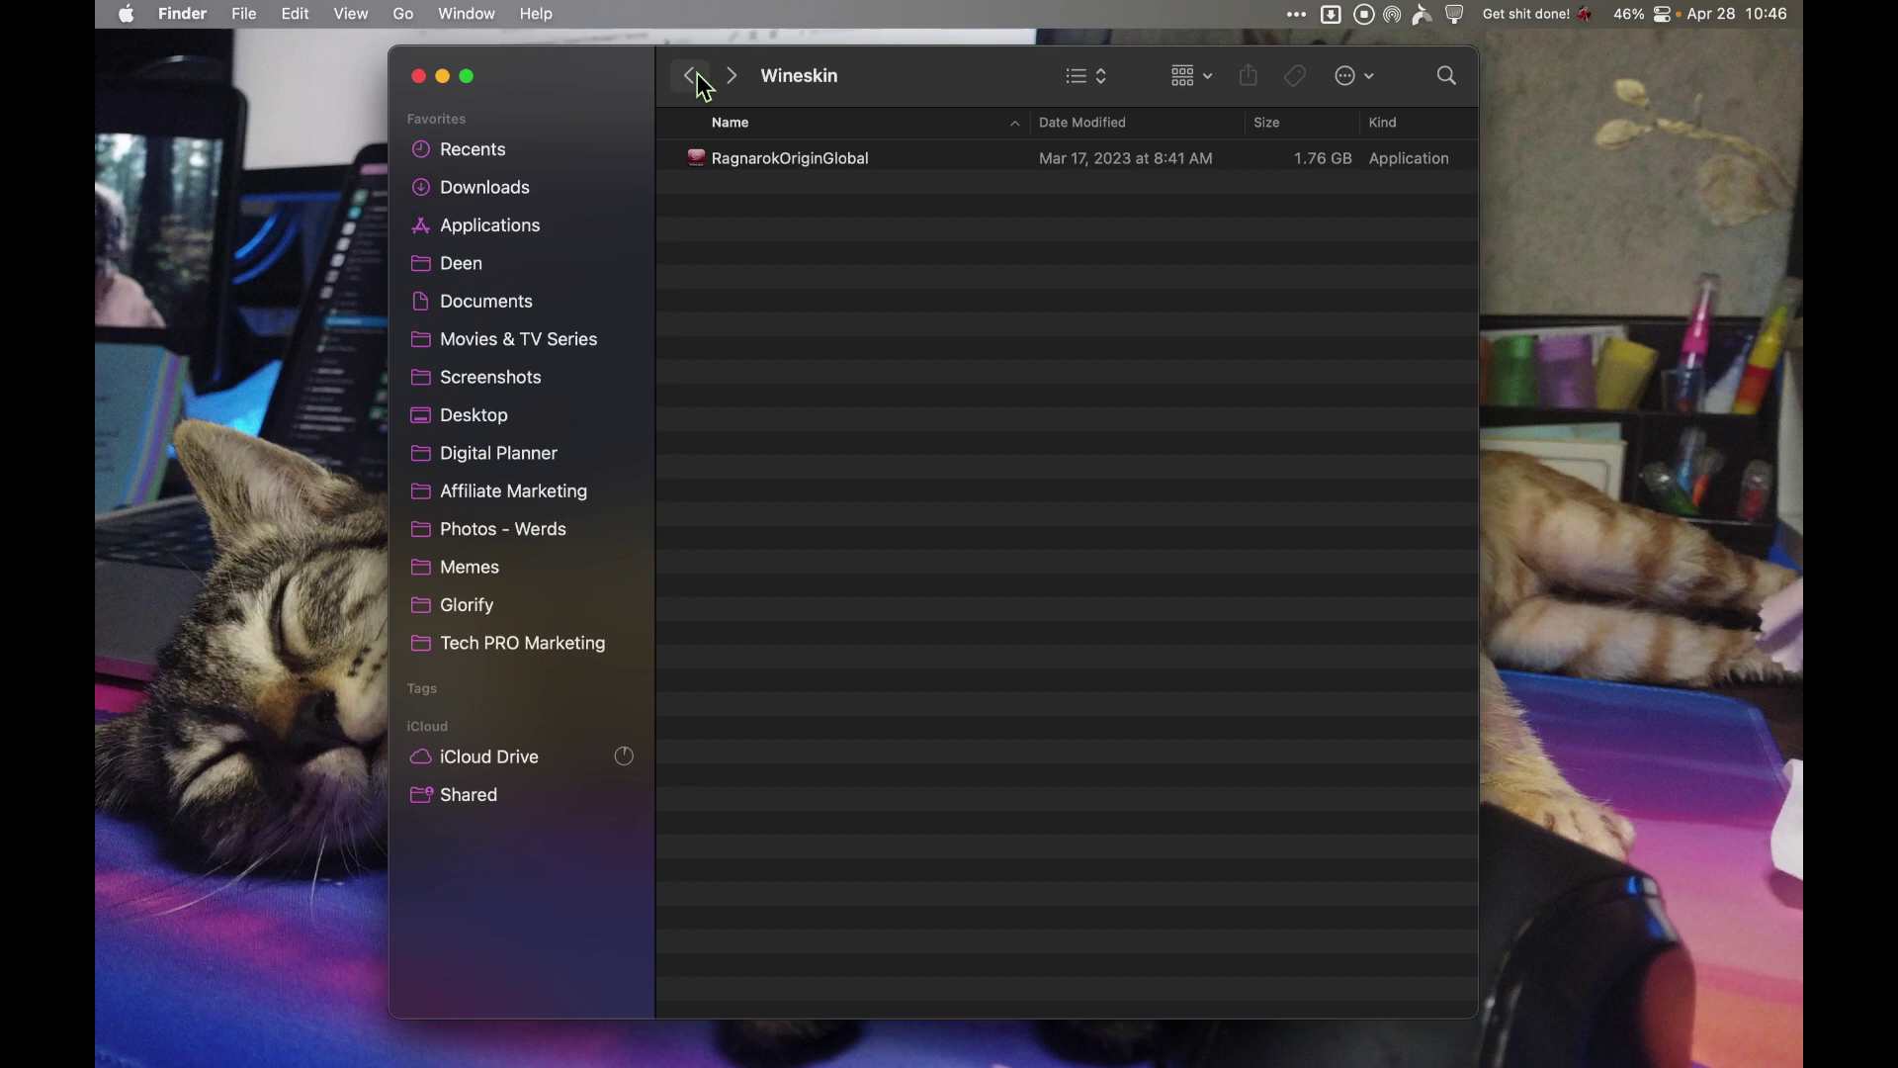
{"action": "left_click", "coordinate": [774, 163]}
{"action": "right_click", "coordinate": [797, 163]}
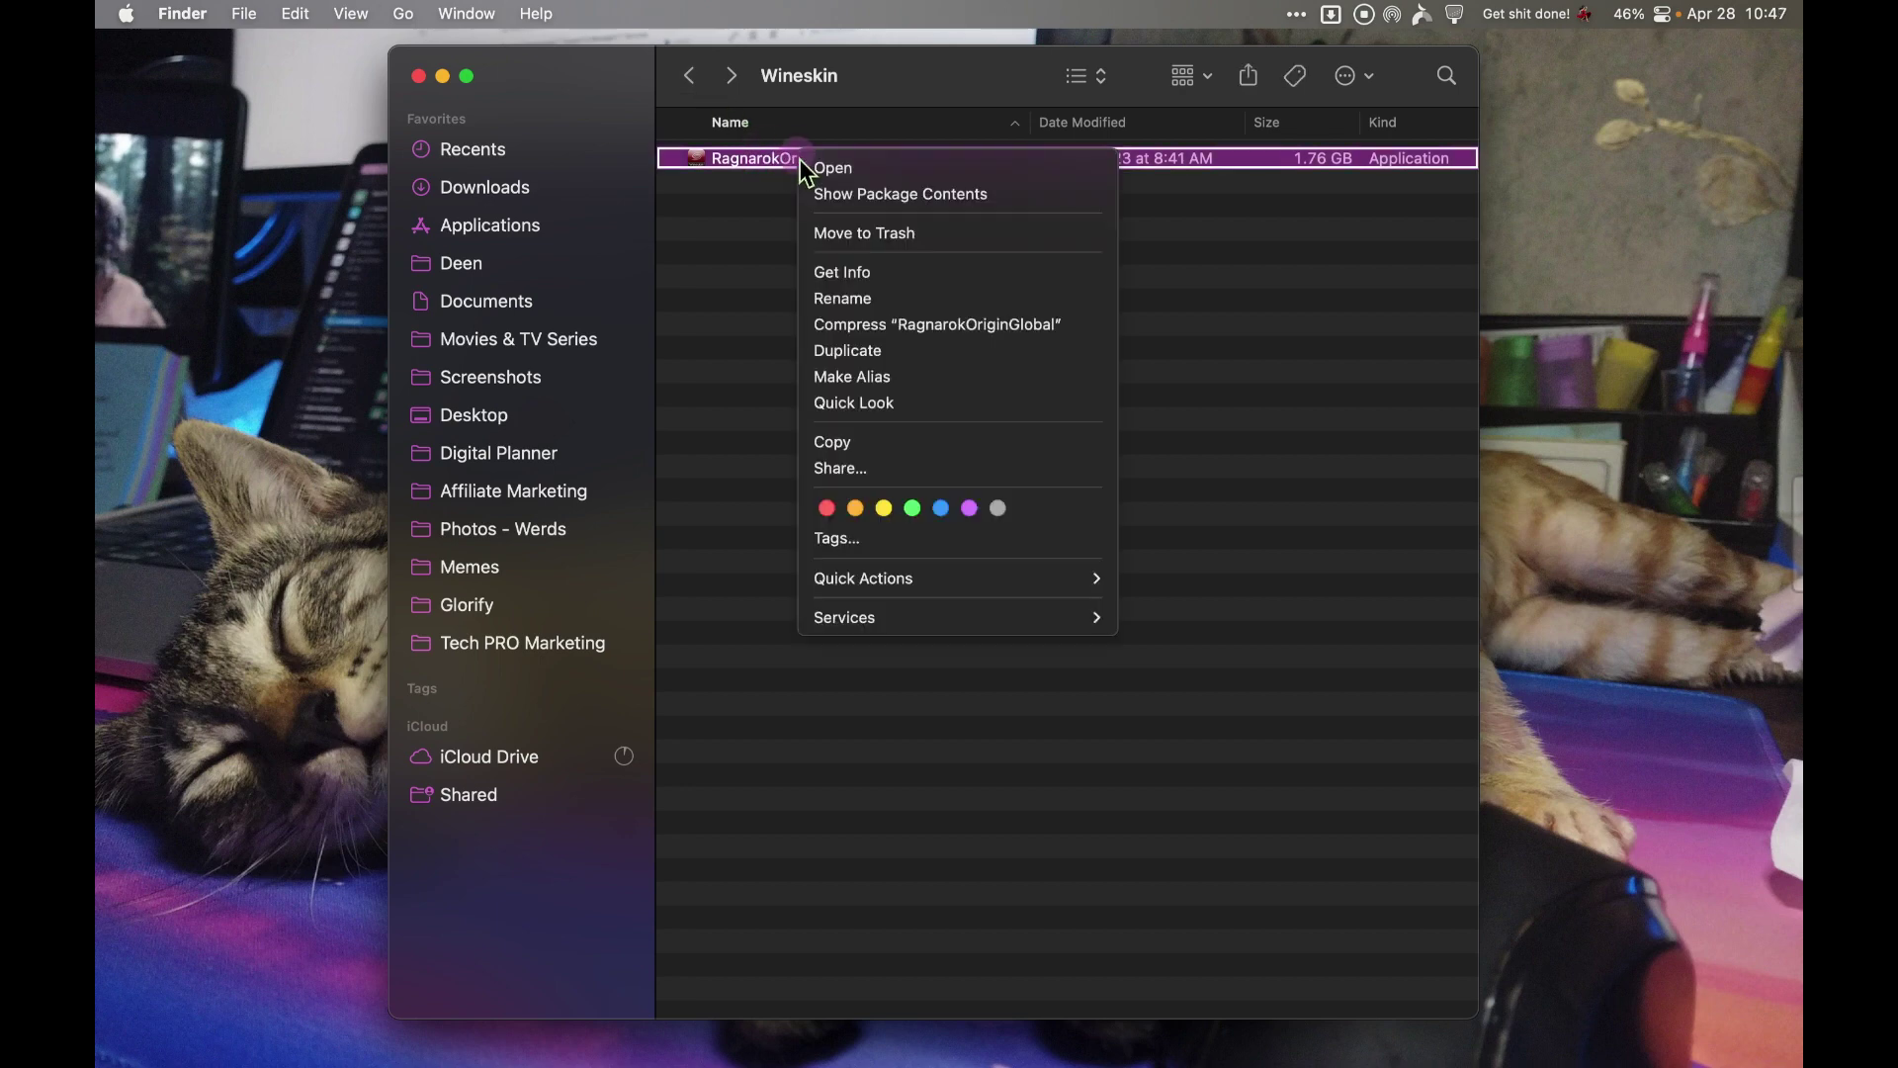
{"action": "left_click", "coordinate": [839, 174]}
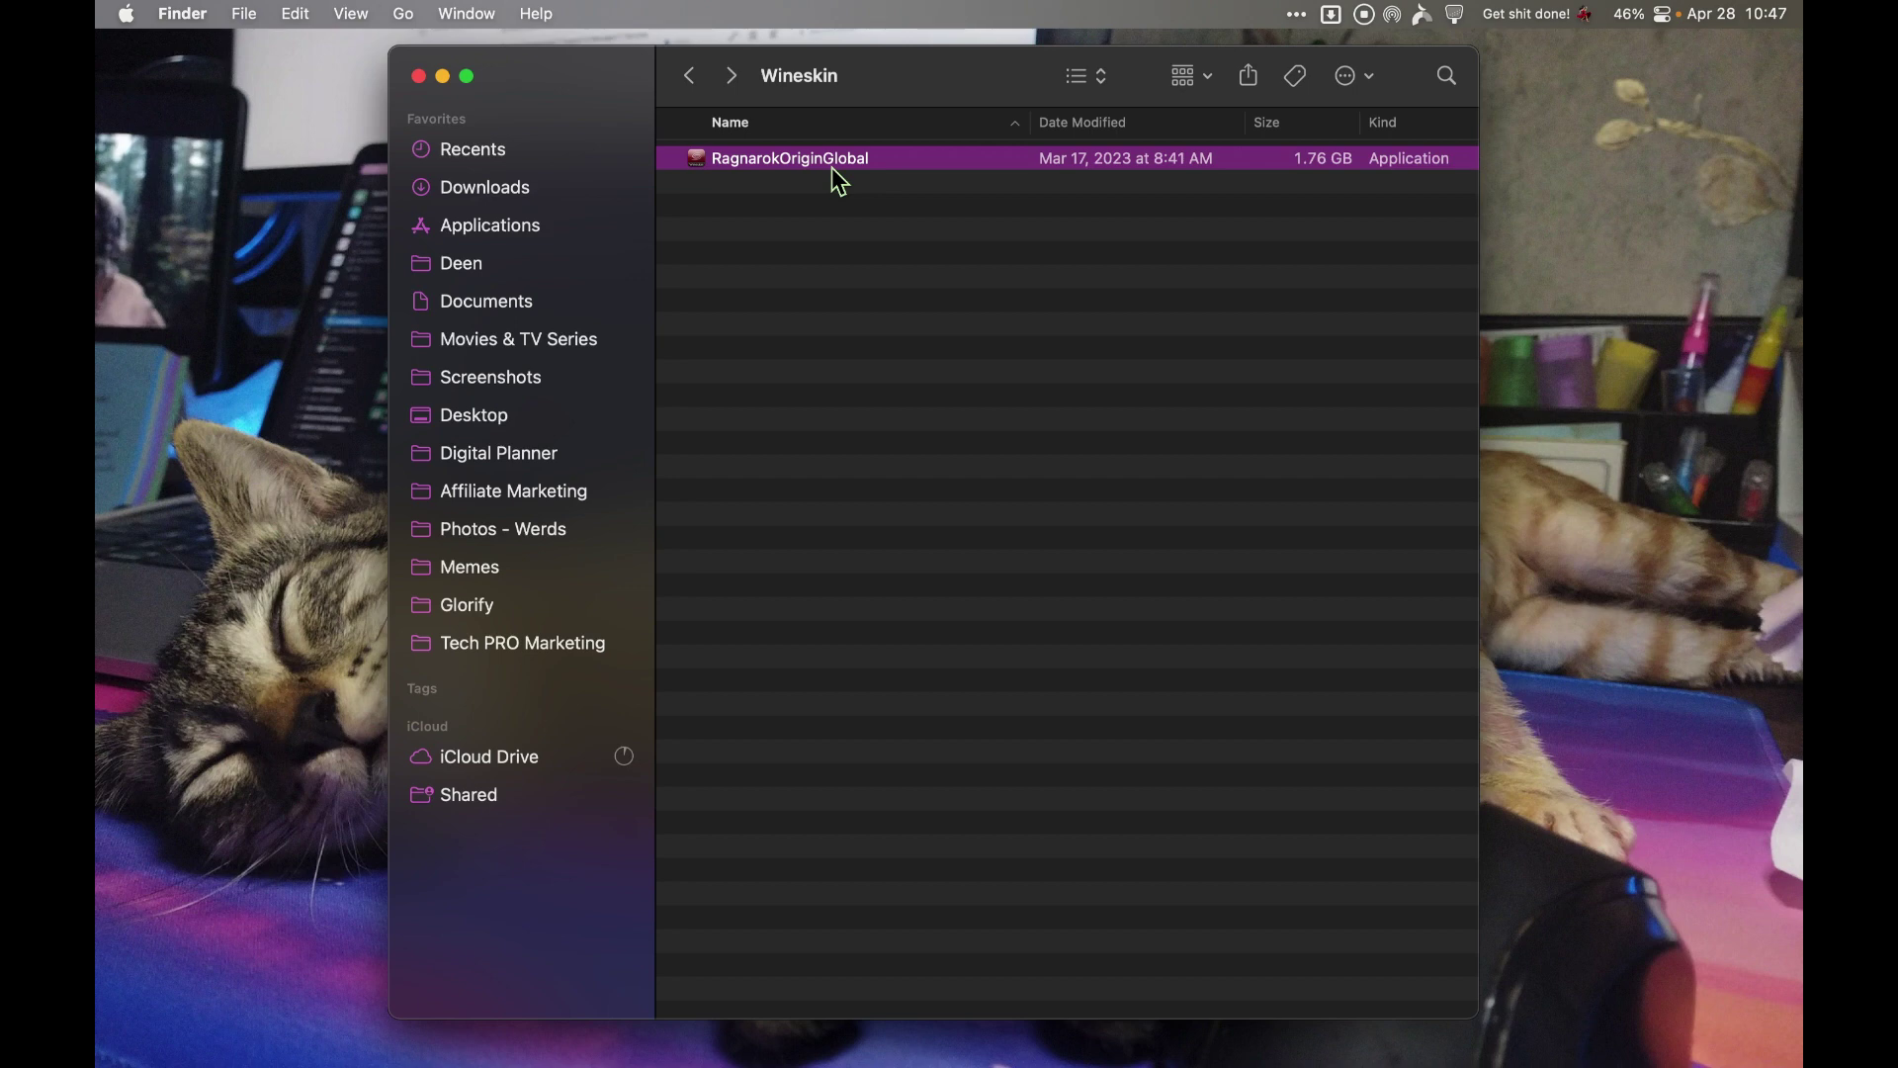
{"action": "mouse_move", "coordinate": [1147, 1063]}
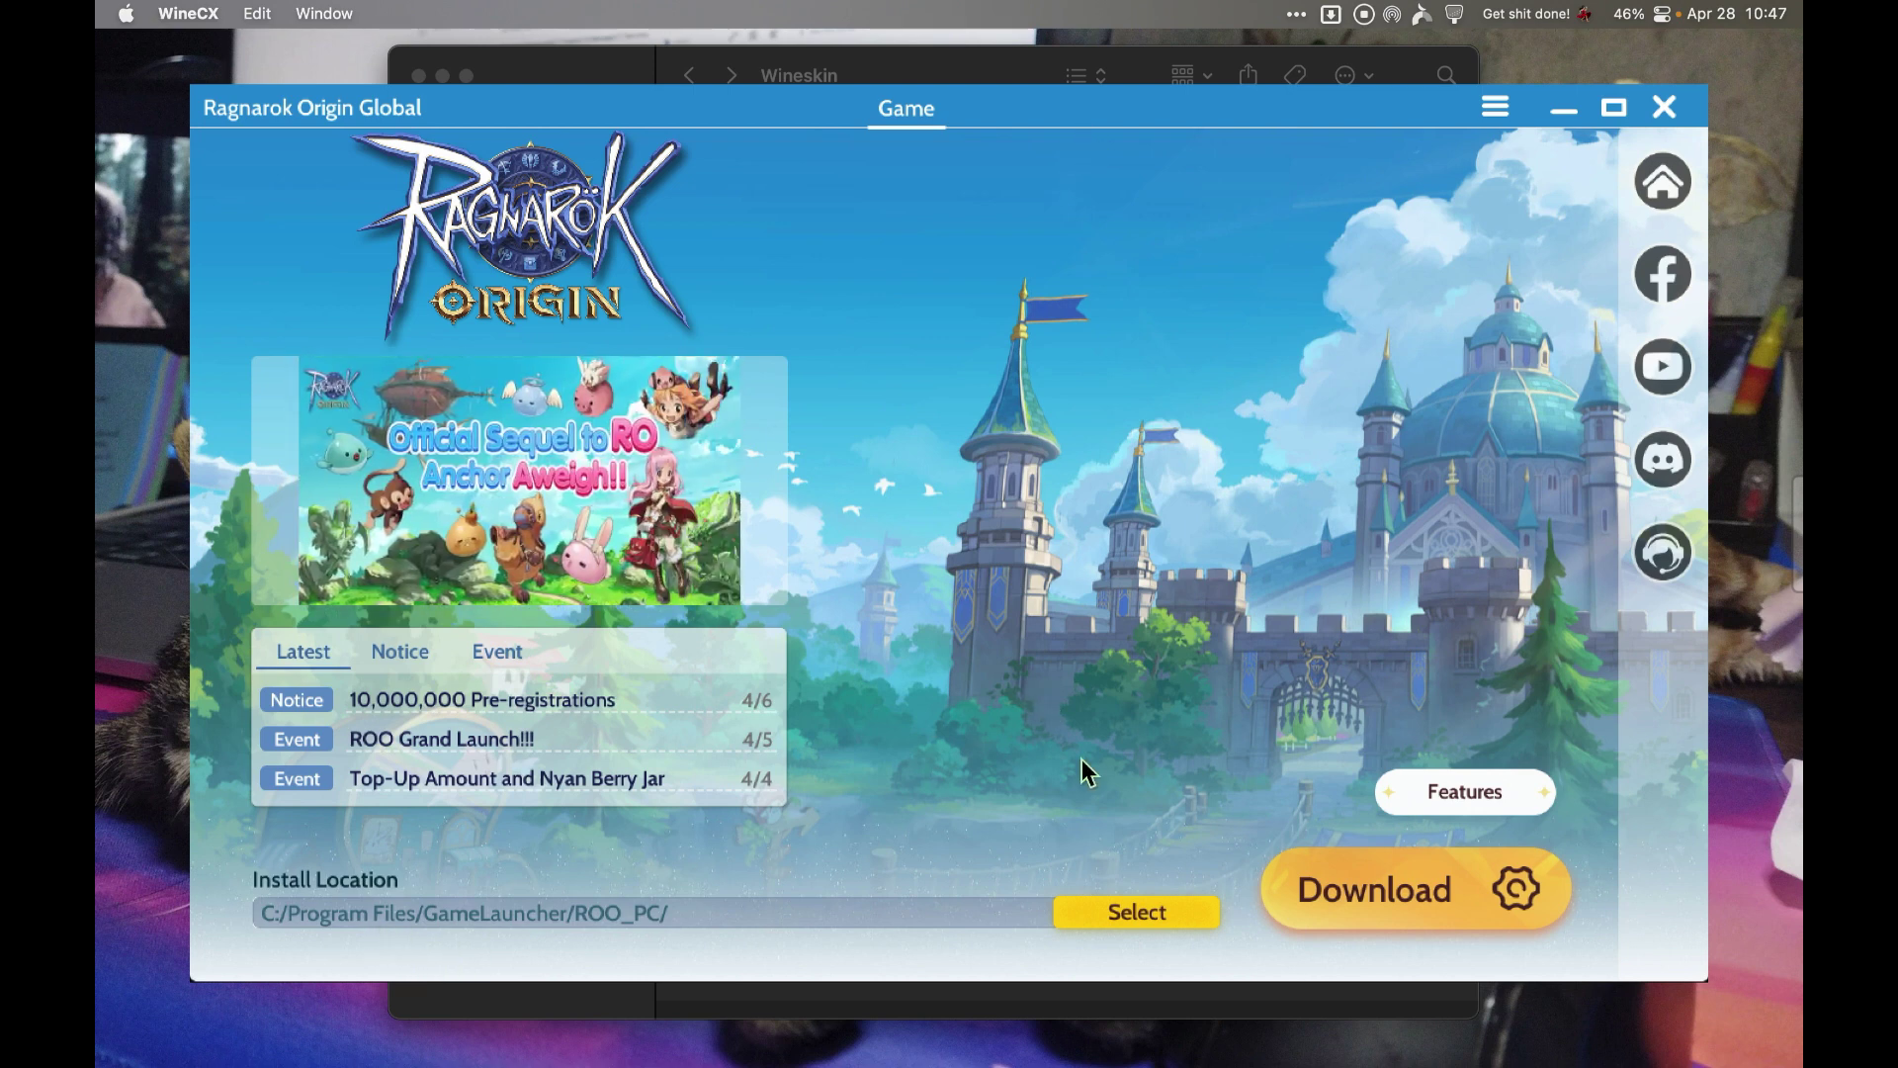
Step: Download the game files into C:/Program Files/GameLauncher/ROO_PC/ until Start appears
{"action": "left_click", "coordinate": [1386, 882]}
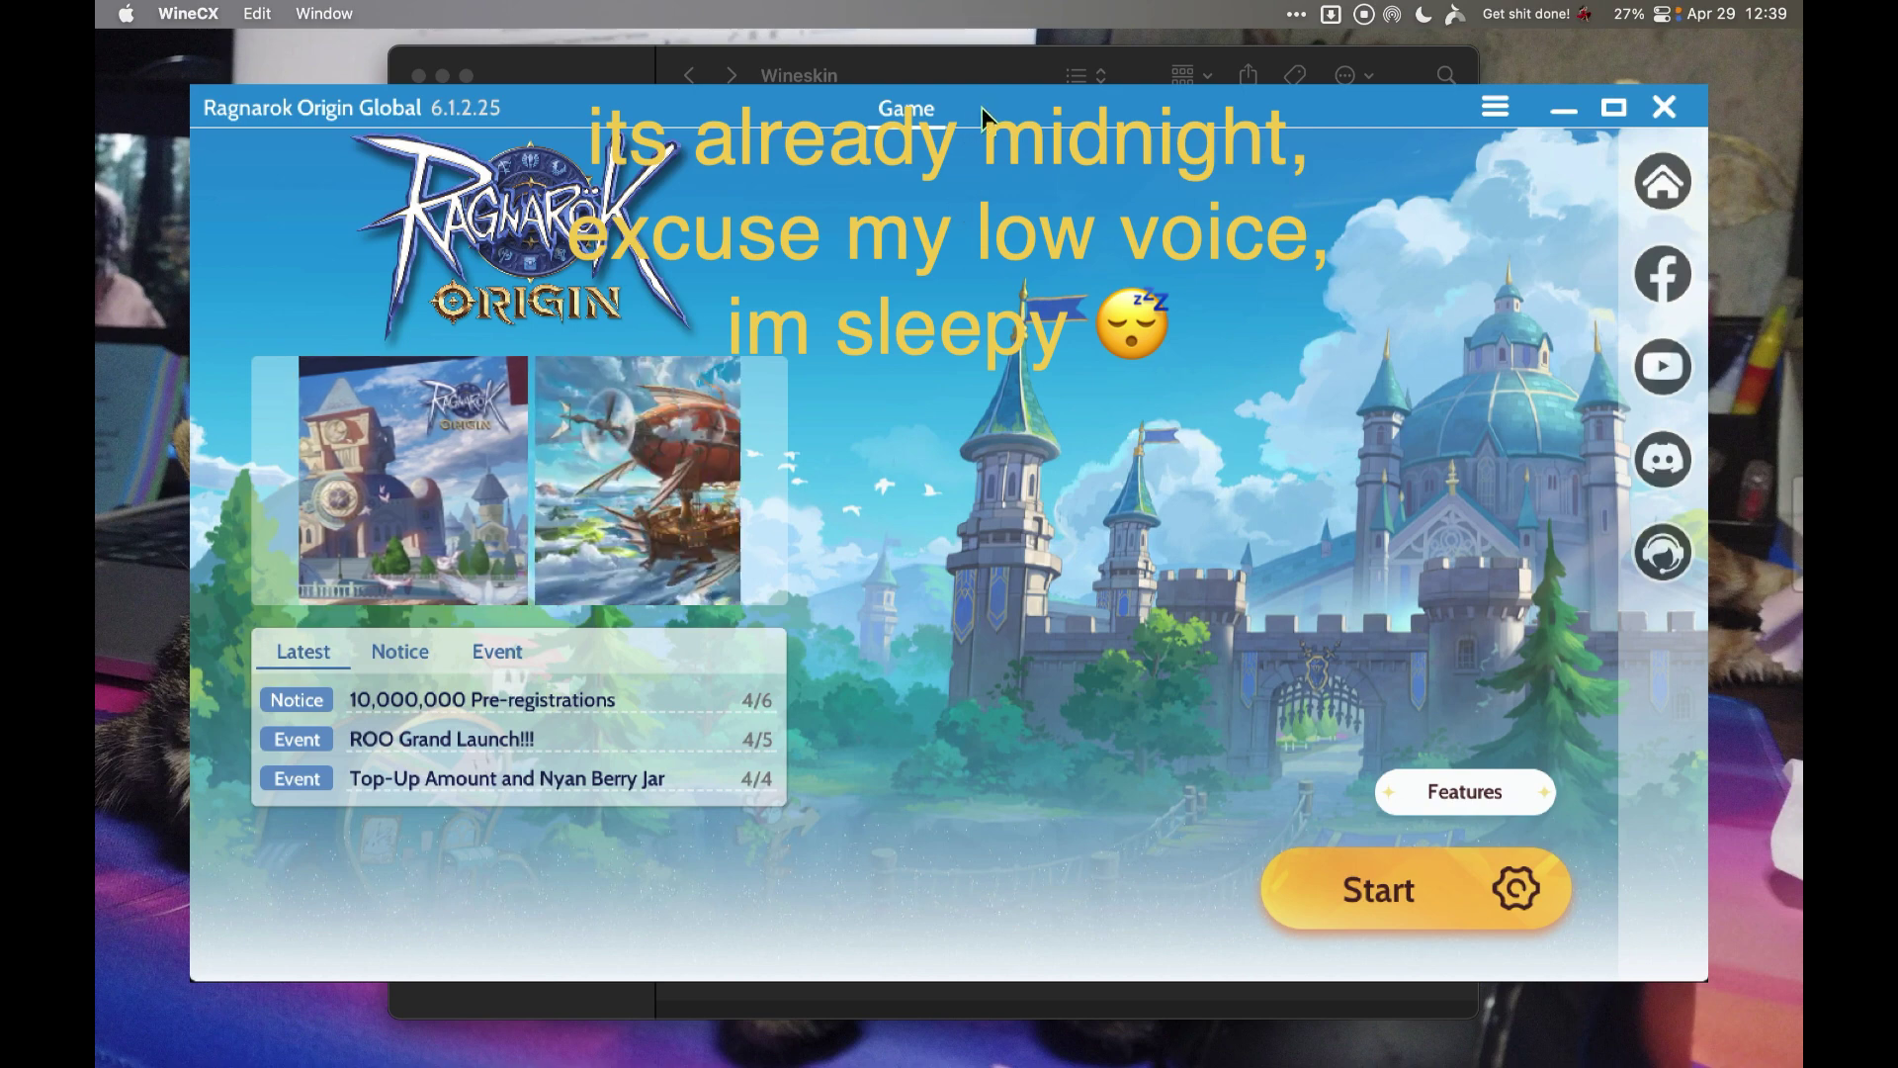
Step: Reposition the launcher window and start the game to its sign-in screen
{"action": "left_click_drag", "start_coordinate": [969, 106], "coordinate": [1019, 145]}
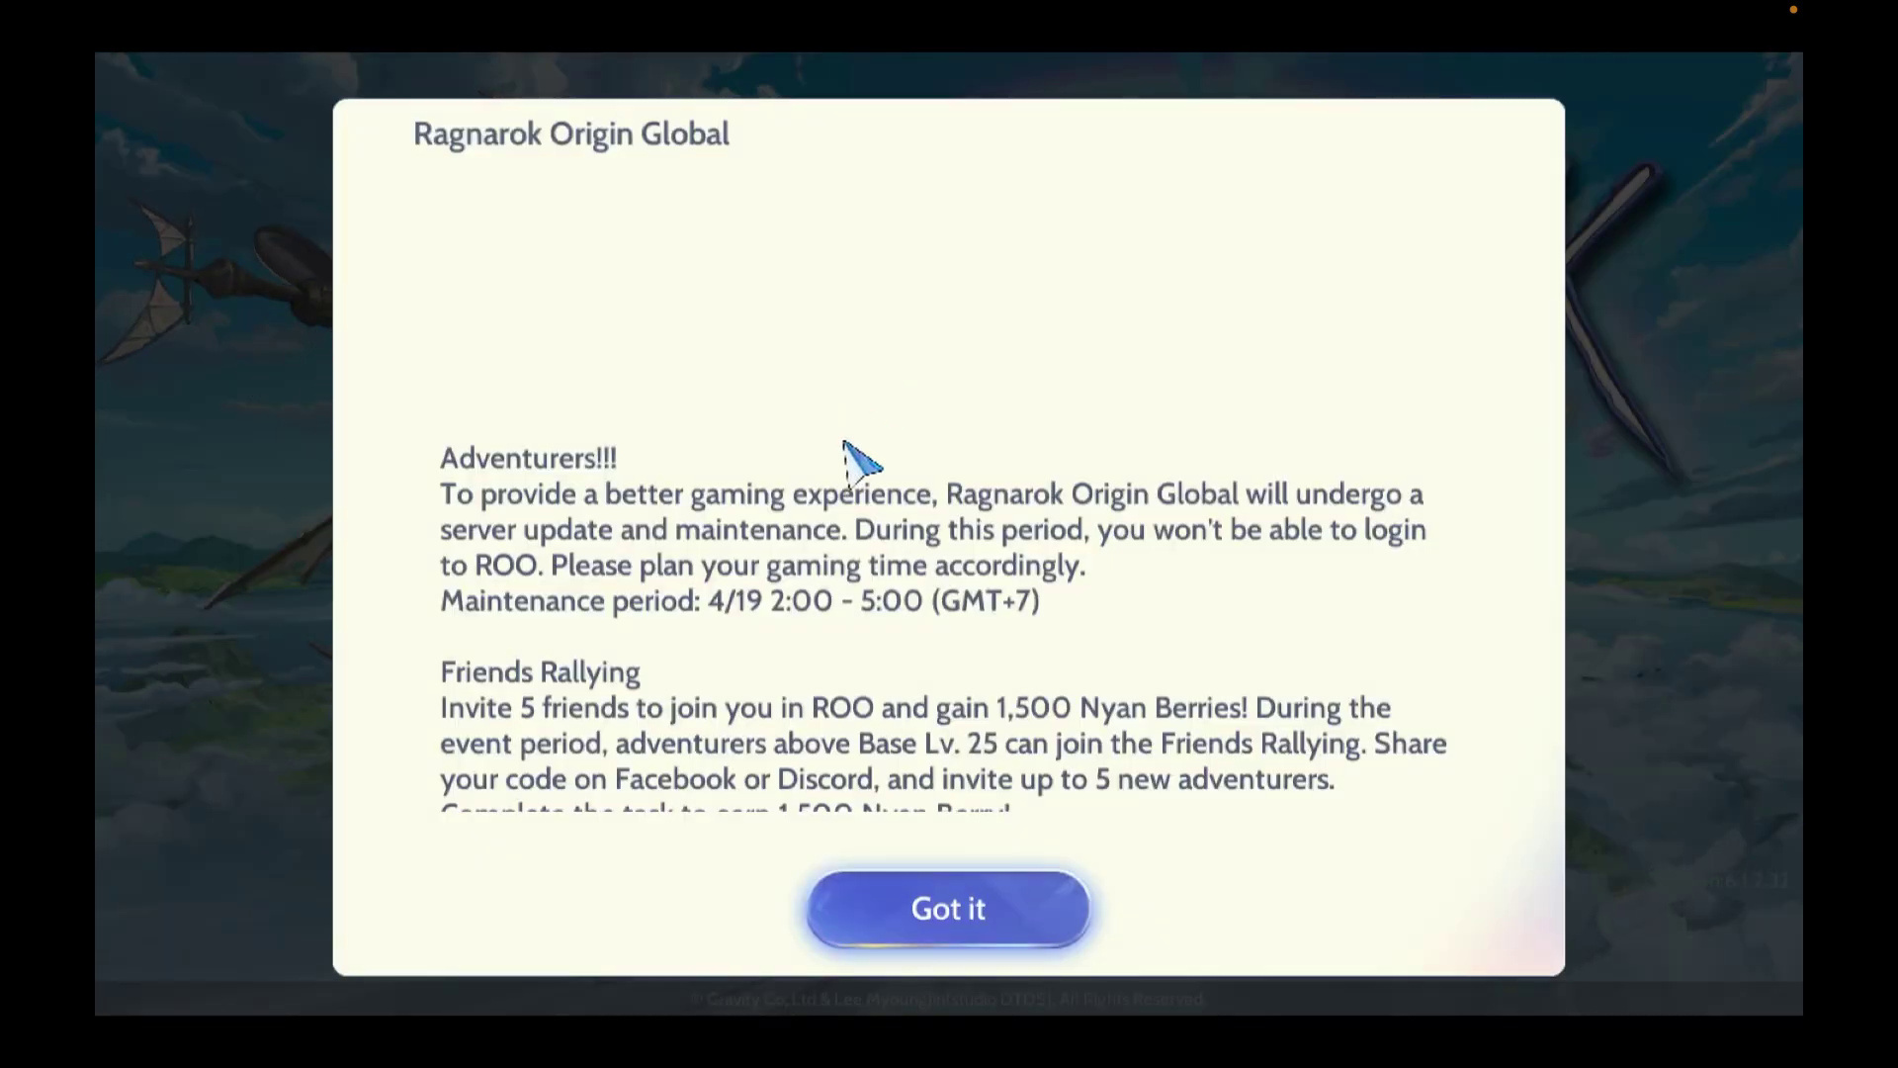
Step: Dismiss the maintenance notice and sign in with Visitor Login, accepting the guest account notice
{"action": "left_click", "coordinate": [937, 902]}
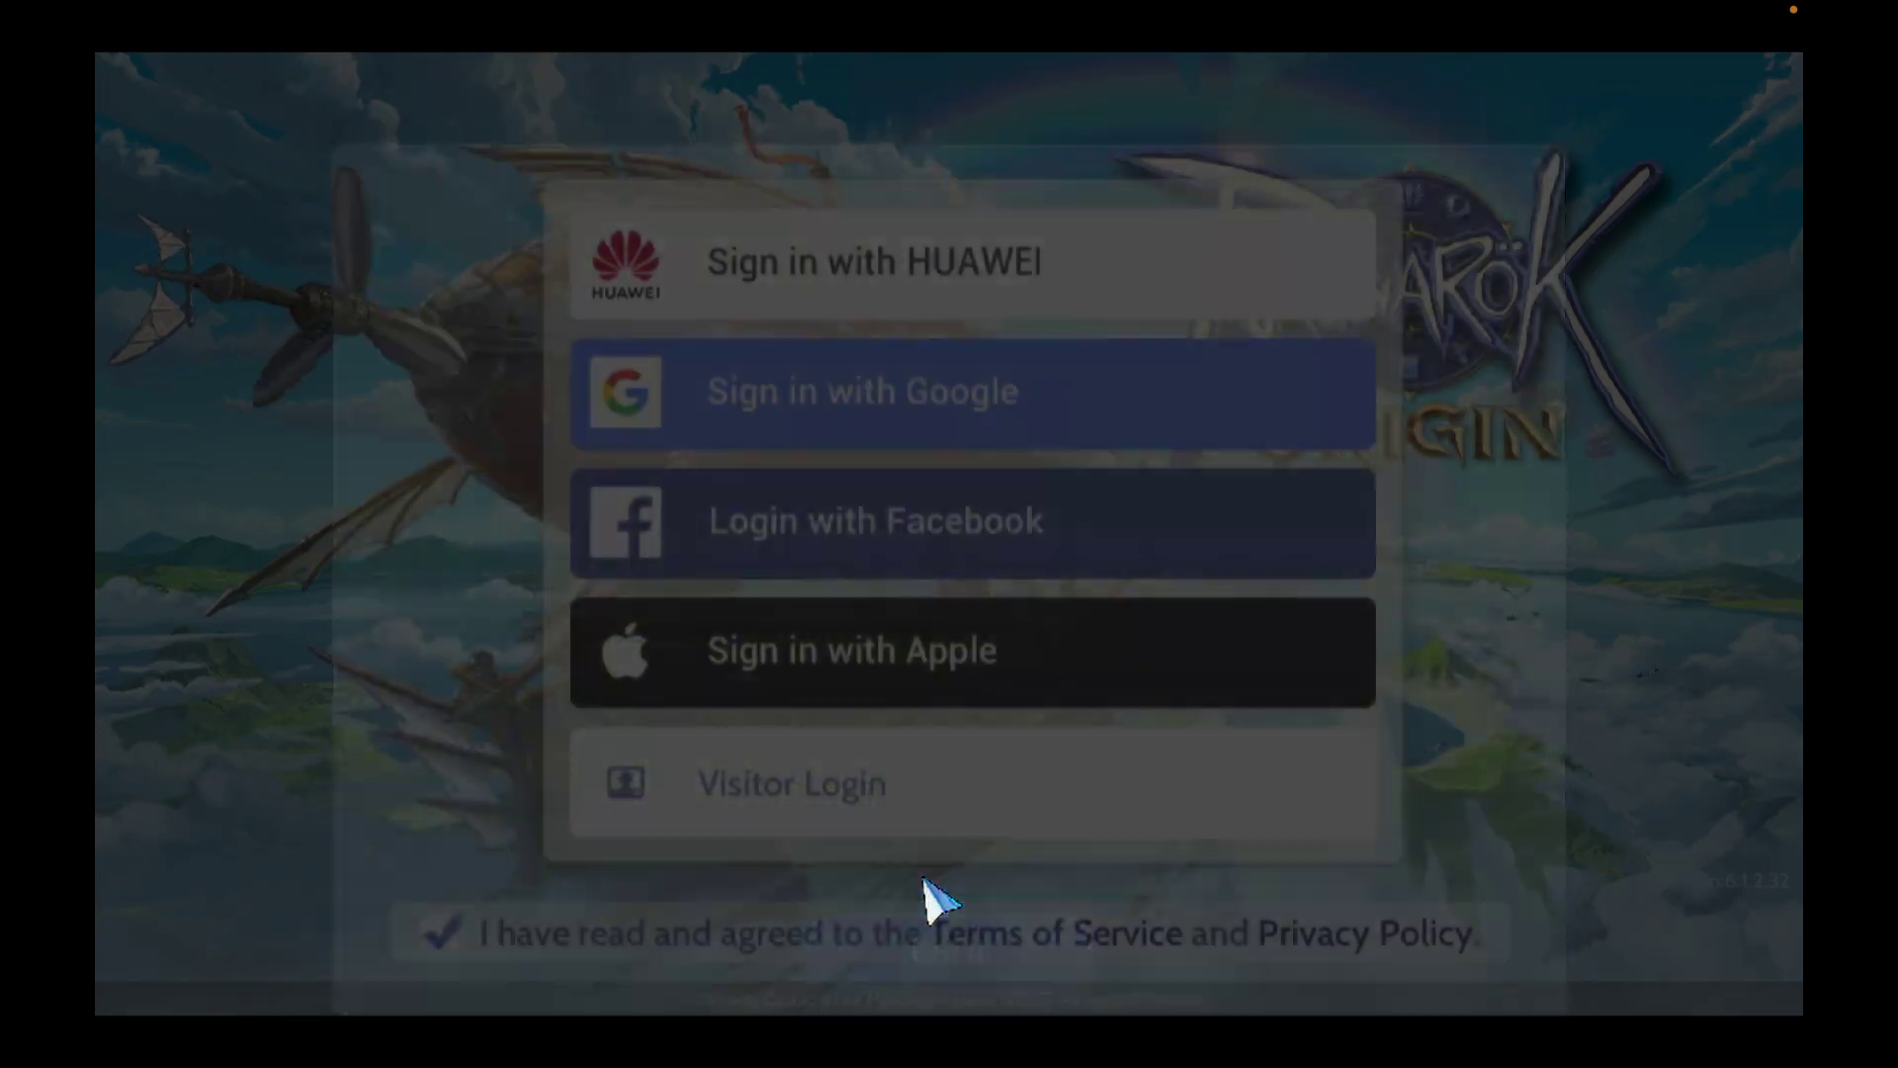
{"action": "left_click", "coordinate": [860, 792]}
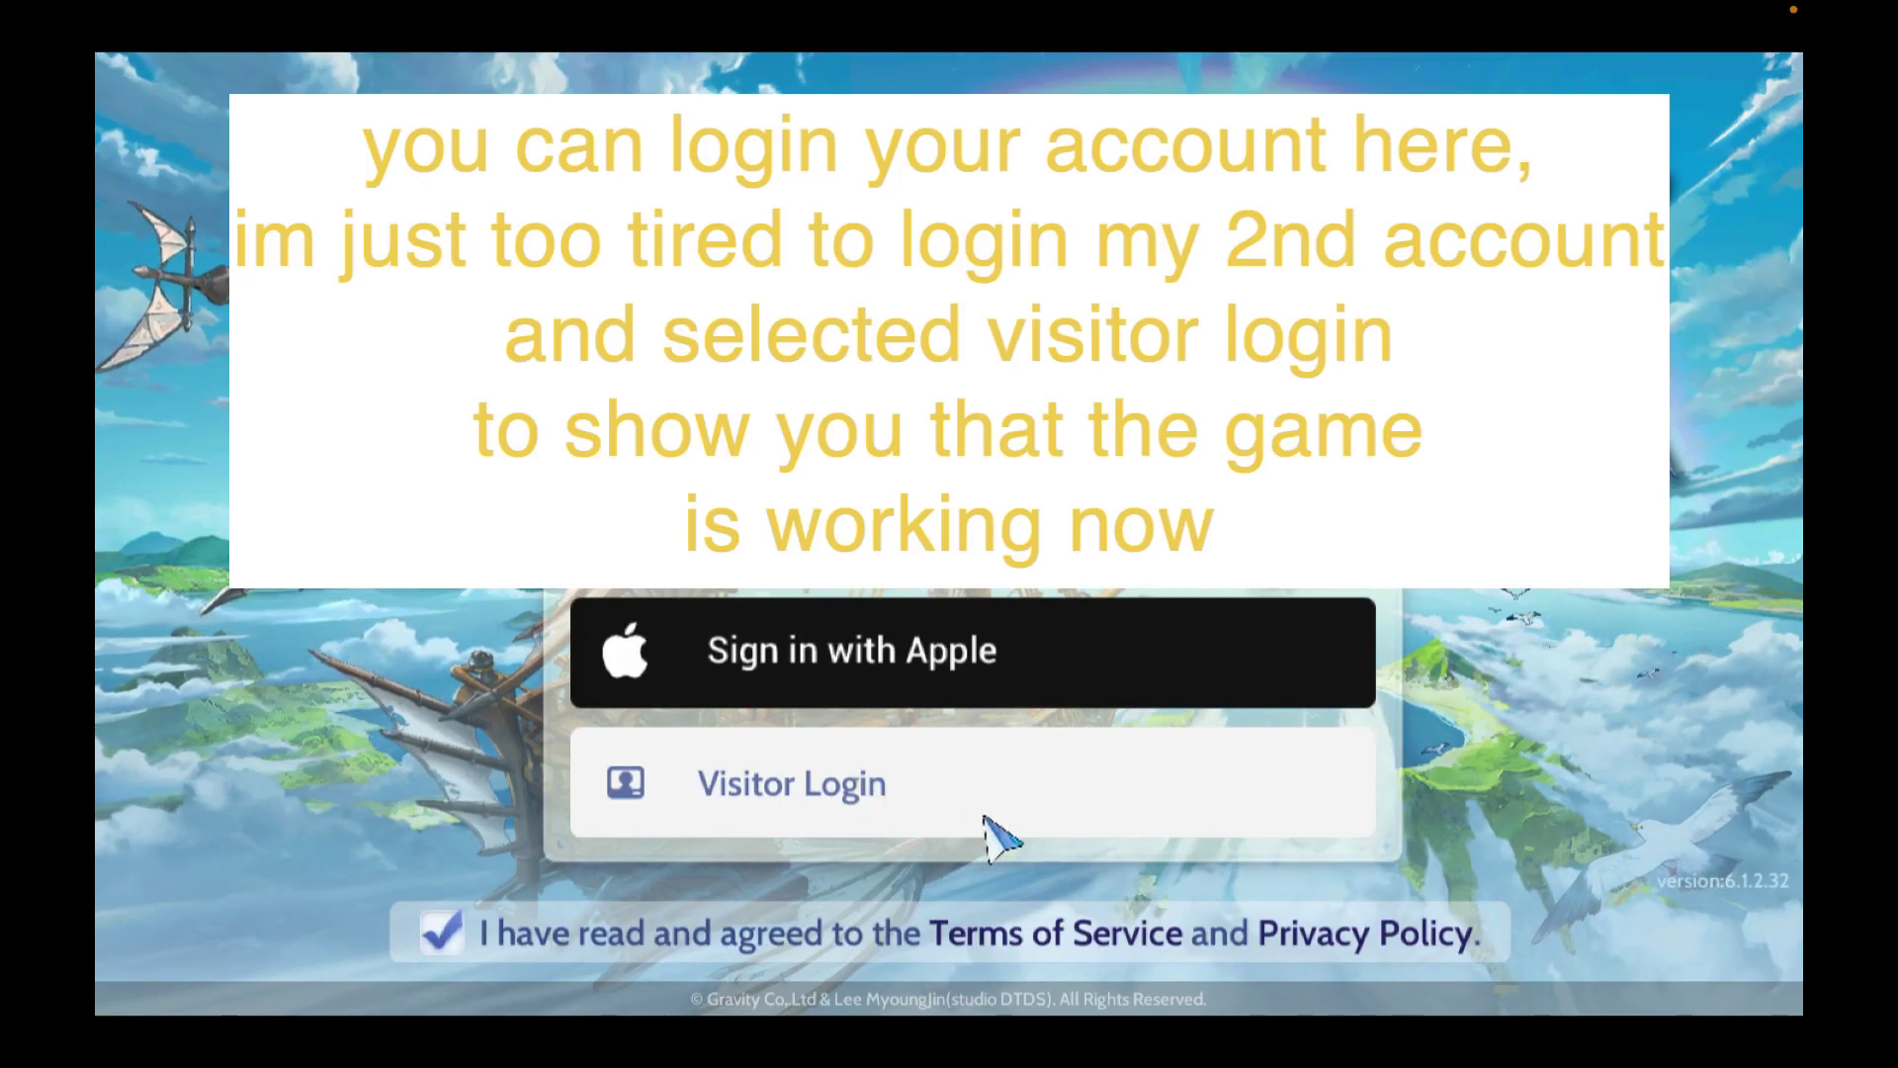
{"action": "left_click", "coordinate": [886, 792]}
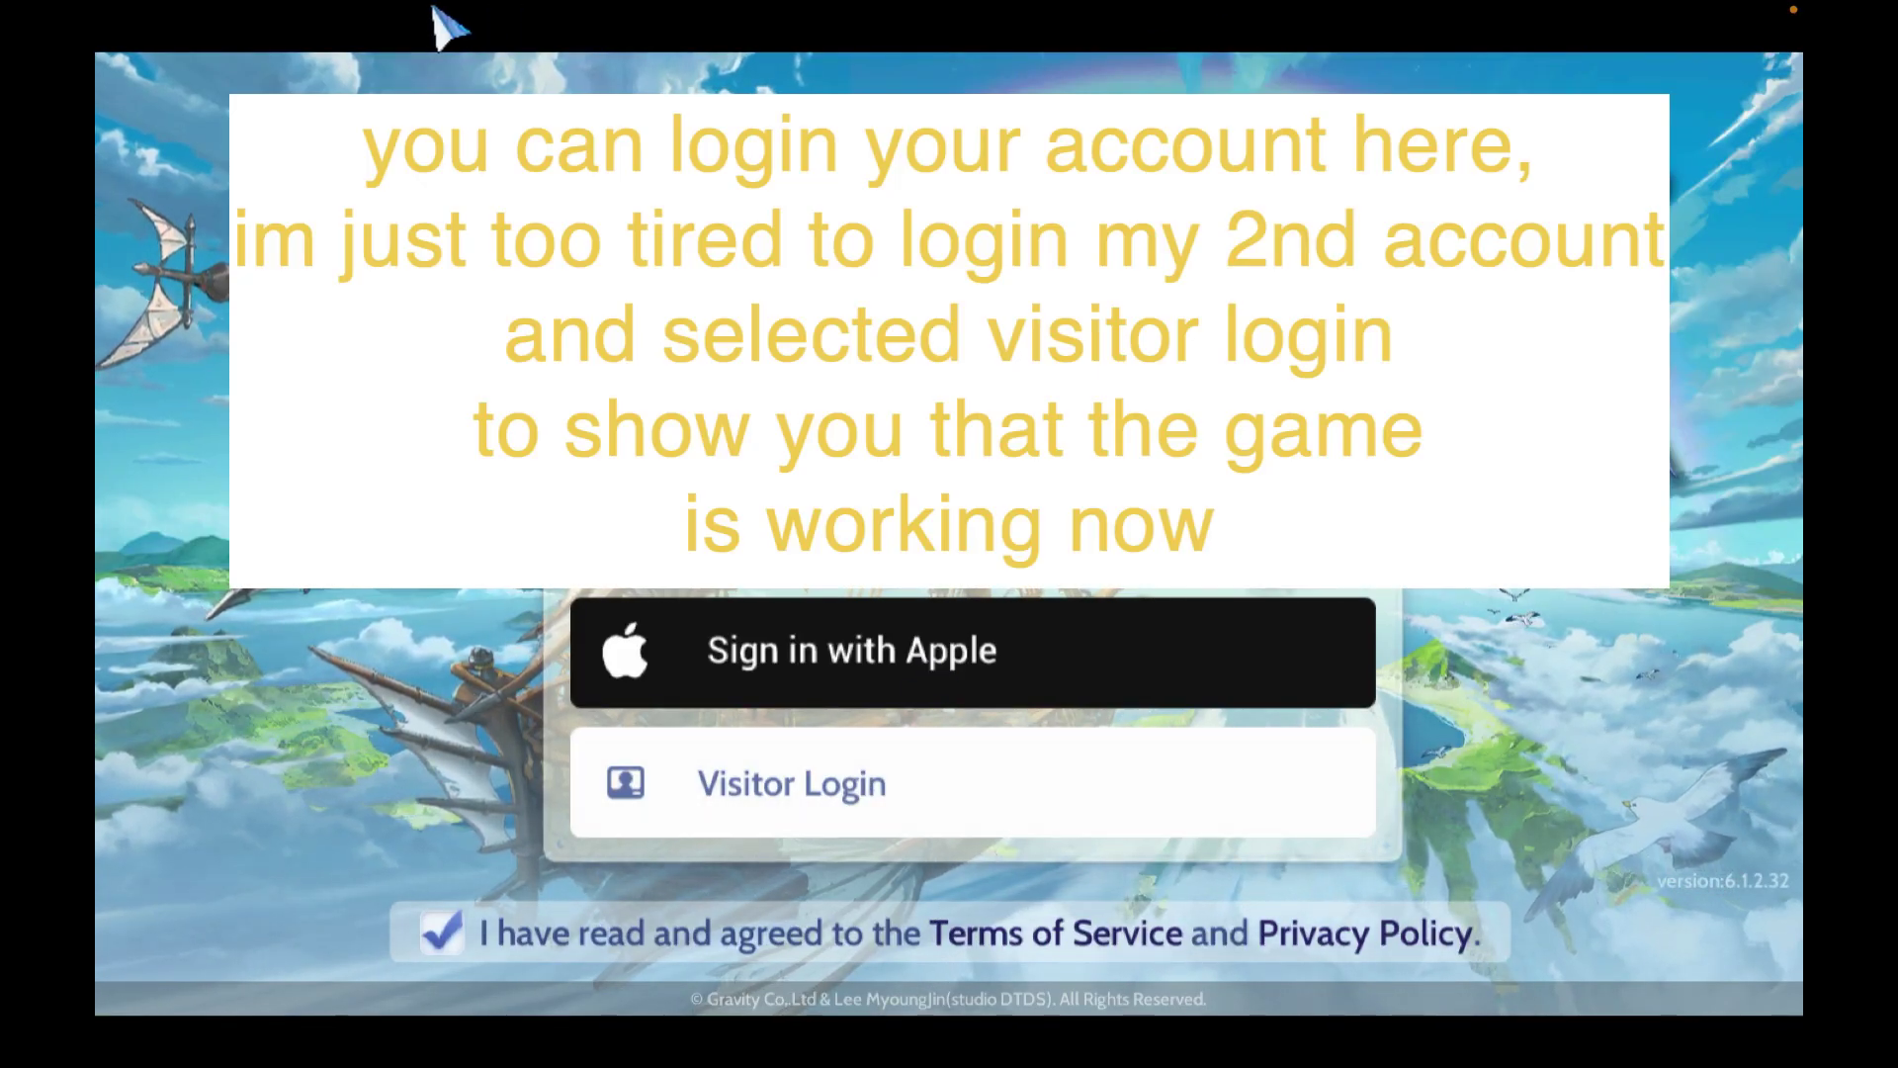
{"action": "left_click", "coordinate": [681, 781]}
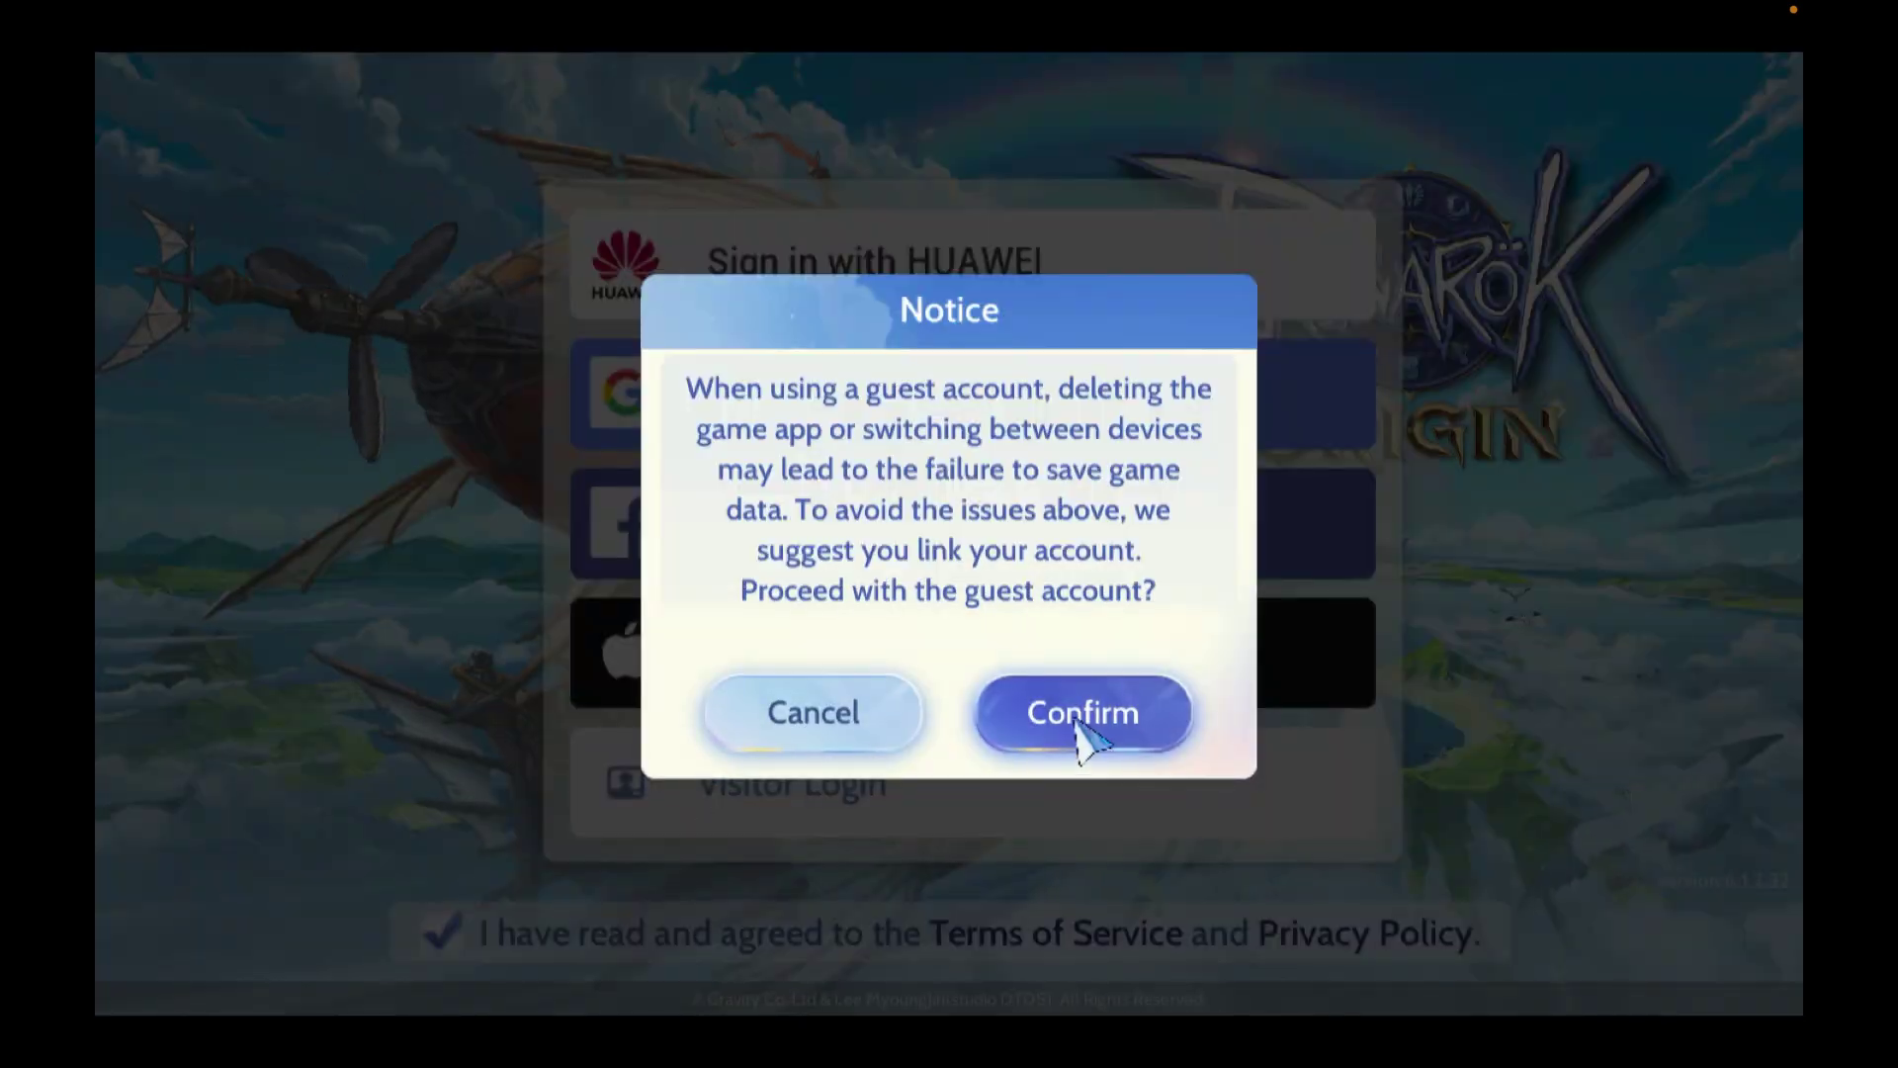
{"action": "left_click", "coordinate": [1075, 727]}
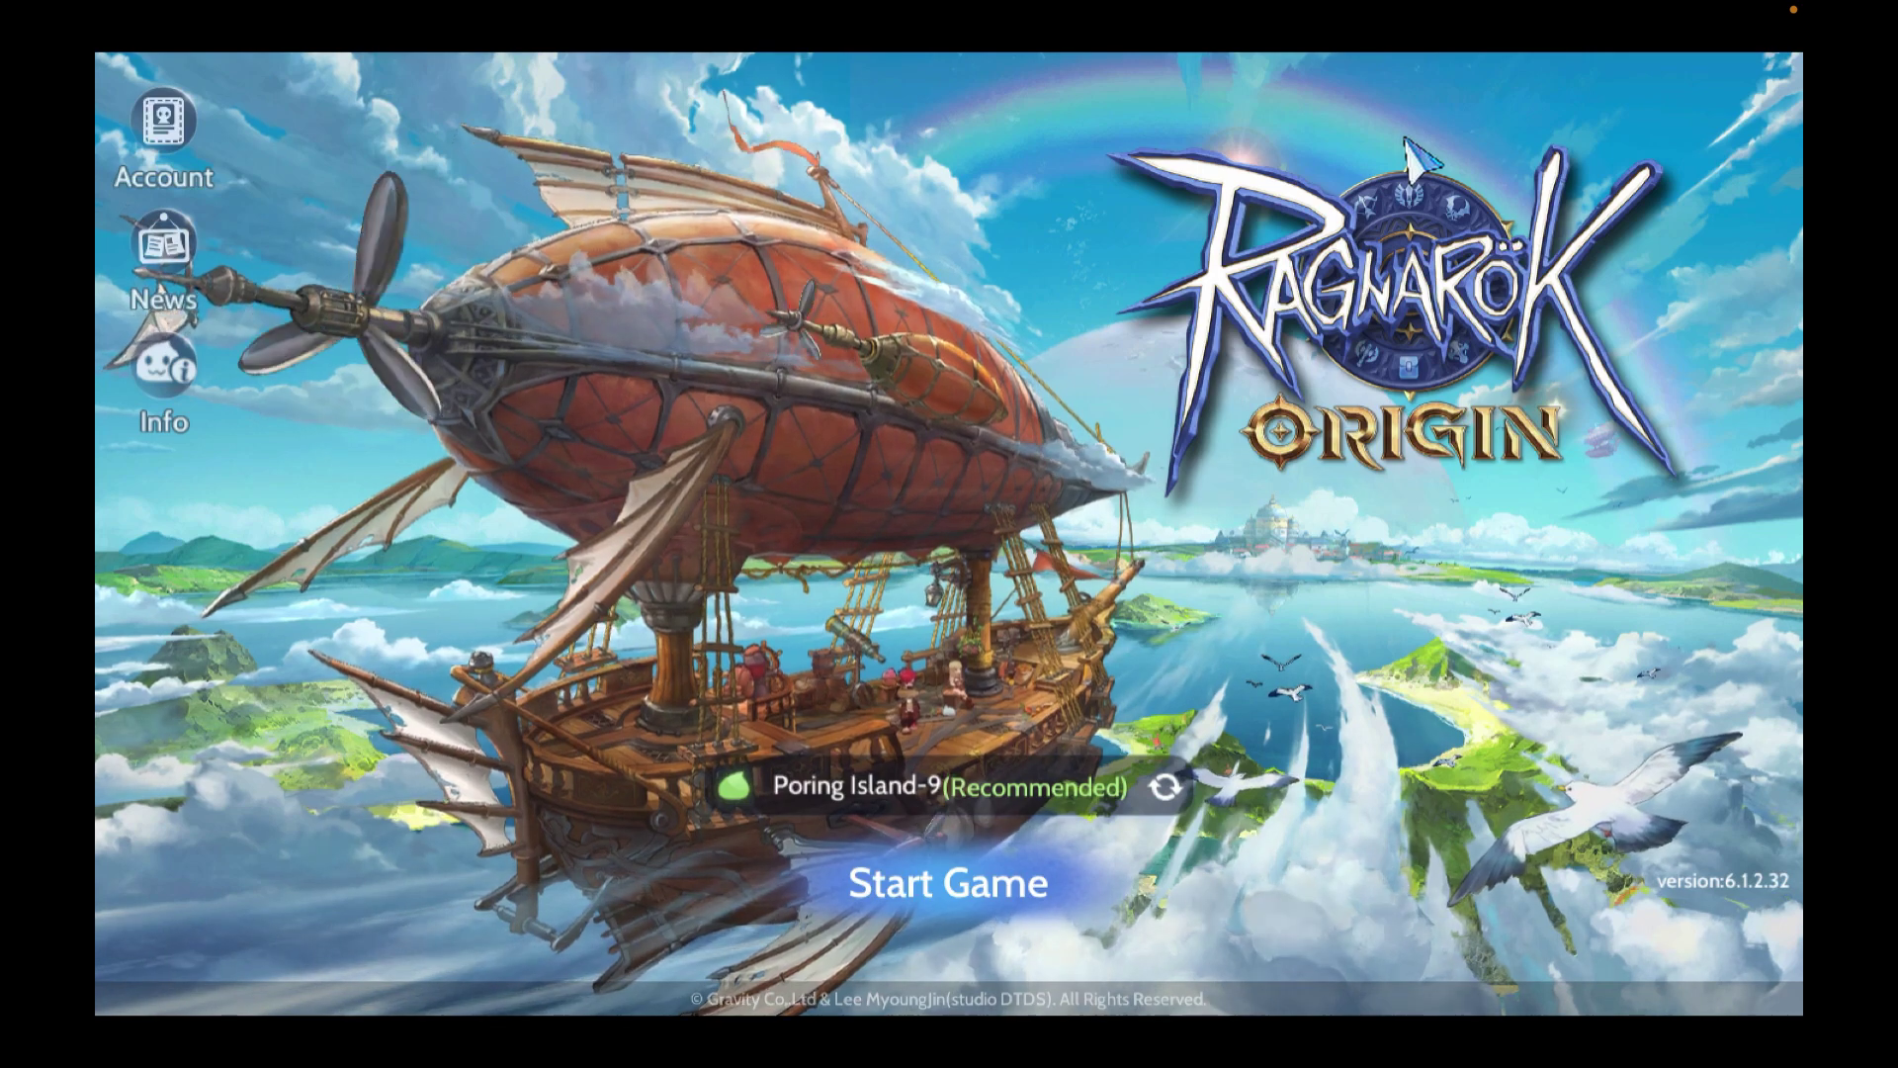
Step: Check the account linking panel, then start the game on server Poring Island-9
{"action": "key", "text": "XF86AudioRaiseVolume"}
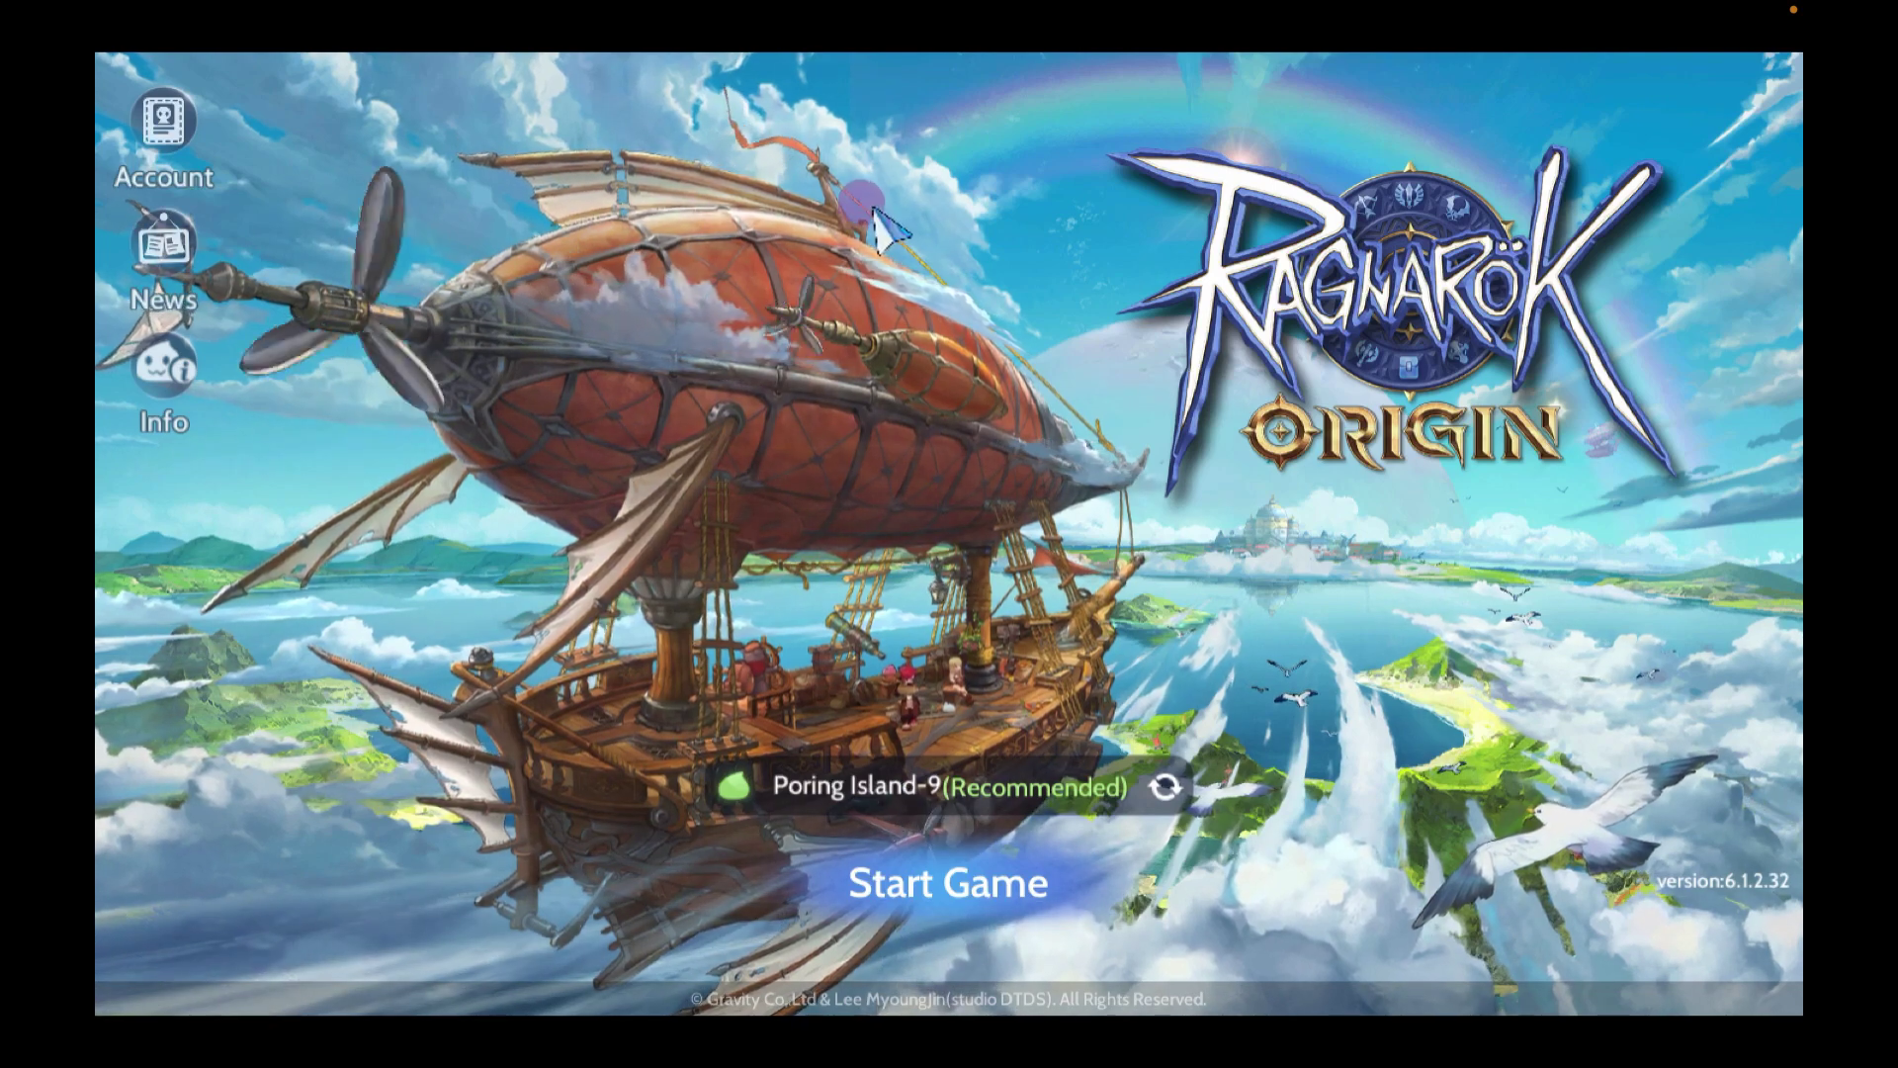
{"action": "left_click", "coordinate": [166, 137]}
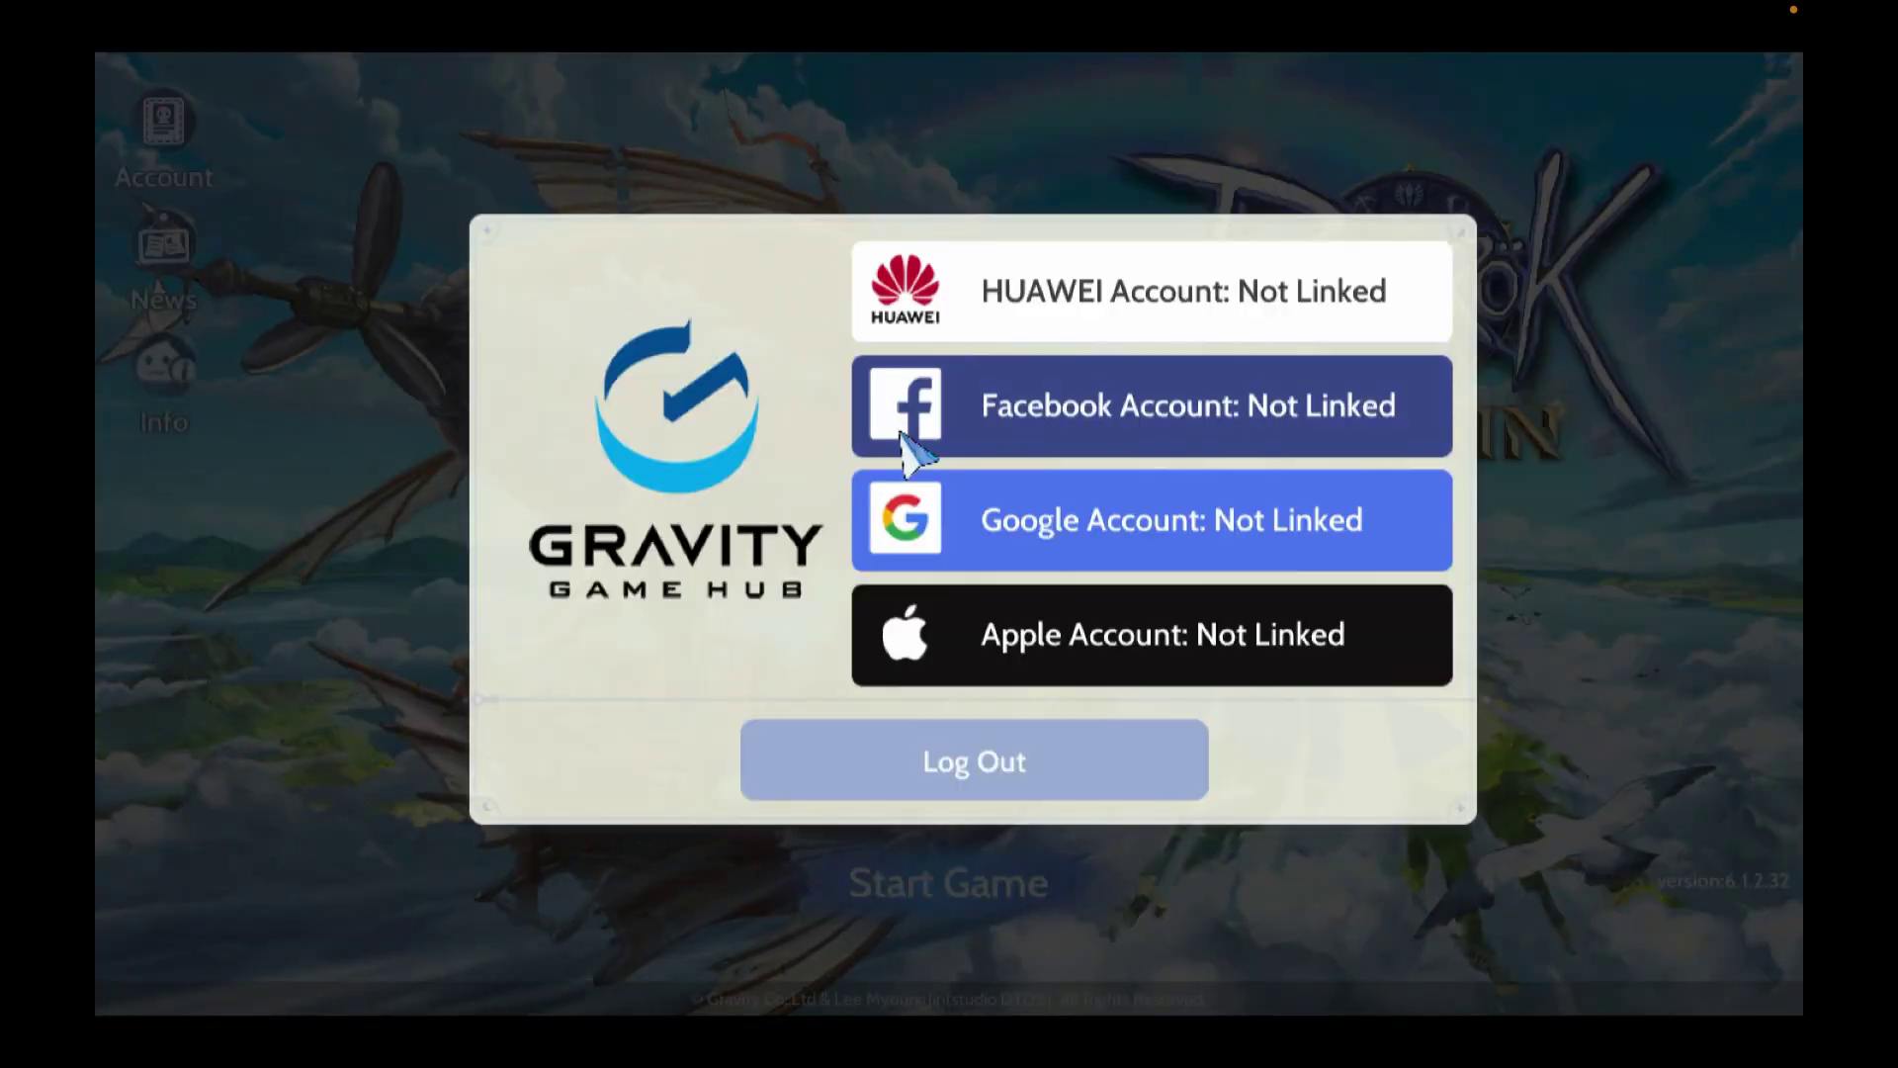
{"action": "left_click", "coordinate": [427, 682]}
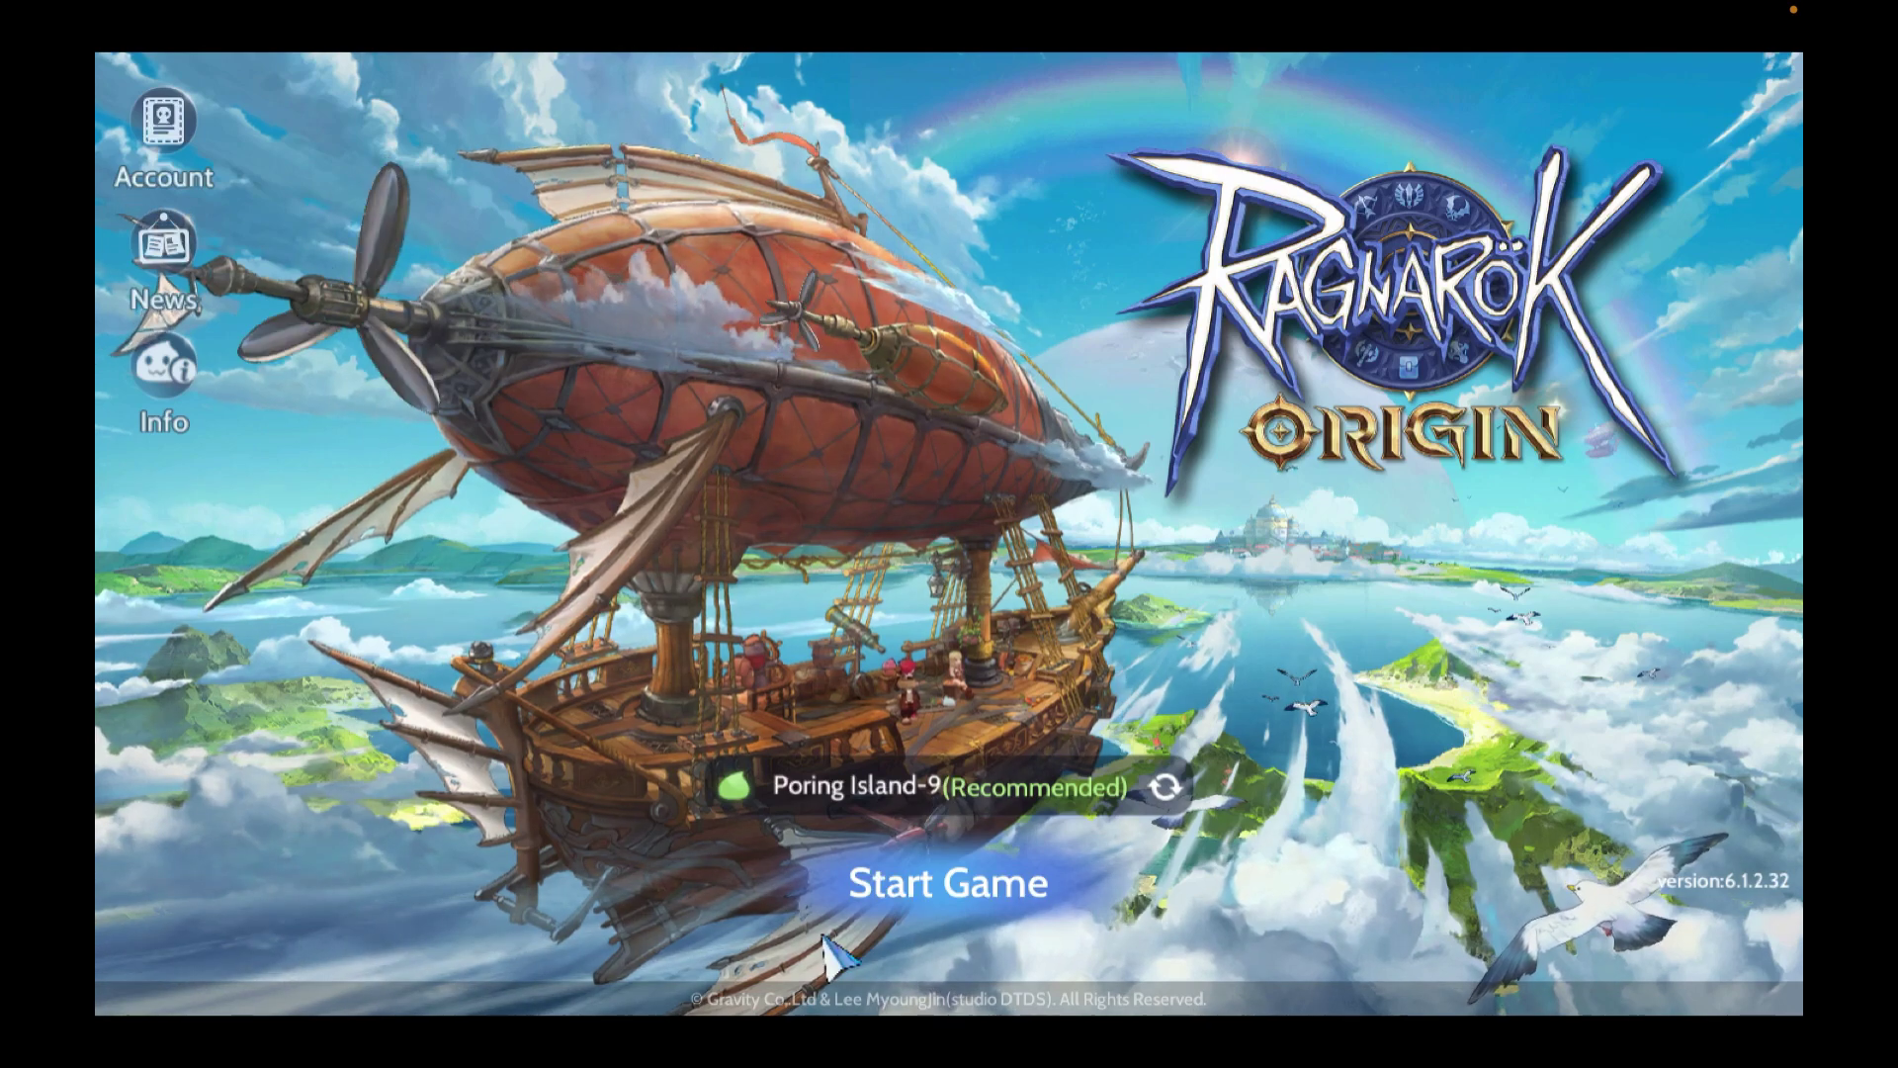
{"action": "left_click", "coordinate": [869, 878]}
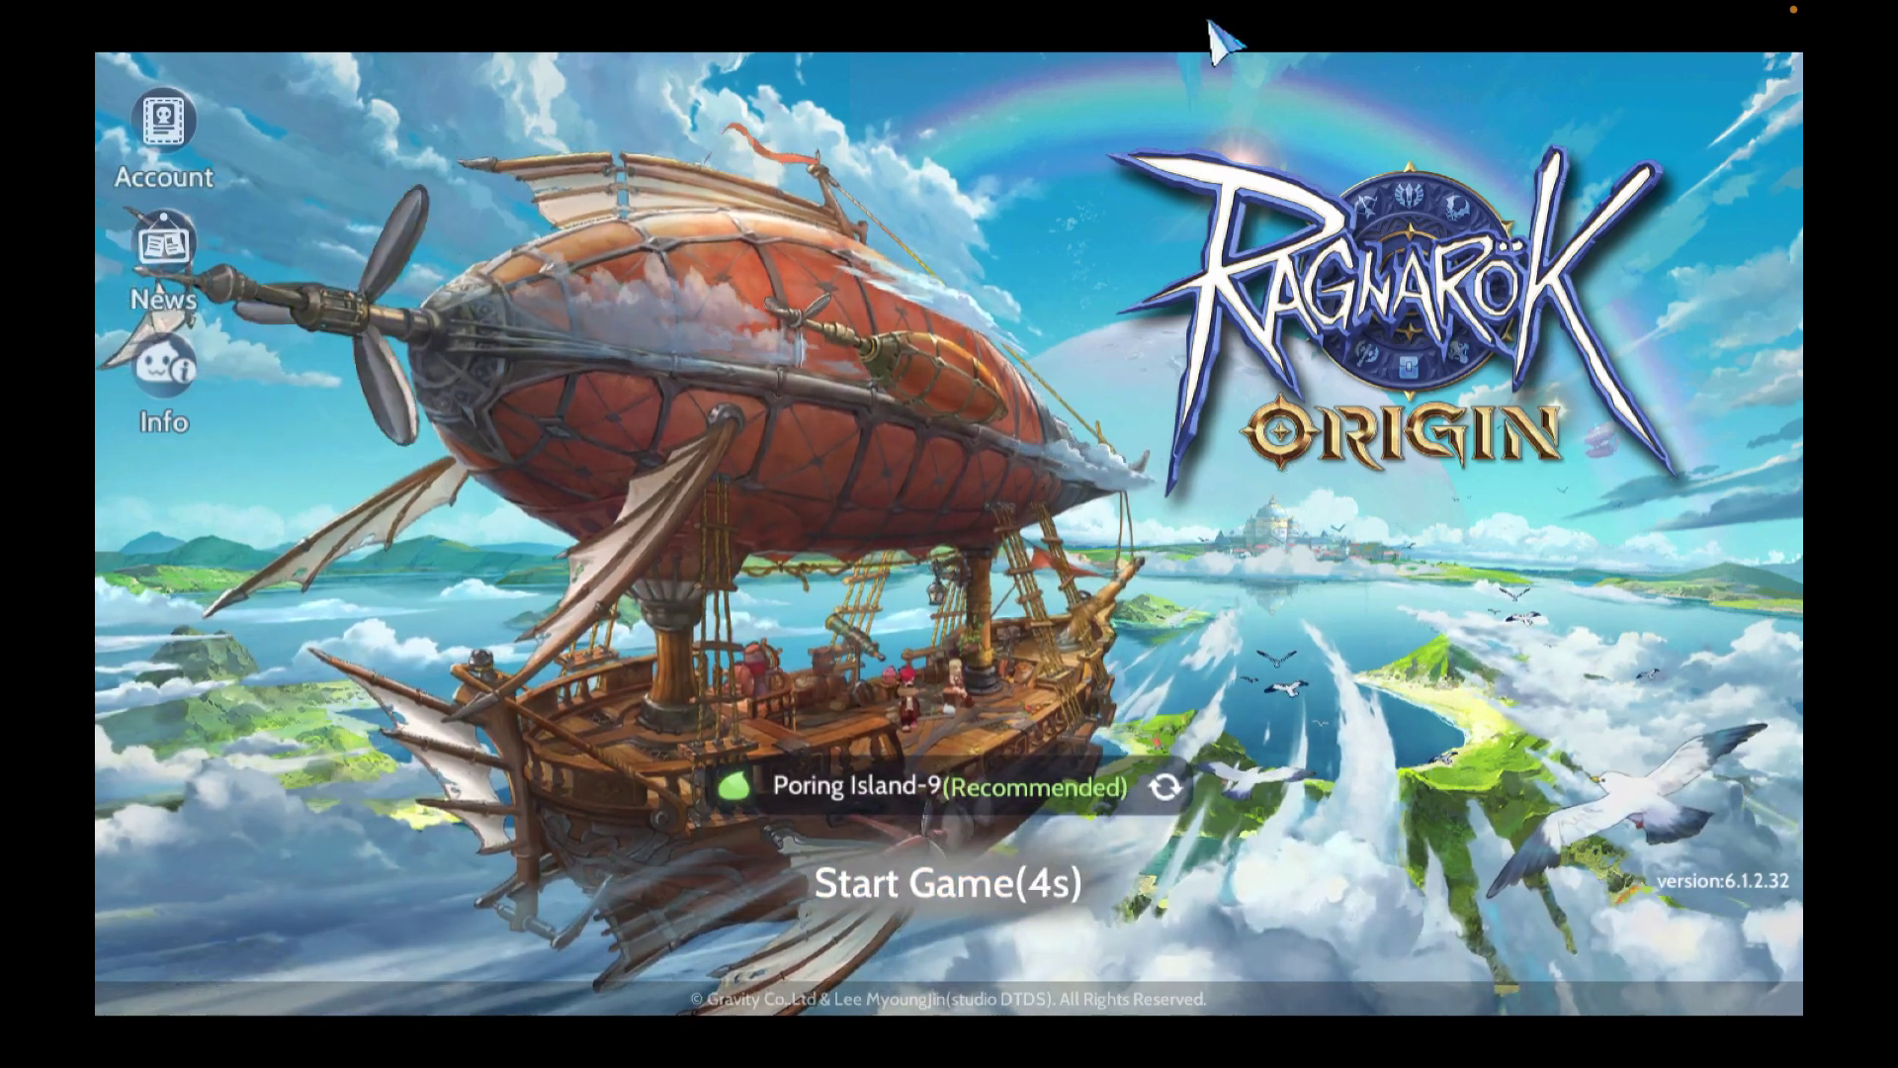
{"action": "left_click", "coordinate": [1150, 850]}
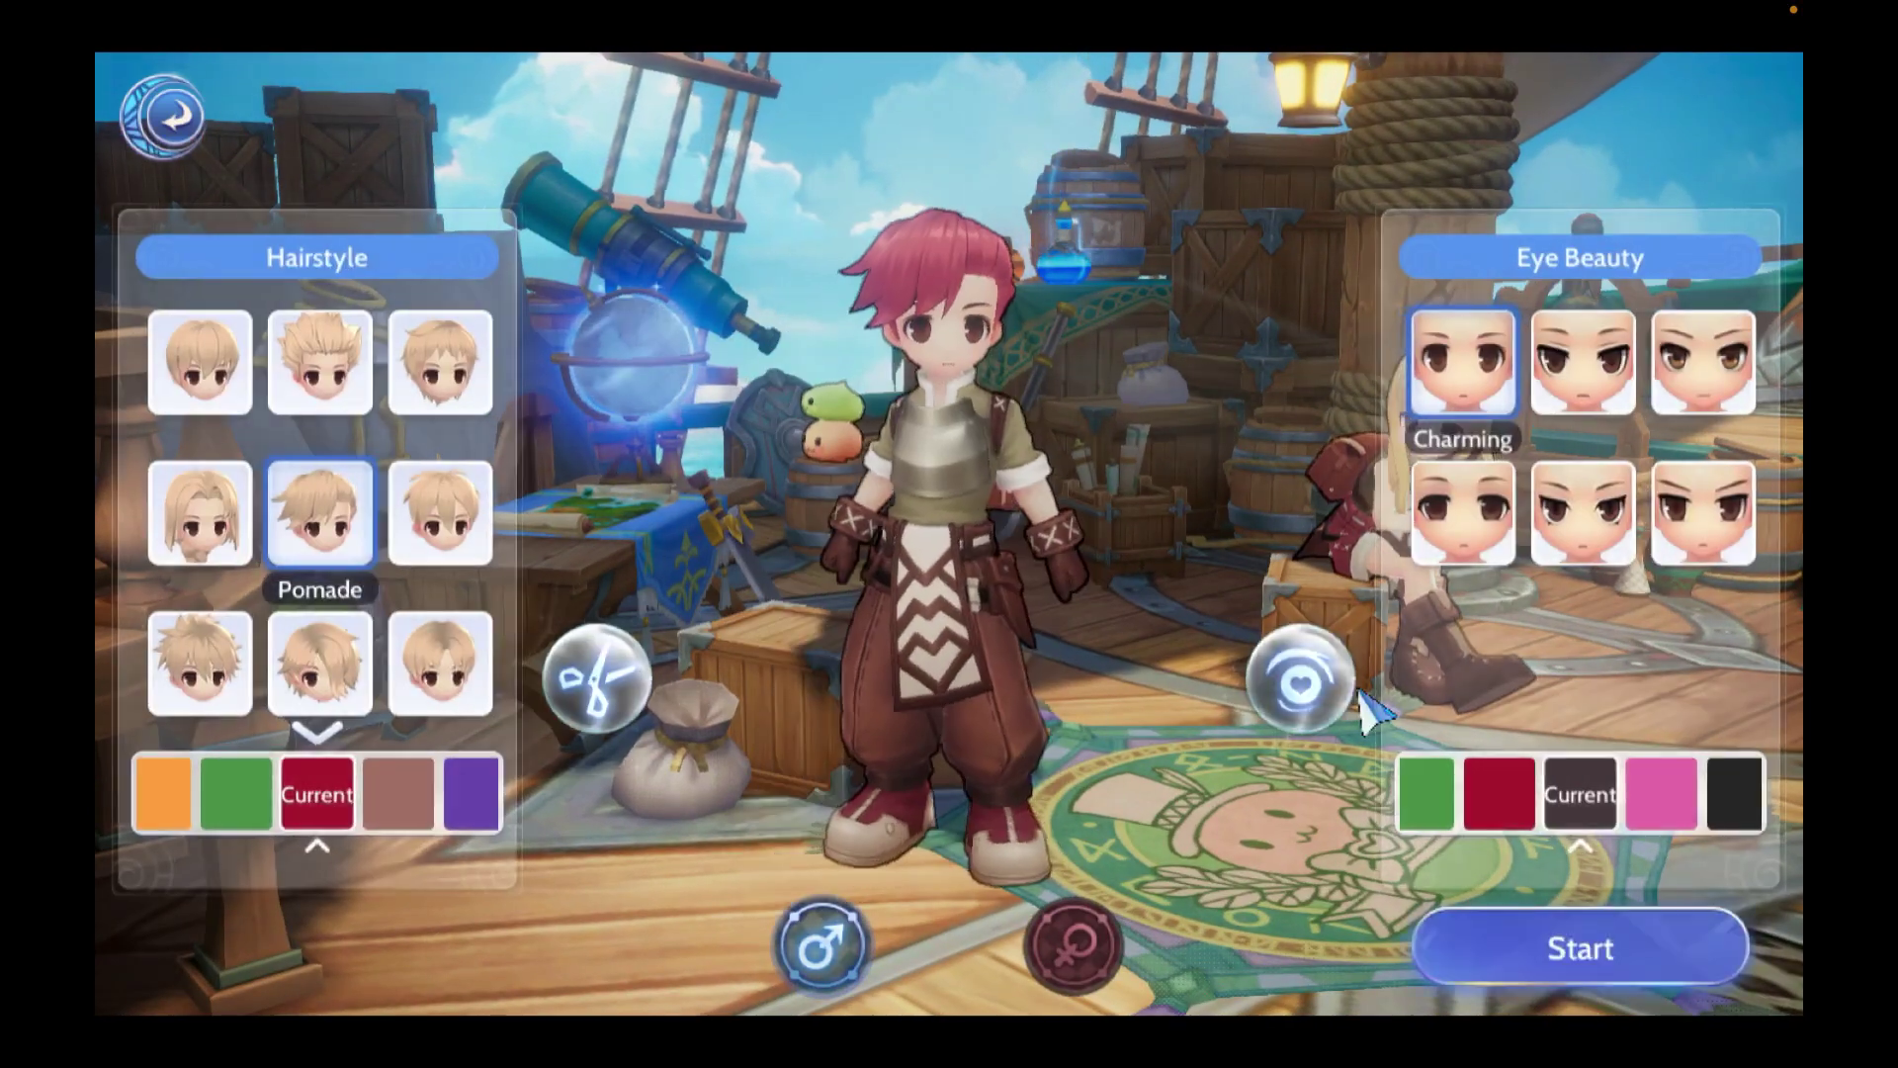
Step: Confirm the new character, play in the Novice Academy, then quit the game from the top-right menu
{"action": "left_click", "coordinate": [1613, 947]}
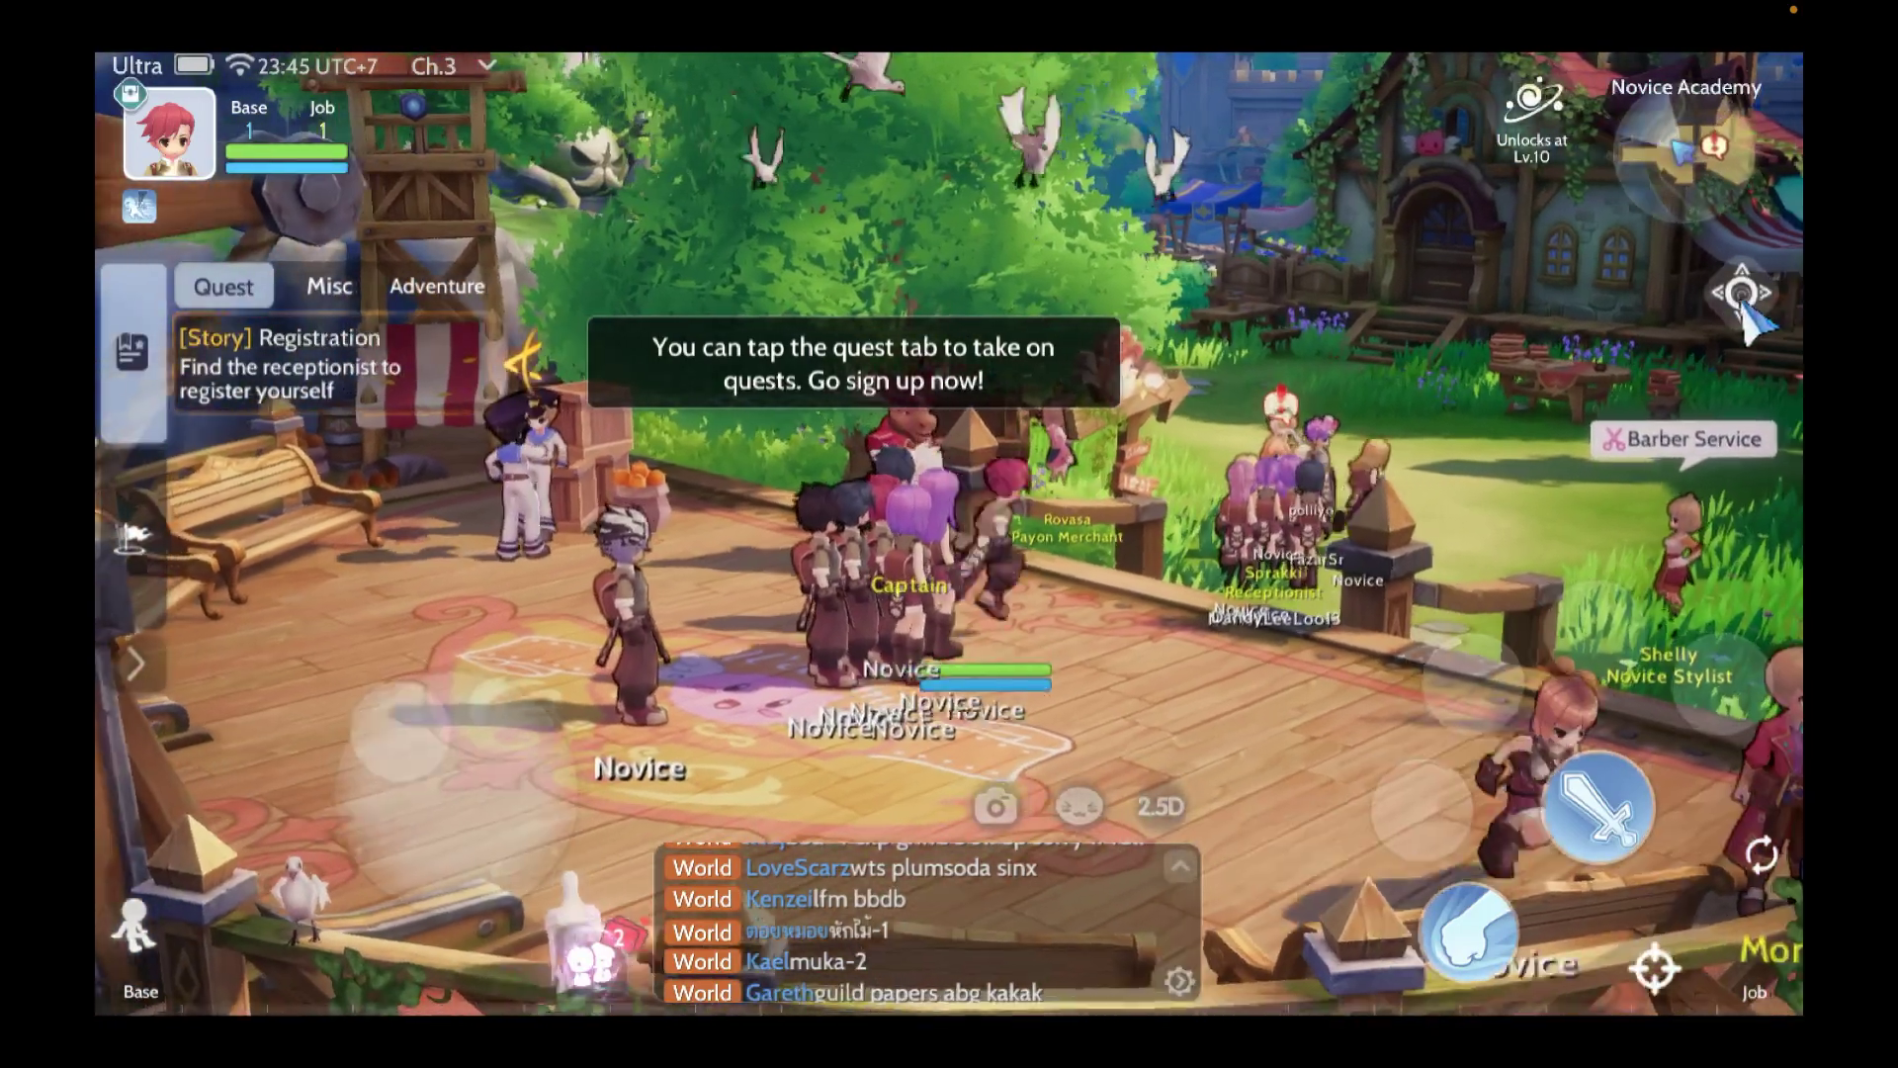
{"action": "left_click", "coordinate": [1742, 295]}
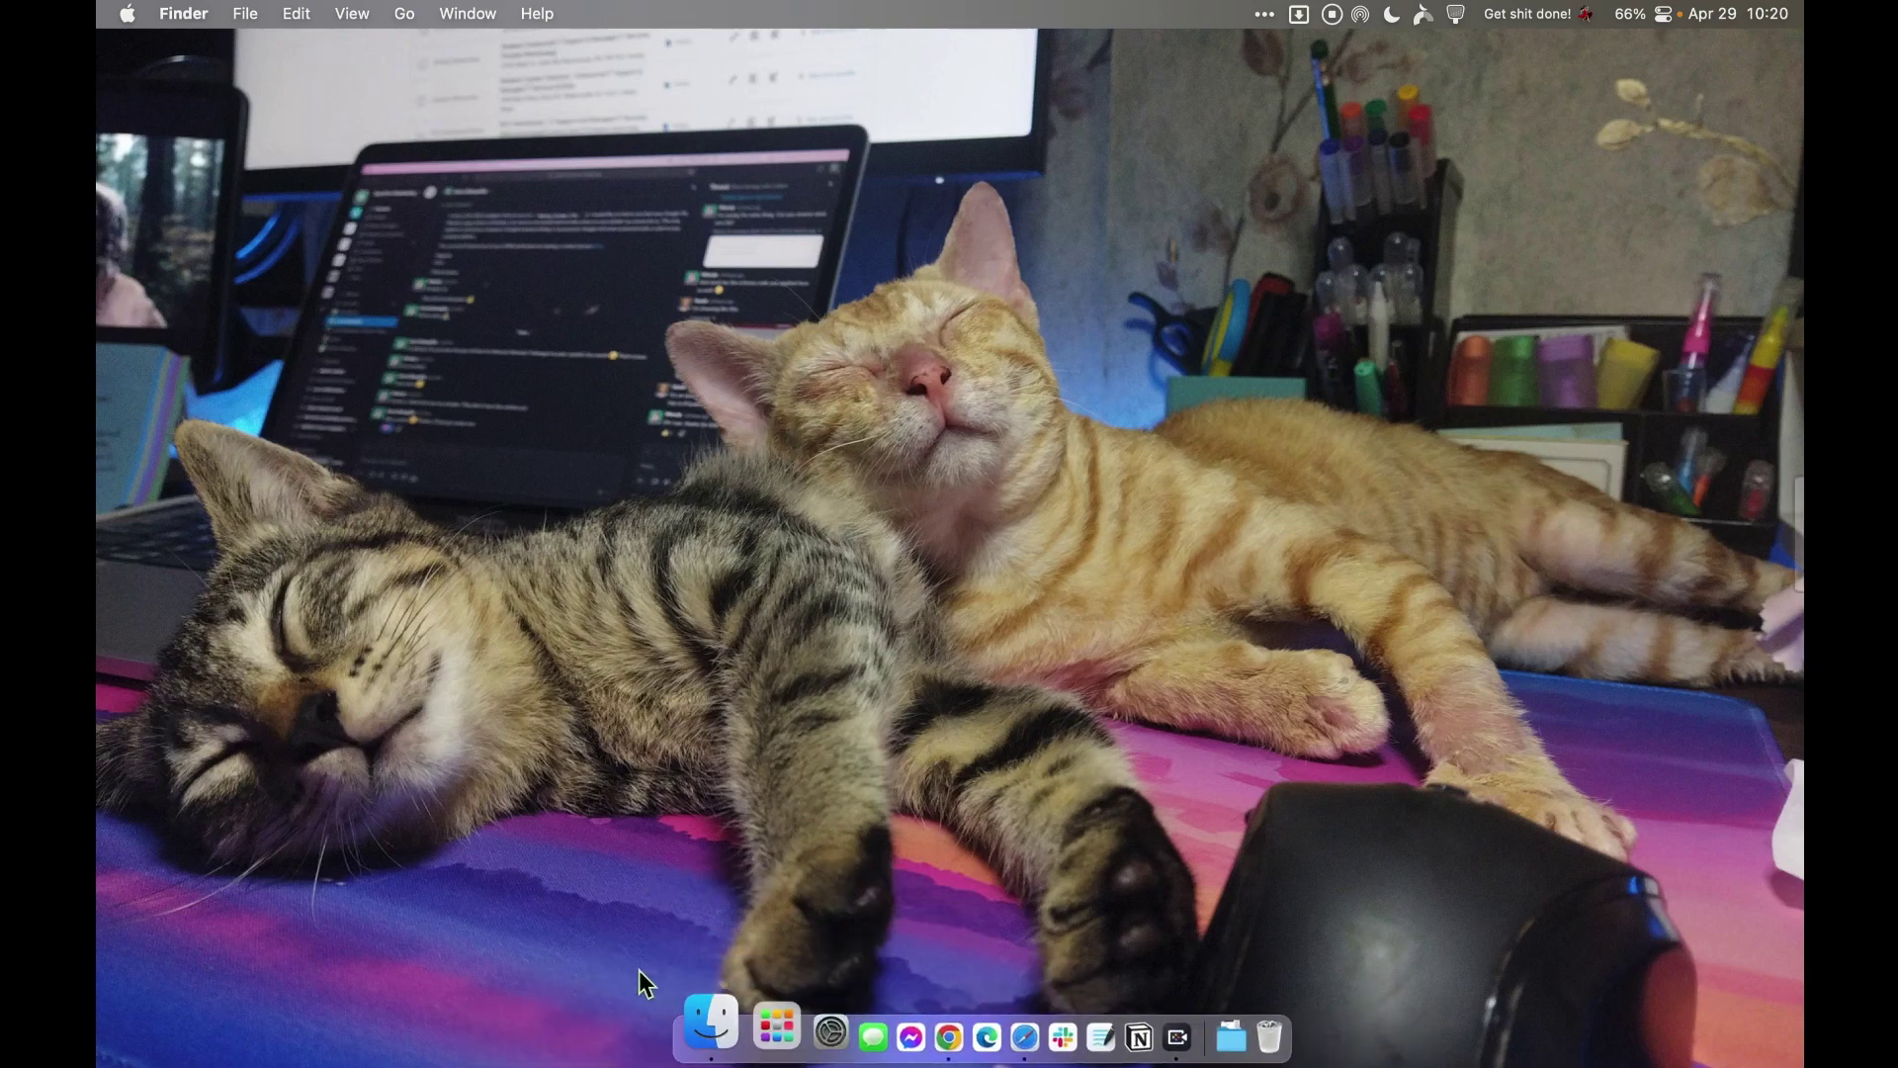
Step: Open a Finder window and navigate from Home through Applications into the Wineskin folder
{"action": "left_click", "coordinate": [696, 1028]}
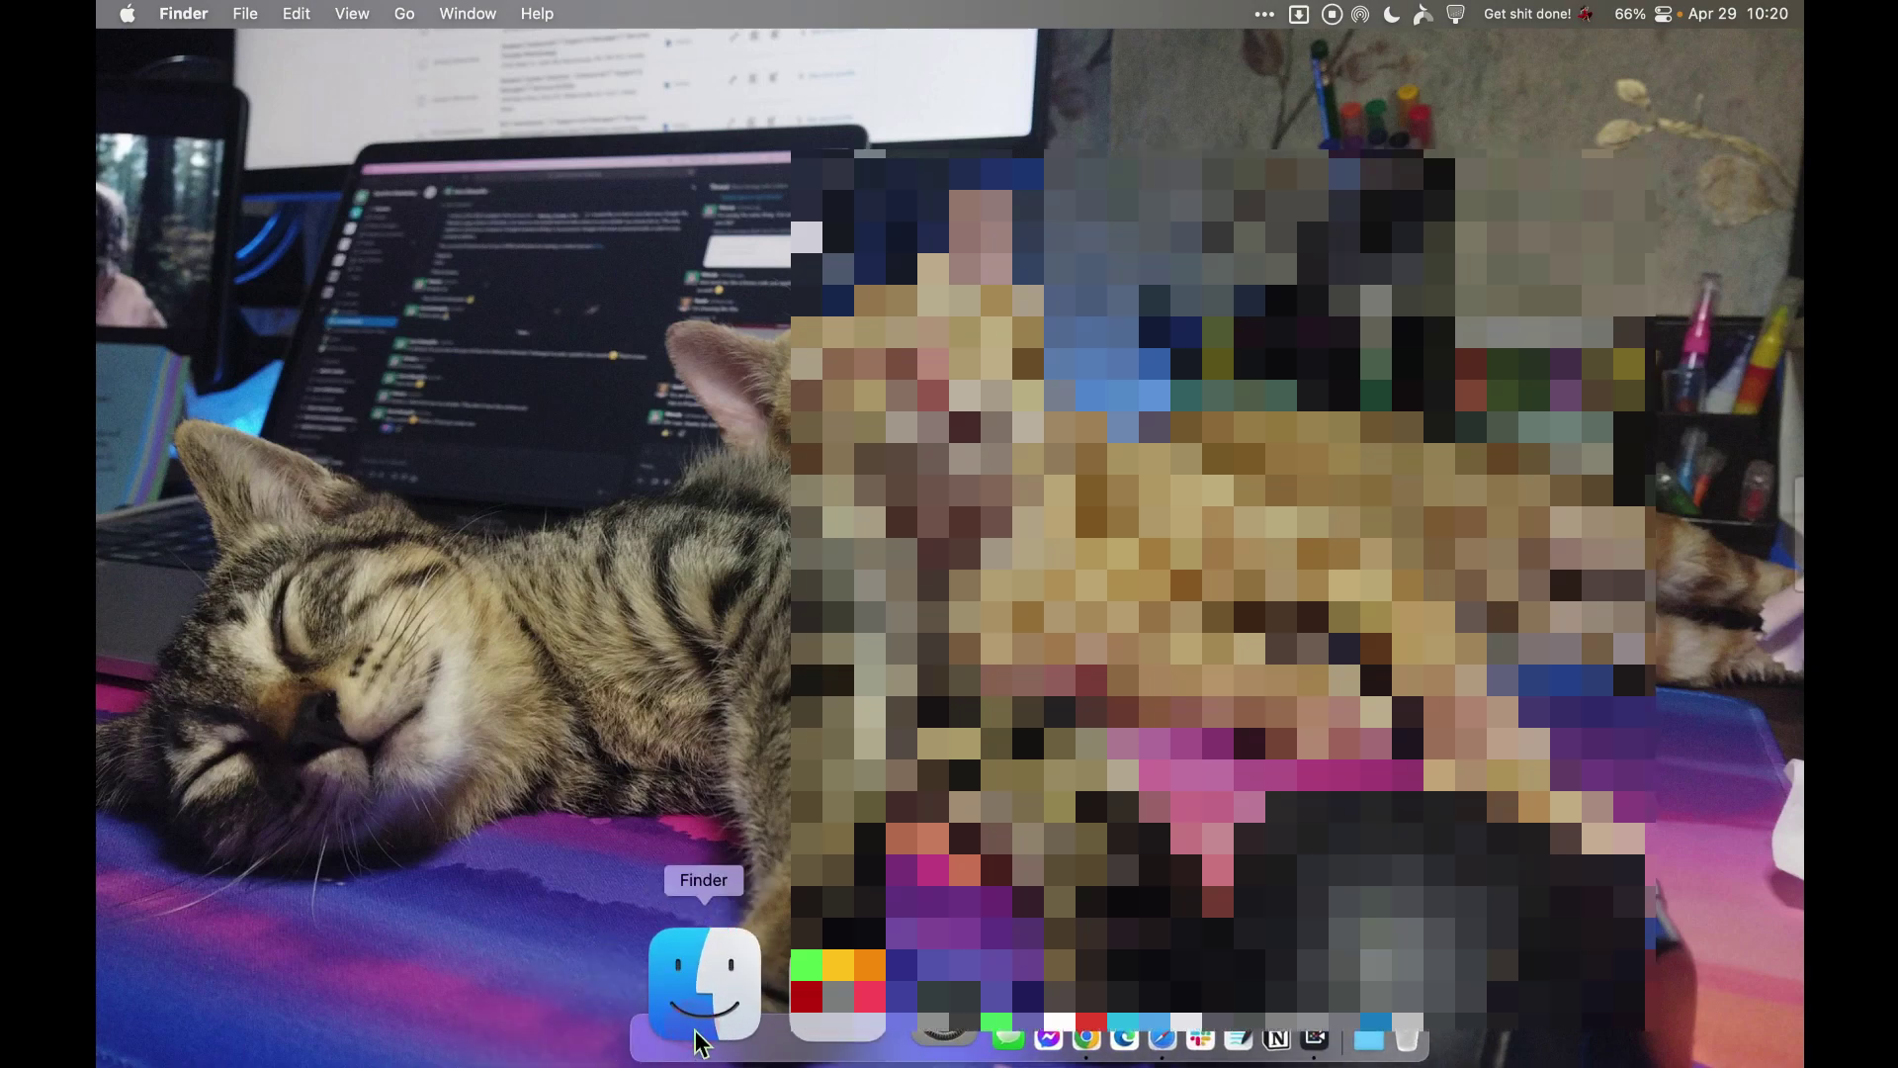
{"action": "left_click_drag", "start_coordinate": [1107, 65], "coordinate": [1056, 85]}
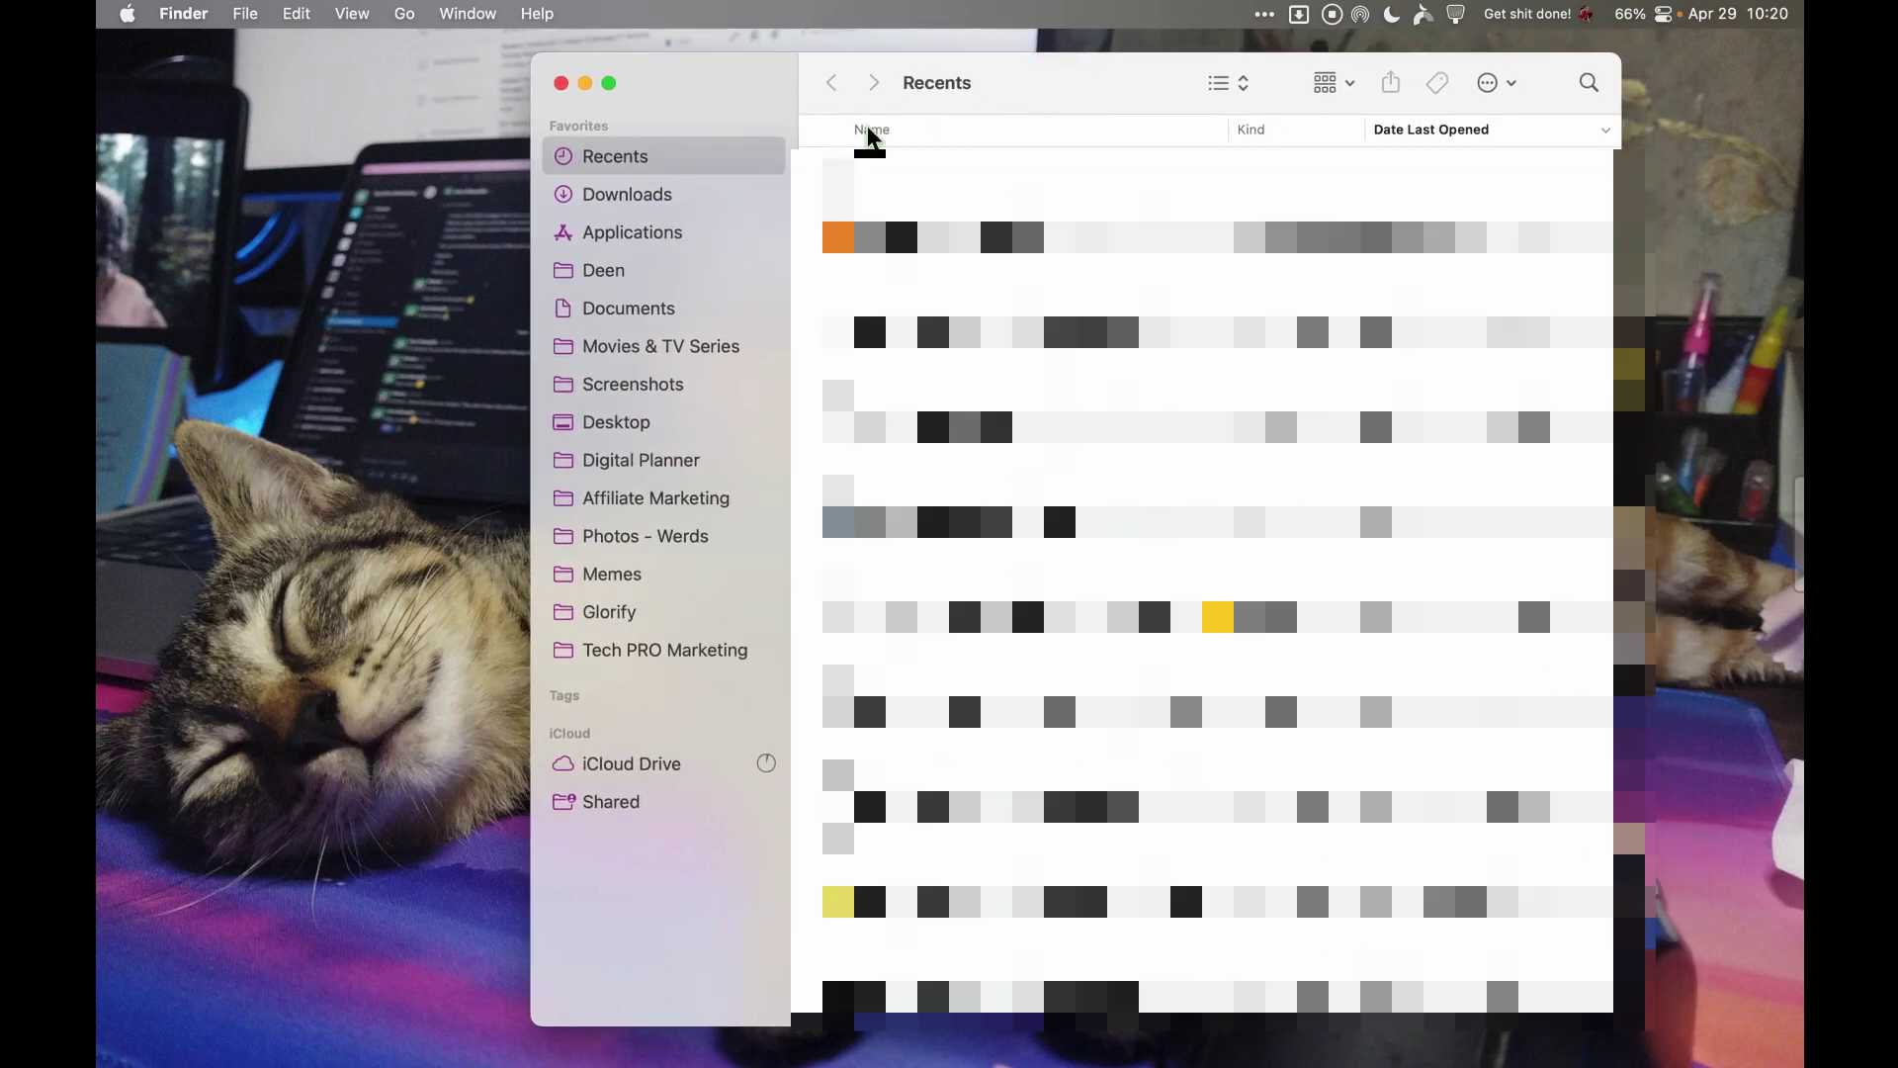
{"action": "left_click", "coordinate": [406, 14]}
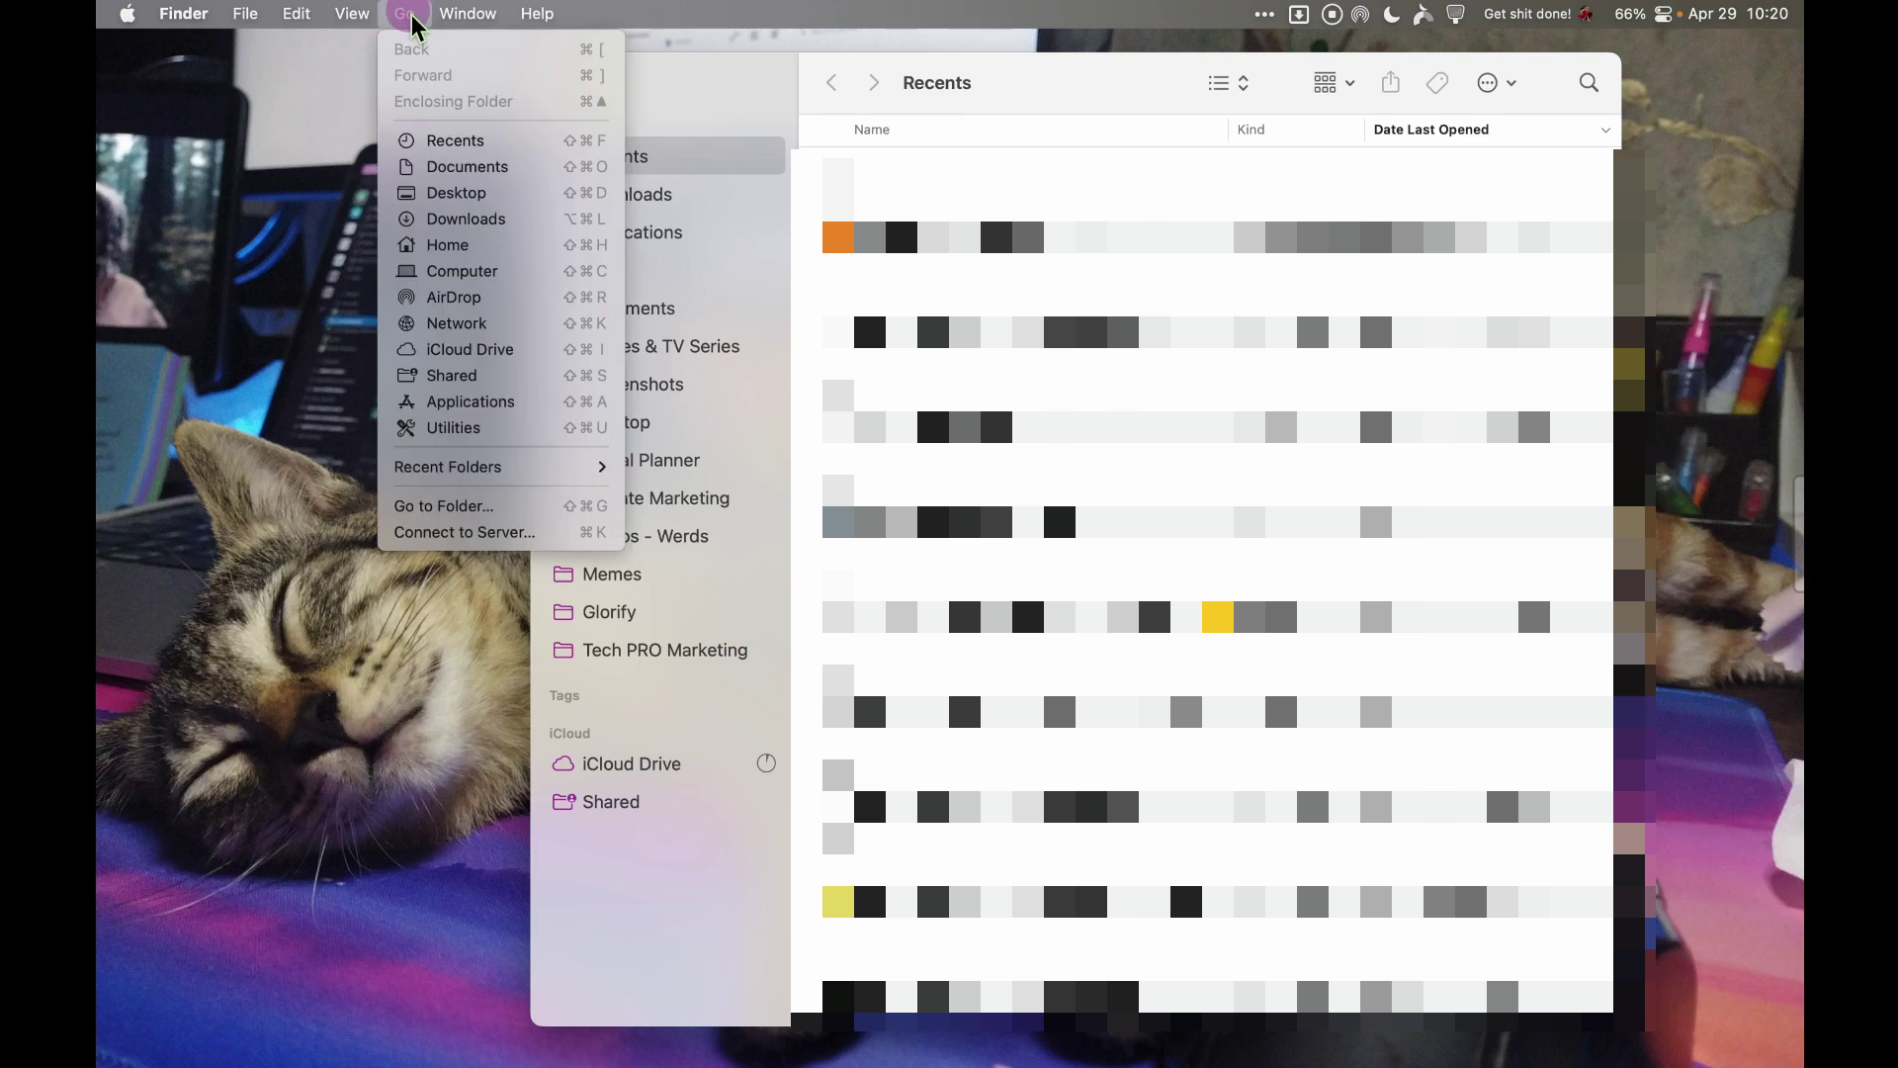
{"action": "left_click", "coordinate": [466, 246]}
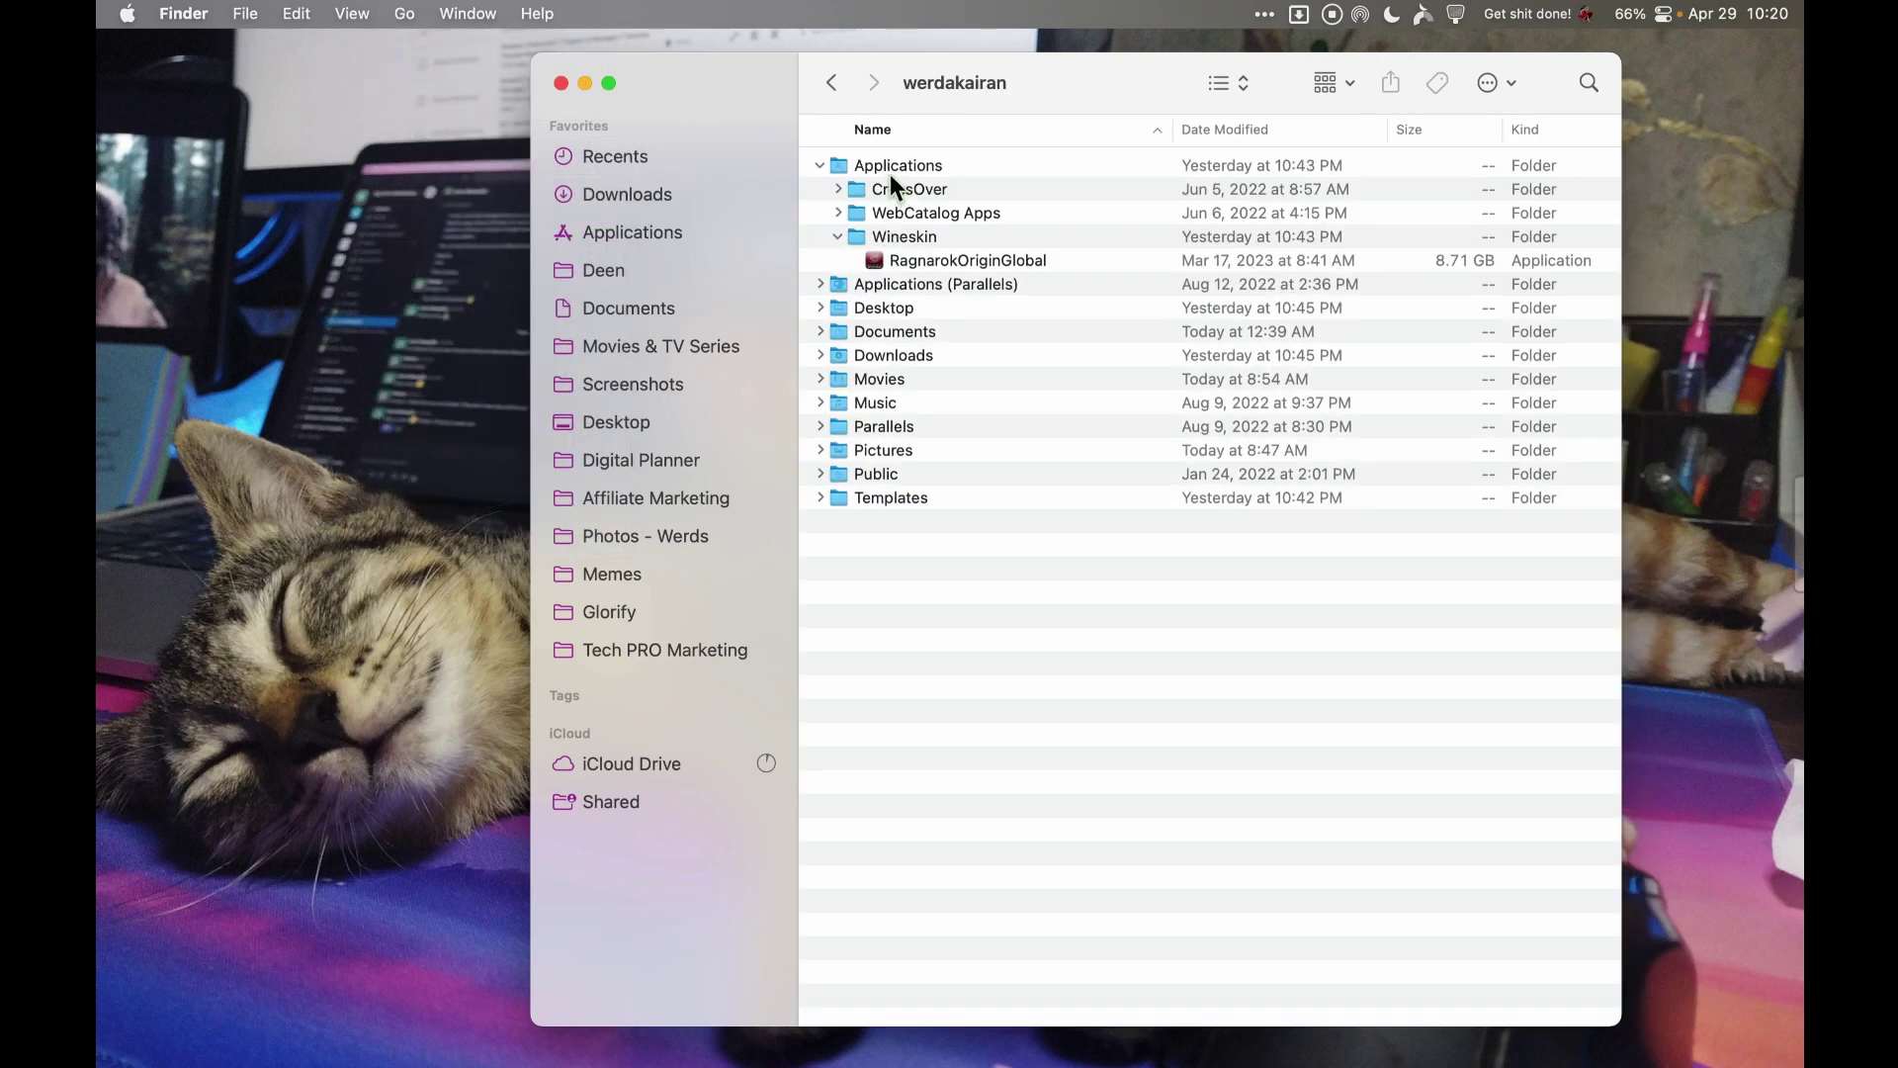
{"action": "left_click", "coordinate": [896, 173]}
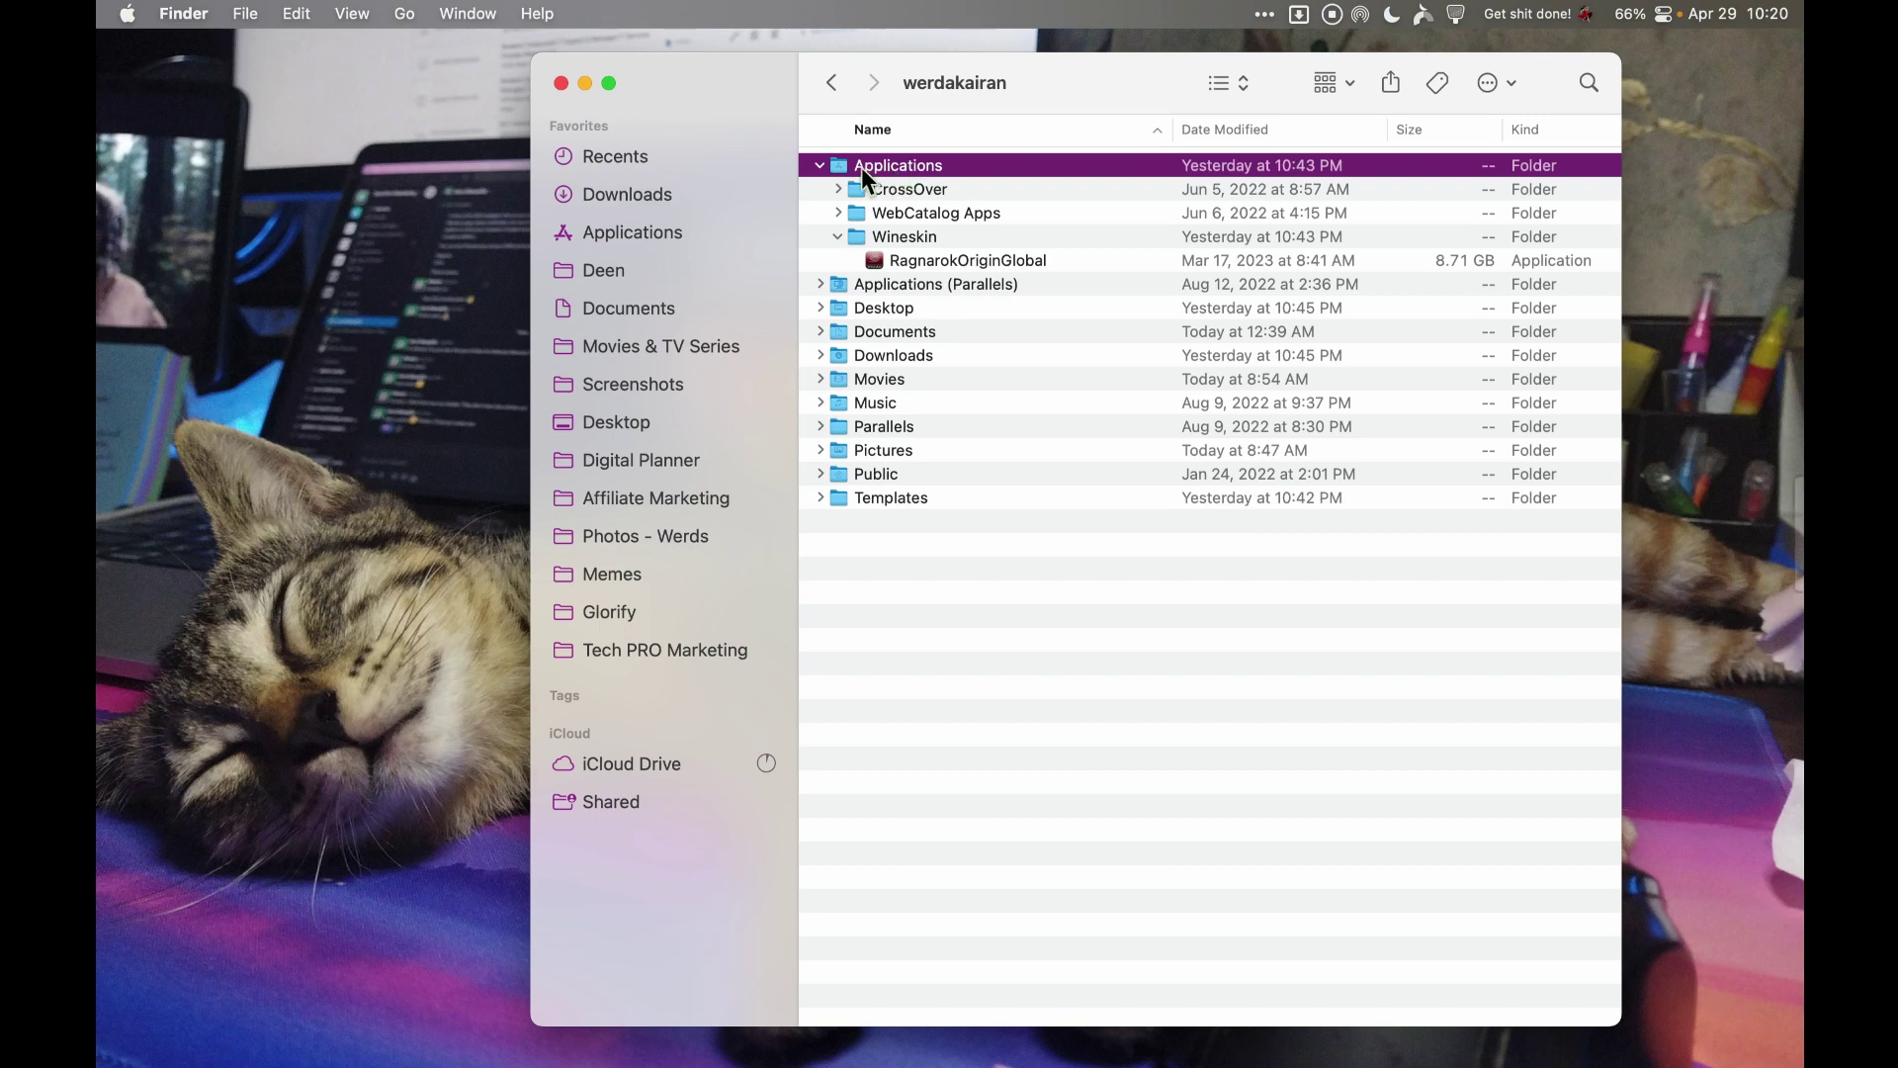
{"action": "left_click", "coordinate": [903, 238]}
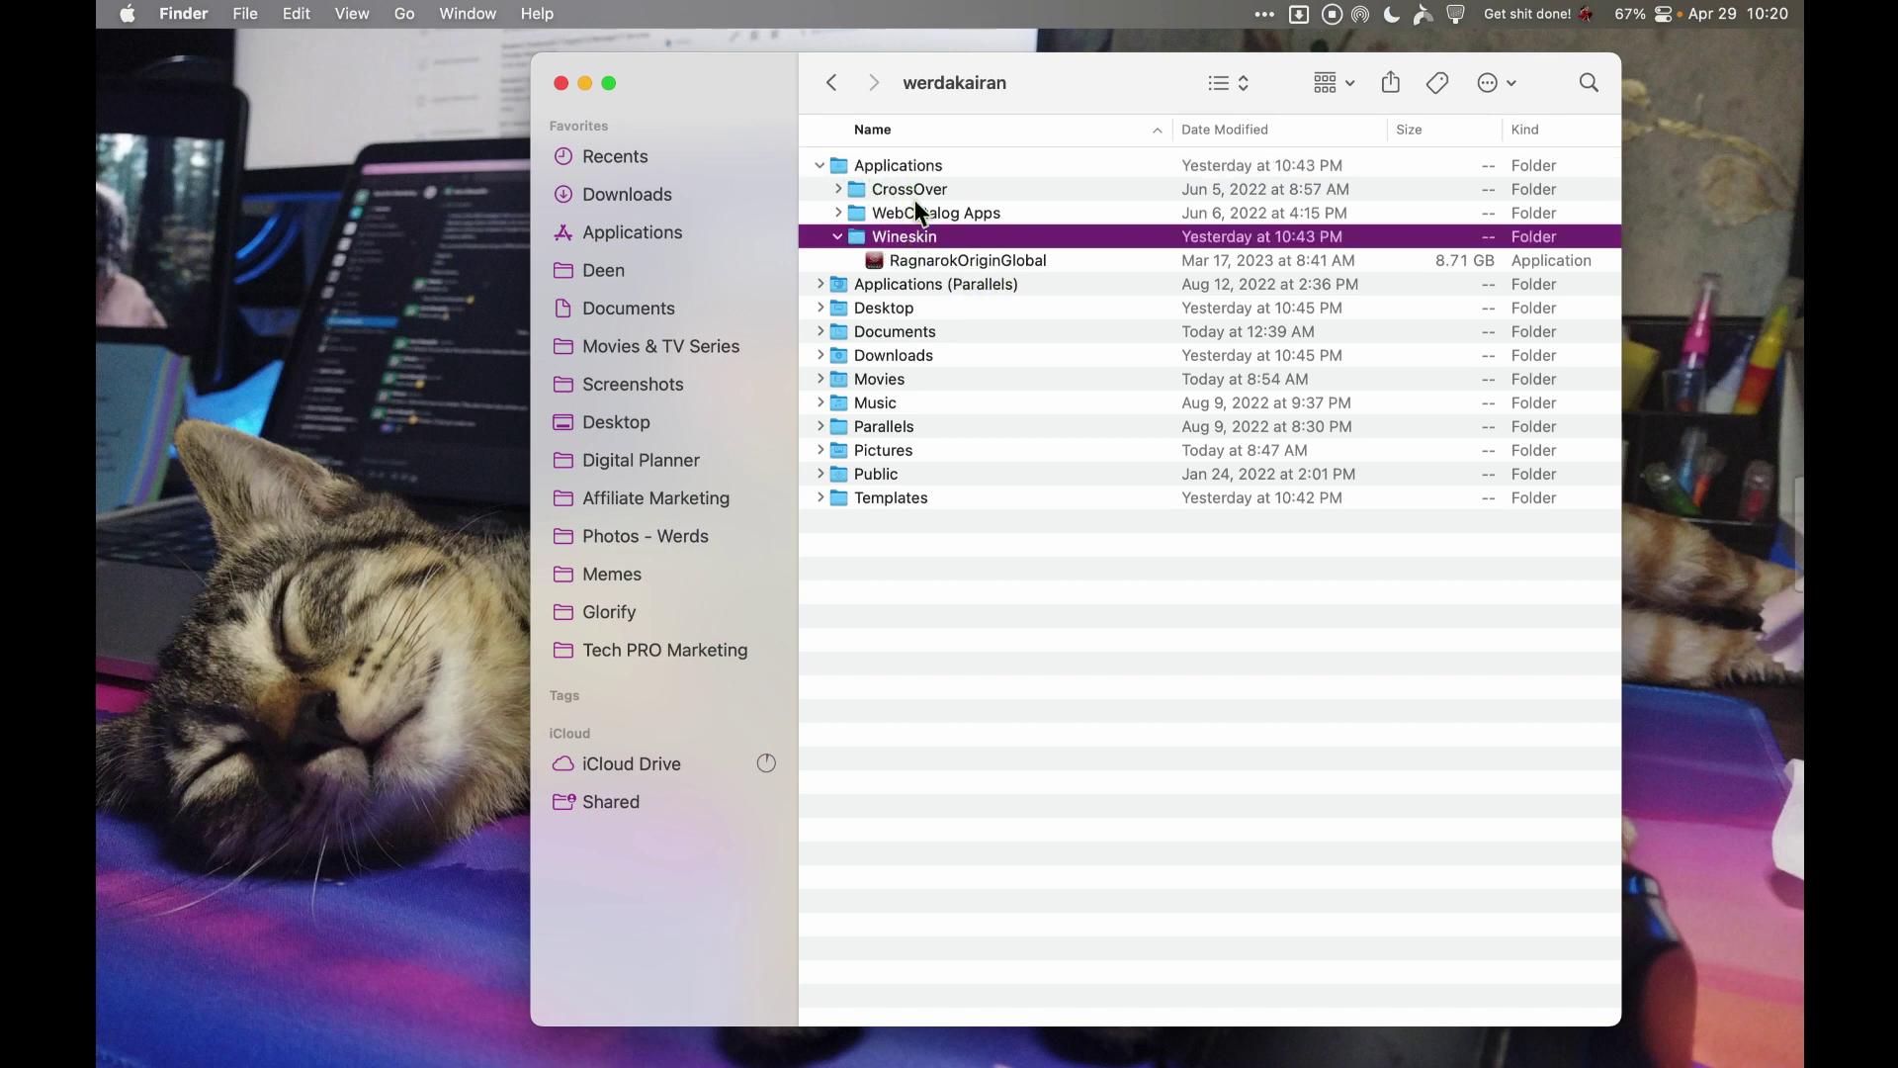
{"action": "left_click", "coordinate": [408, 14]}
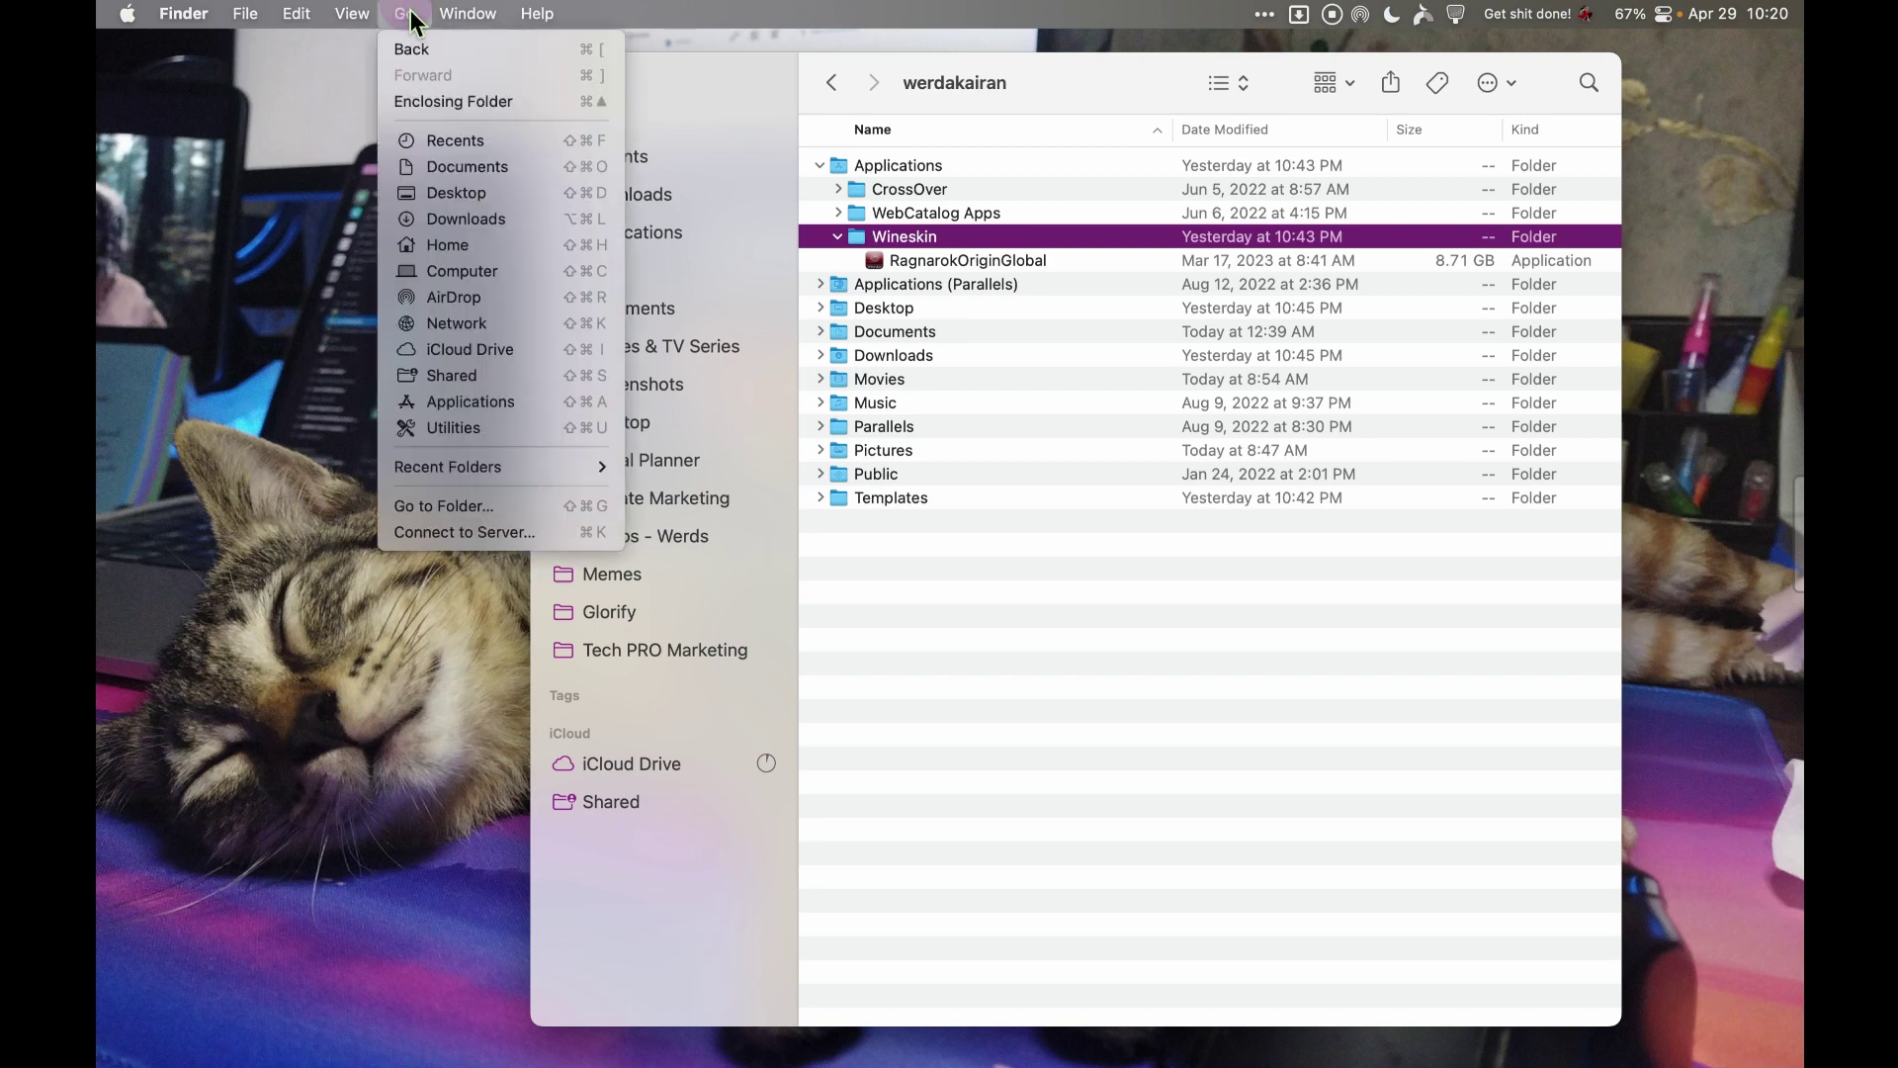
{"action": "left_click", "coordinate": [518, 247]}
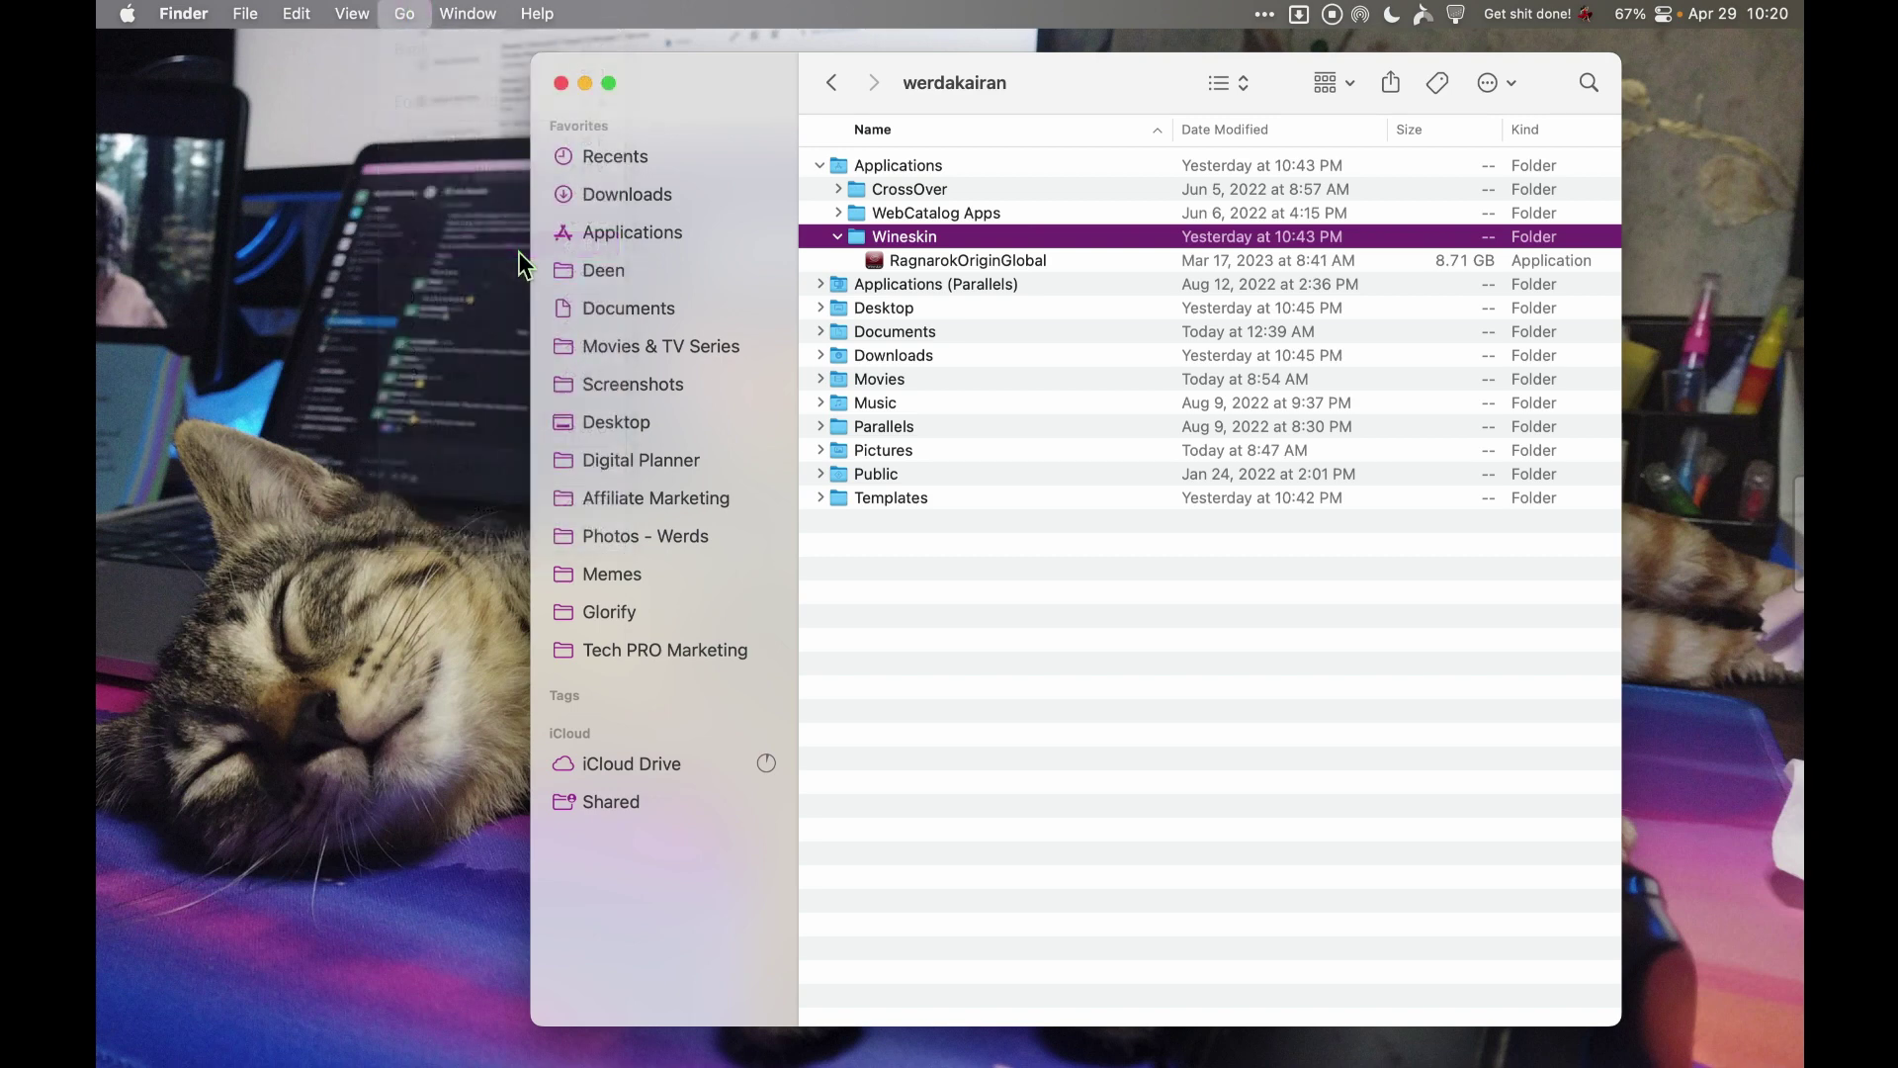
{"action": "double_click", "coordinate": [927, 168]}
{"action": "double_click", "coordinate": [910, 212]}
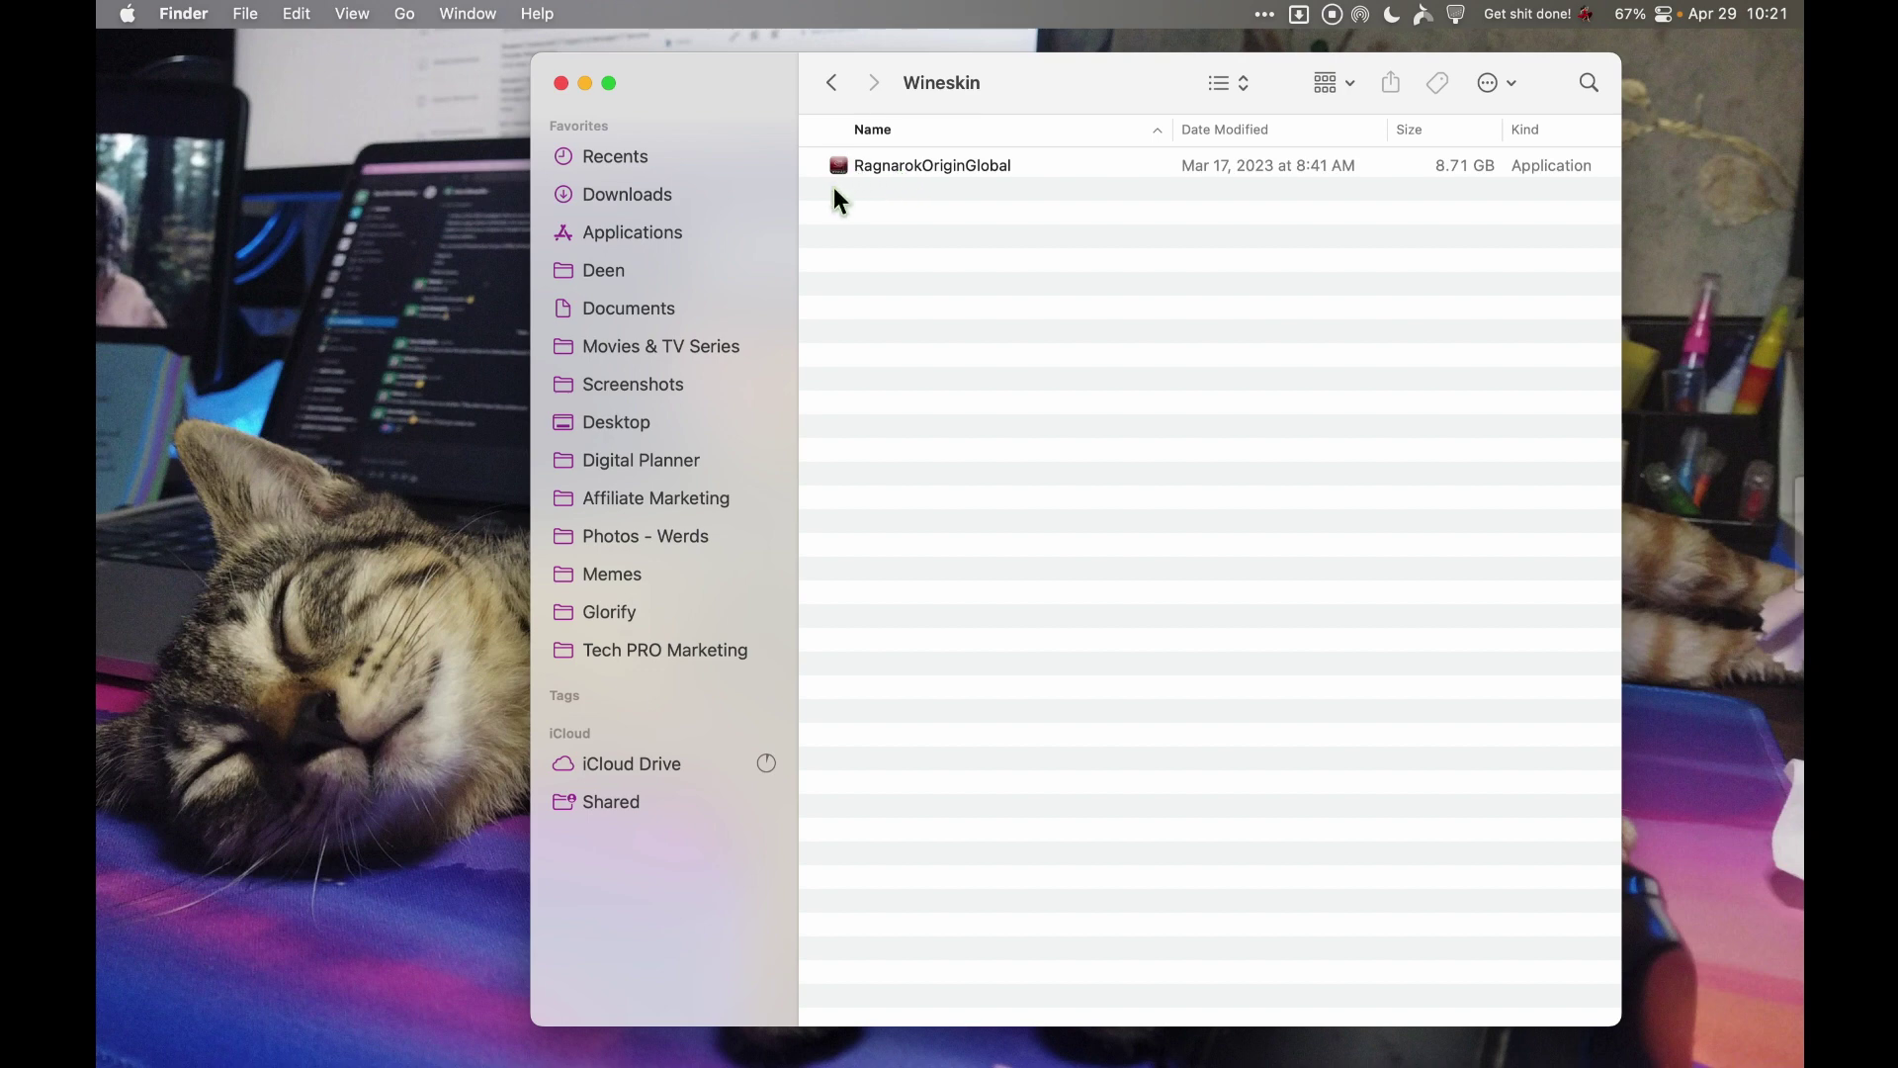
Step: Show RagnarokOriginGlobal's package contents, launch its Wineskin app and open Advanced settings
{"action": "right_click", "coordinate": [892, 165]}
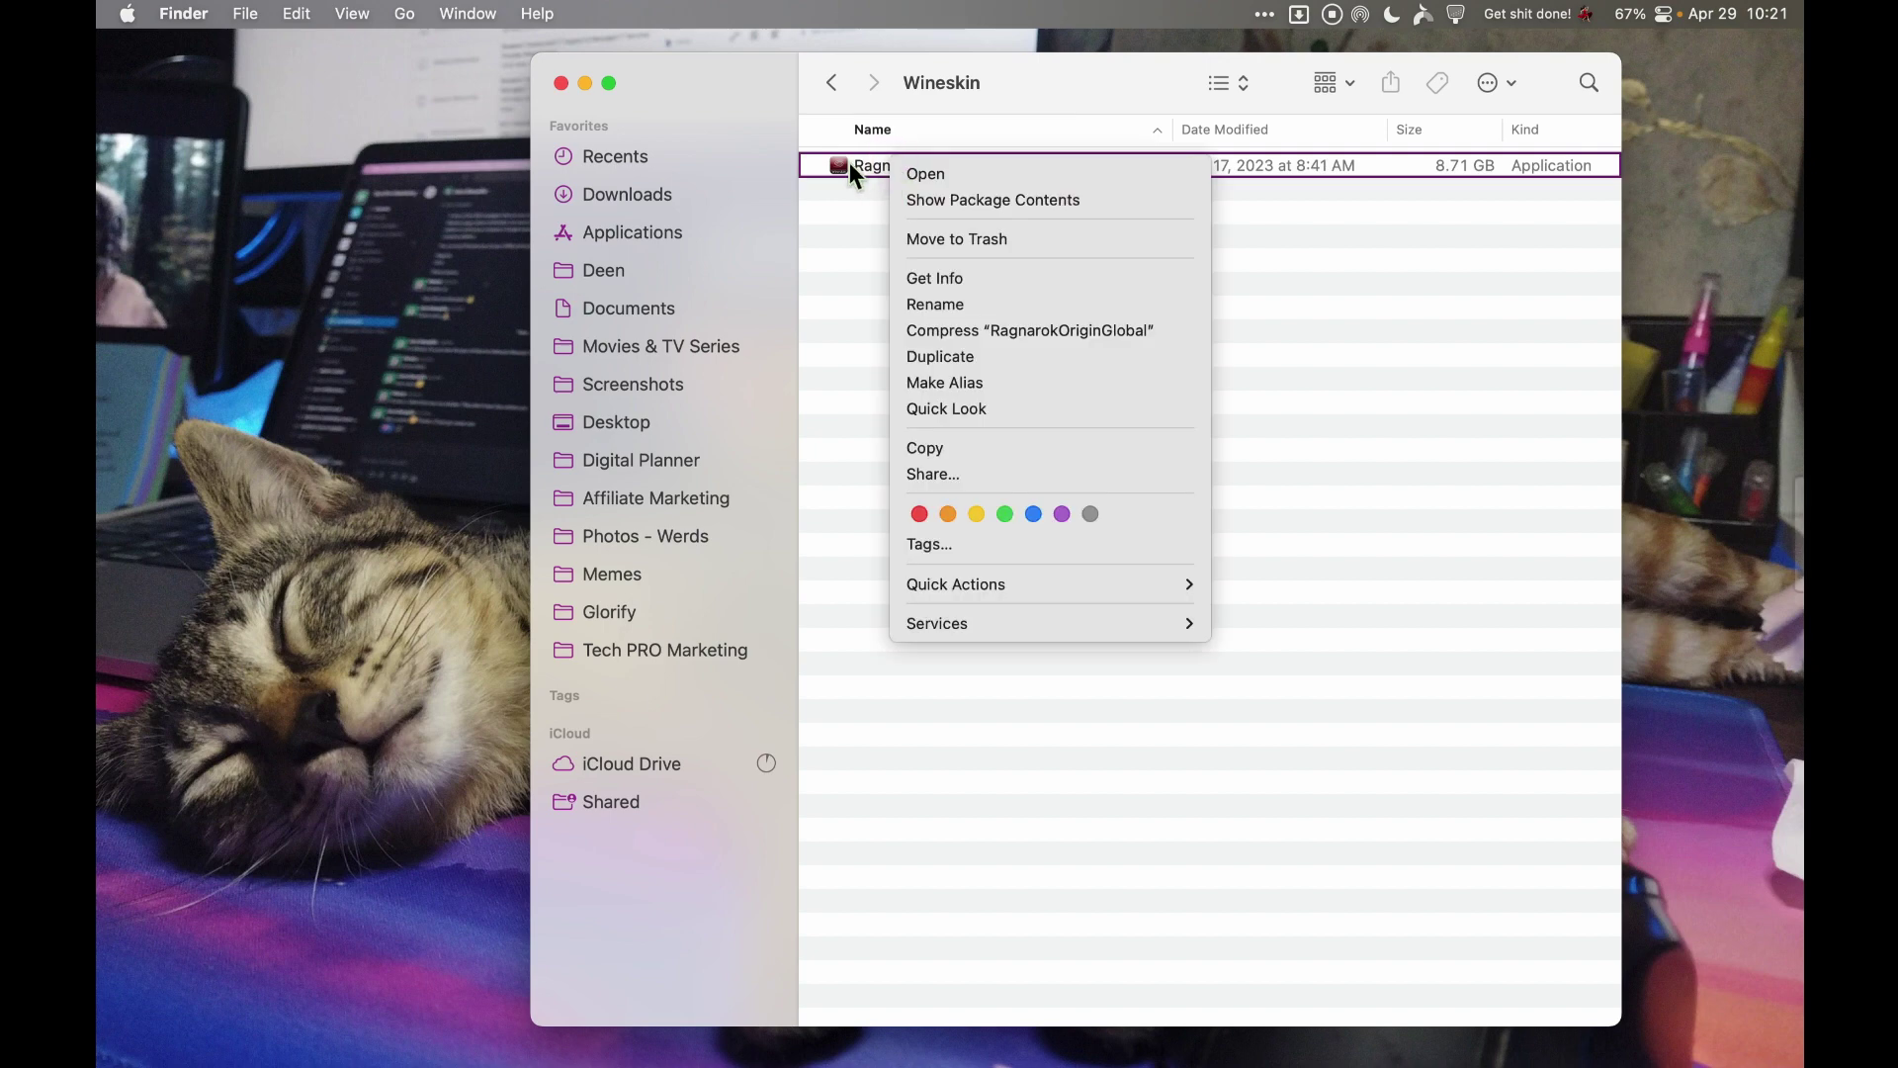
{"action": "left_click", "coordinate": [934, 206]}
{"action": "double_click", "coordinate": [904, 237]}
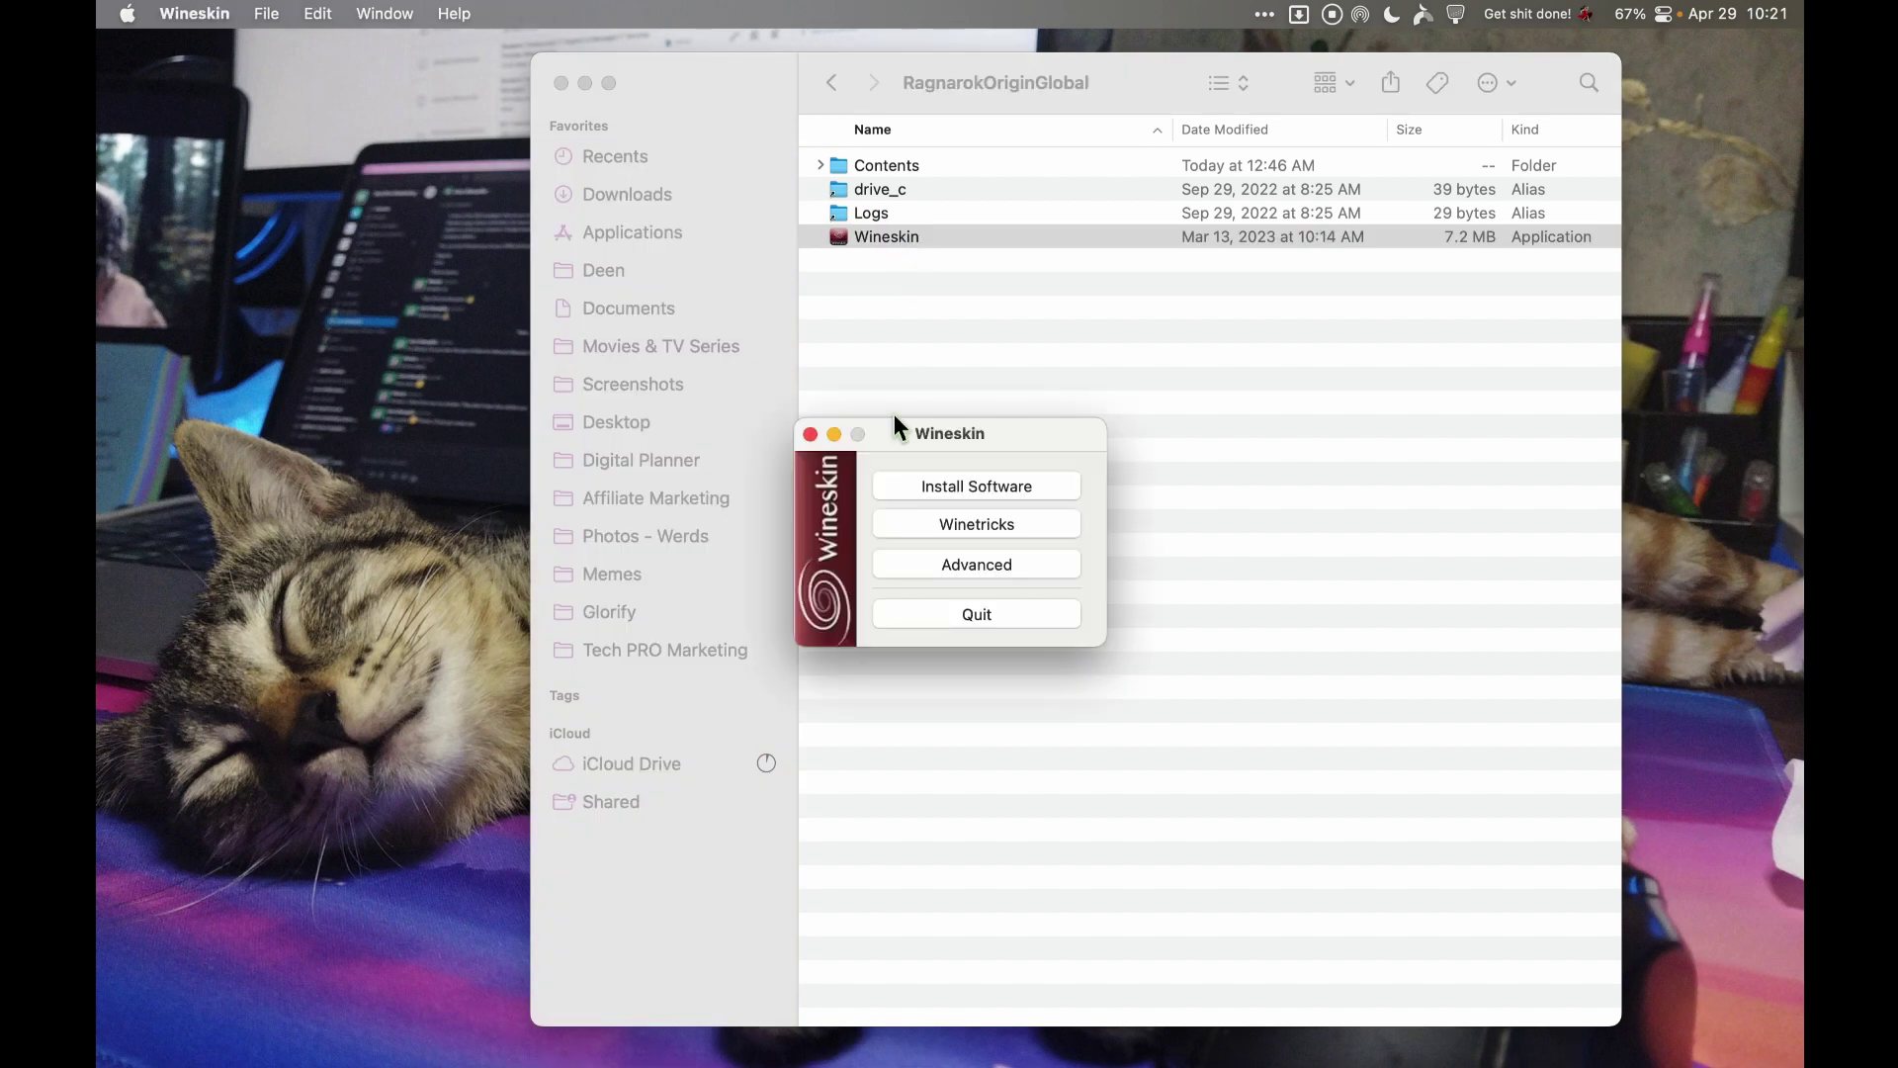
{"action": "mouse_move", "coordinate": [923, 425]}
{"action": "left_mouse_down"}
{"action": "mouse_move", "coordinate": [886, 484]}
{"action": "mouse_move", "coordinate": [927, 401]}
{"action": "left_mouse_up"}
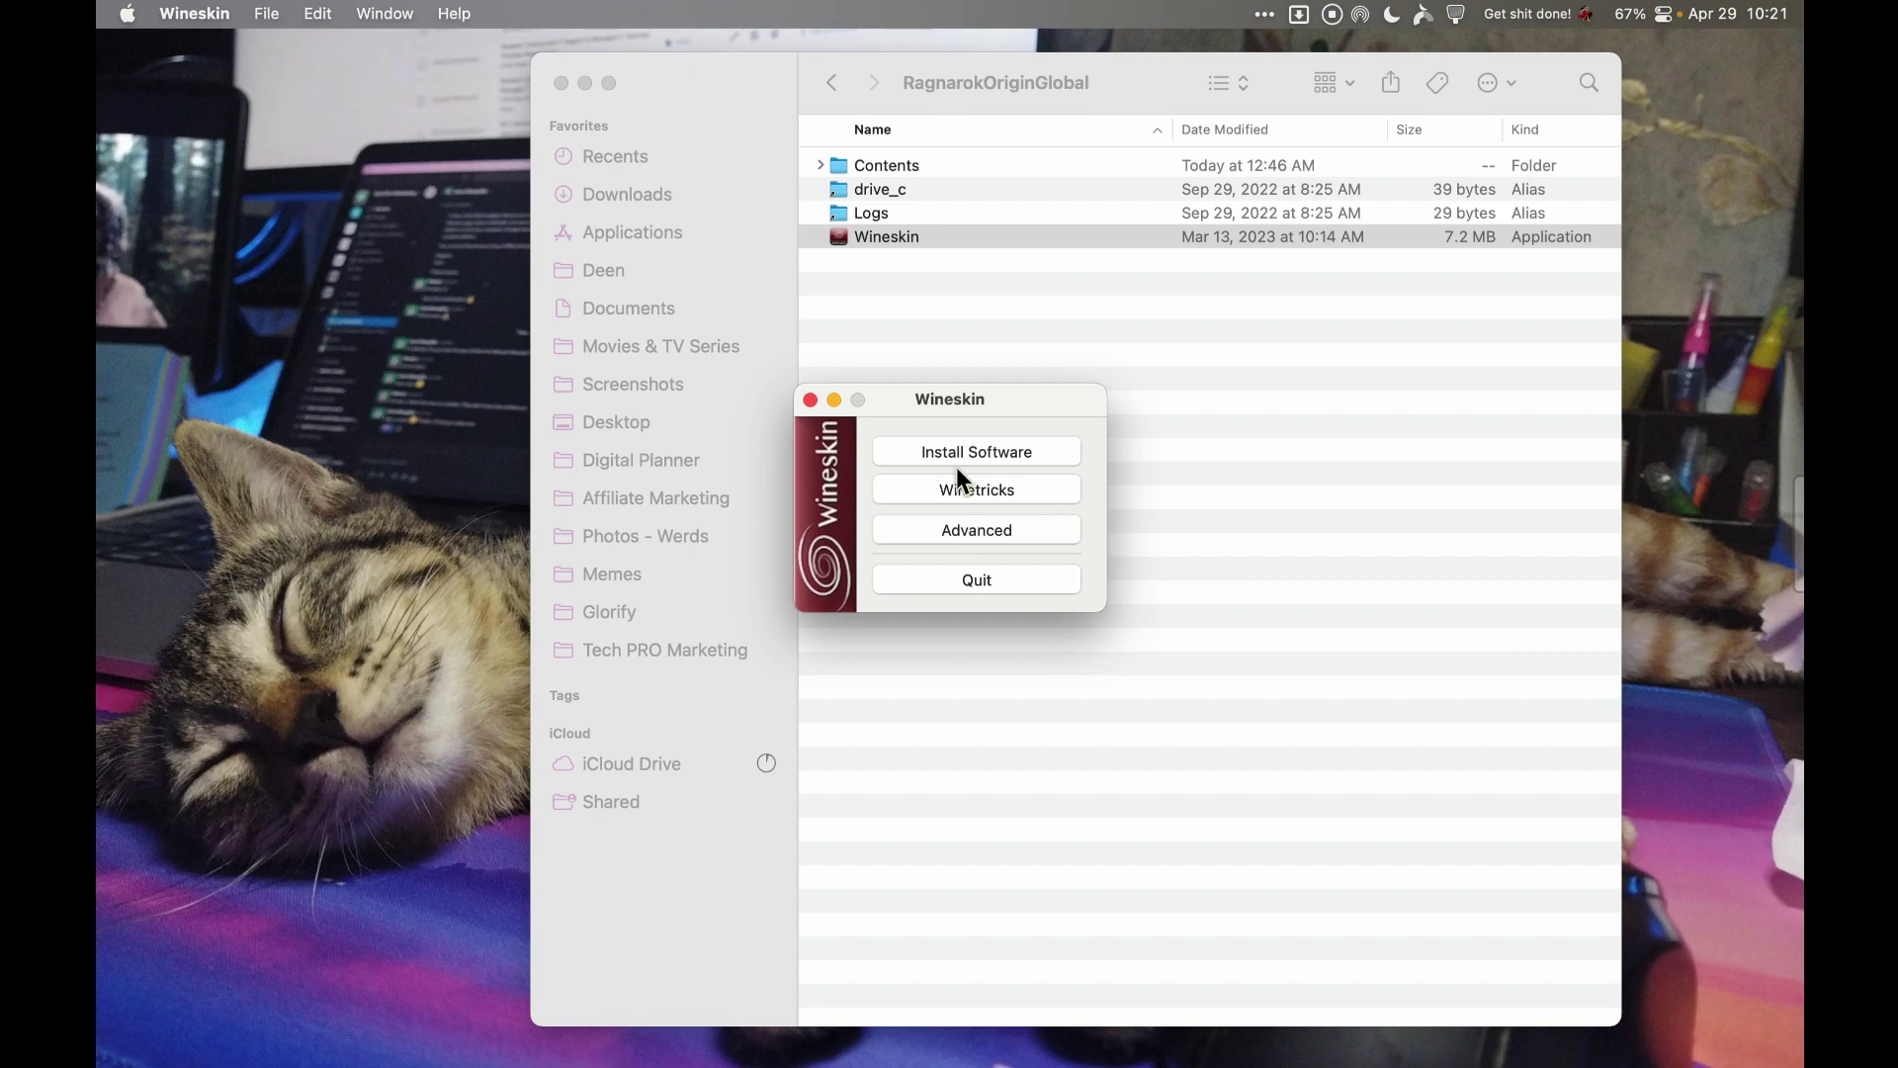
{"action": "left_click", "coordinate": [1005, 536]}
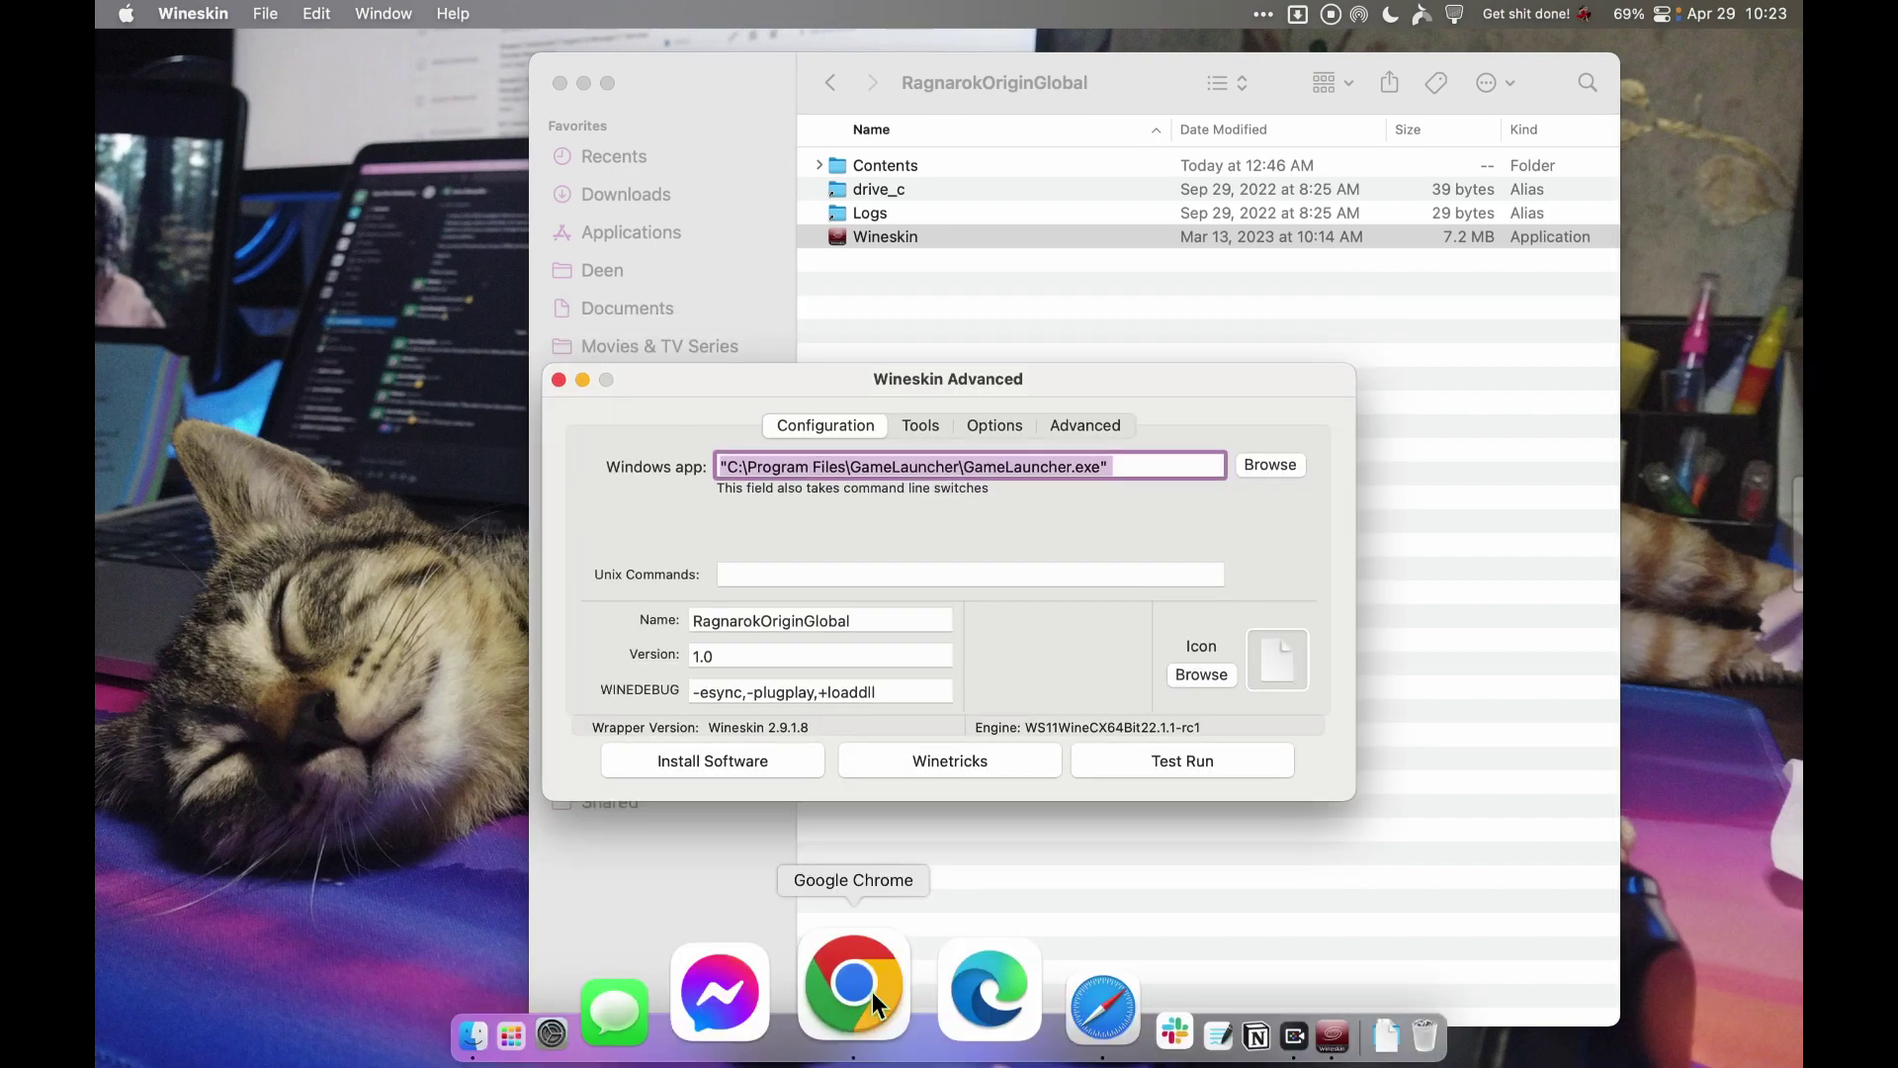
{"action": "left_click", "coordinate": [872, 993]}
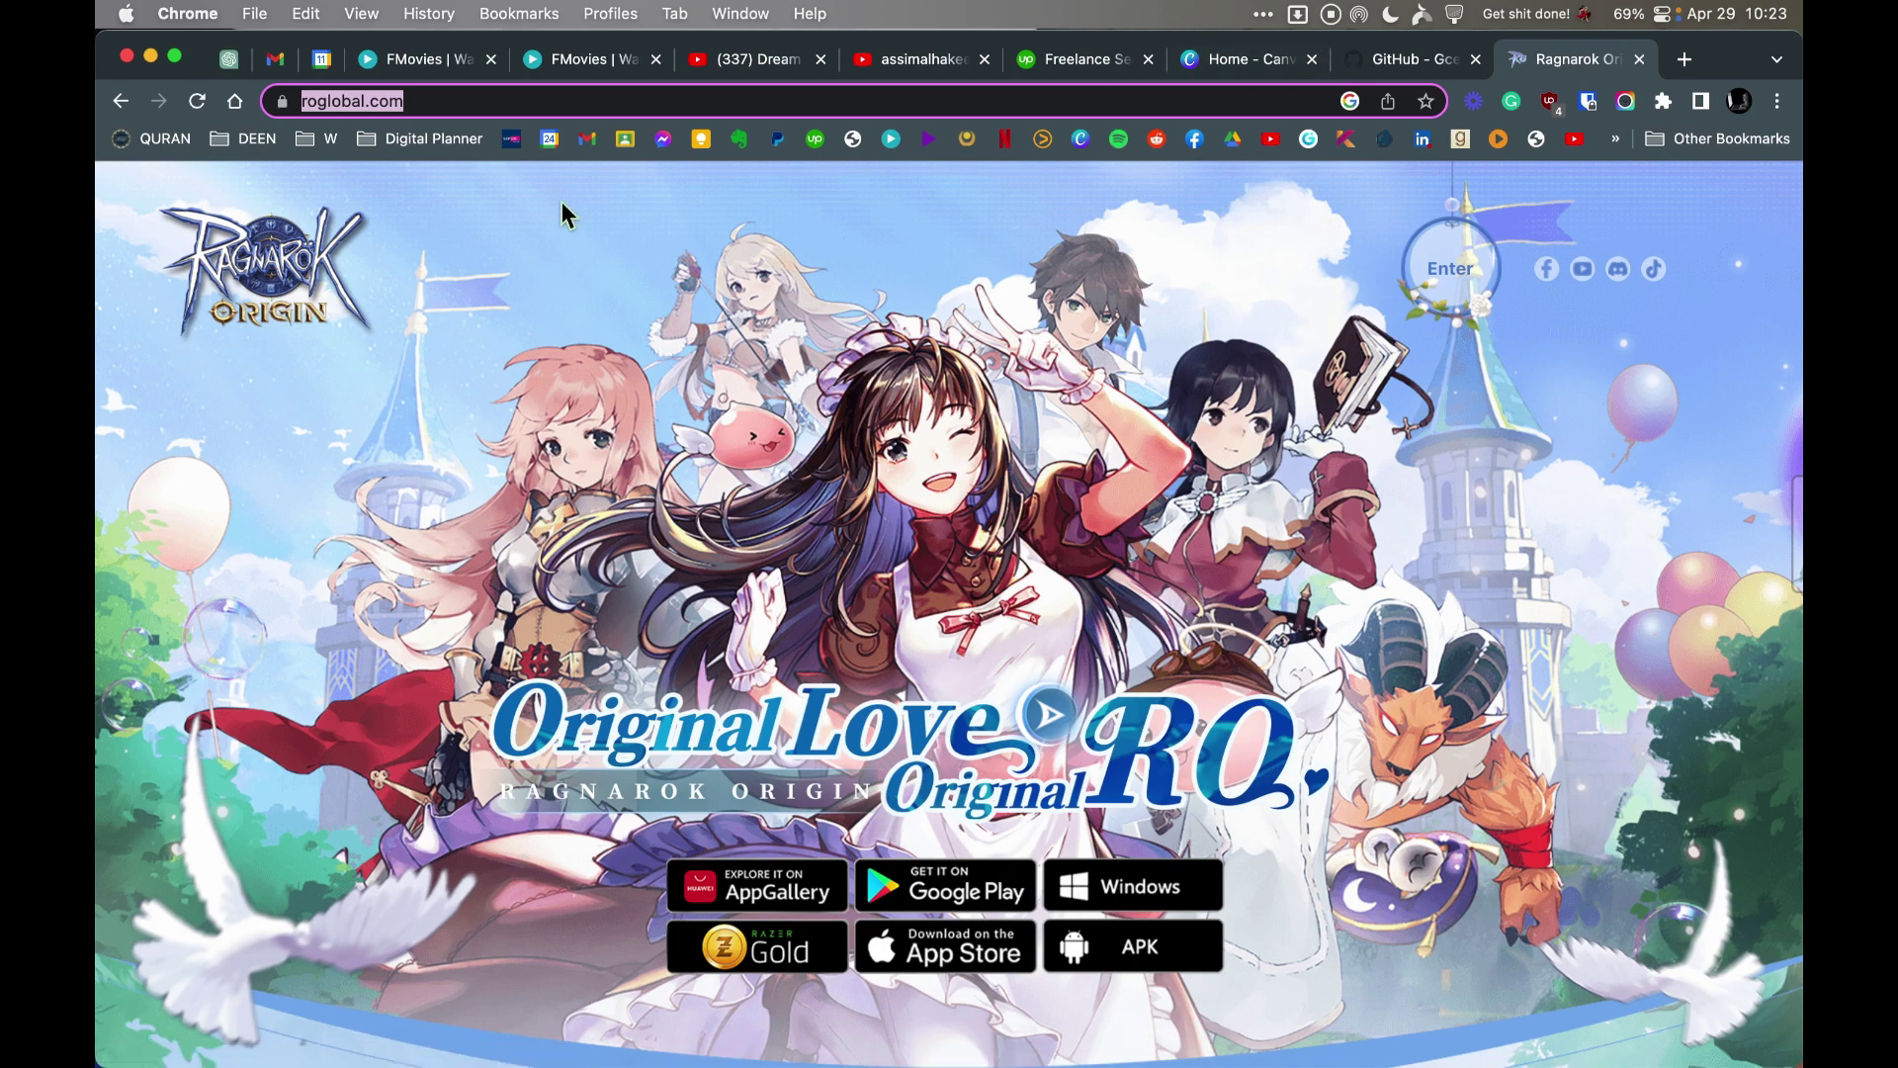
Step: Google 'ragnarok origin global logo' in a new tab and show the image results
{"action": "key", "text": "super+t"}
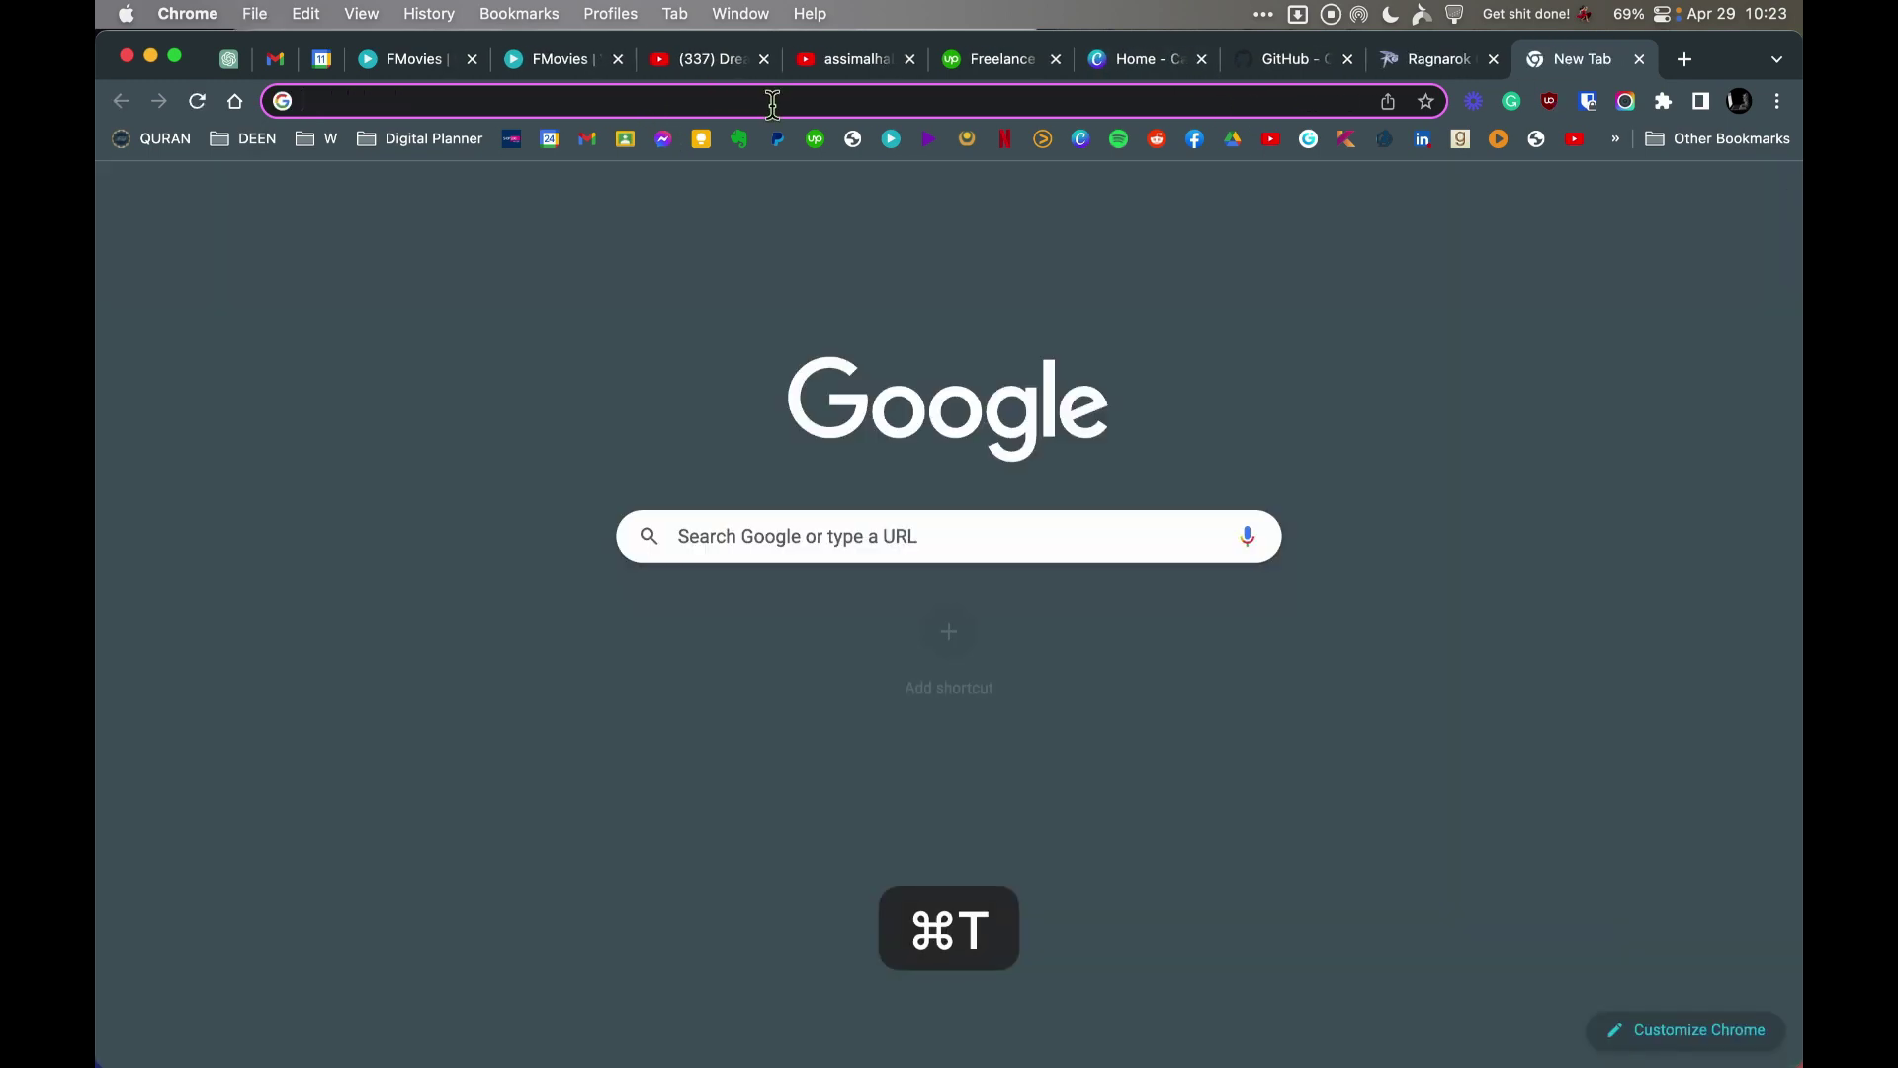
{"action": "type", "text": "ragnarok"}
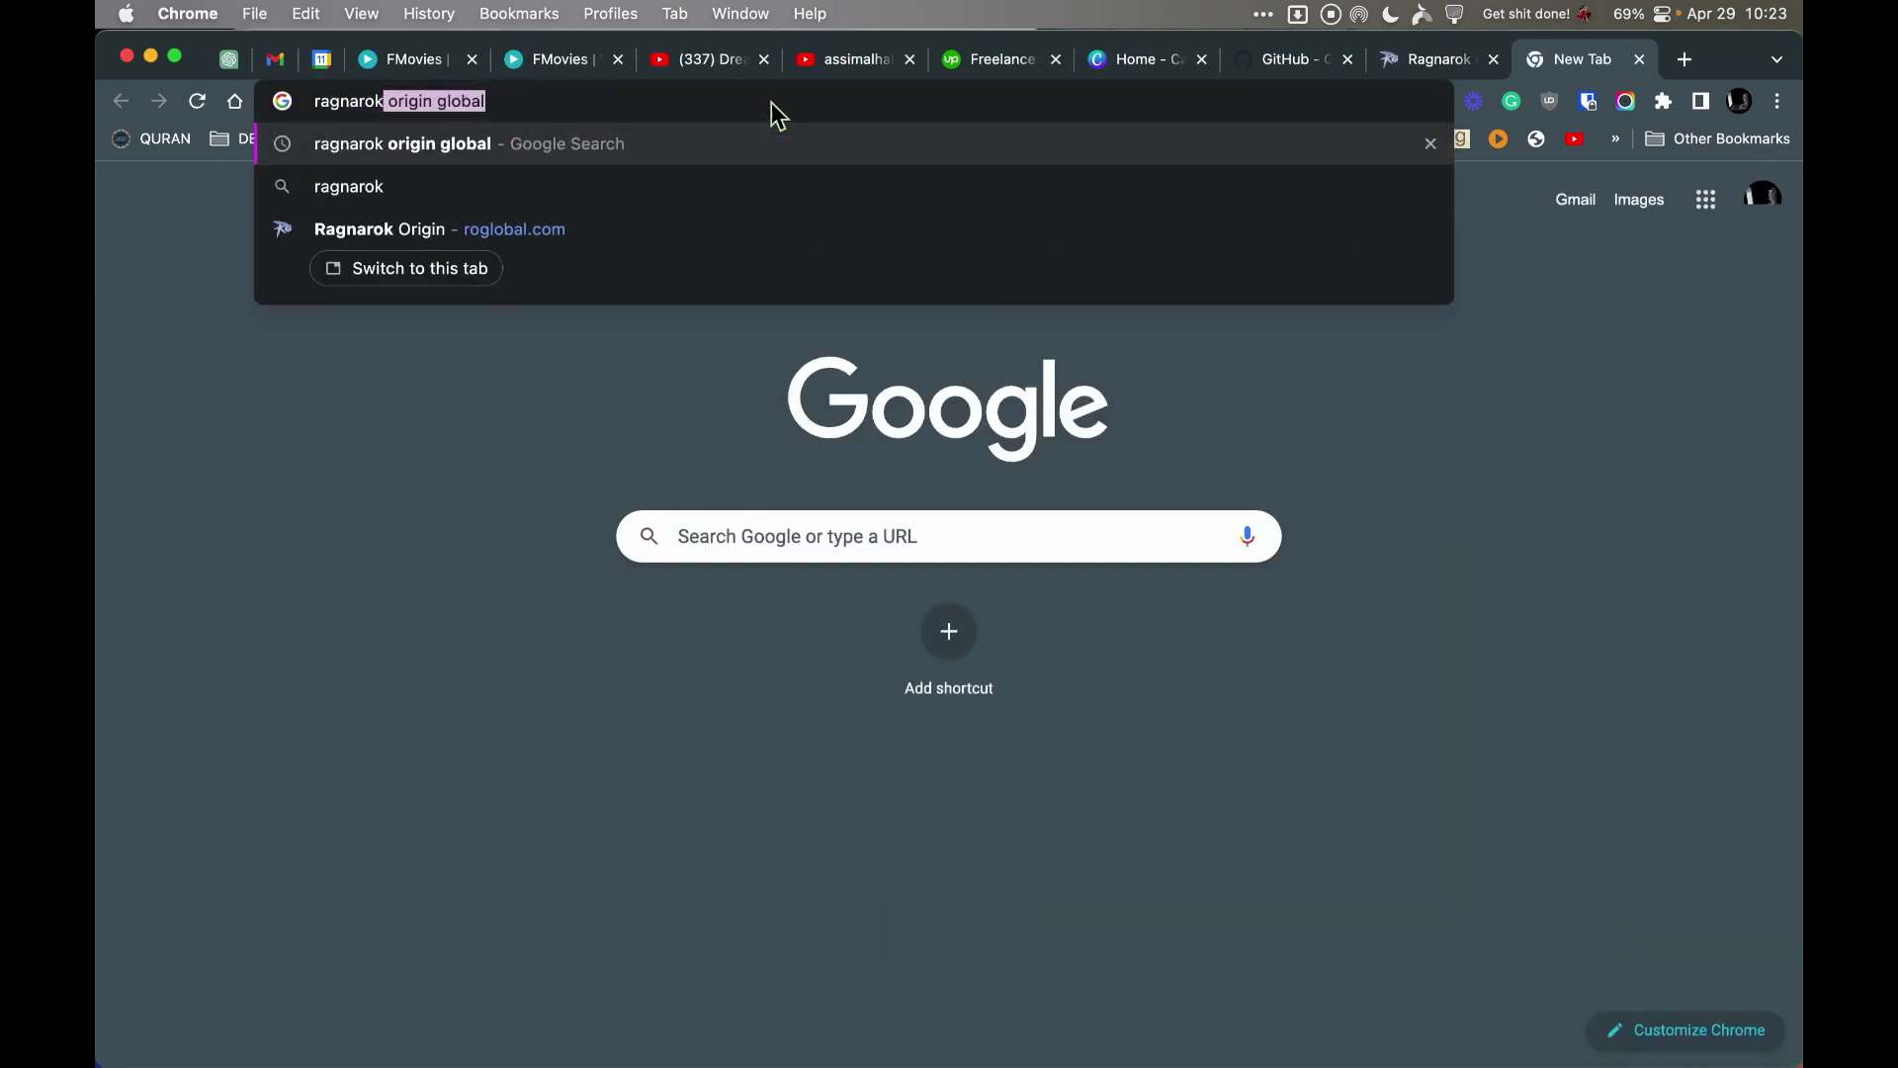
{"action": "key", "text": "Right"}
{"action": "type", "text": "logo"}
{"action": "key", "text": "Return"}
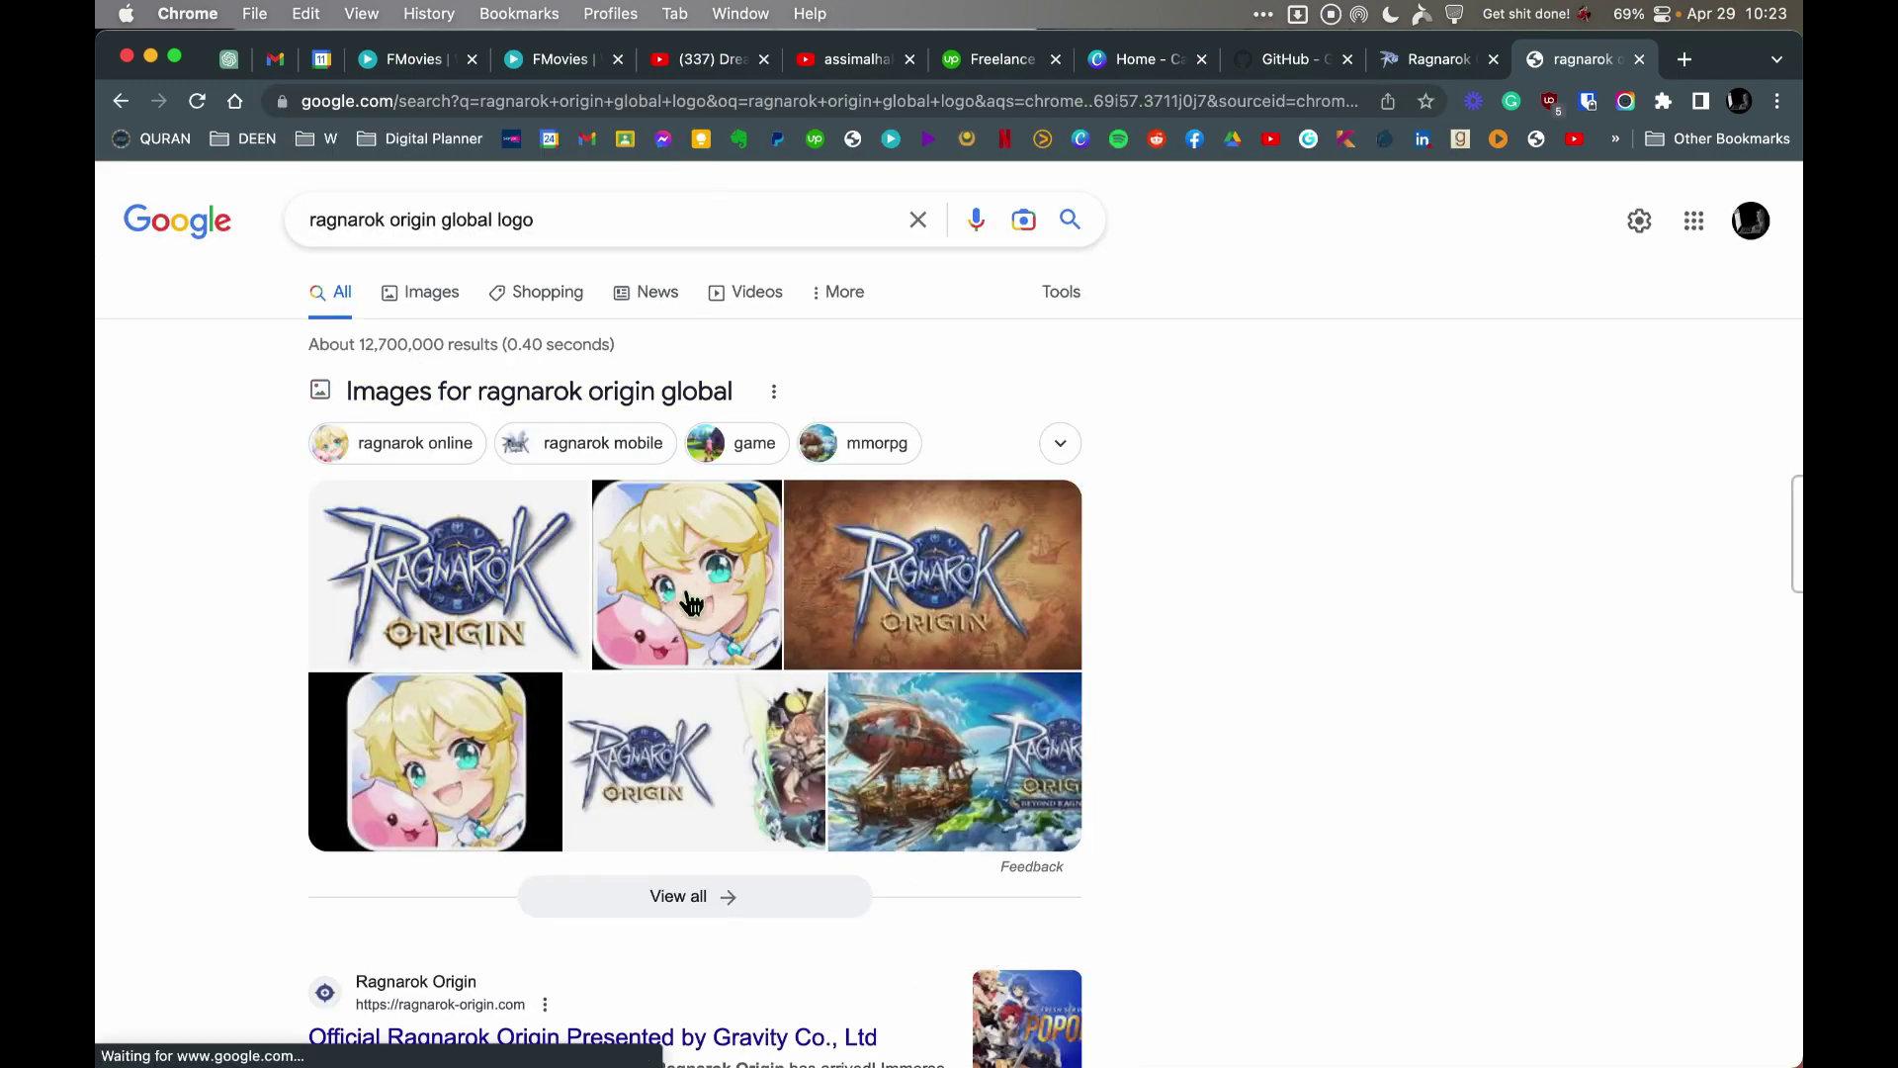
{"action": "left_click", "coordinate": [428, 293]}
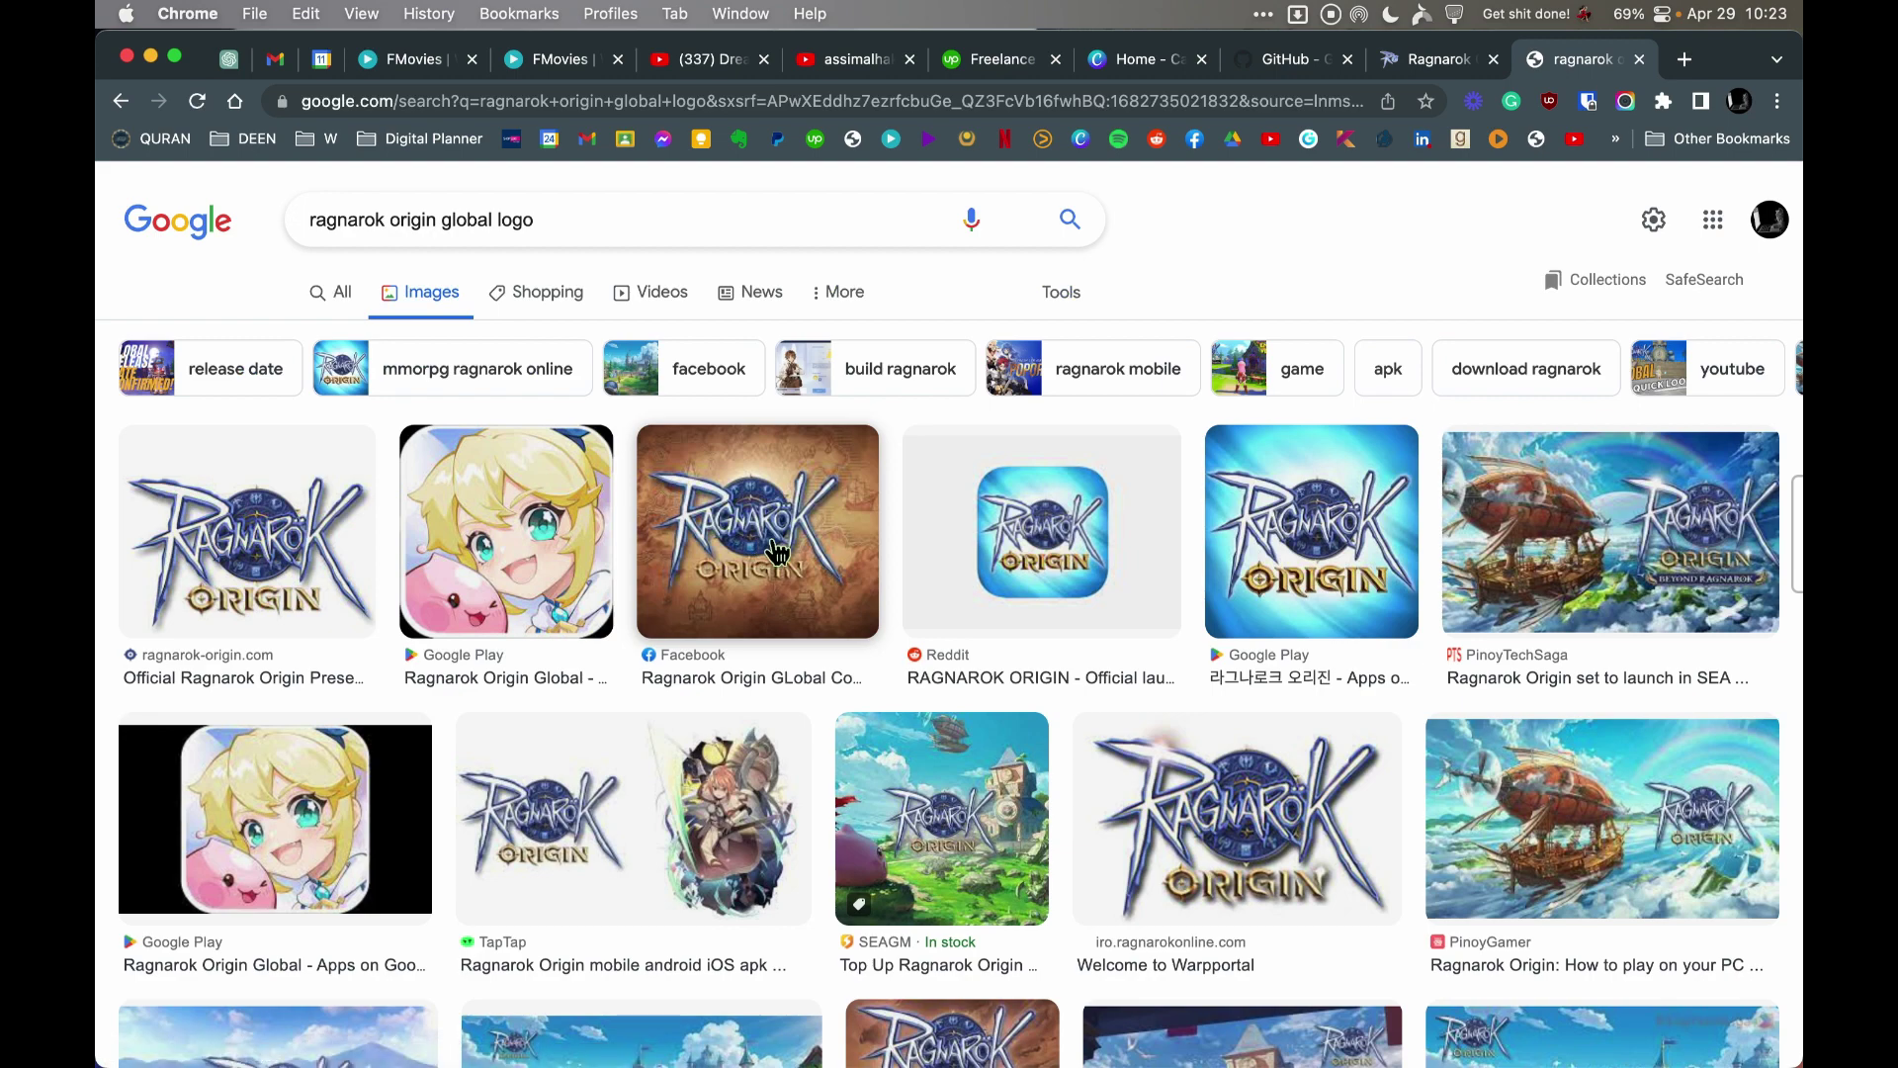
{"action": "scroll", "coordinate": [585, 662], "scroll_direction": "down", "scroll_amount": 3}
{"action": "scroll", "coordinate": [583, 661], "scroll_direction": "up", "scroll_amount": 3}
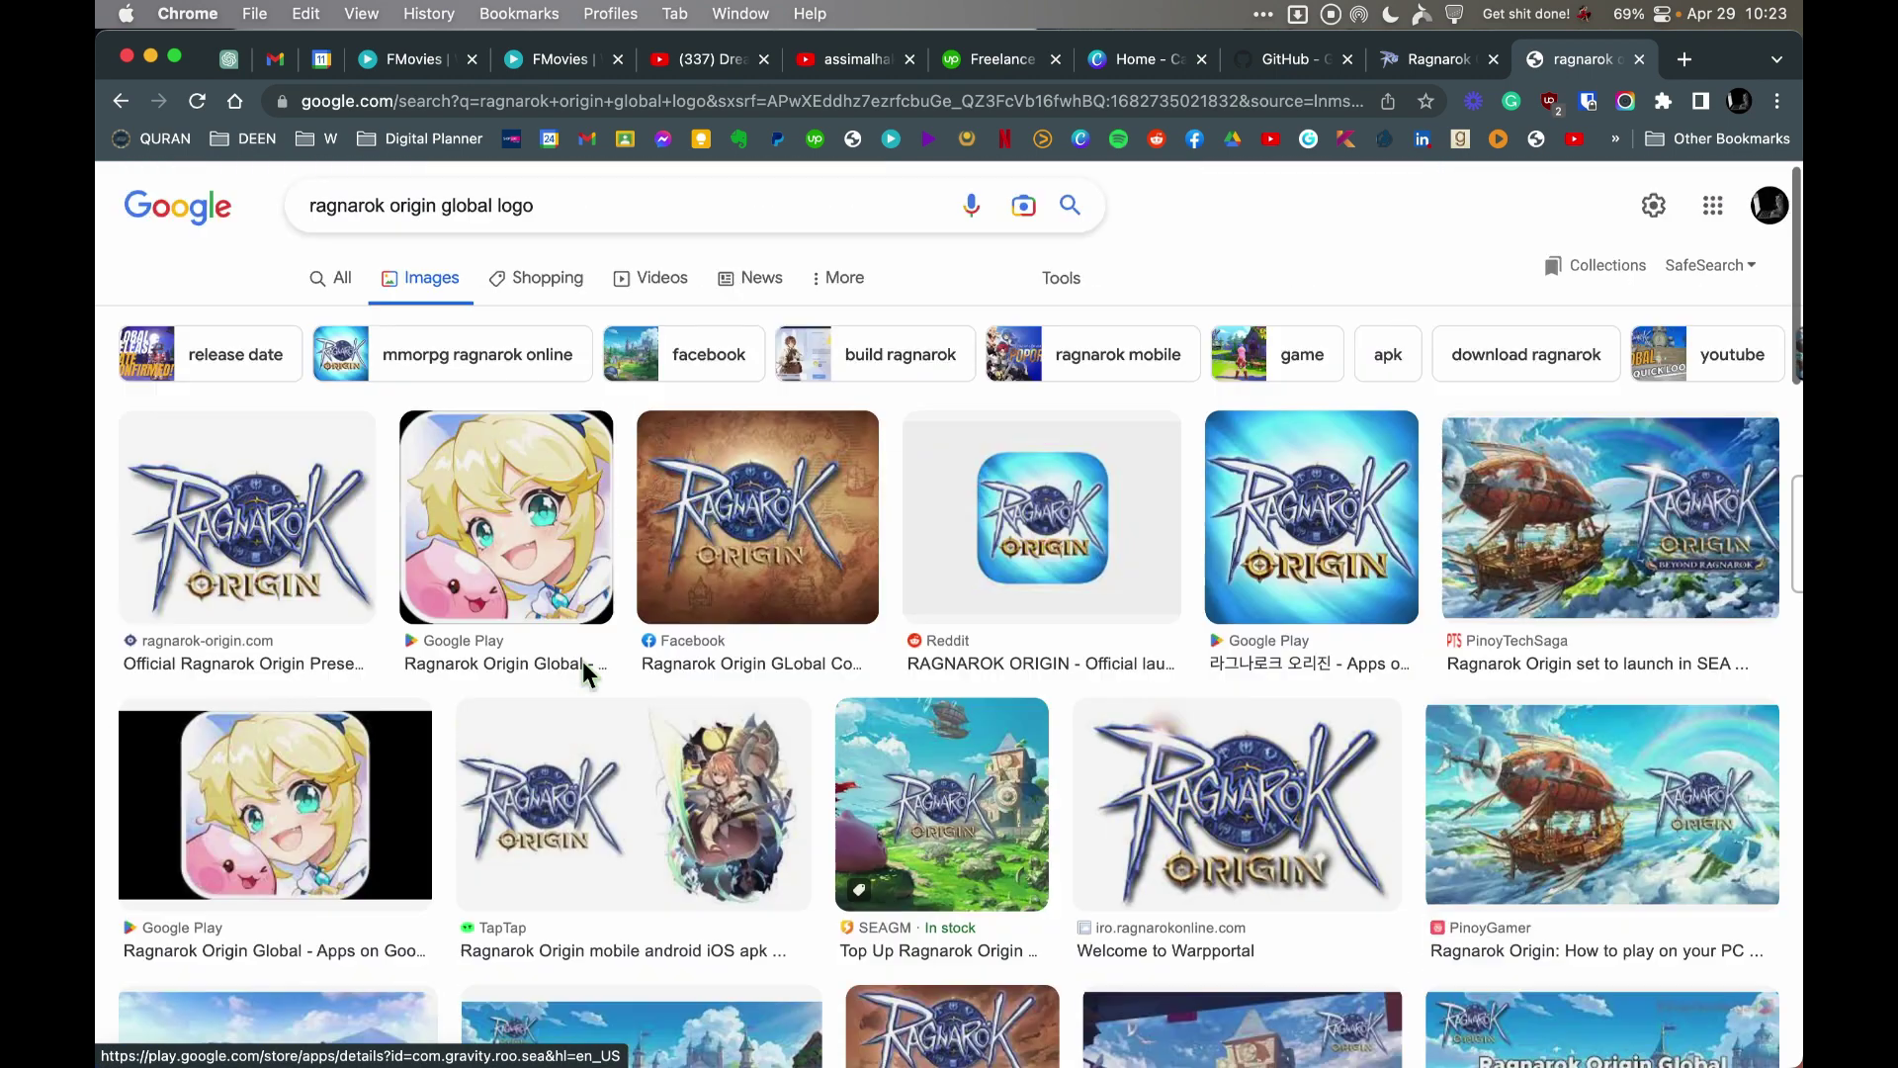
Step: Open the anime icon result in a new tab and inspect its image address
{"action": "right_click", "coordinate": [548, 509]}
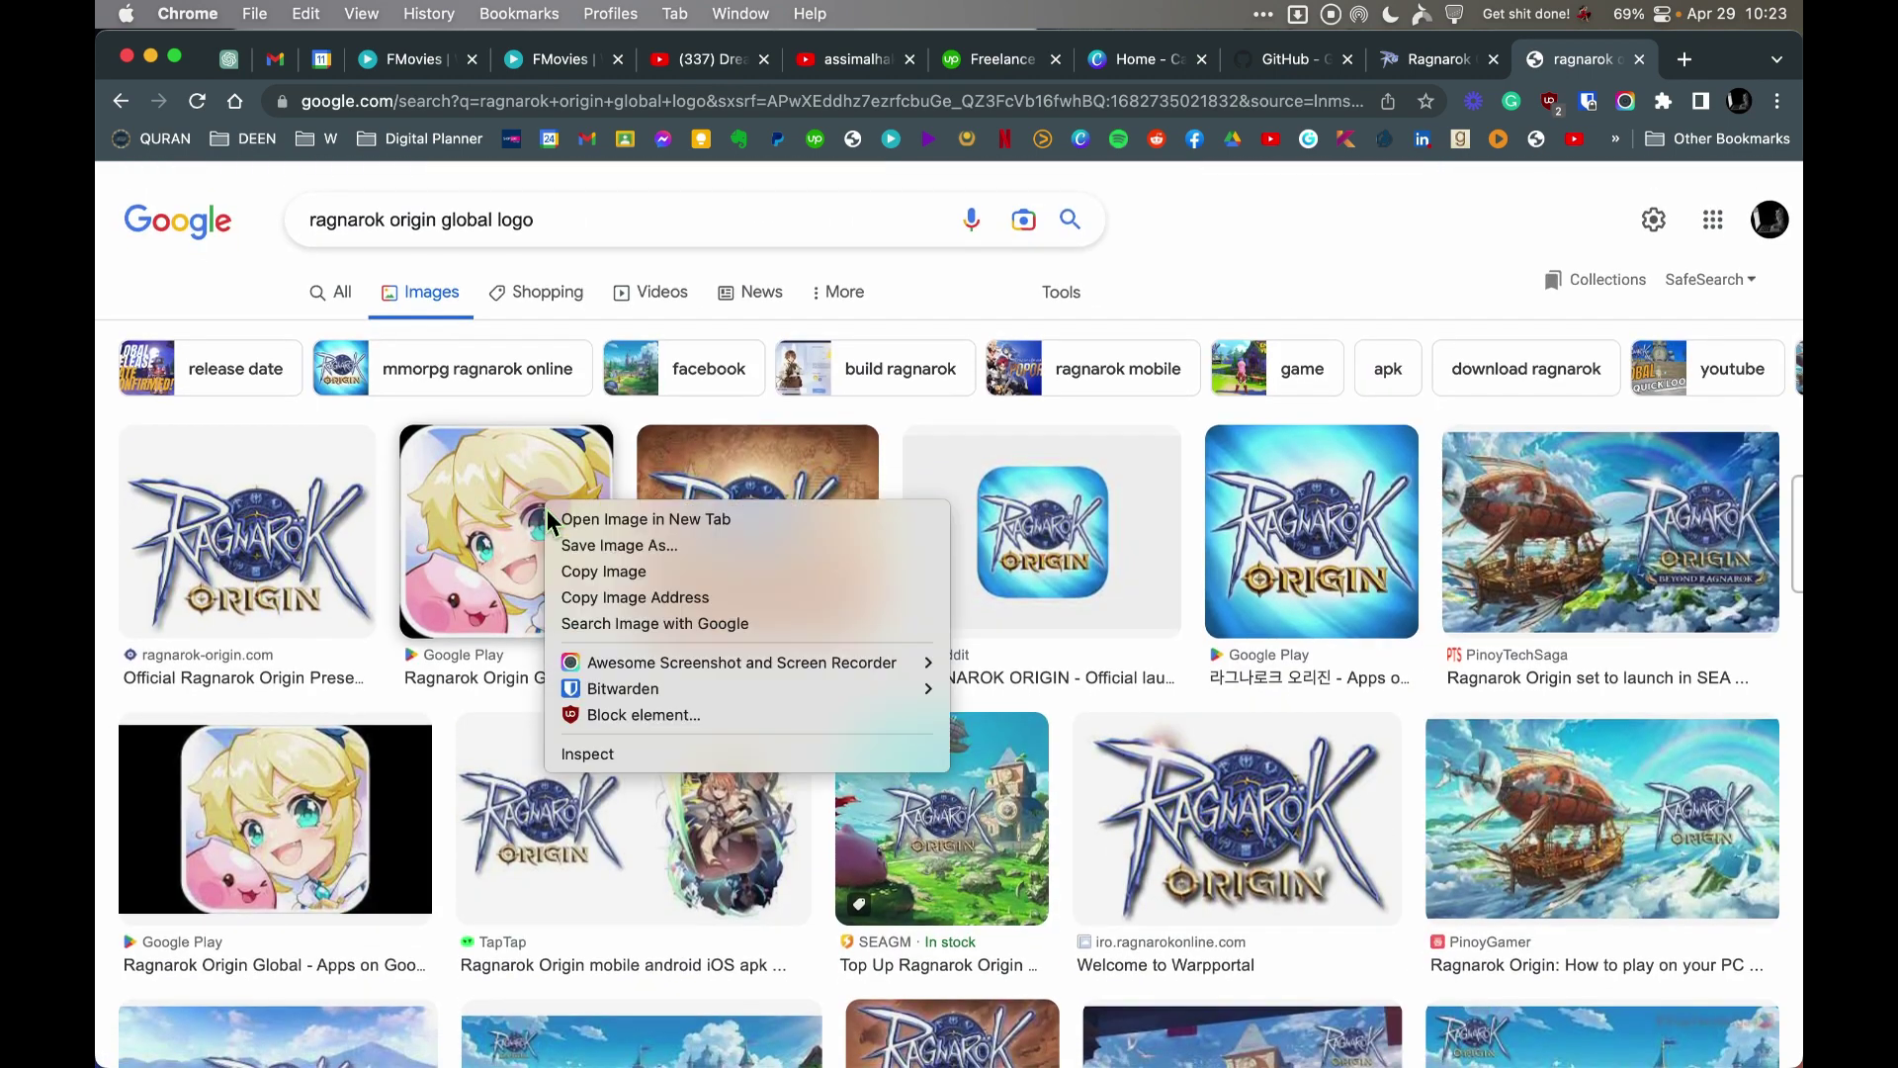
{"action": "left_click", "coordinate": [601, 522]}
{"action": "left_click", "coordinate": [1590, 59]}
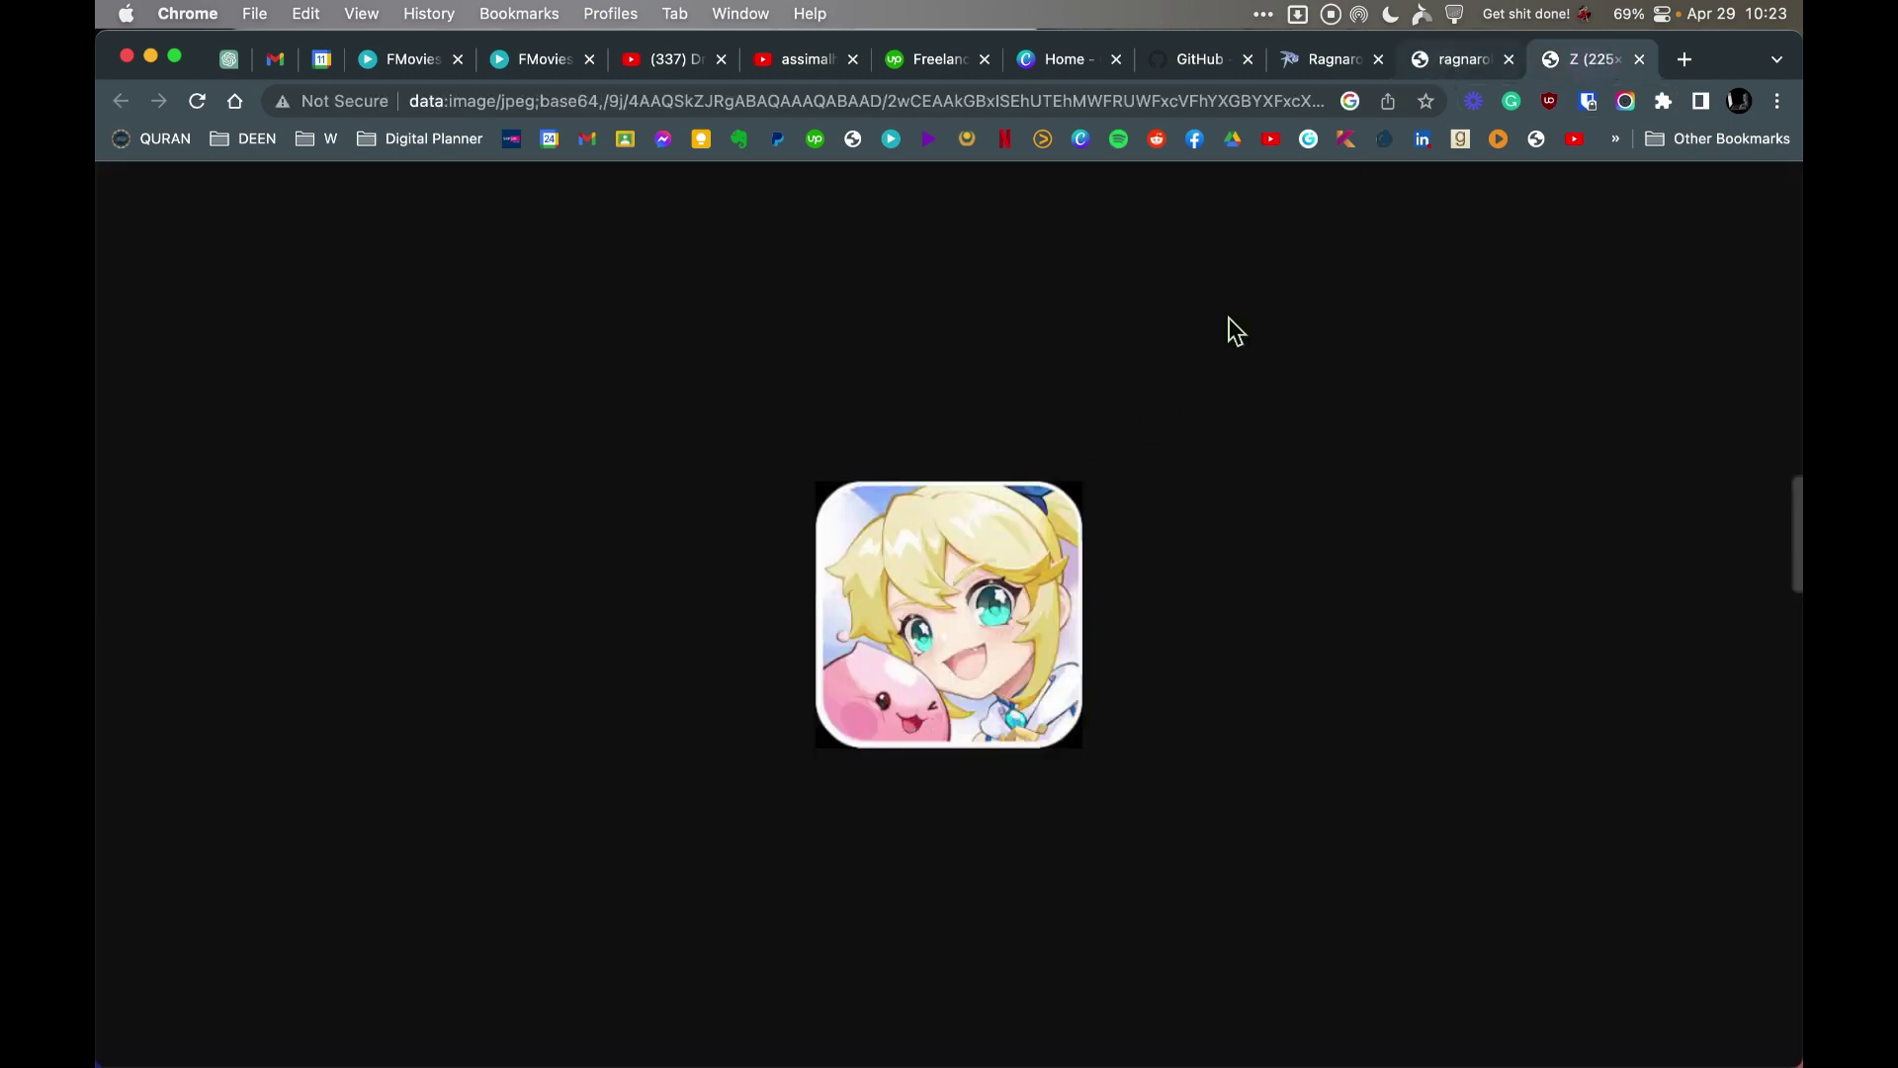
{"action": "right_click", "coordinate": [987, 590]}
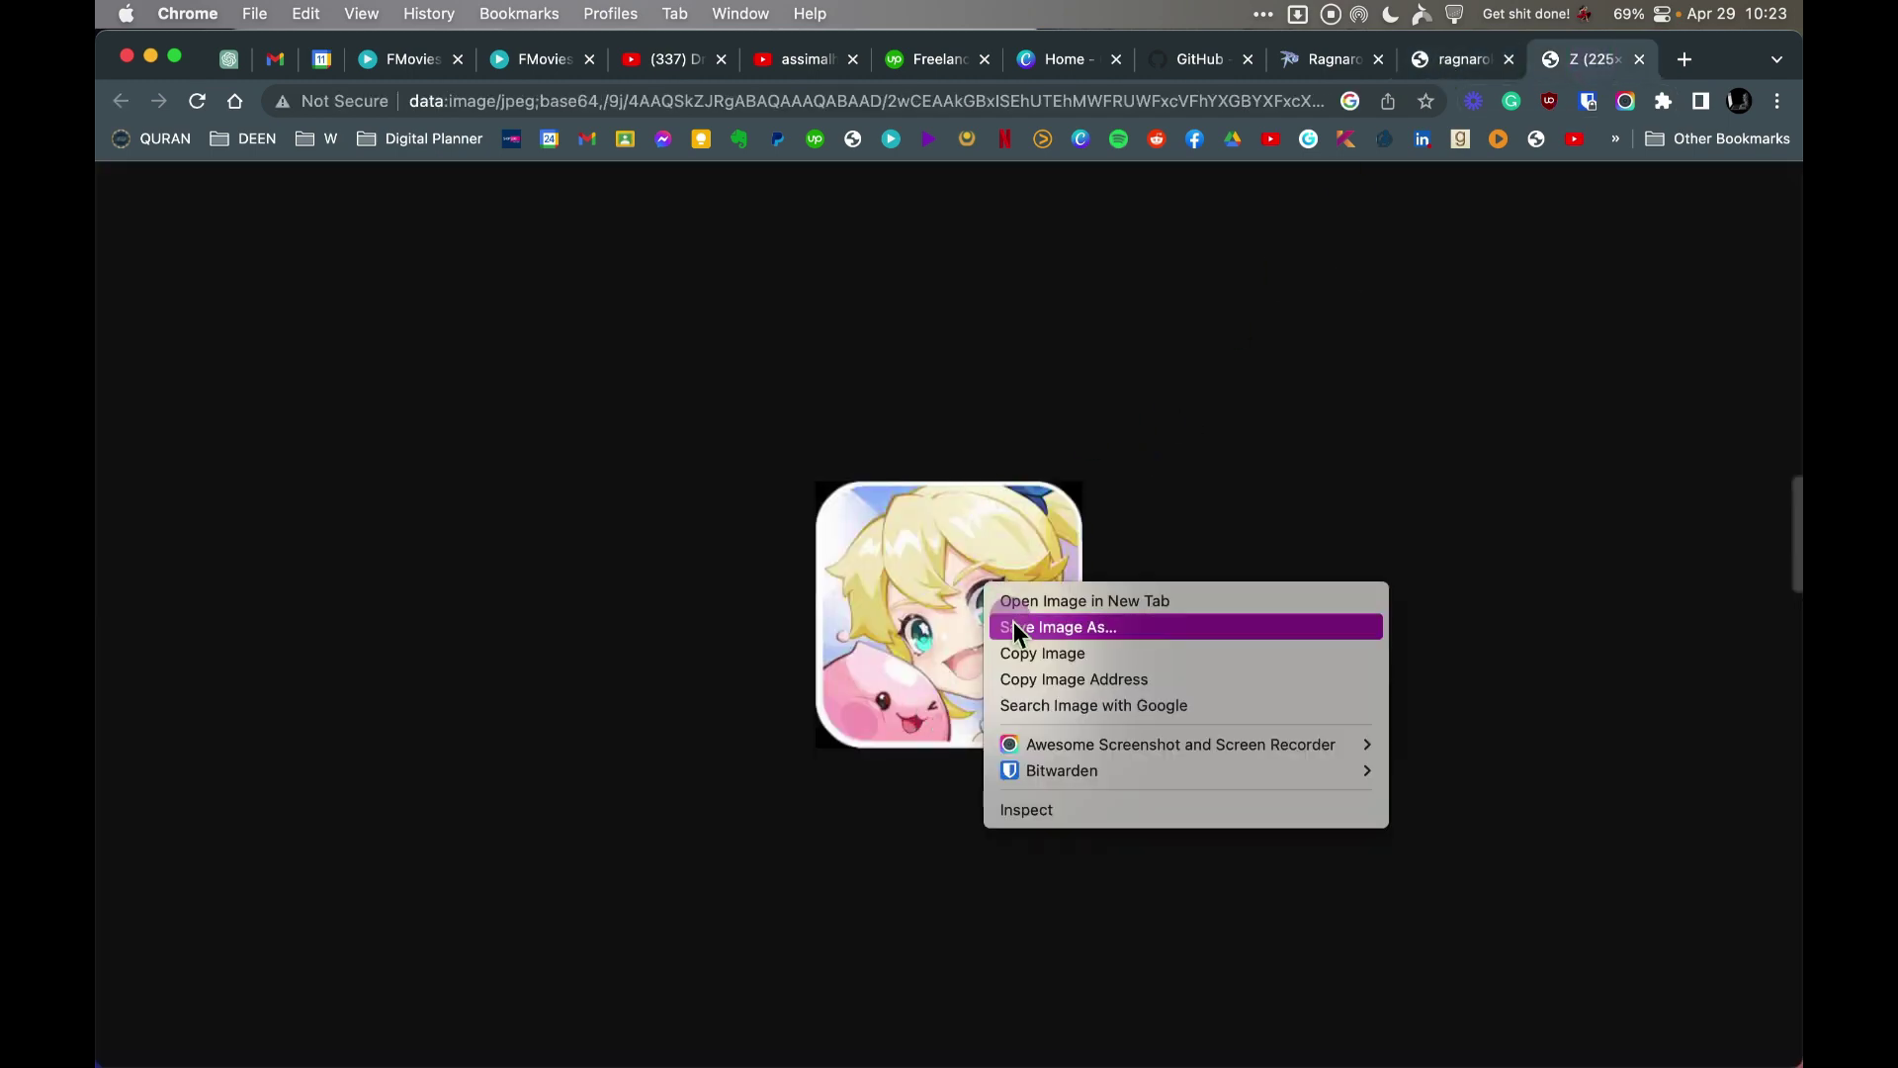
{"action": "left_click", "coordinate": [1012, 625]}
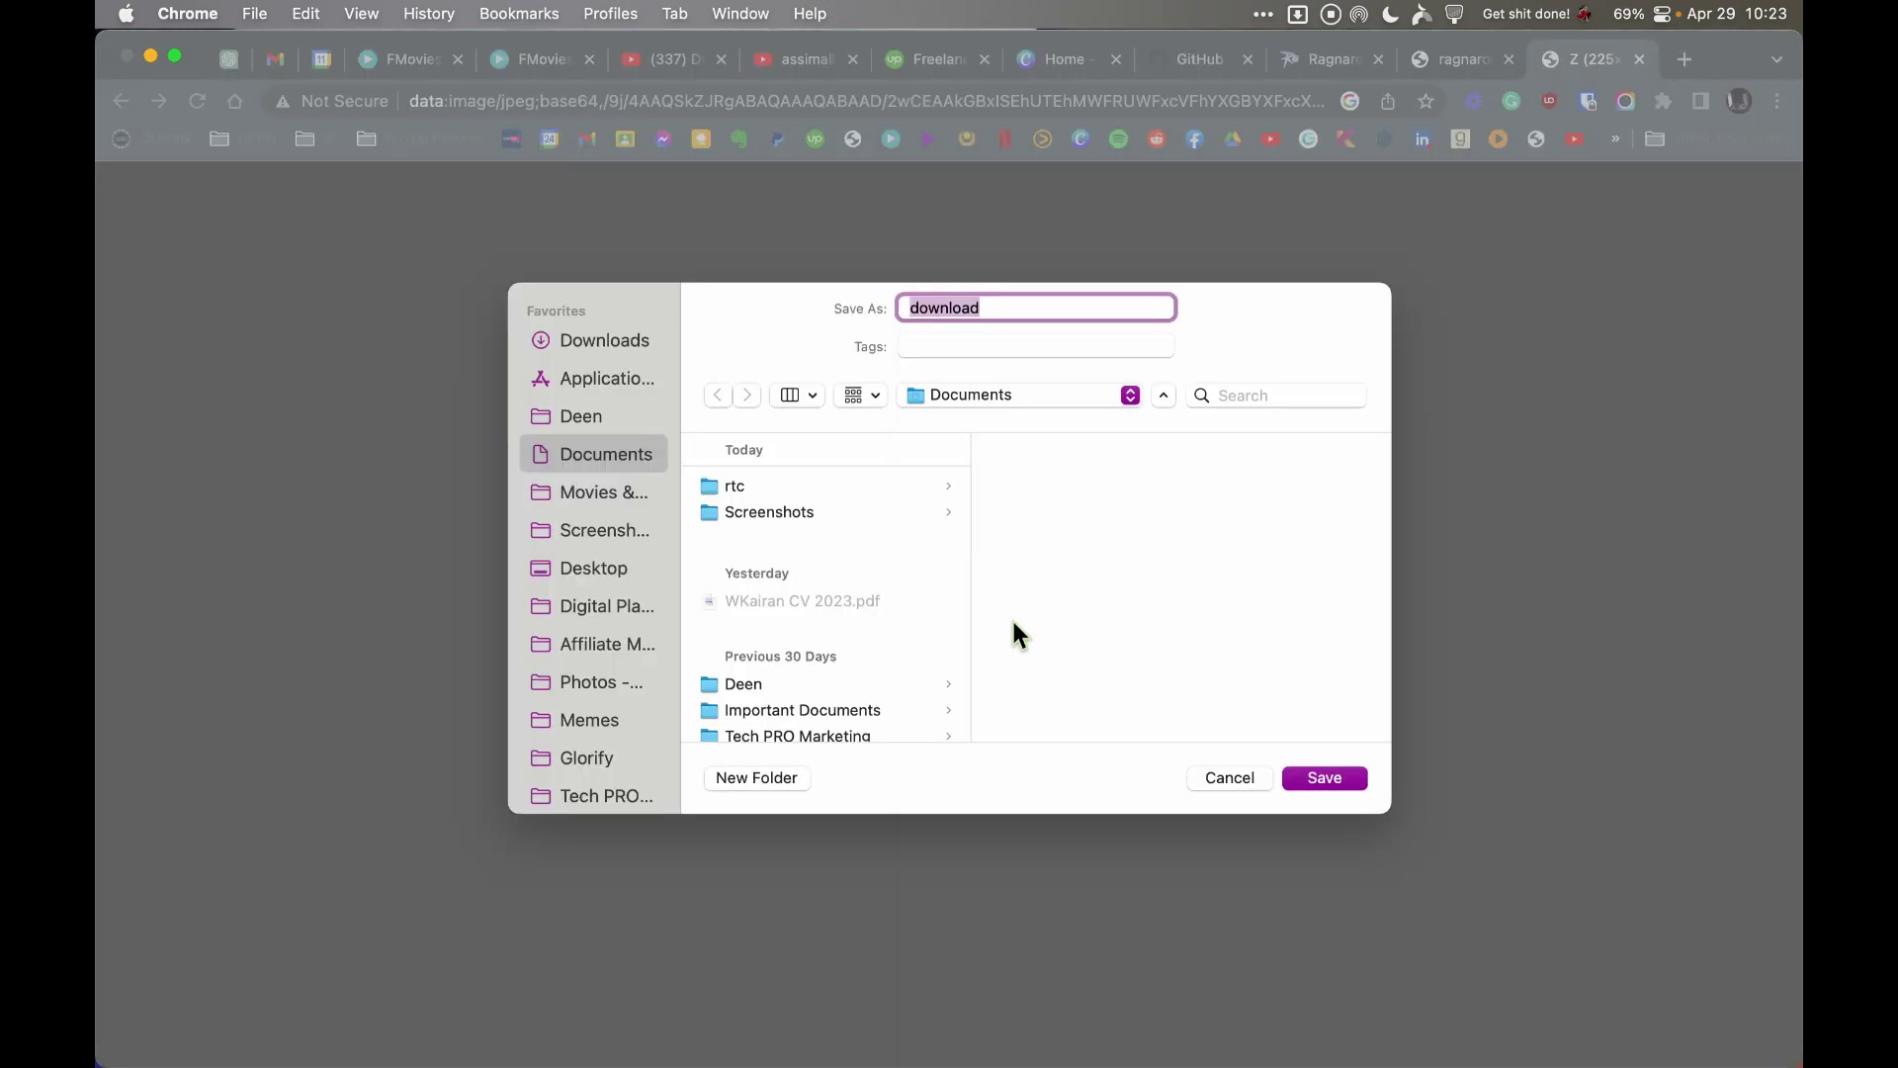
{"action": "left_click", "coordinate": [1243, 779]}
{"action": "left_click", "coordinate": [1290, 105]}
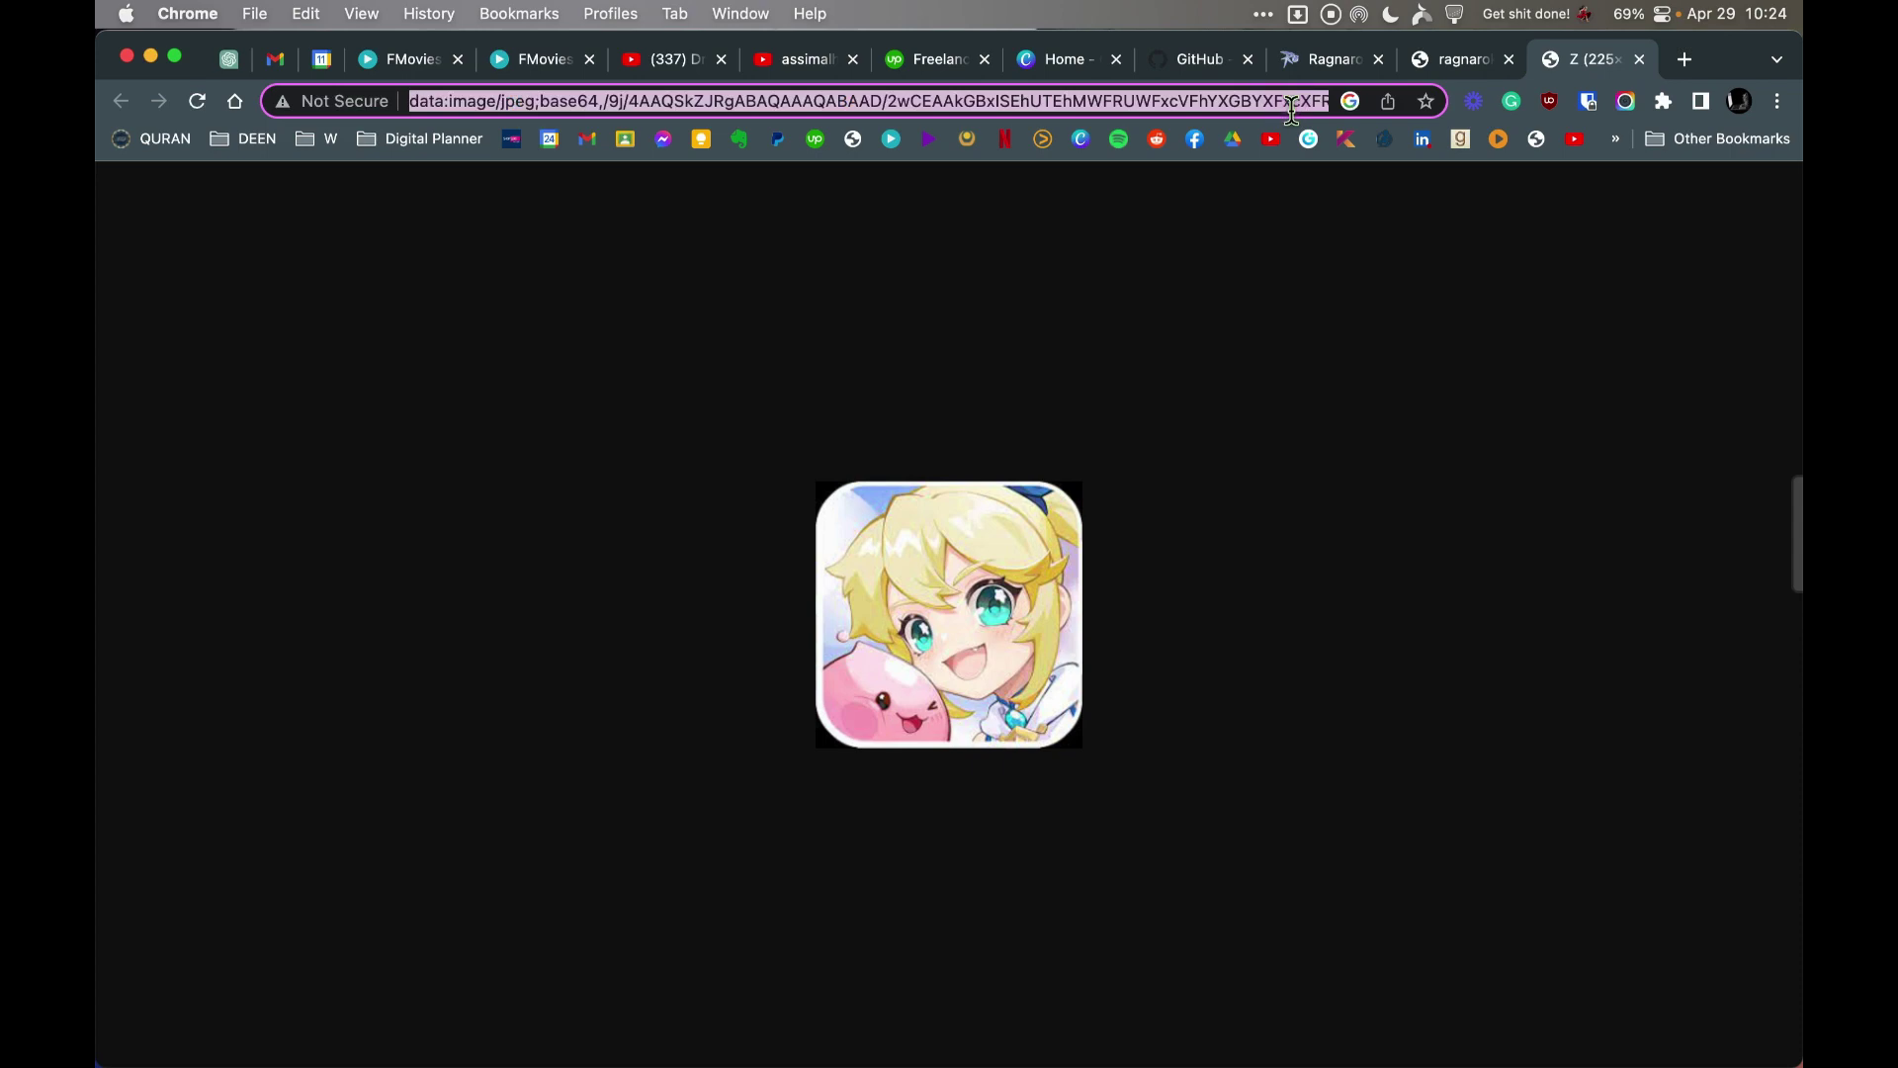
{"action": "key", "text": "Right"}
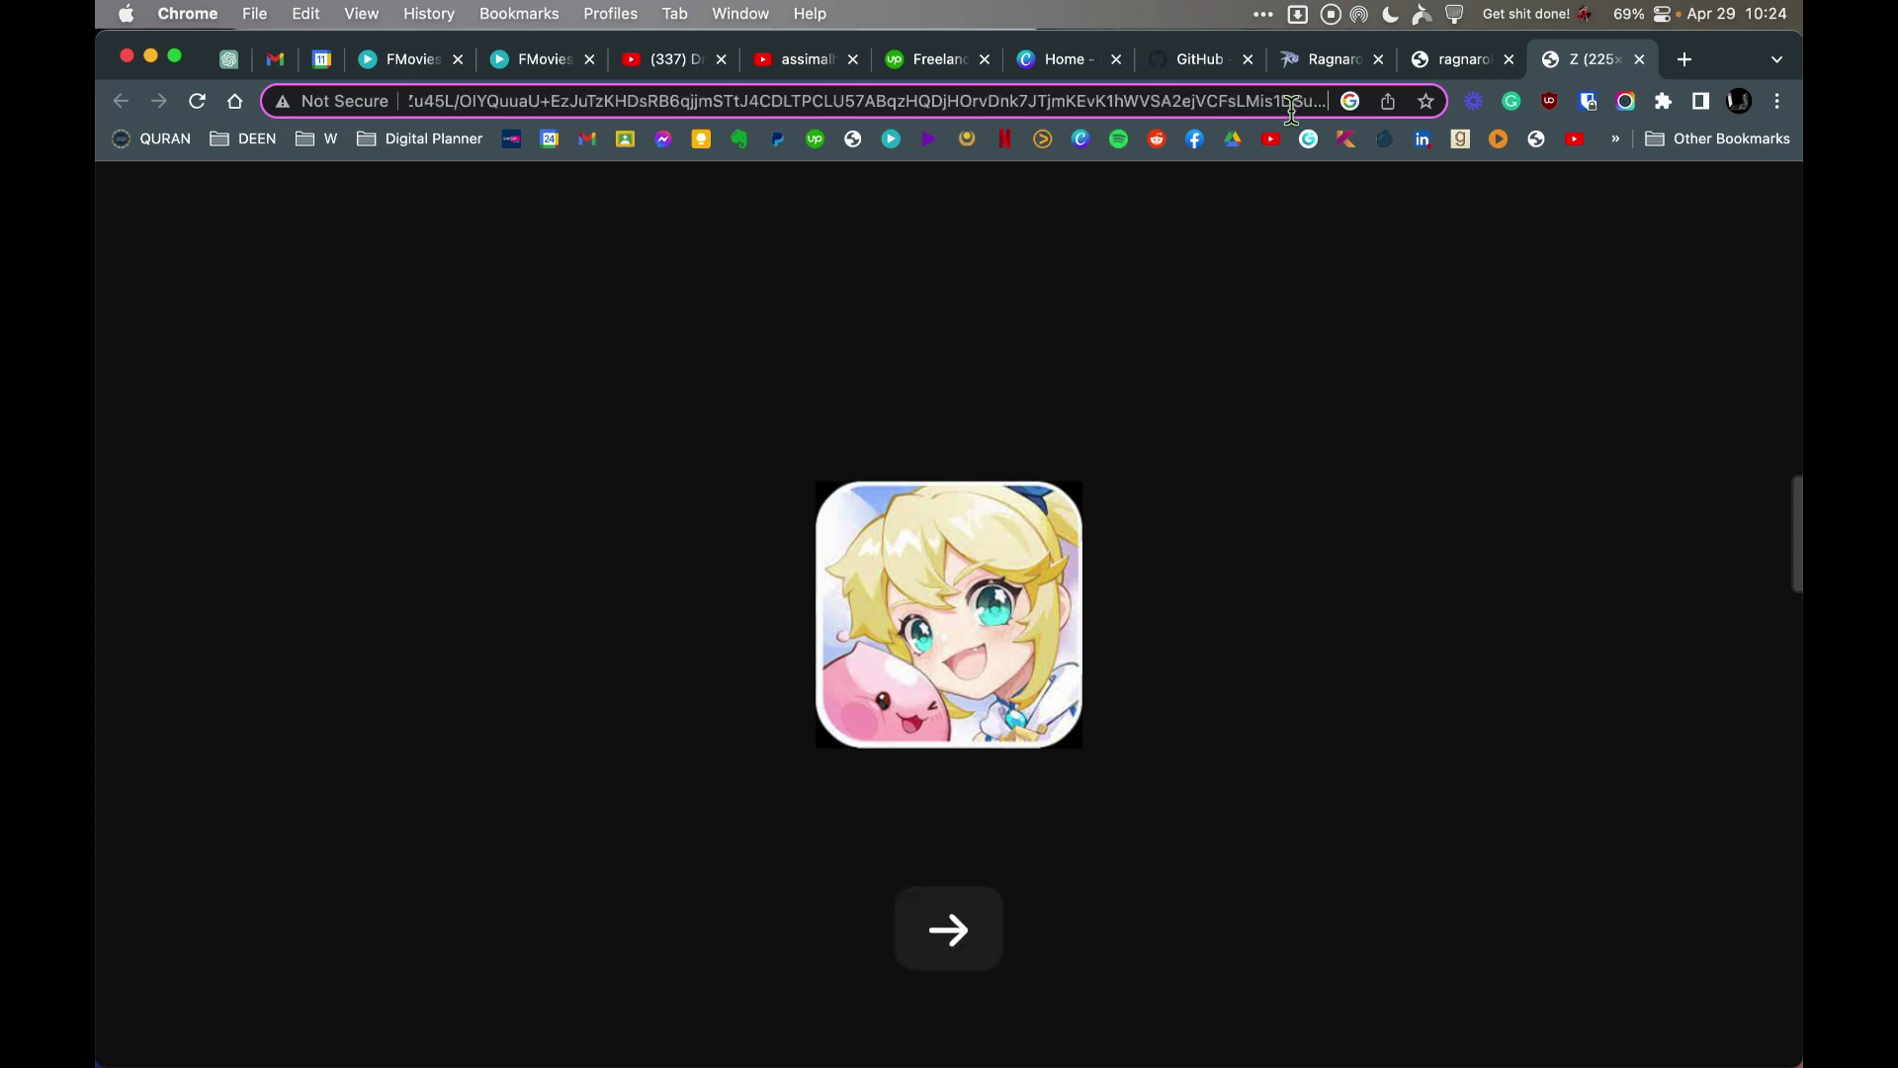
{"action": "left_click", "coordinate": [1481, 56]}
Step: Reverse-search the icon with Google Lens and save the matched image as ragna.jpeg
{"action": "left_click_drag", "start_coordinate": [501, 570], "coordinate": [686, 430]}
{"action": "left_click", "coordinate": [1424, 61]}
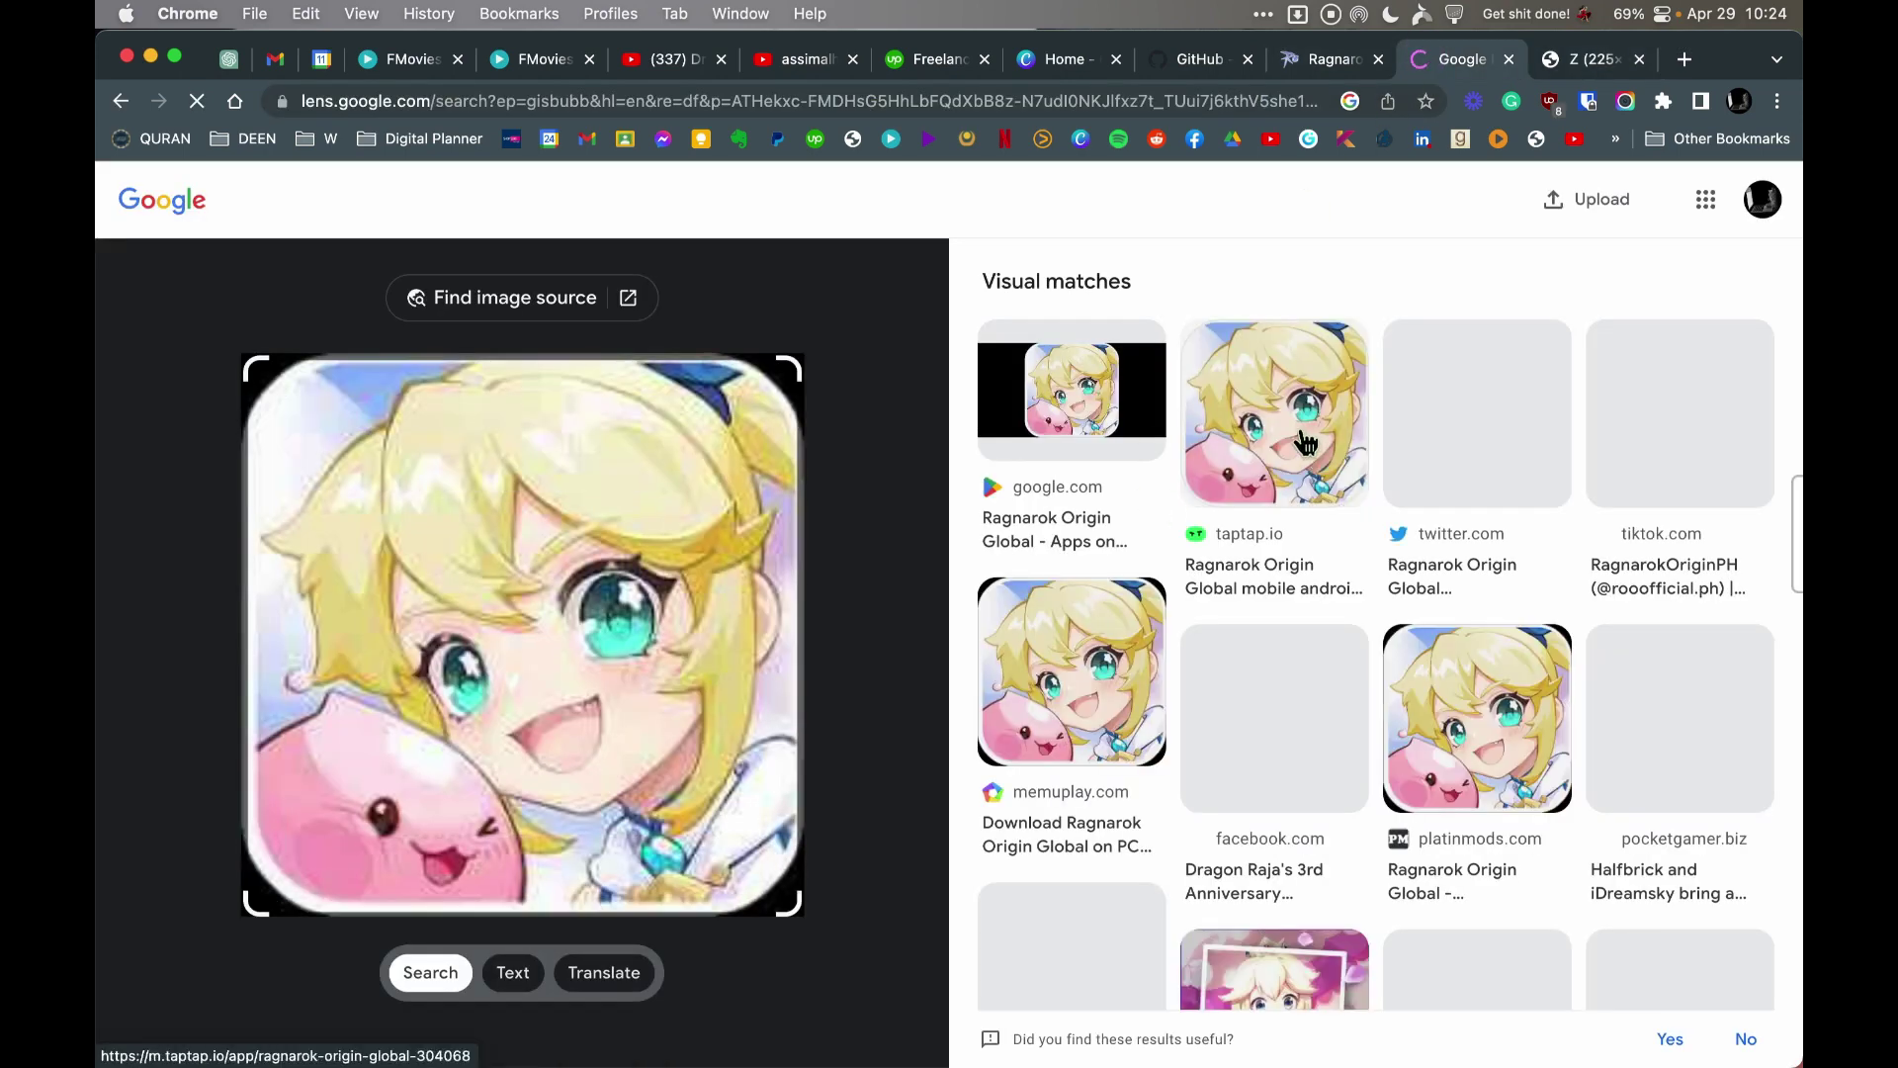
{"action": "right_click", "coordinate": [1311, 445]}
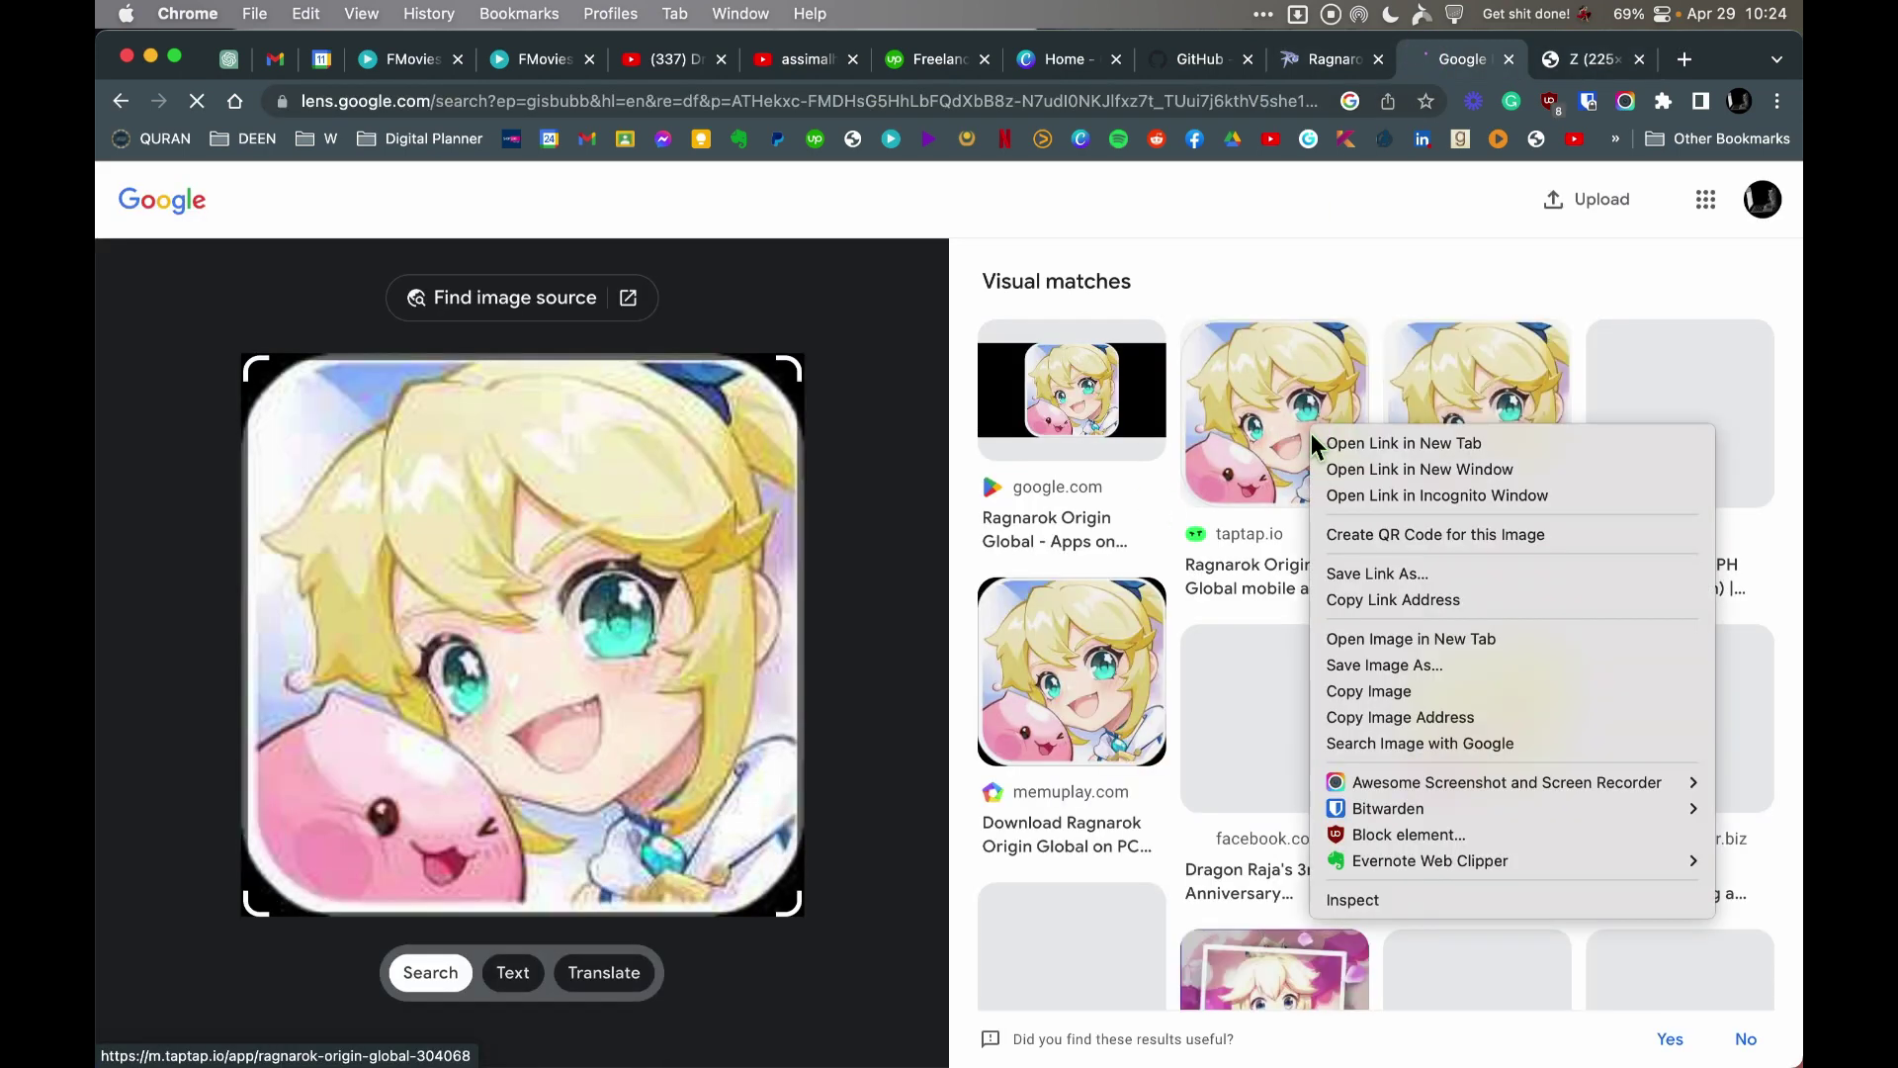
{"action": "left_click", "coordinate": [1442, 644]}
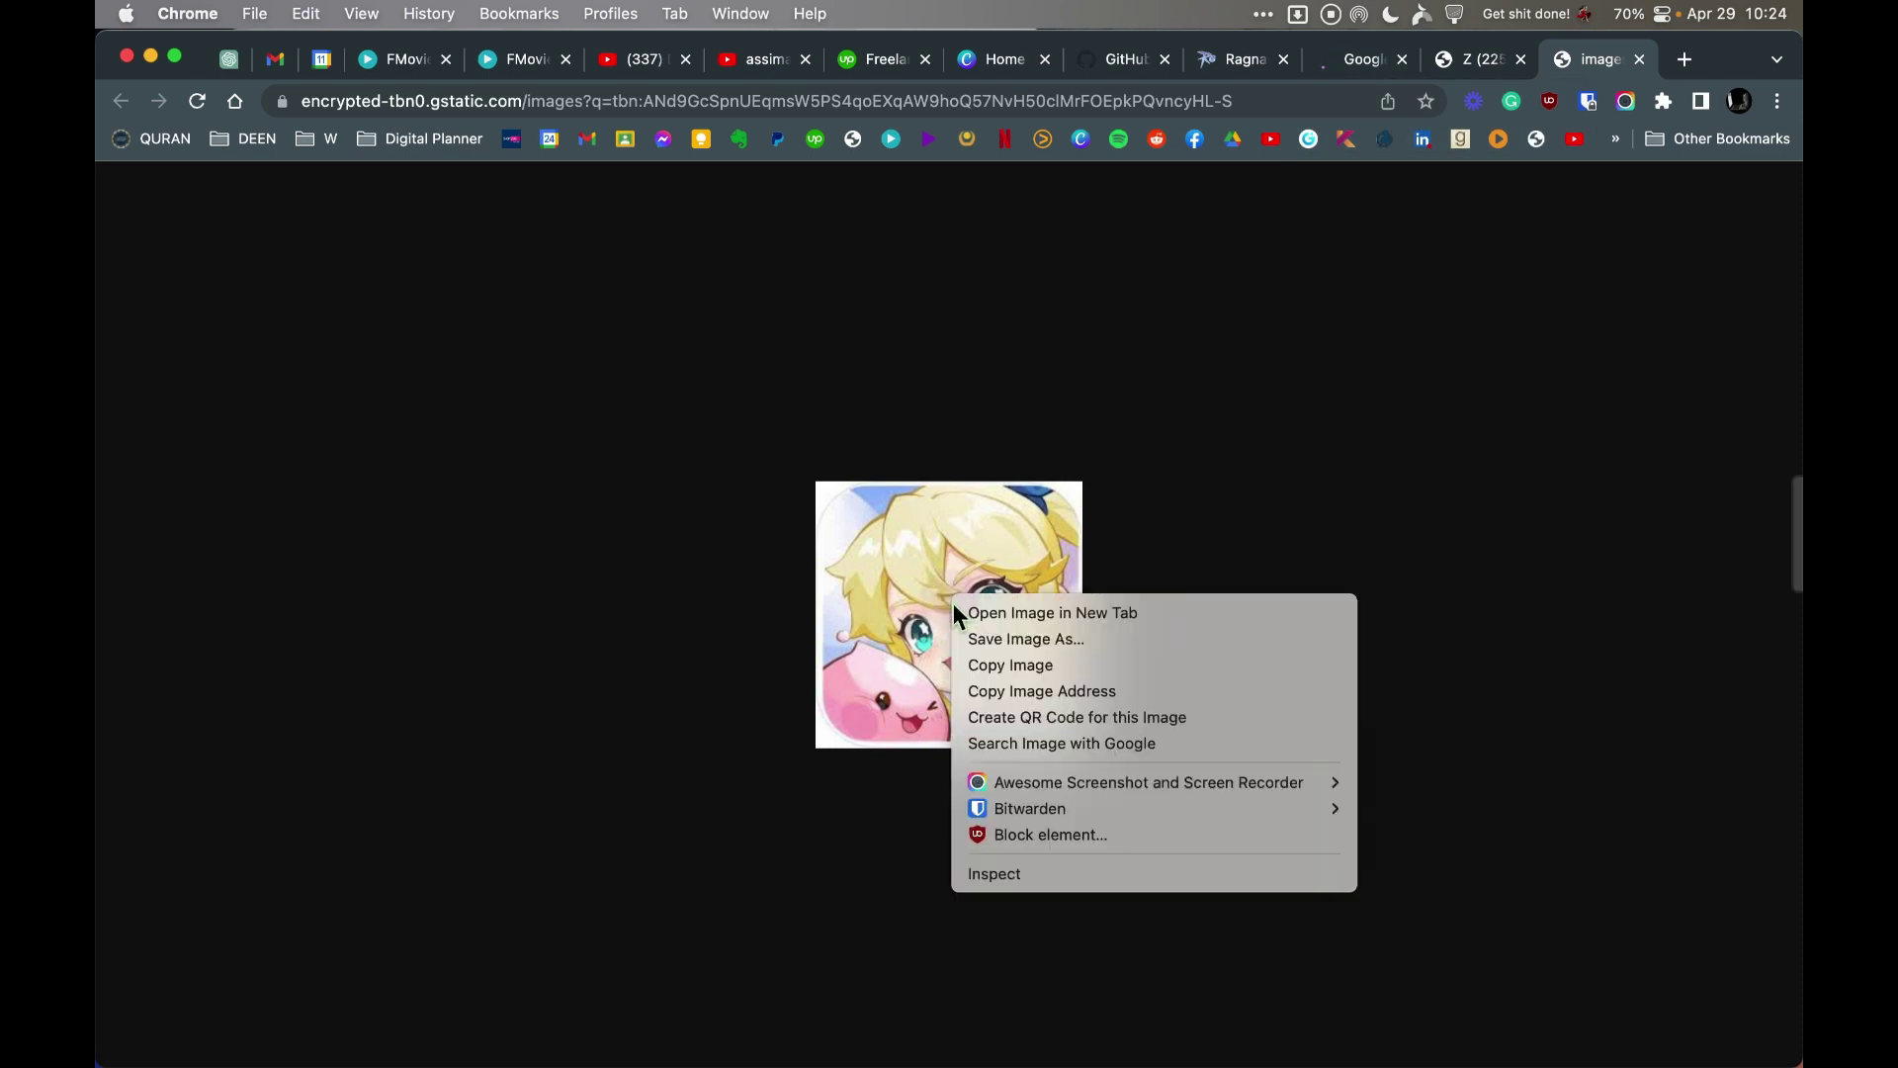
{"action": "left_click", "coordinate": [983, 641]}
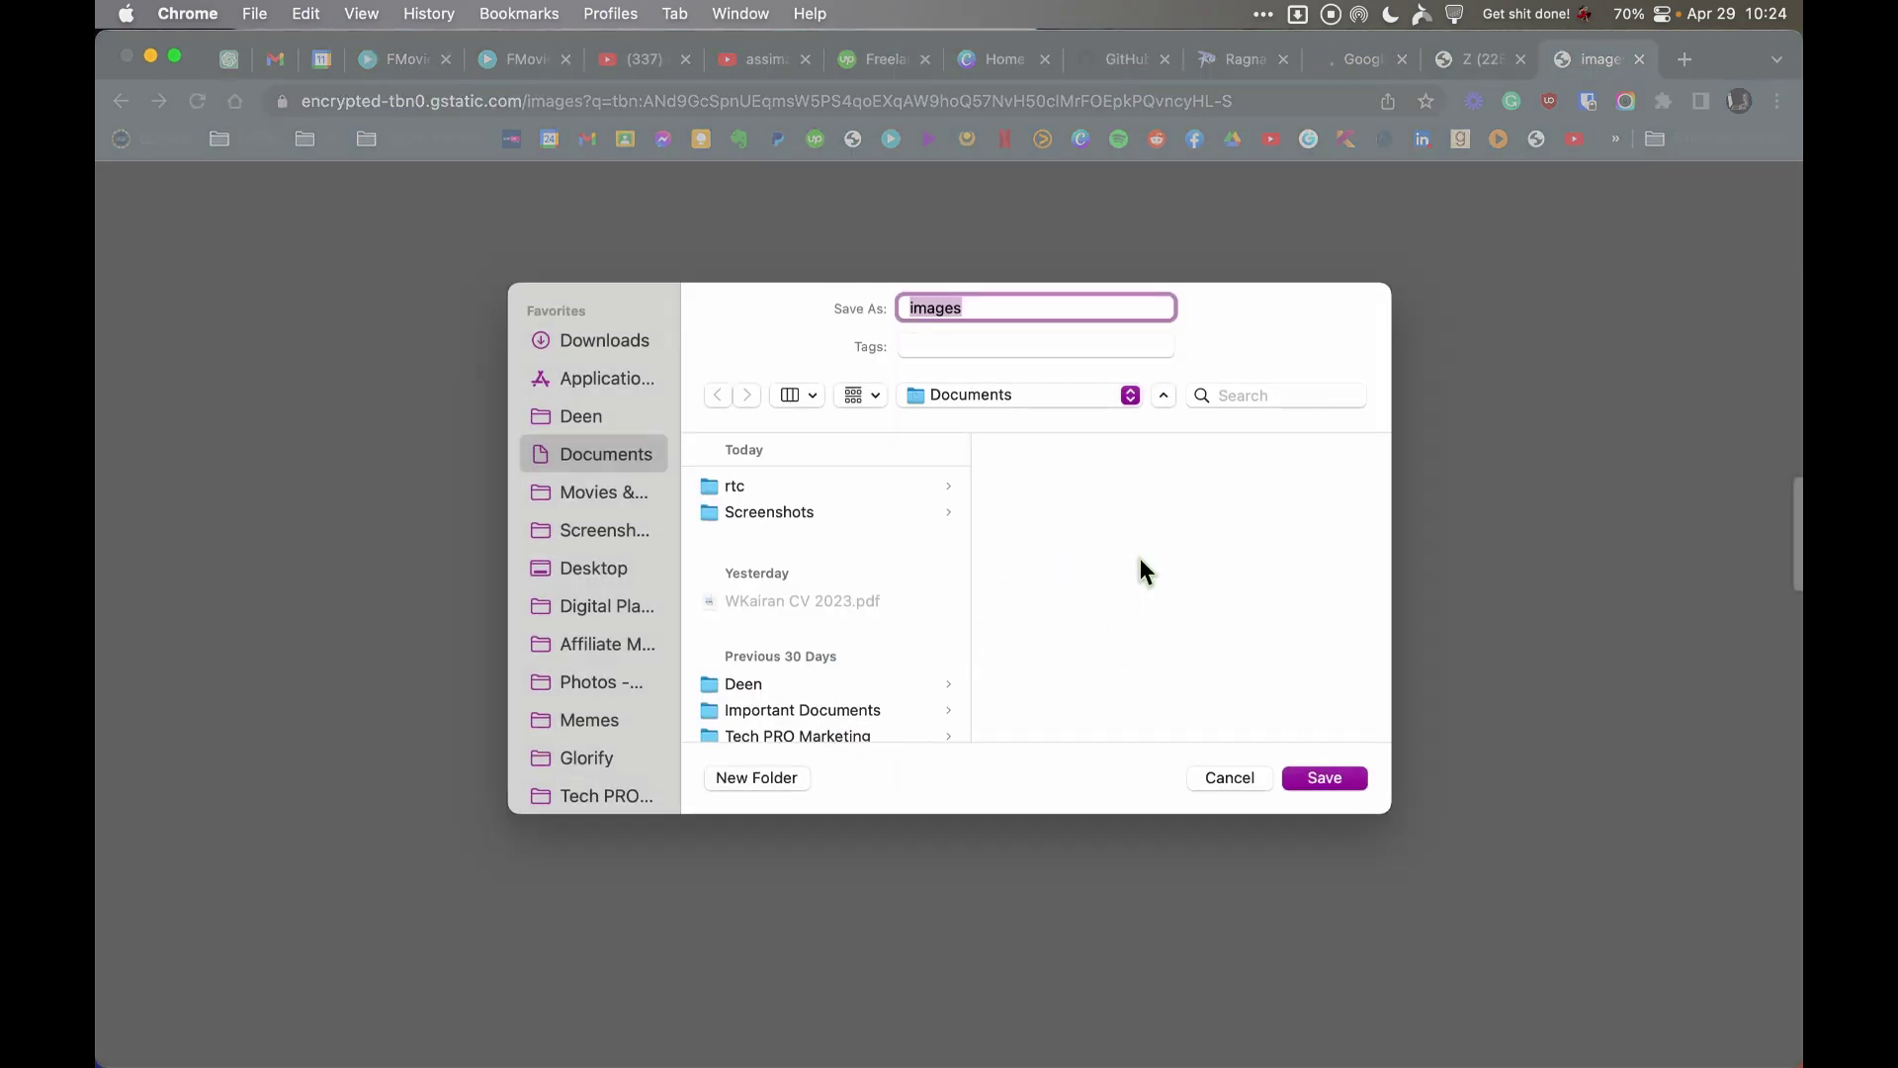
{"action": "type", "text": "ragna"}
{"action": "key", "text": "Return"}
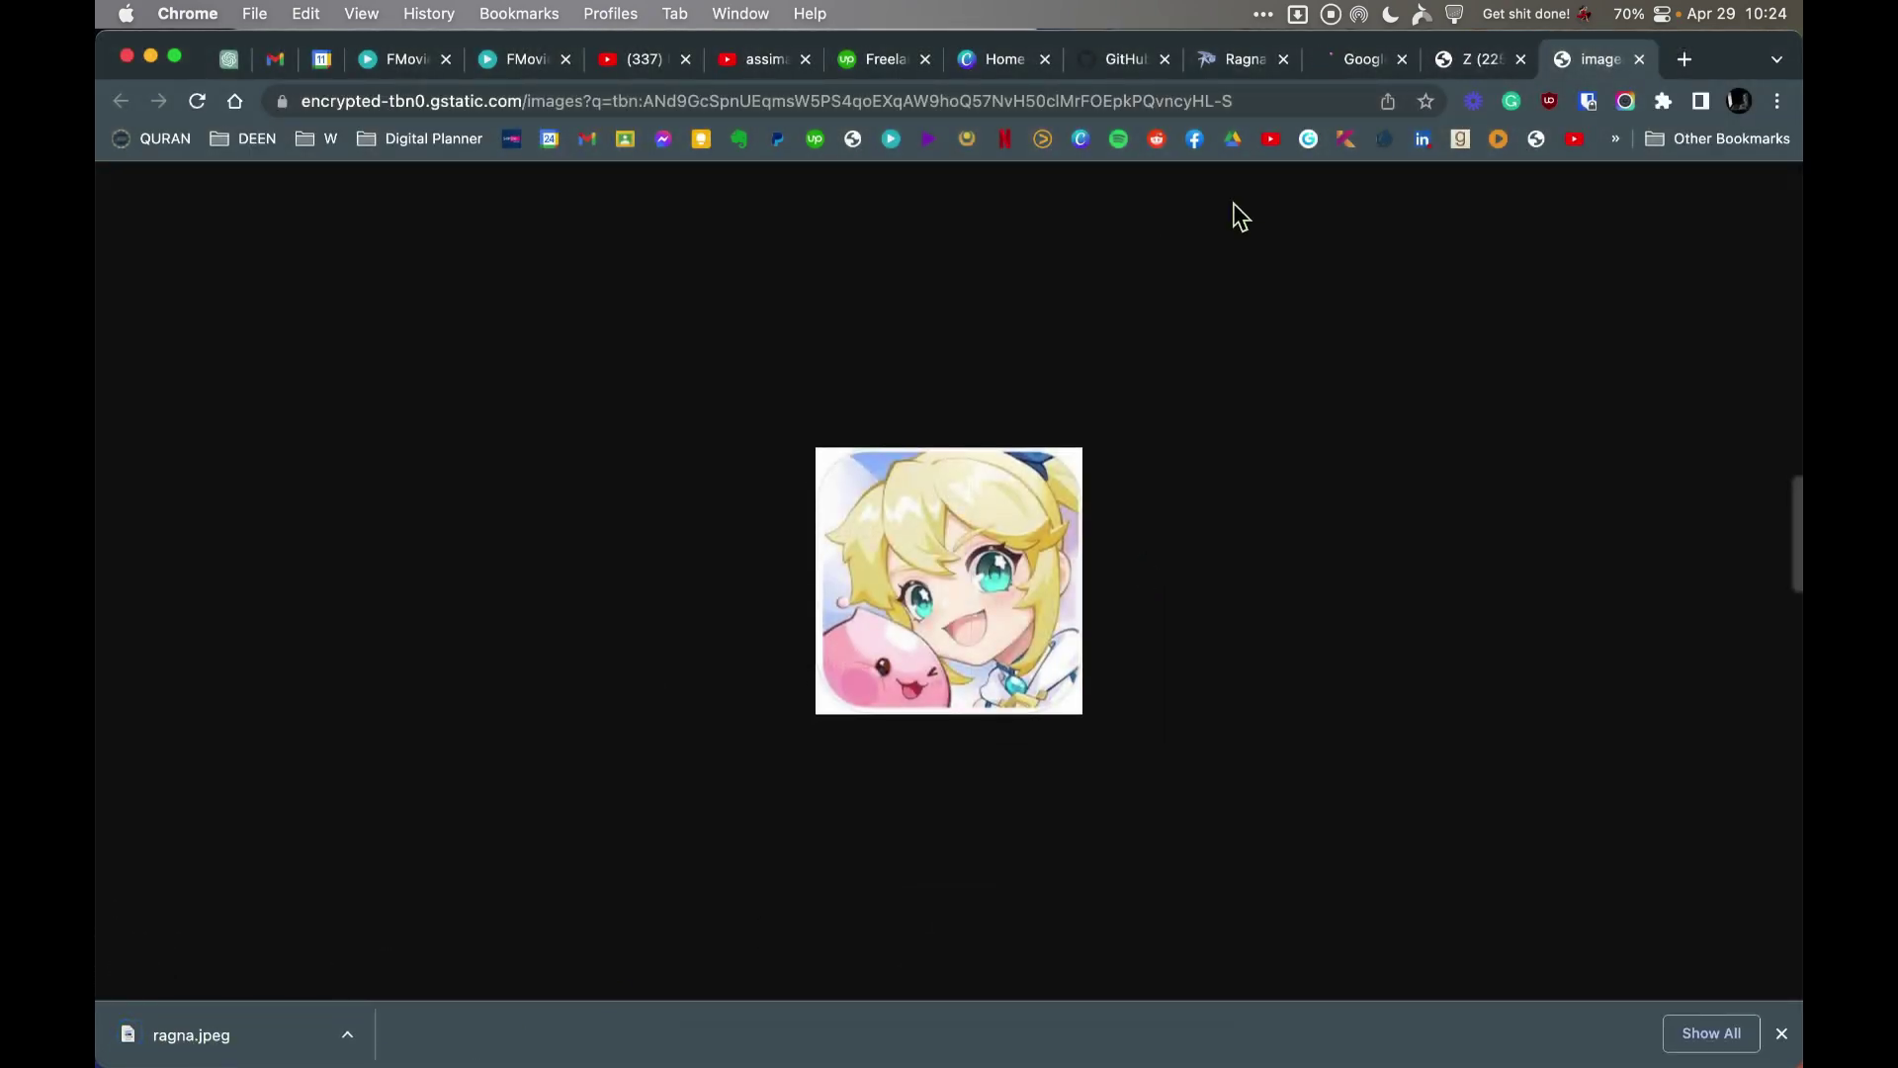
Step: Back in Wineskin Advanced, set the wrapper icon to ragna.jpeg from Documents
{"action": "left_click", "coordinate": [153, 57]}
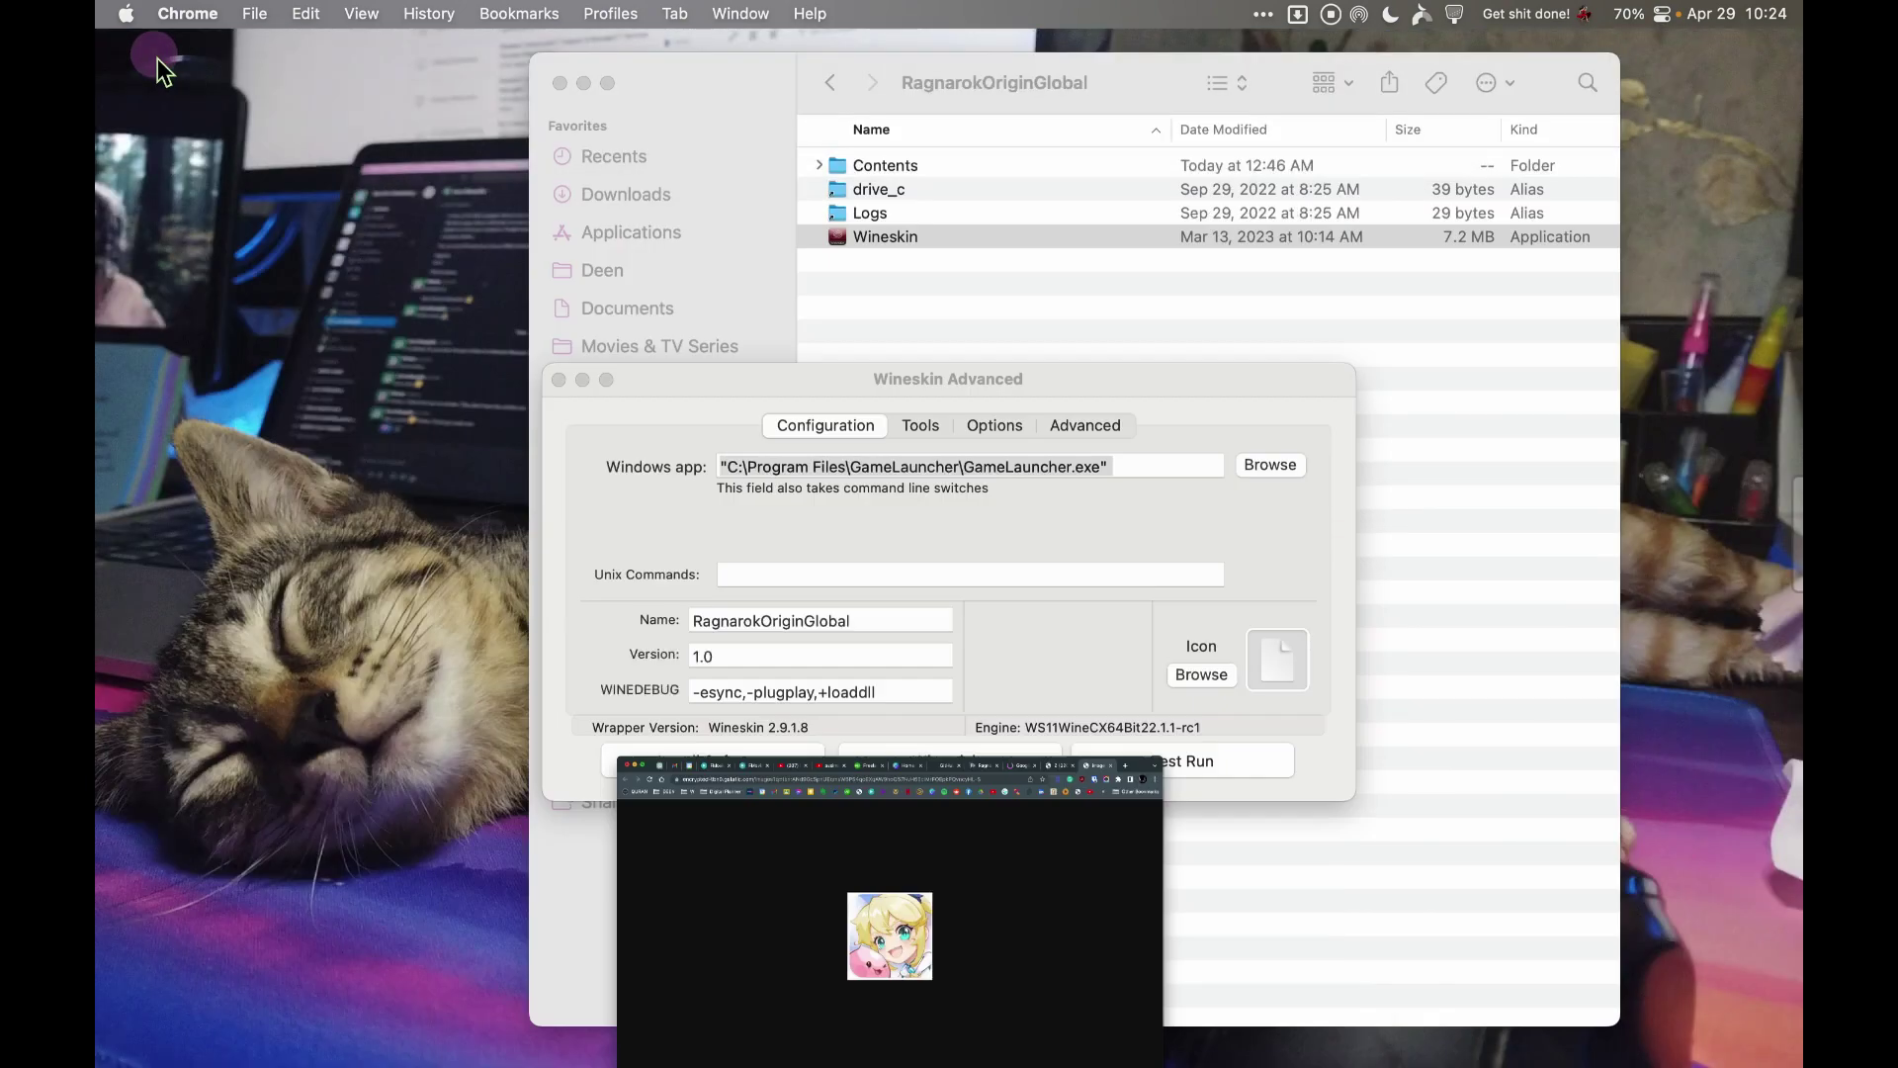
{"action": "left_click_drag", "start_coordinate": [986, 394], "coordinate": [993, 314]}
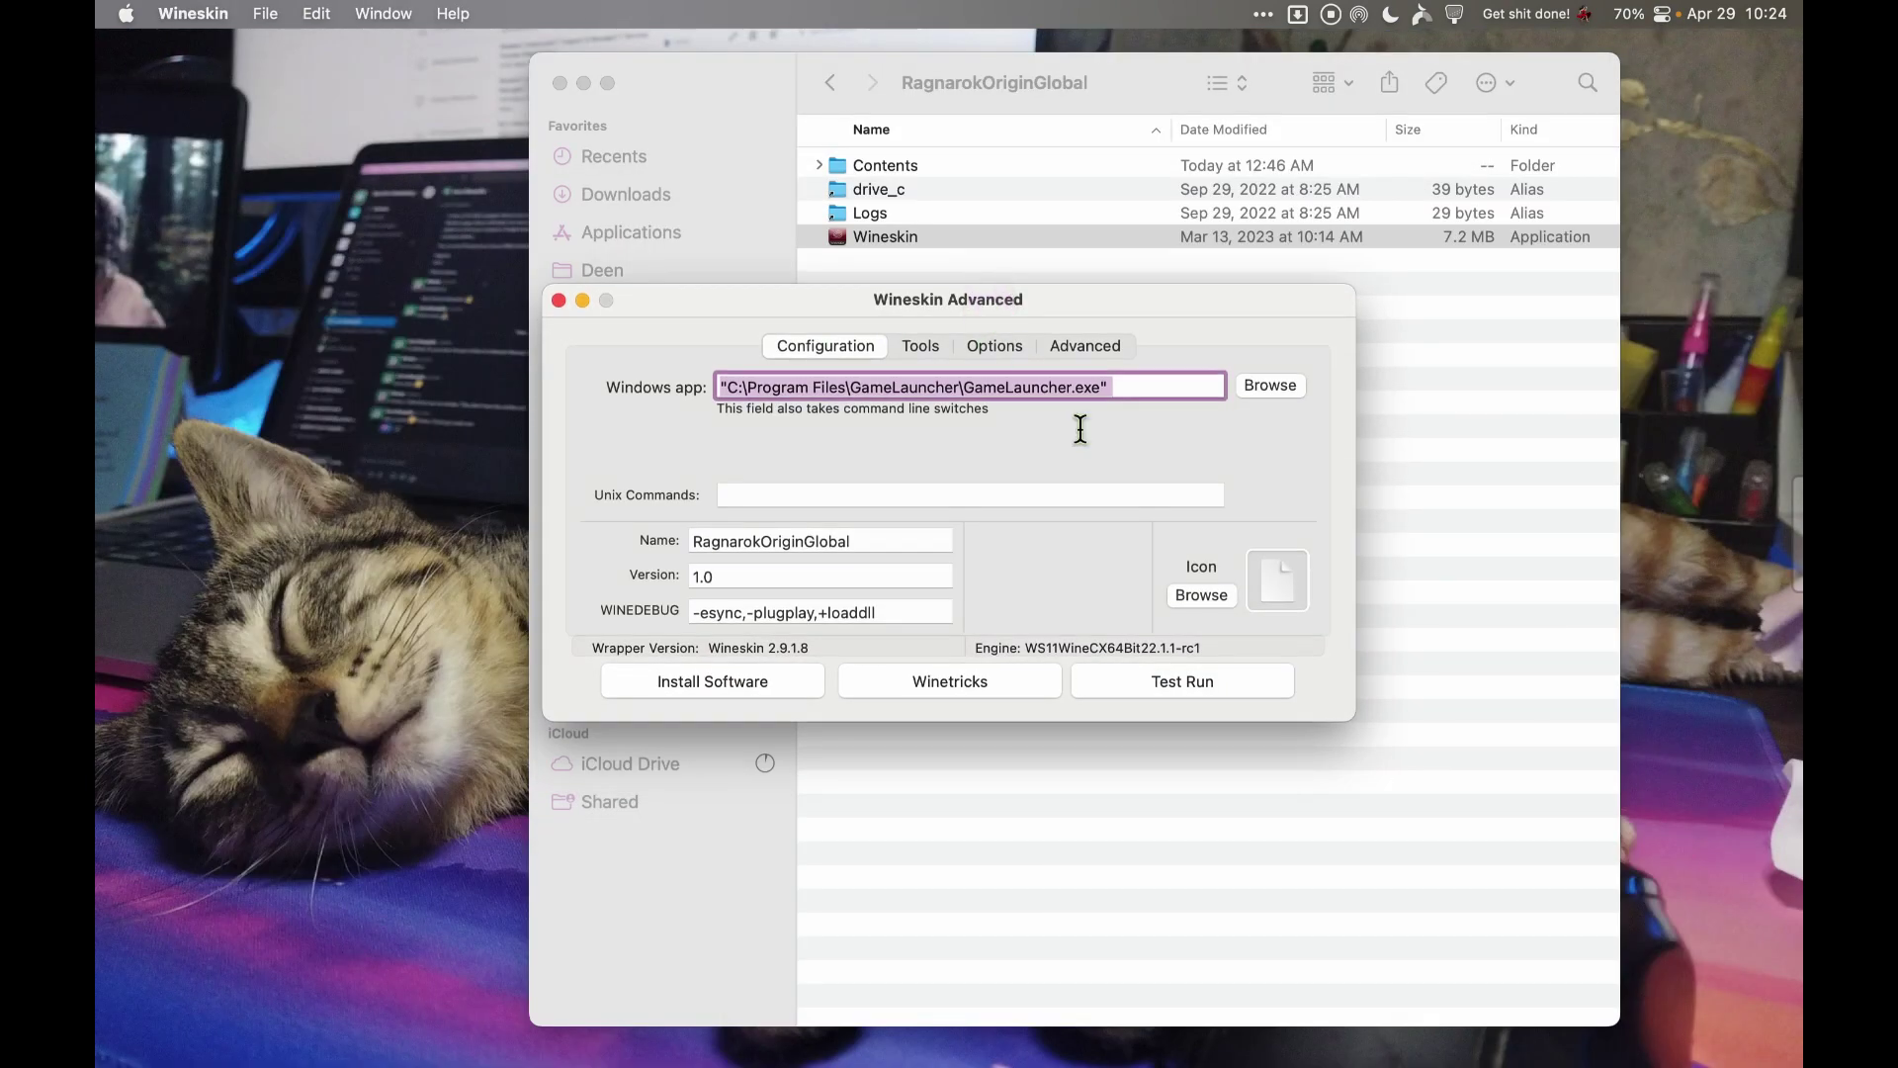
{"action": "left_click", "coordinate": [1202, 595]}
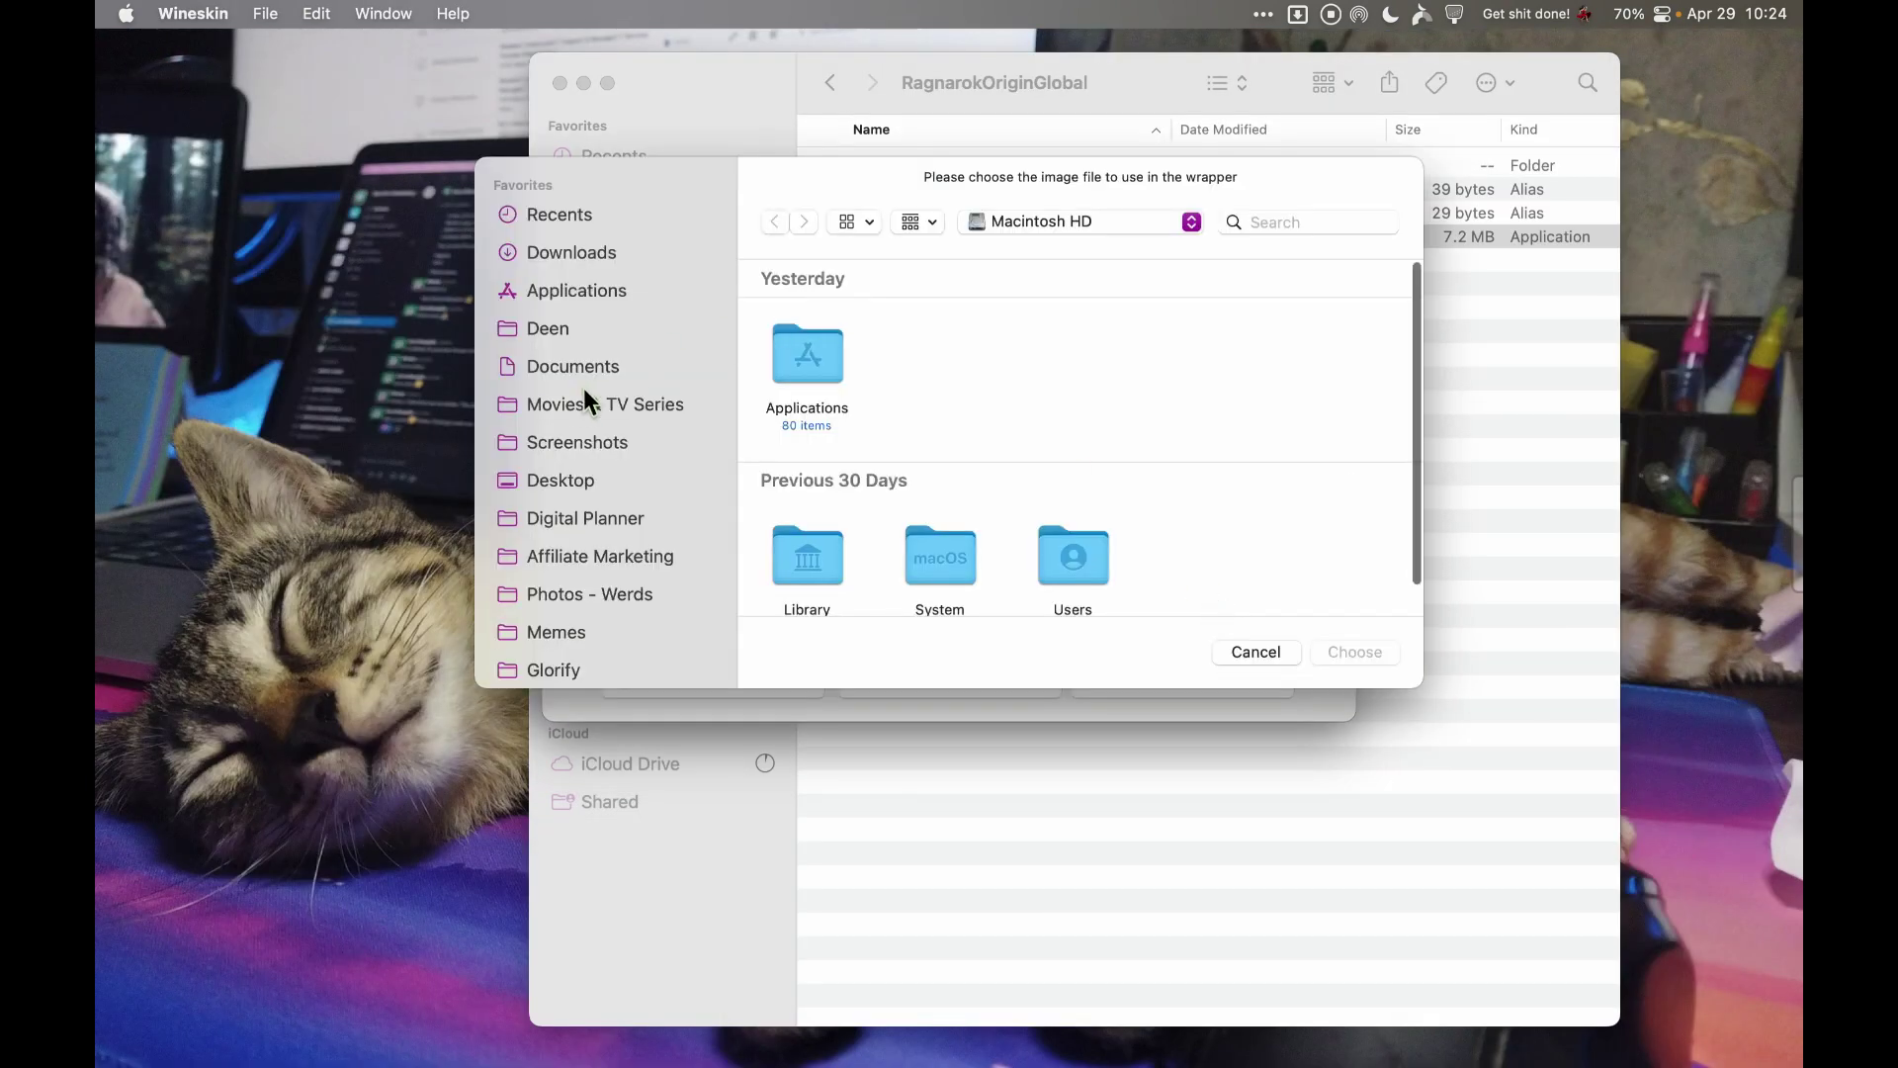
{"action": "left_click", "coordinate": [584, 245]}
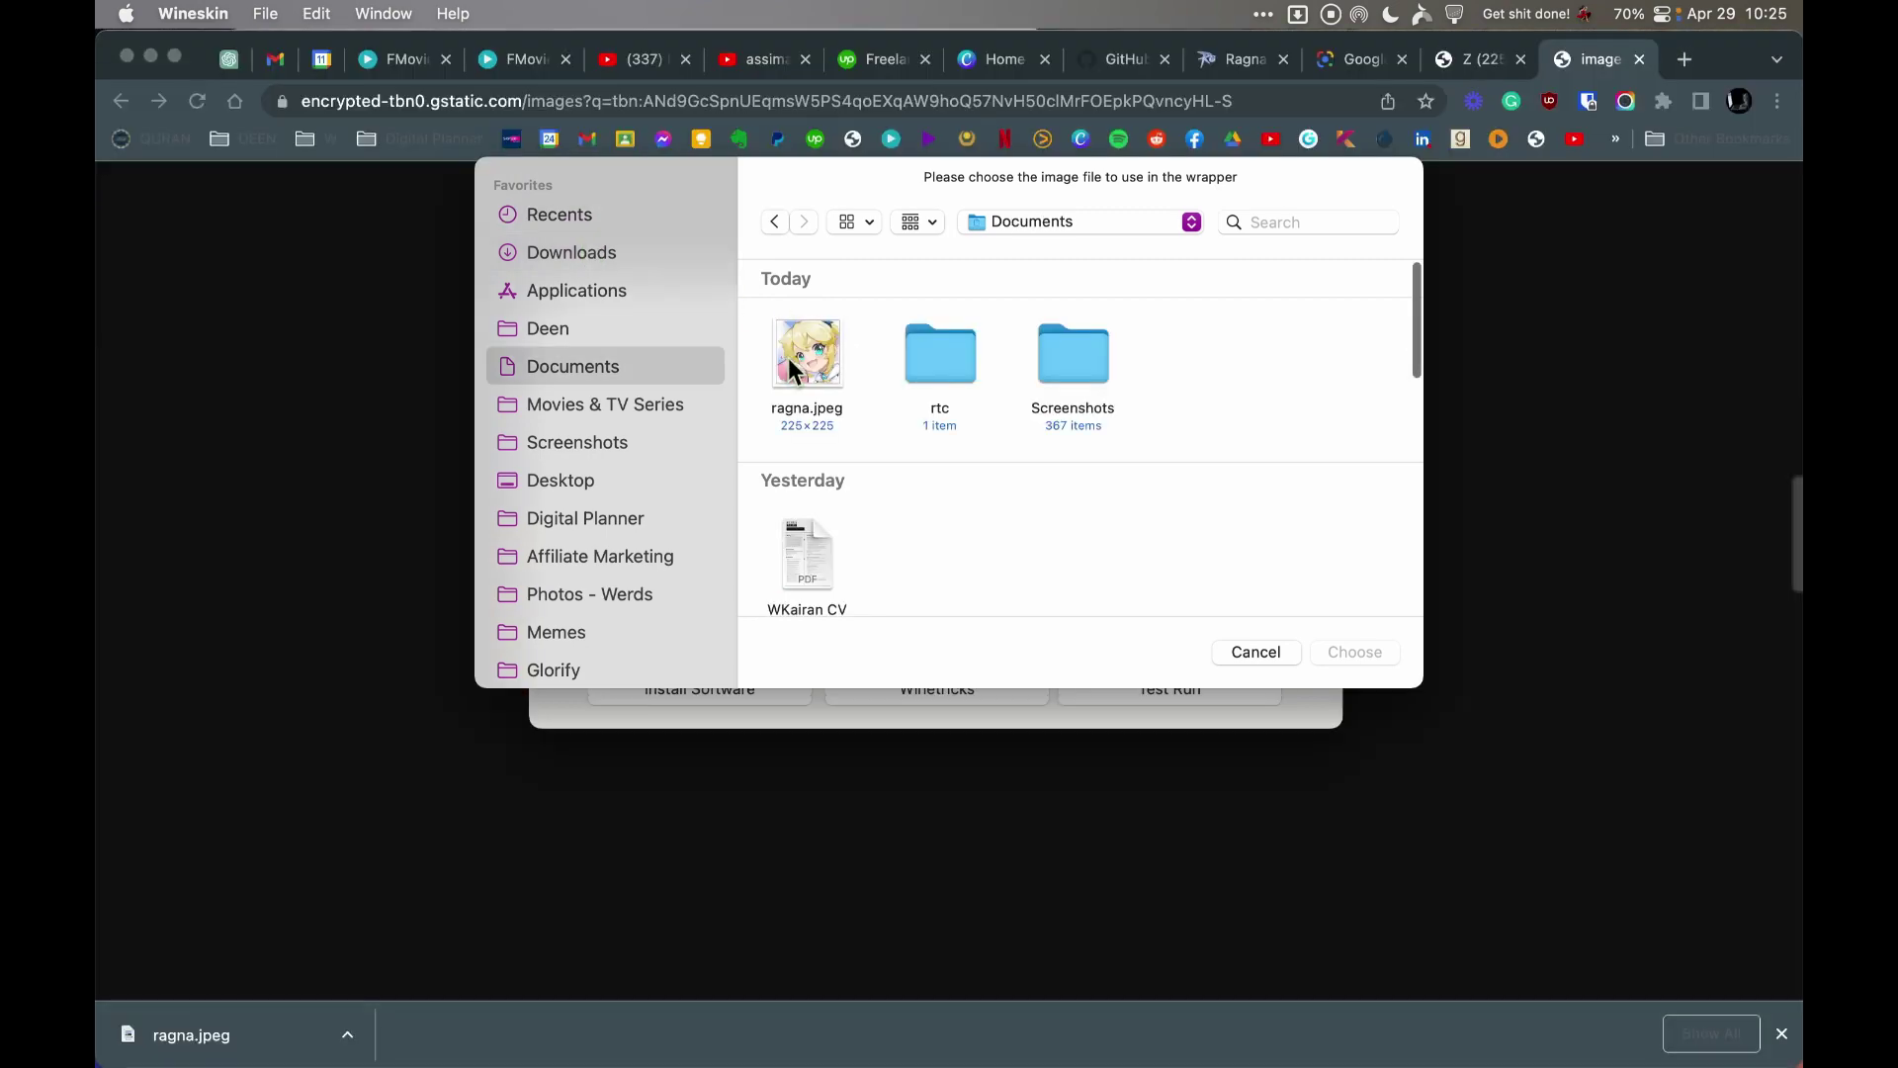
{"action": "left_click", "coordinate": [799, 364]}
{"action": "left_click", "coordinate": [1385, 649]}
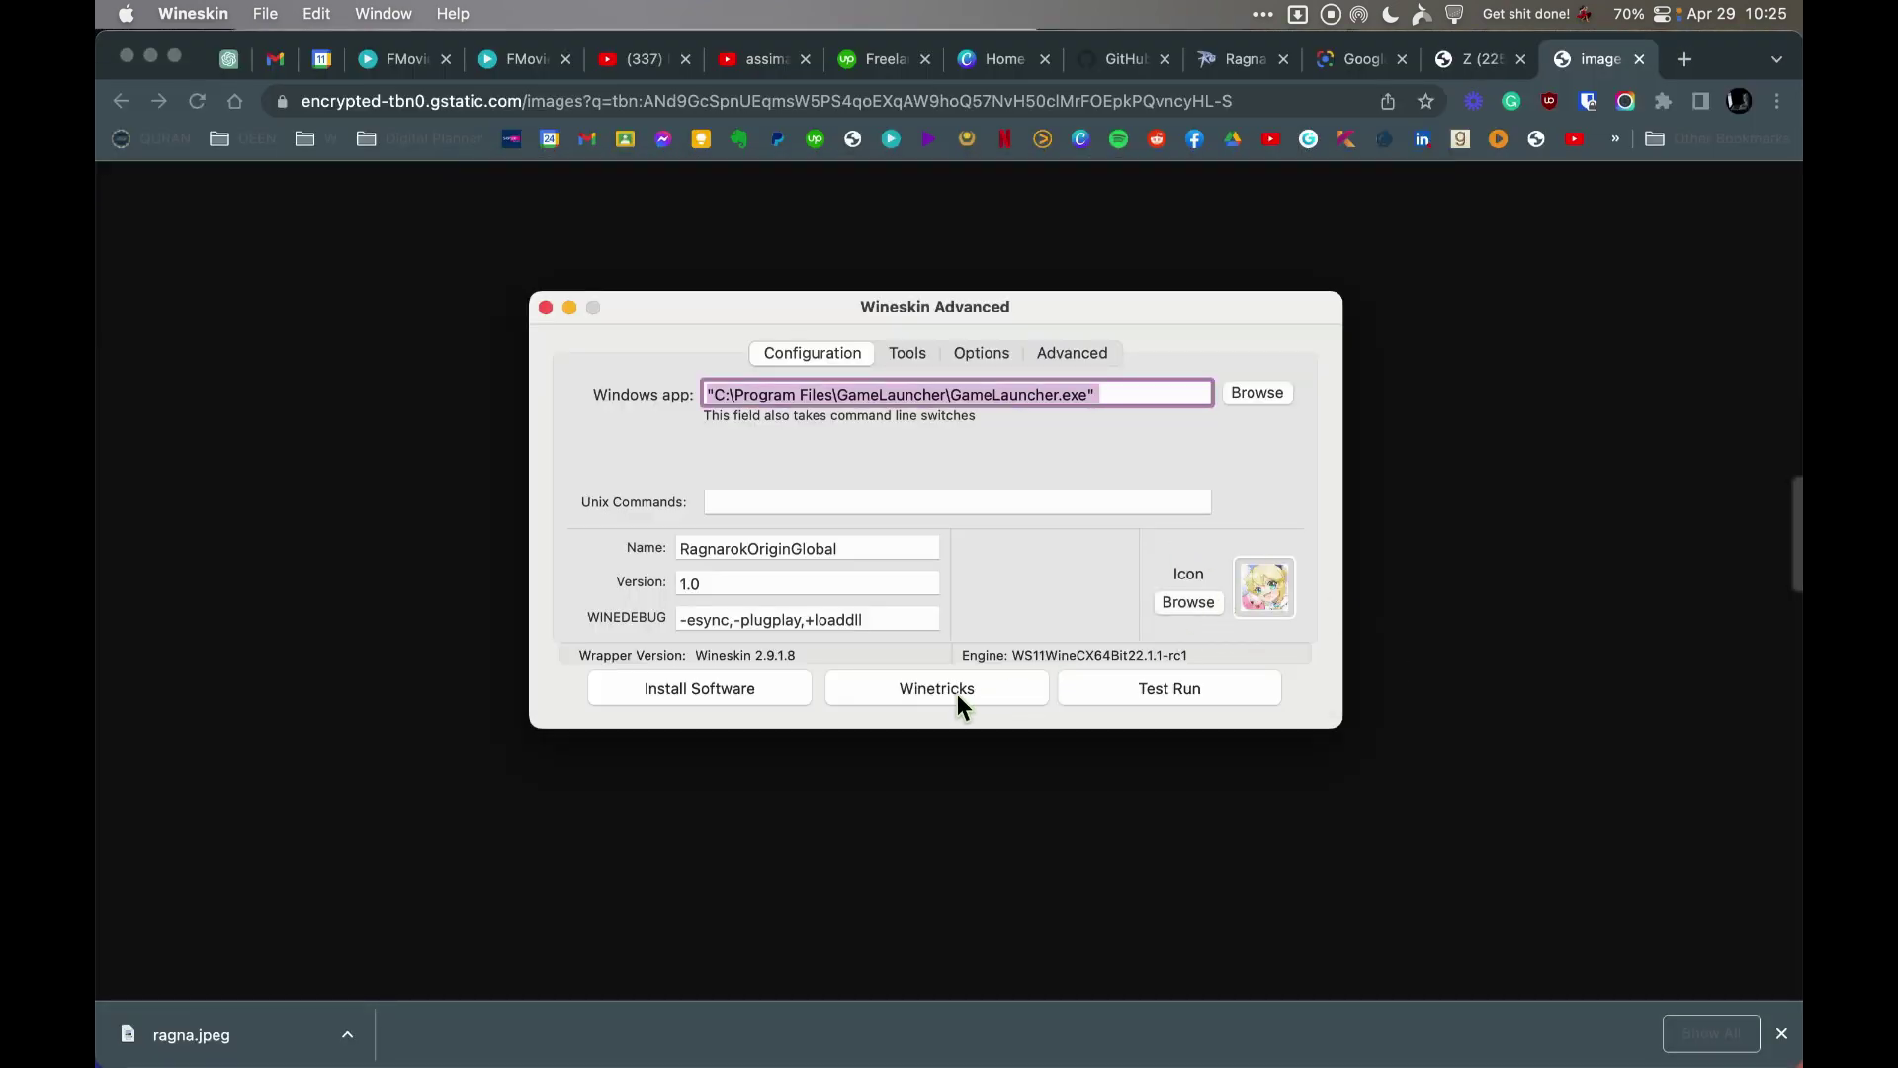
Step: Refresh the wrapper from the Tools tab to apply the new icon
{"action": "left_click", "coordinate": [922, 354]}
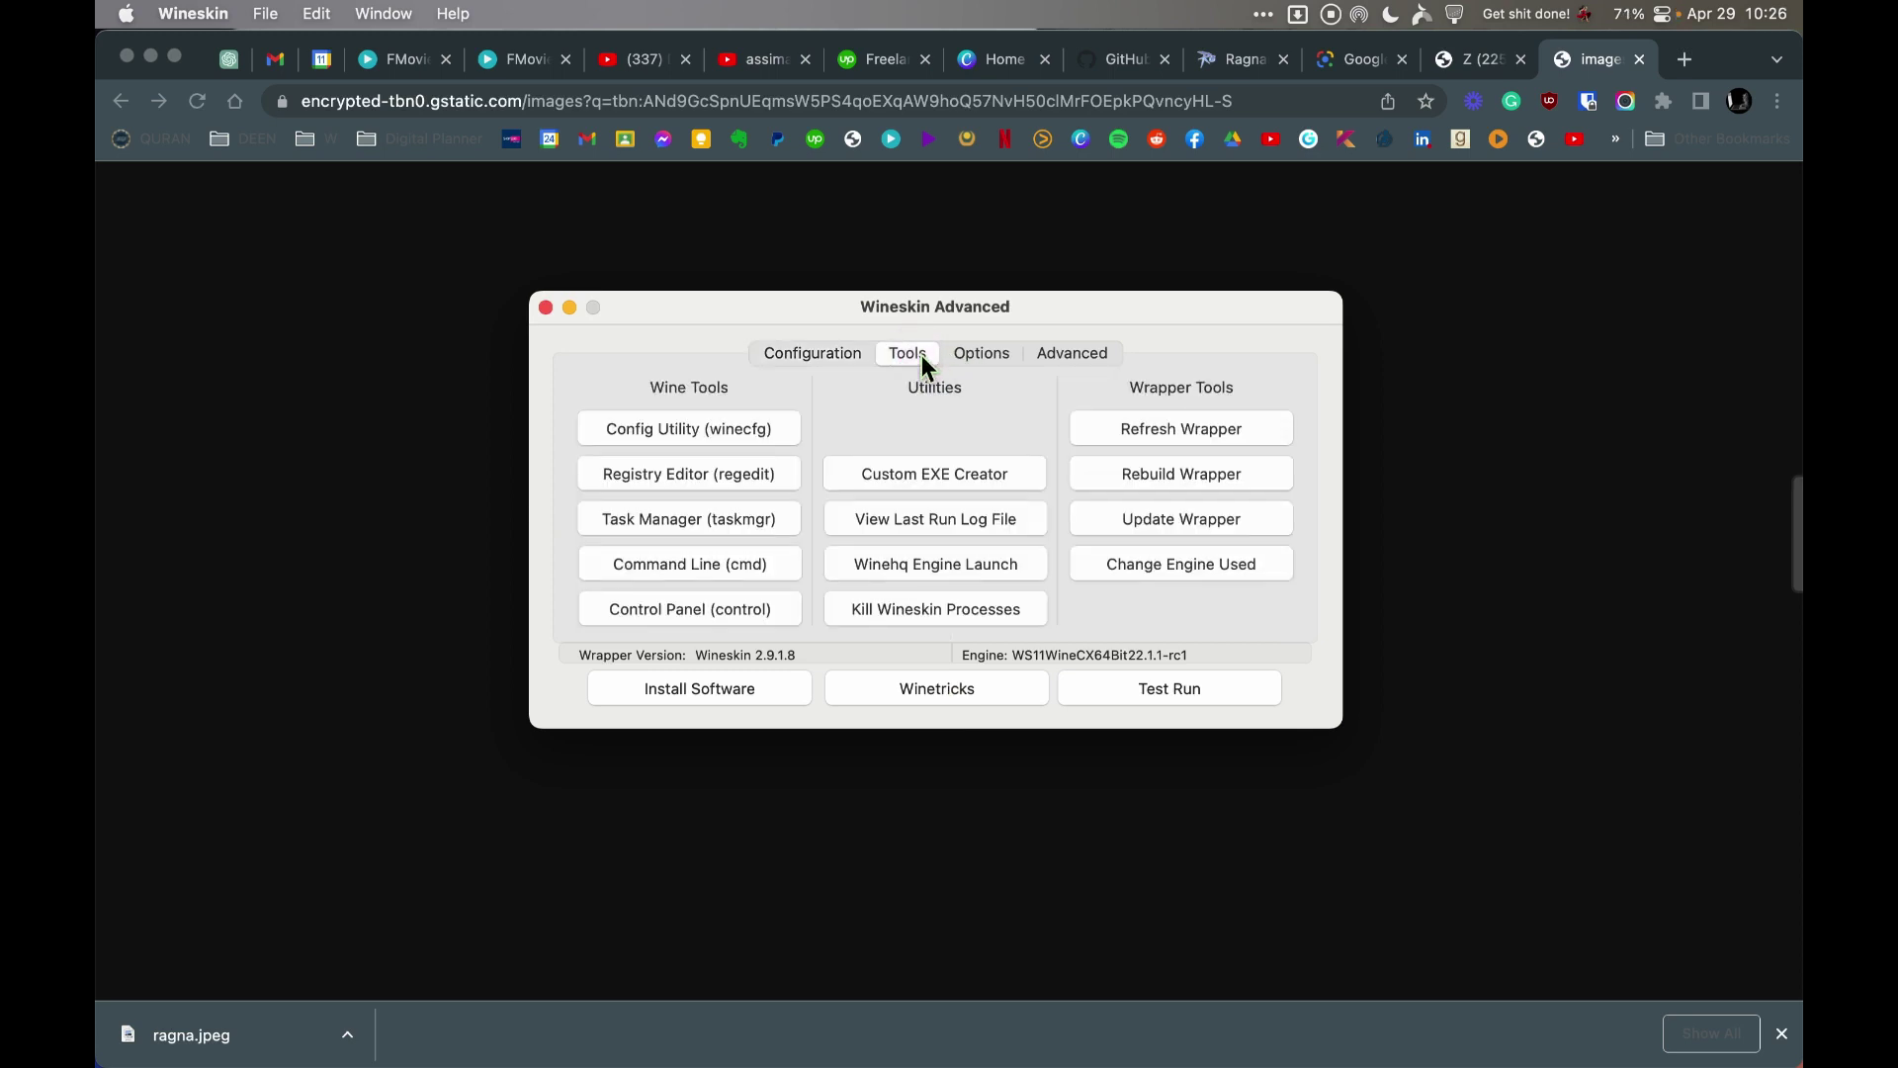
{"action": "left_click", "coordinate": [1176, 432]}
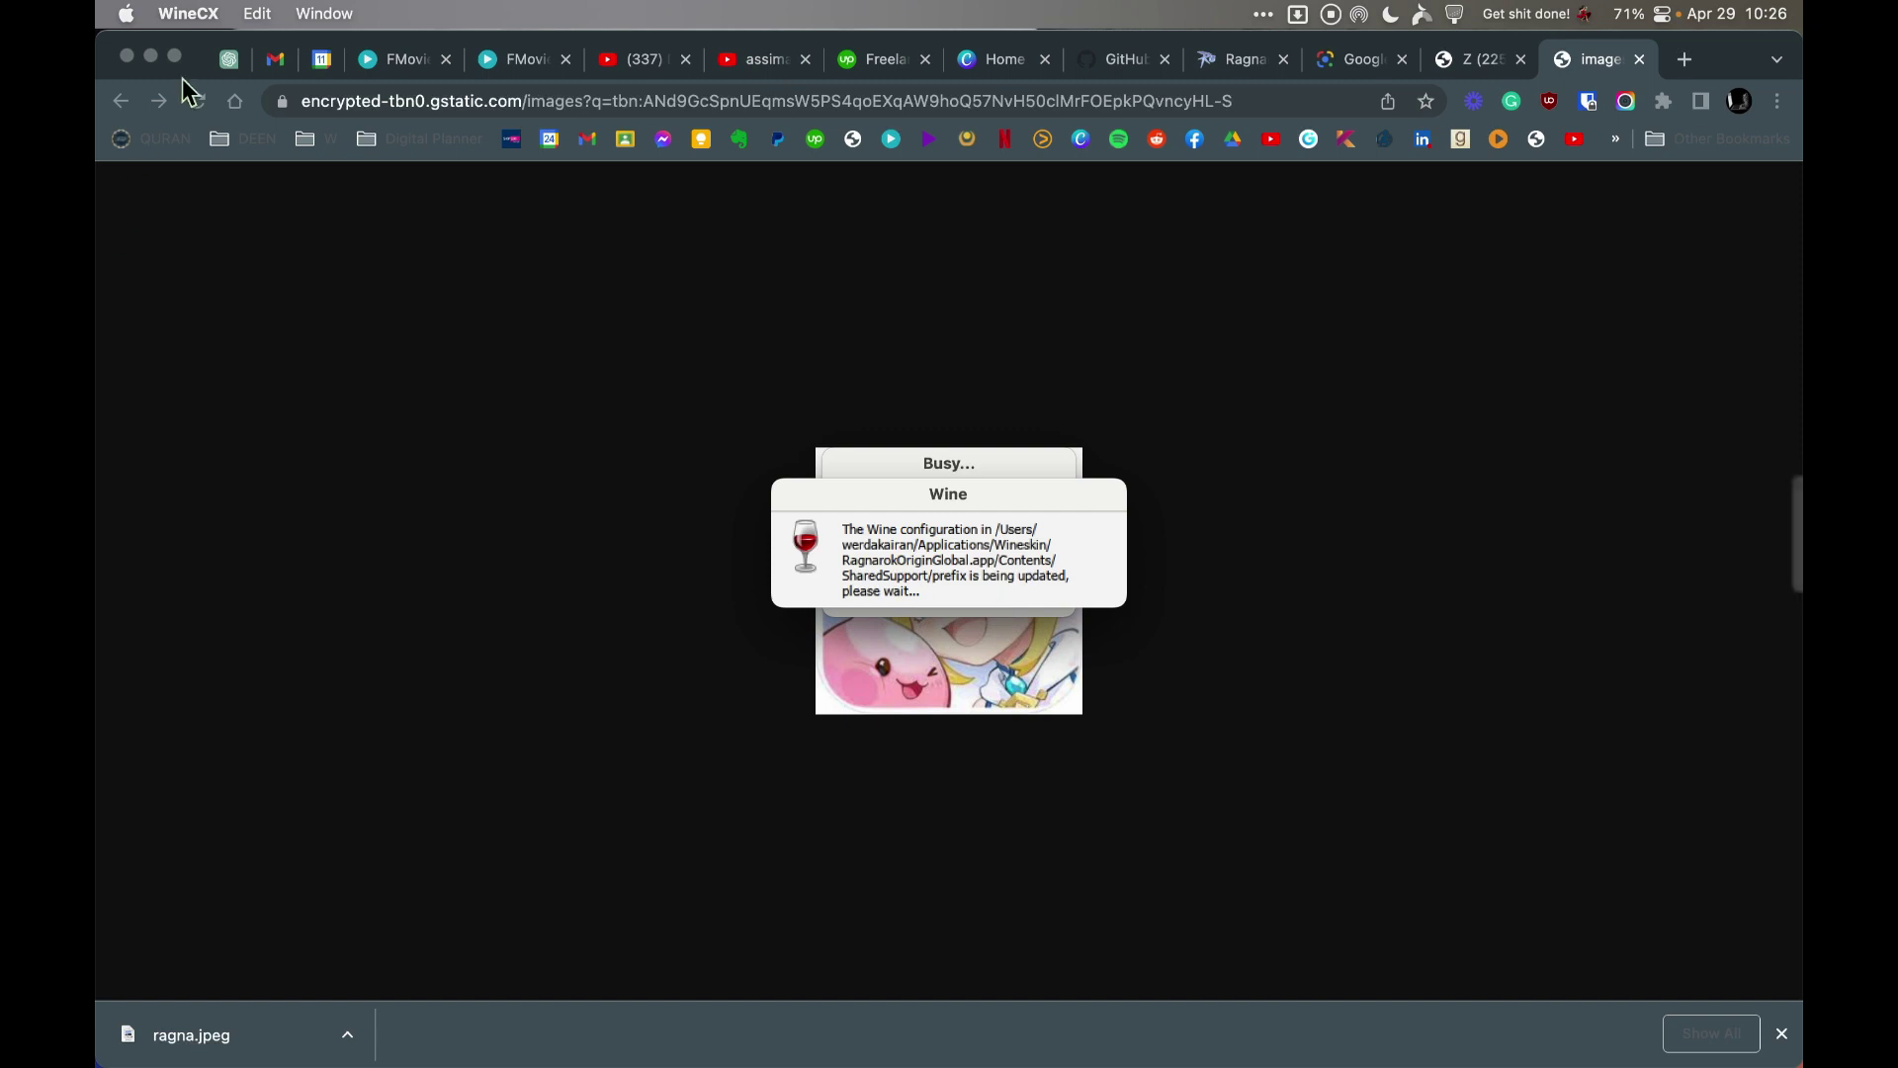
{"action": "left_click", "coordinate": [153, 59]}
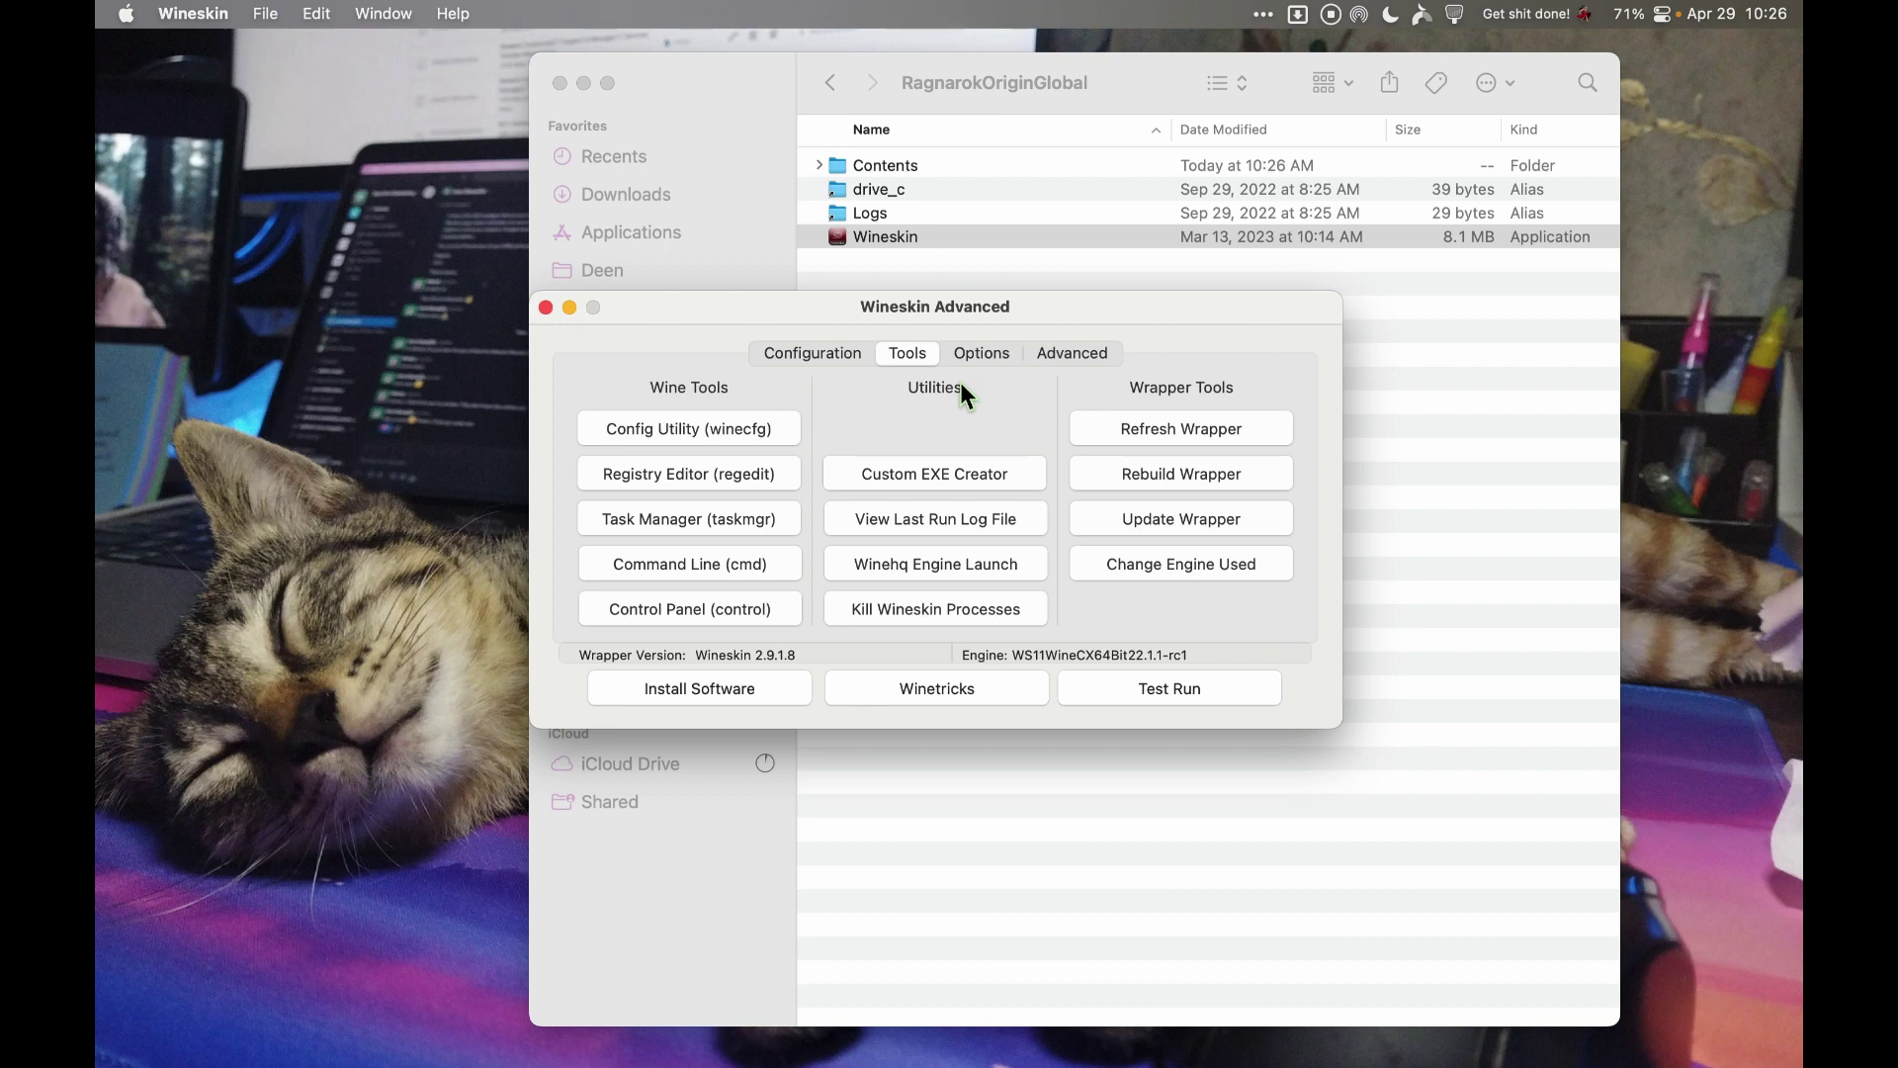
Step: Close Wineskin Advanced and make an alias of RagnarokOriginGlobal in the Wineskin folder
{"action": "left_click", "coordinate": [547, 307]}
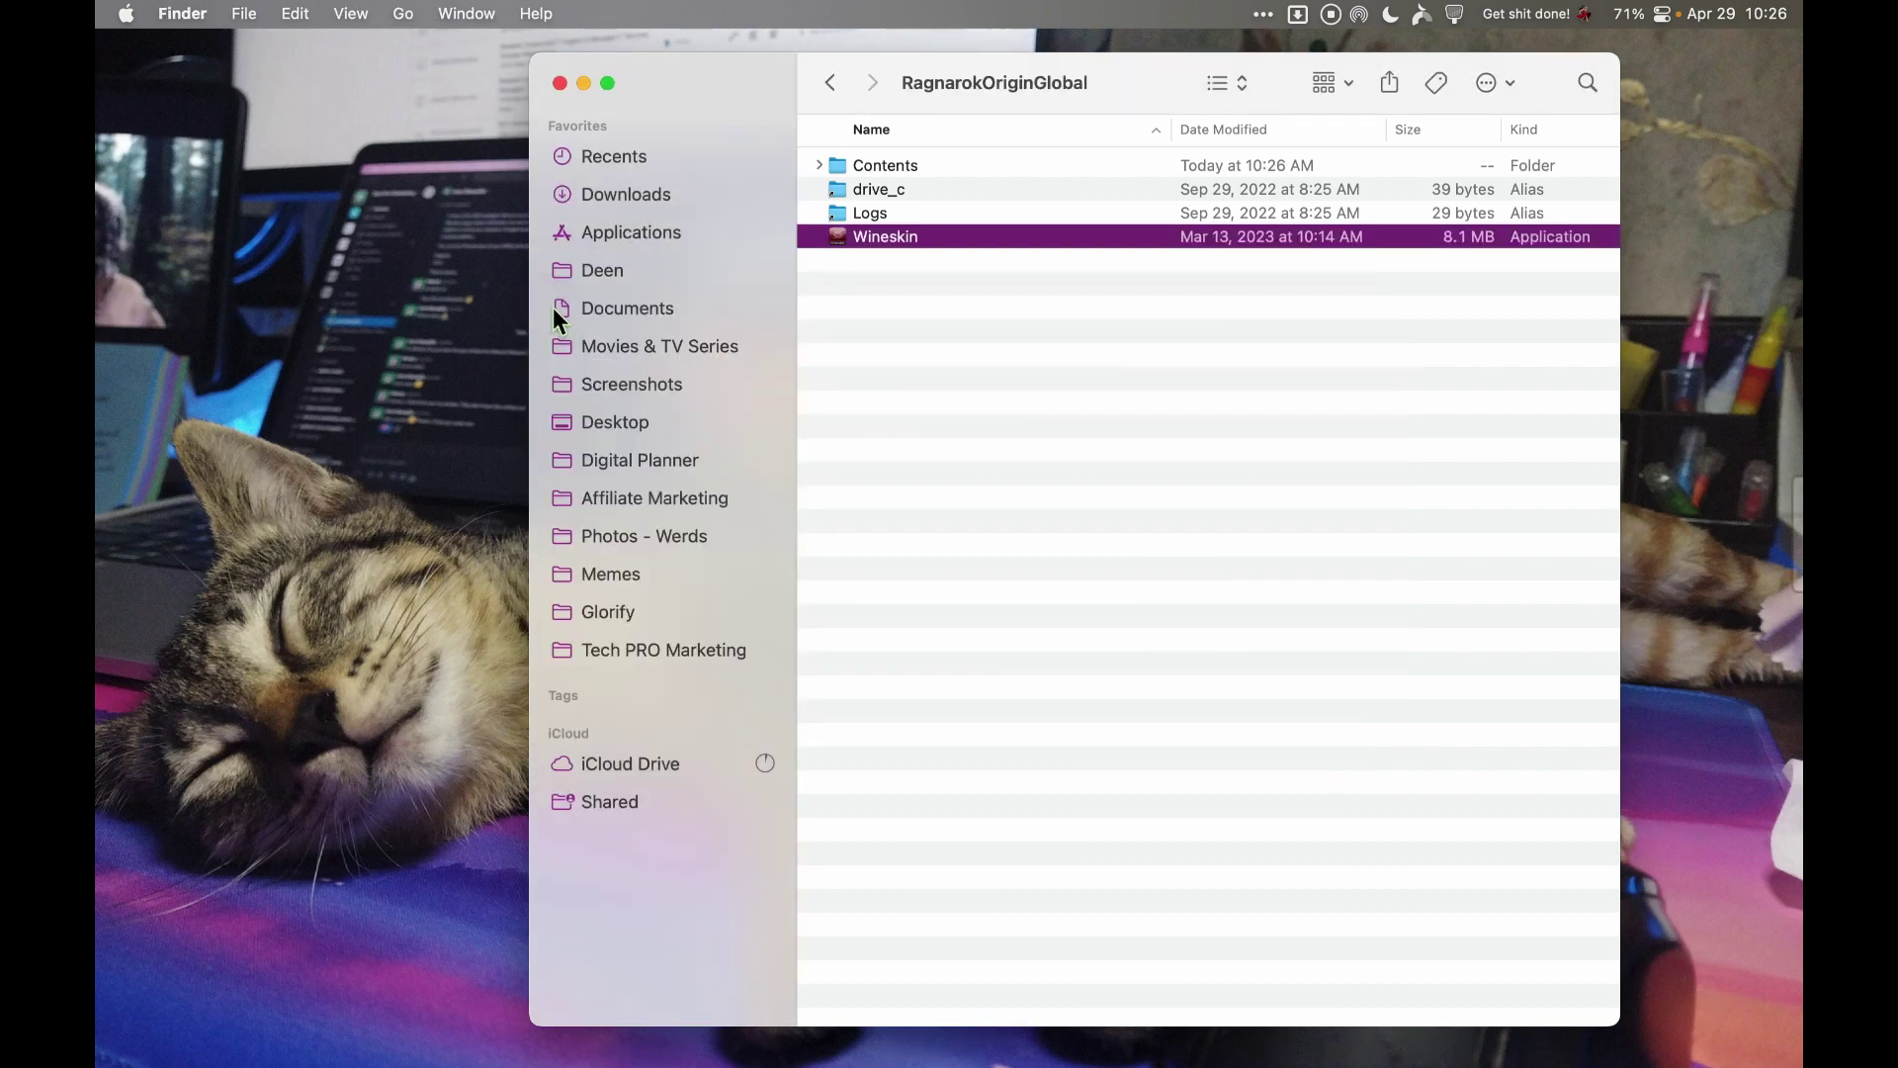
{"action": "left_click", "coordinate": [833, 85]}
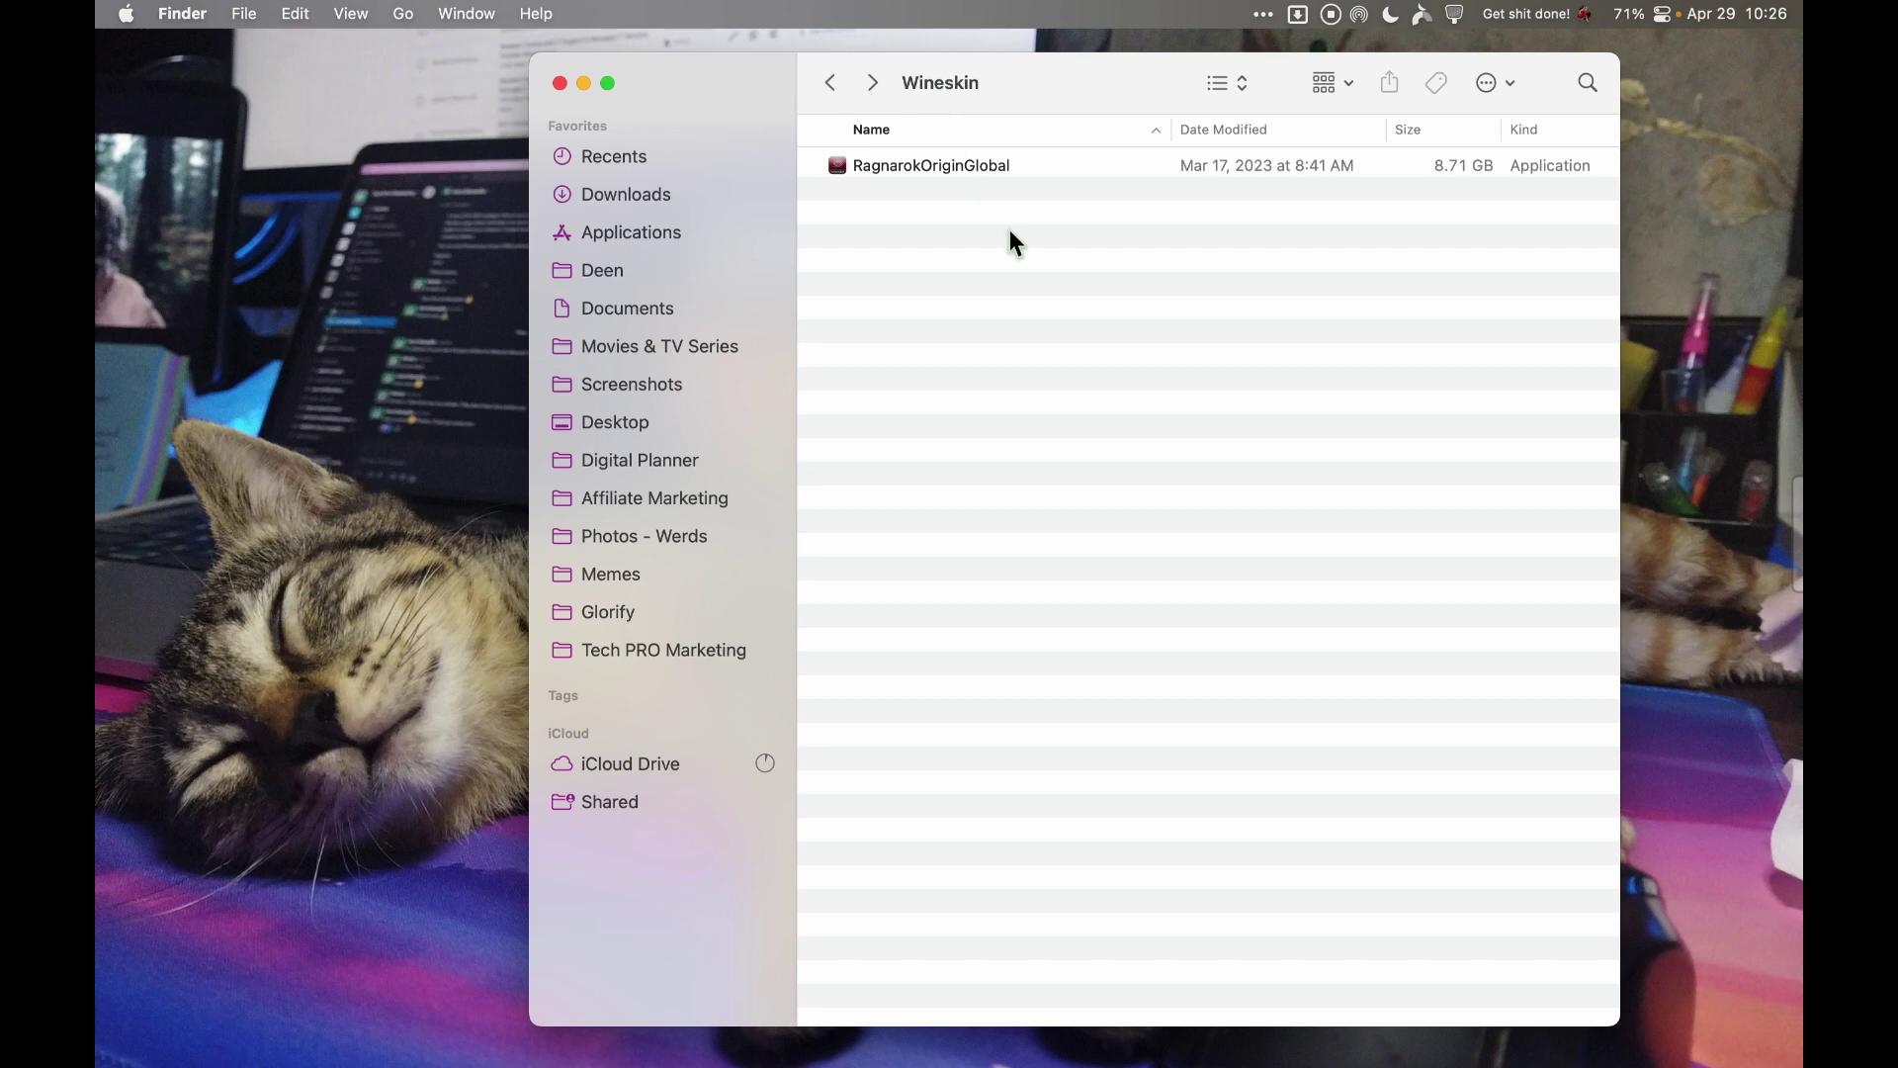
{"action": "right_click", "coordinate": [947, 169]}
{"action": "left_click", "coordinate": [904, 242]}
{"action": "left_click", "coordinate": [870, 163]}
{"action": "right_click", "coordinate": [870, 163]}
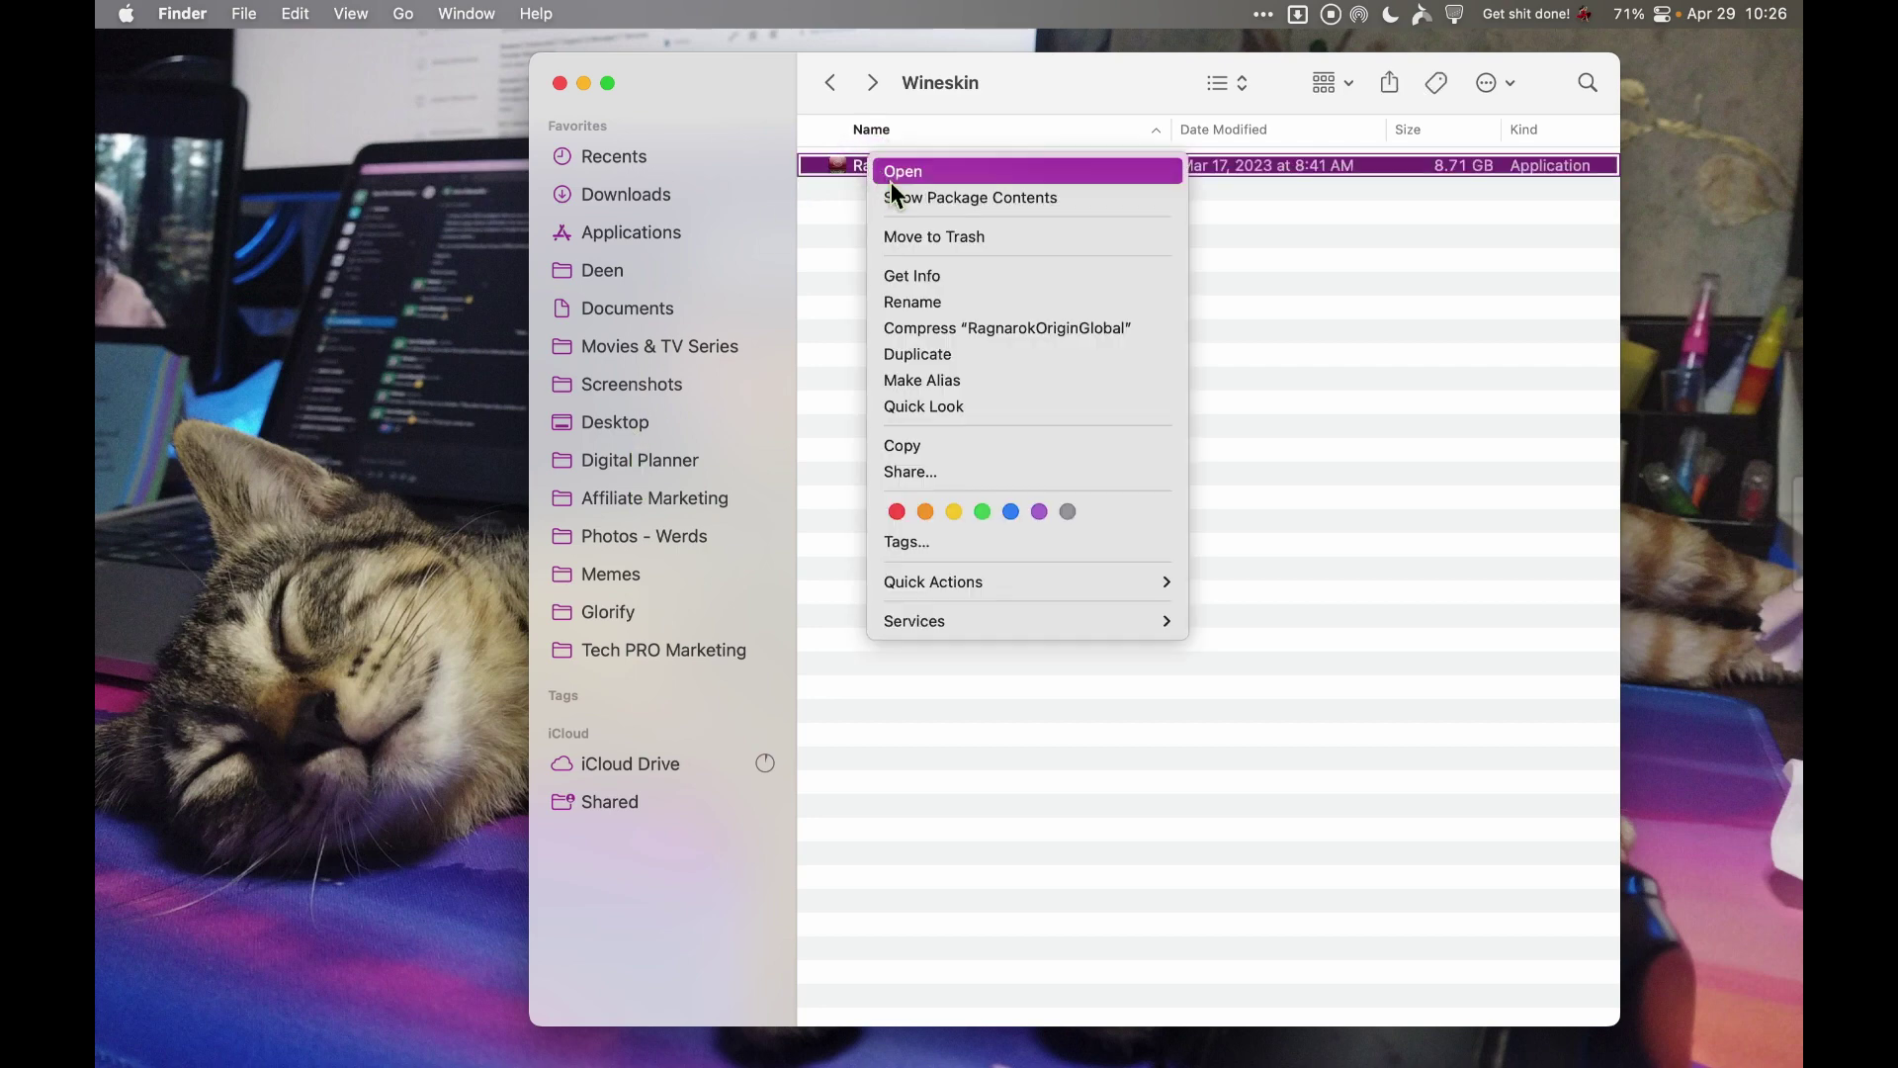
{"action": "left_click", "coordinate": [947, 377]}
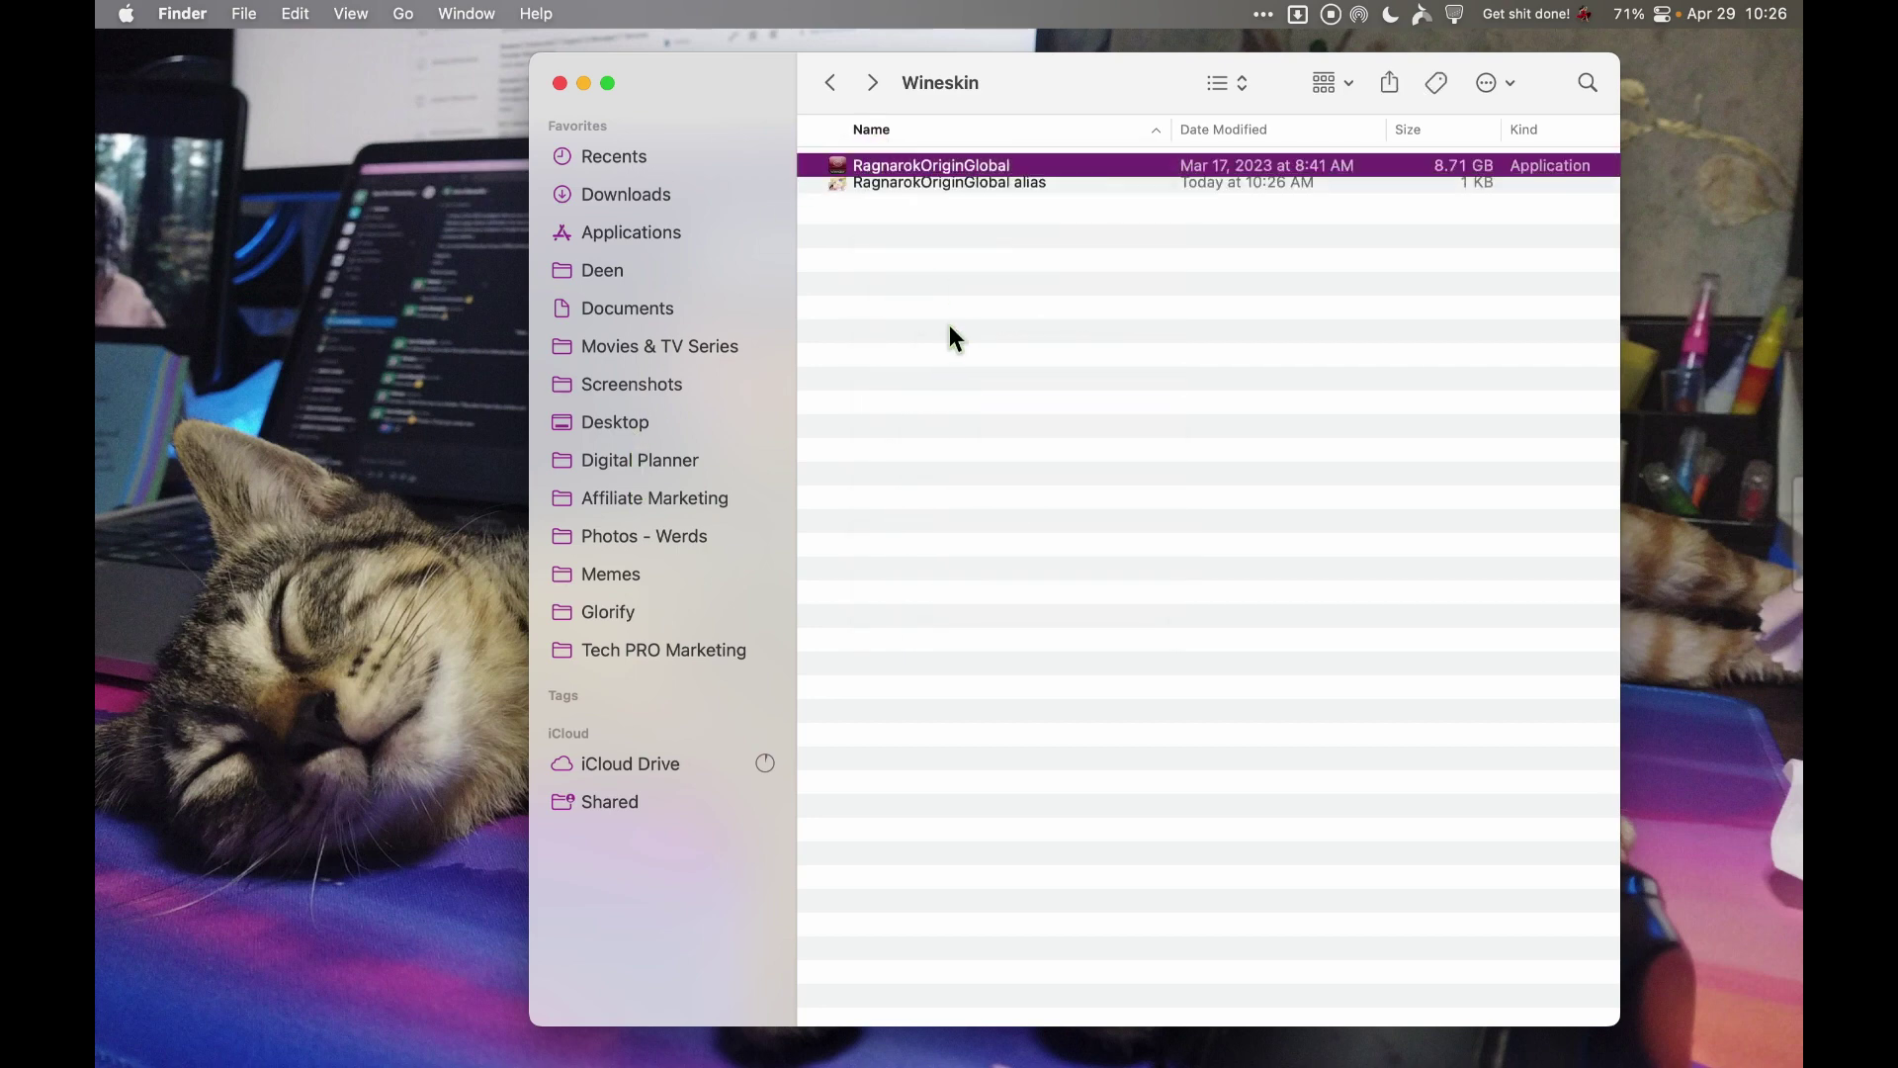
{"action": "left_click", "coordinate": [1004, 192]}
{"action": "left_click", "coordinate": [850, 241]}
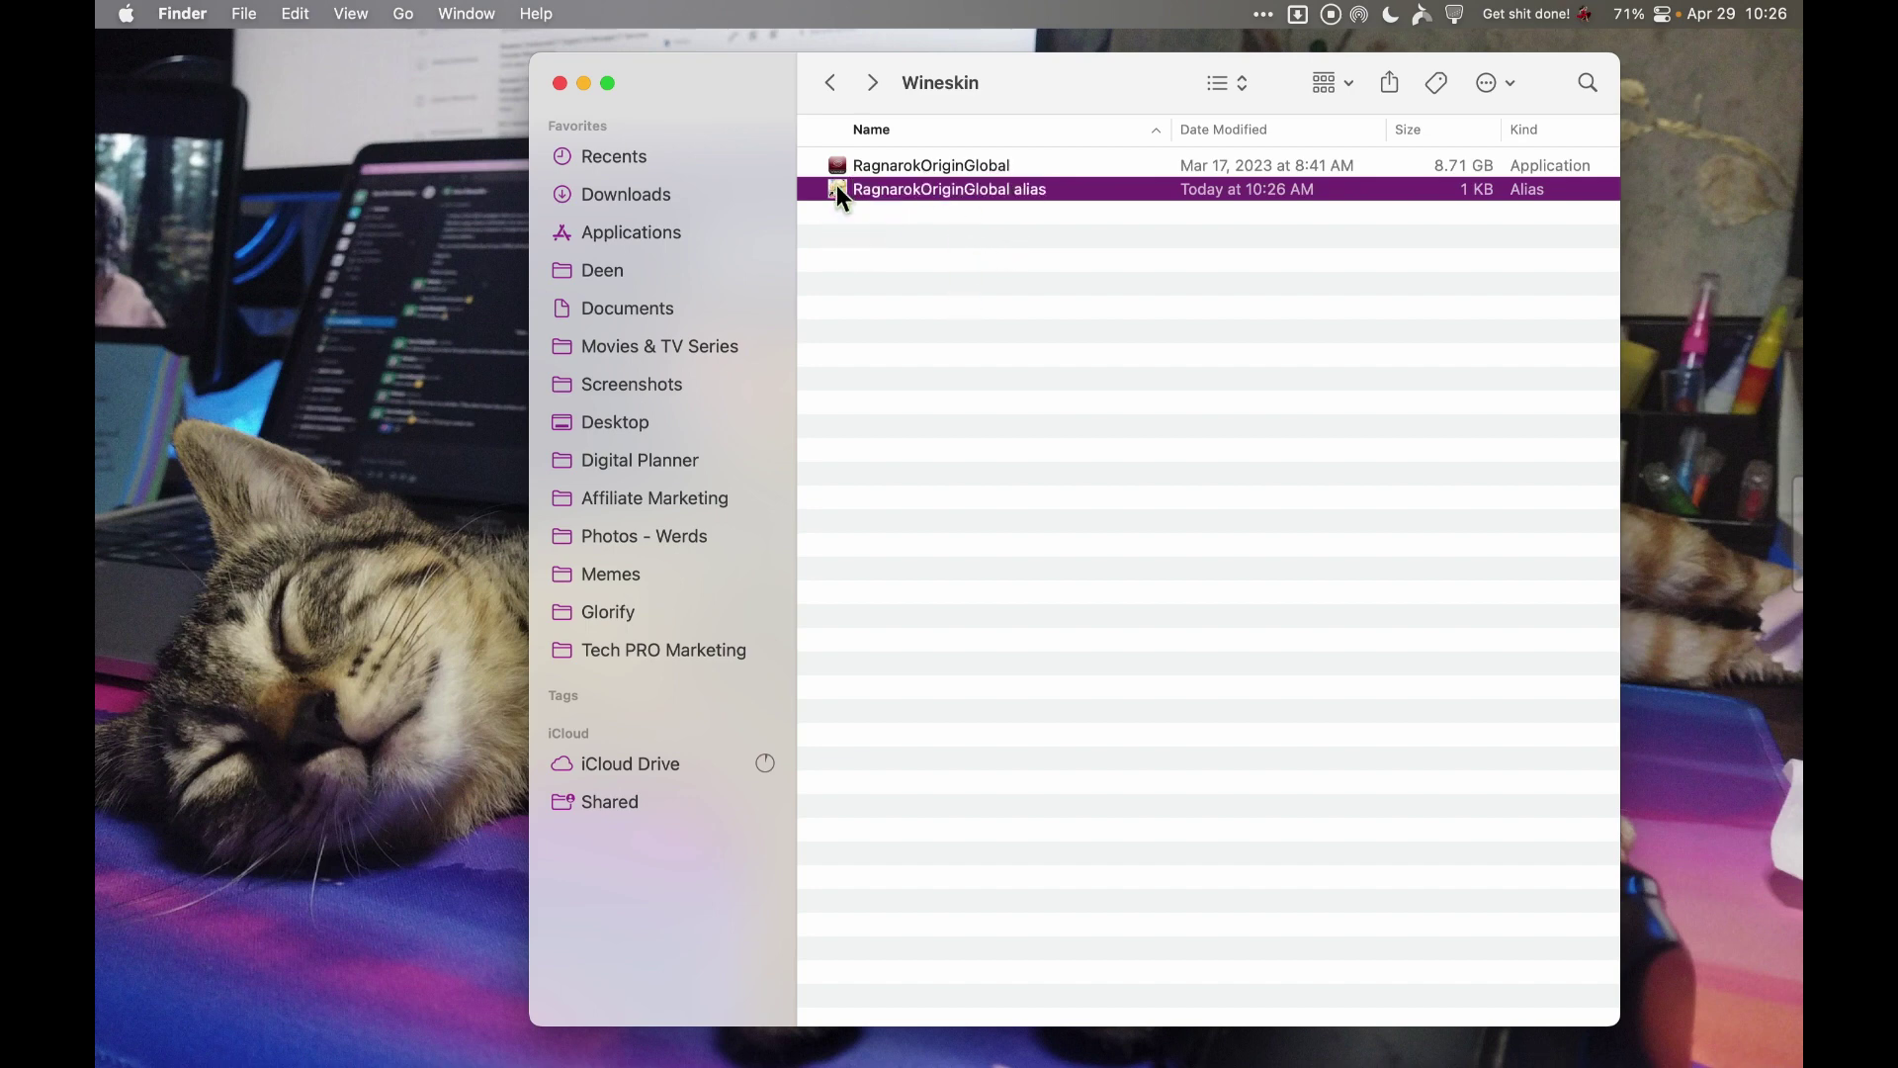
Step: Place the alias on the Desktop and add it to the Dock
{"action": "left_click_drag", "start_coordinate": [836, 187], "coordinate": [195, 228]}
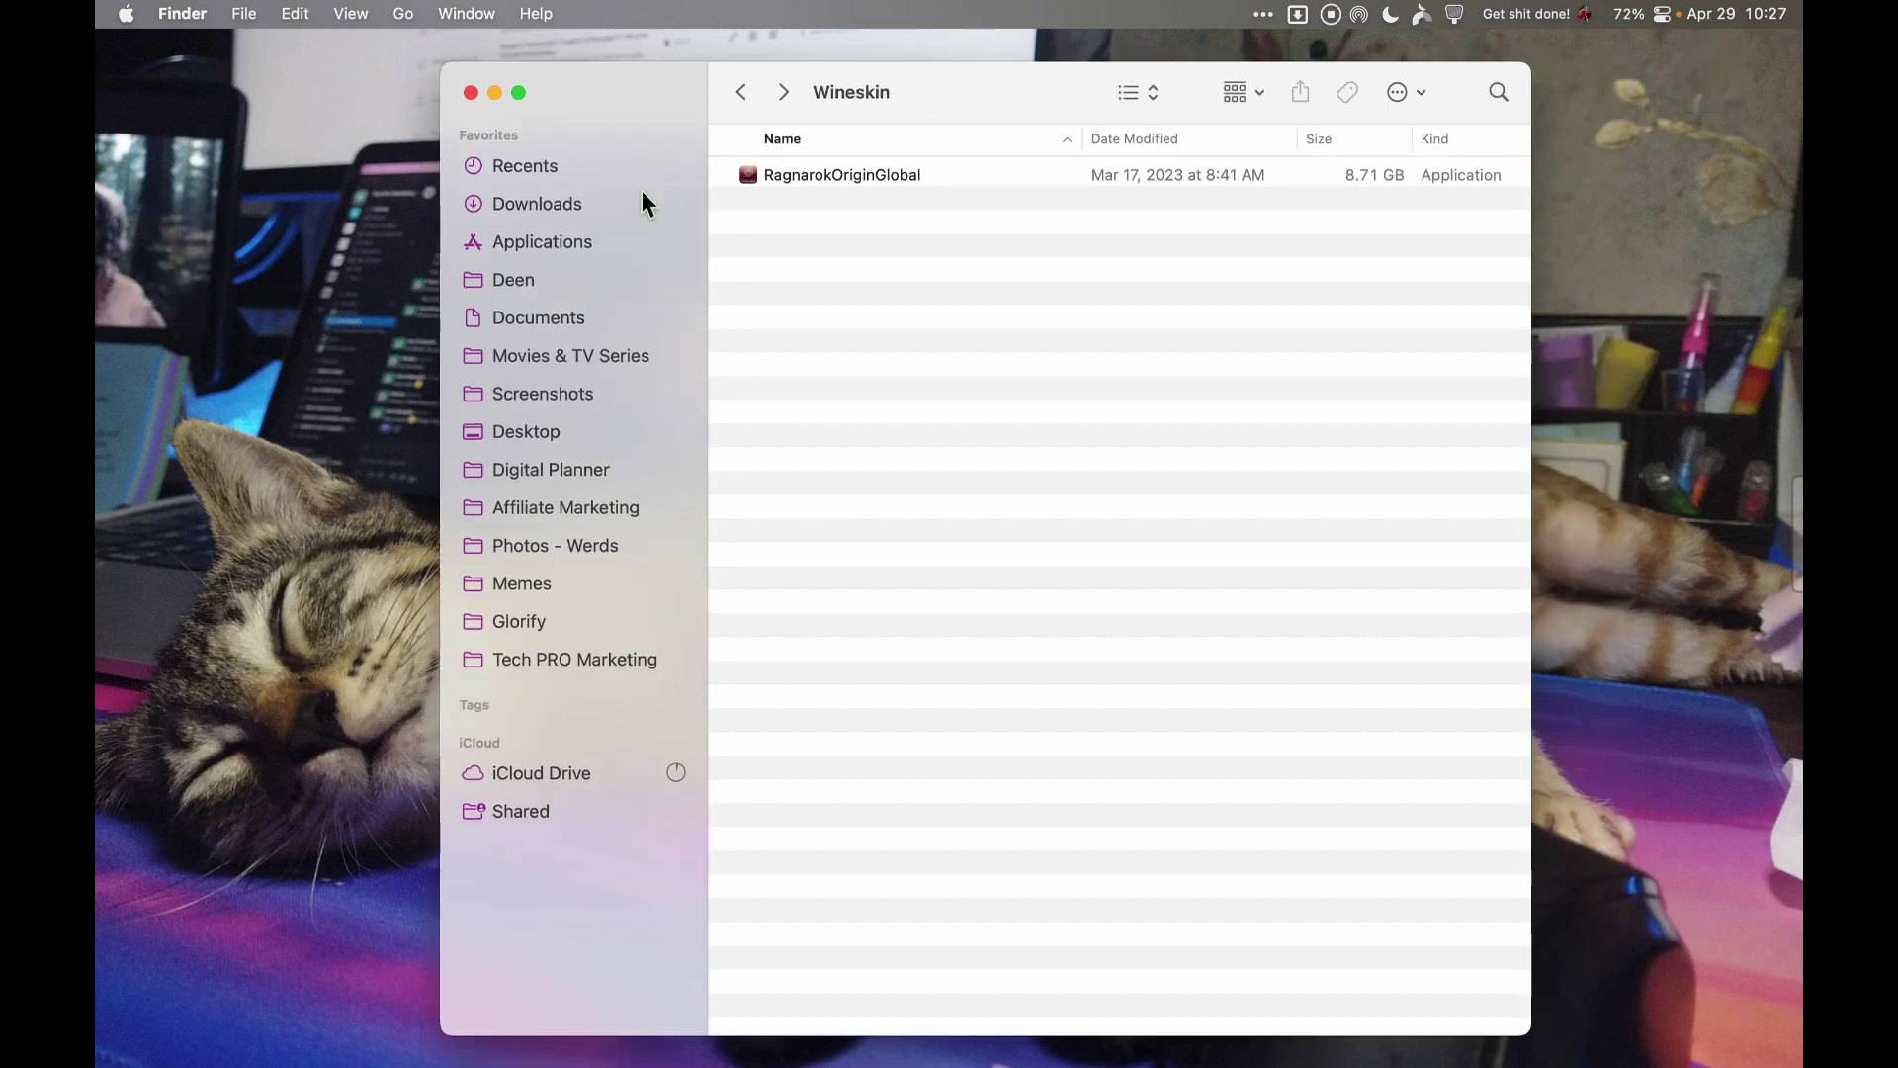
{"action": "left_click", "coordinate": [540, 447]}
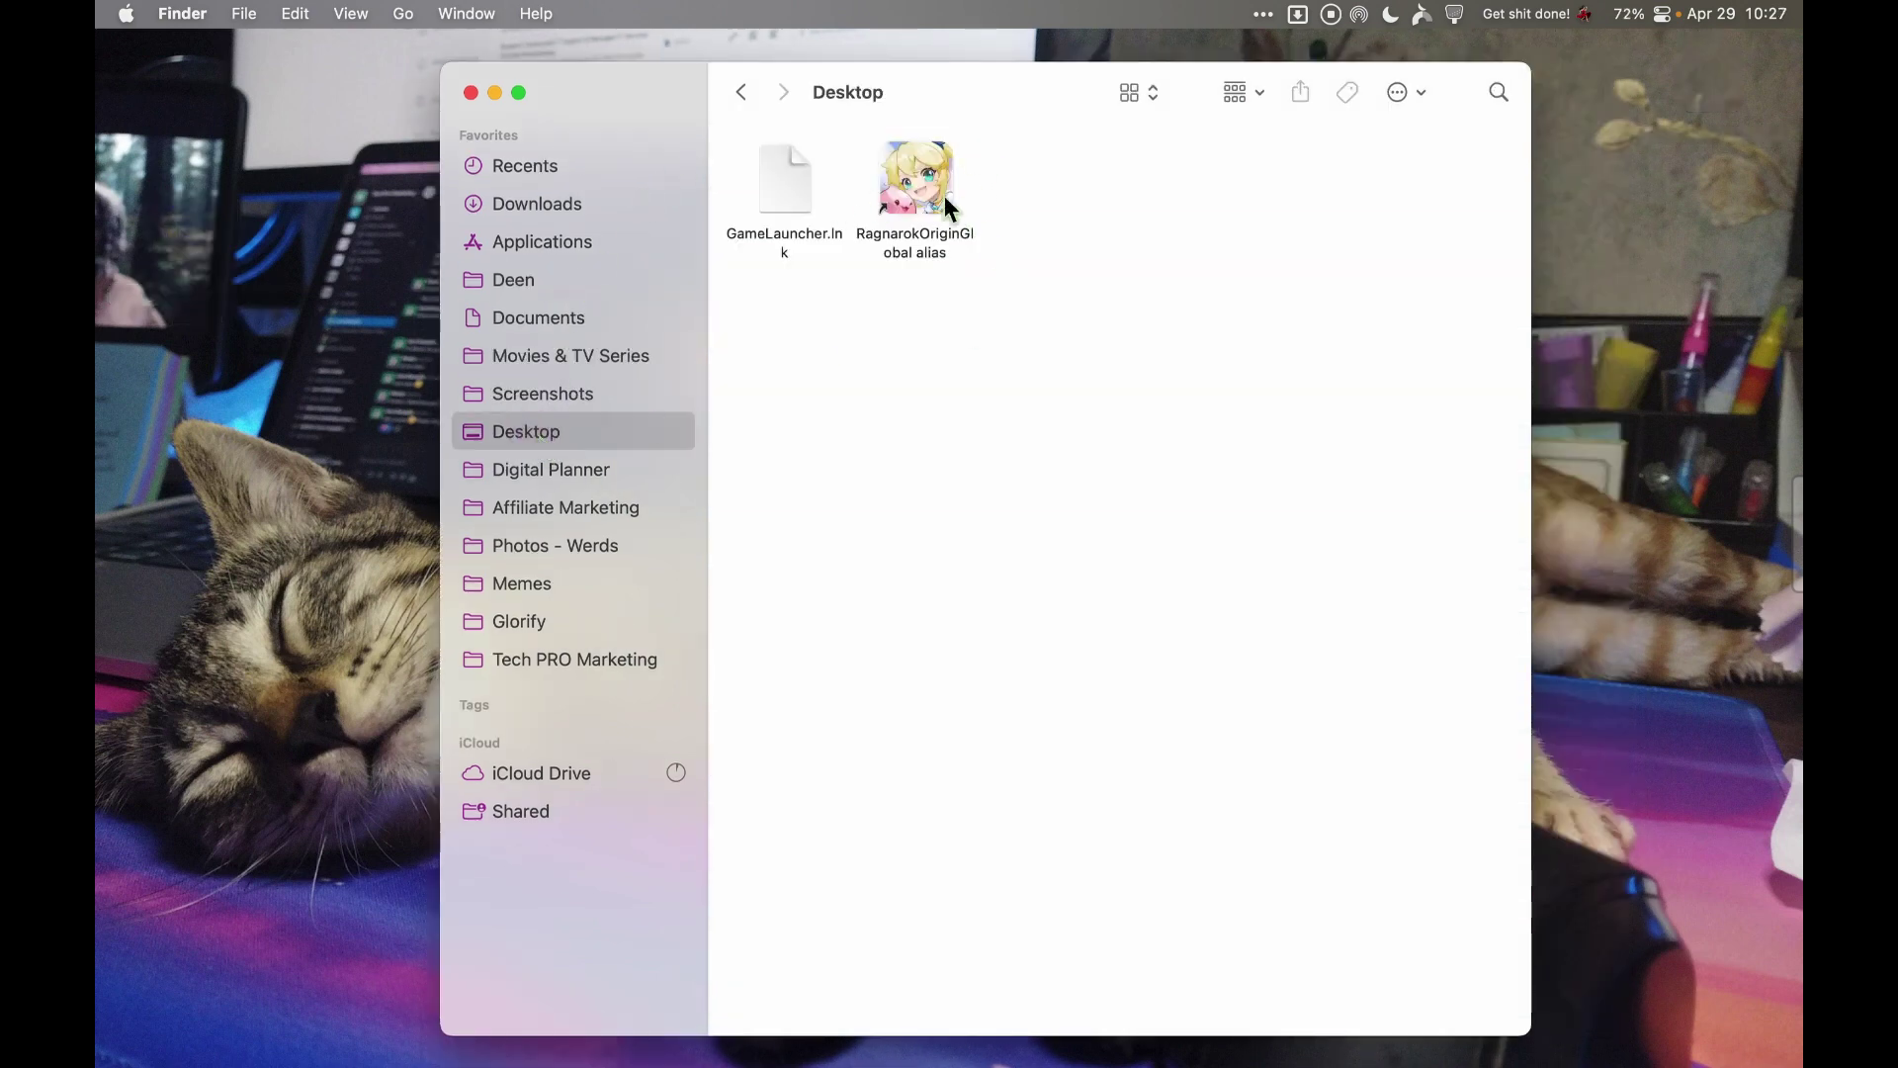
{"action": "left_click_drag", "start_coordinate": [941, 178], "coordinate": [1153, 1018]}
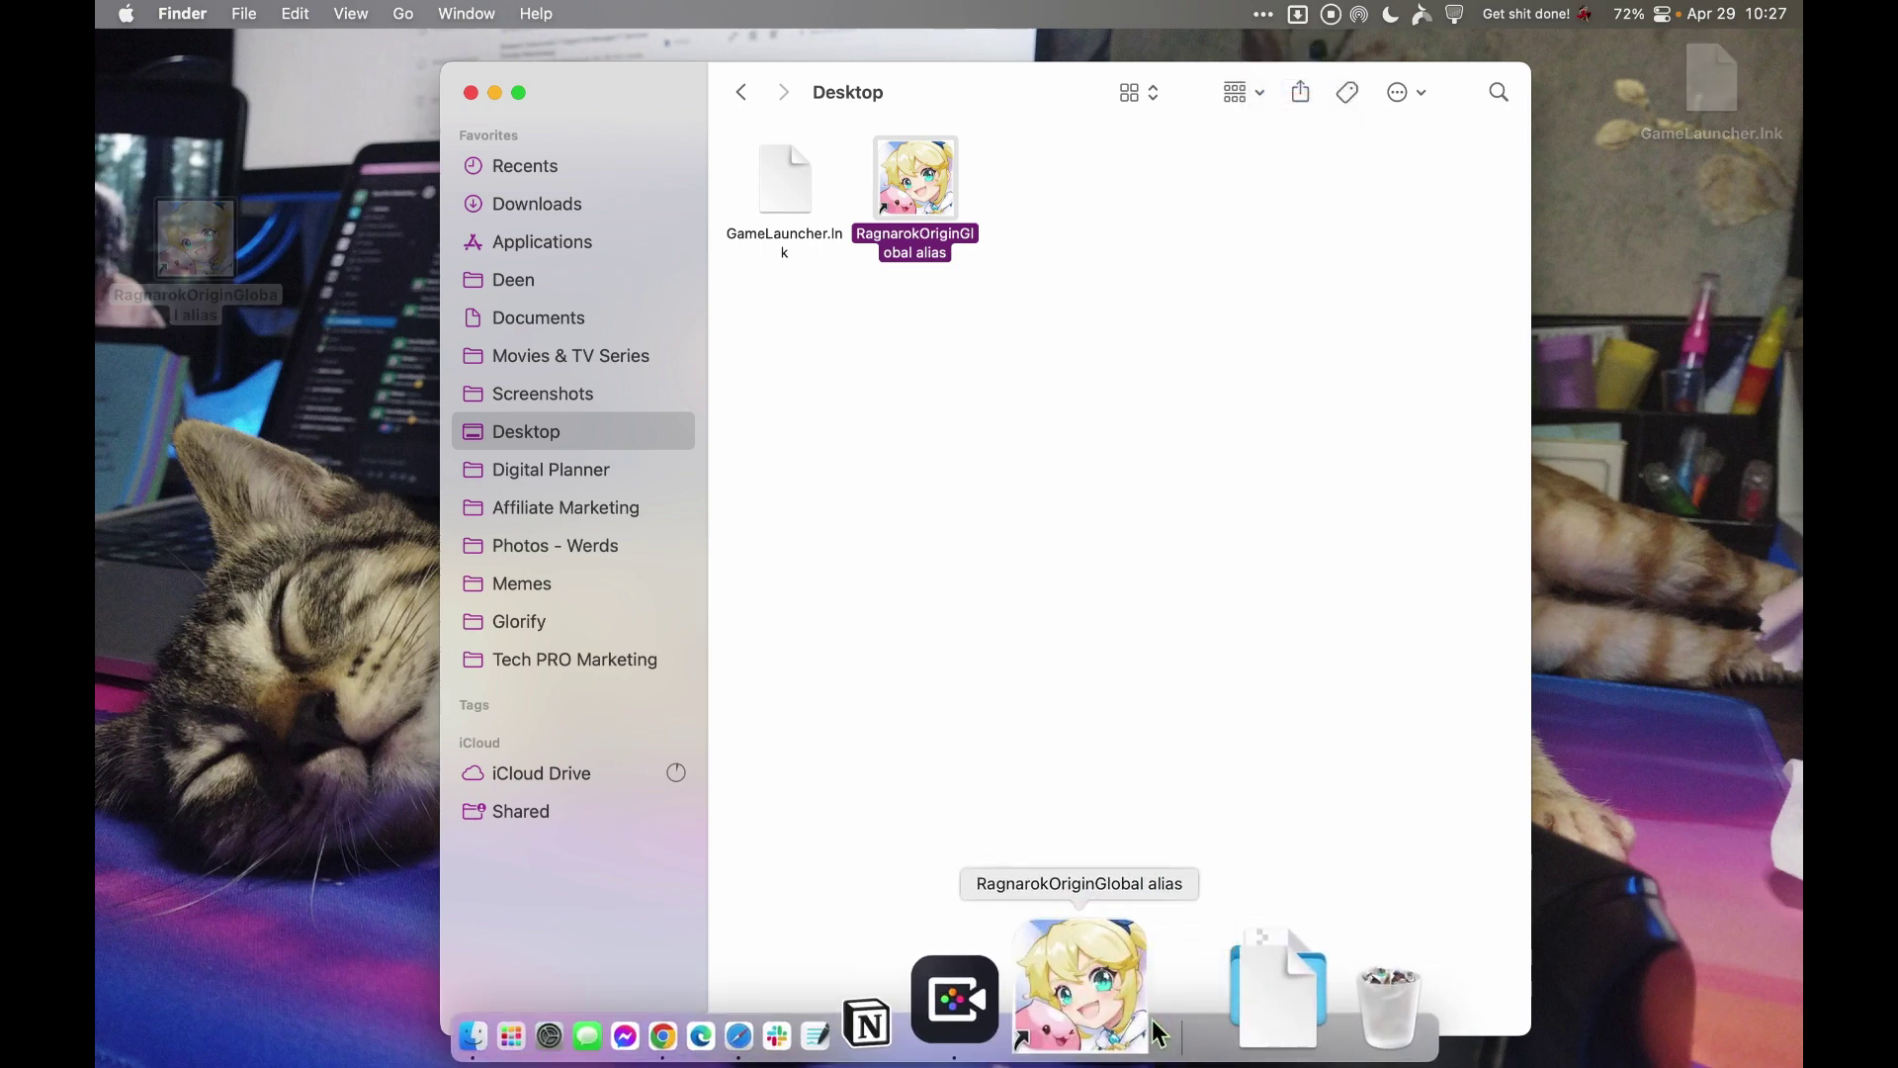
Step: Rename the alias to RagnarokOriginGlobal by removing 'alias', then close the Desktop window
{"action": "right_click", "coordinate": [908, 178]}
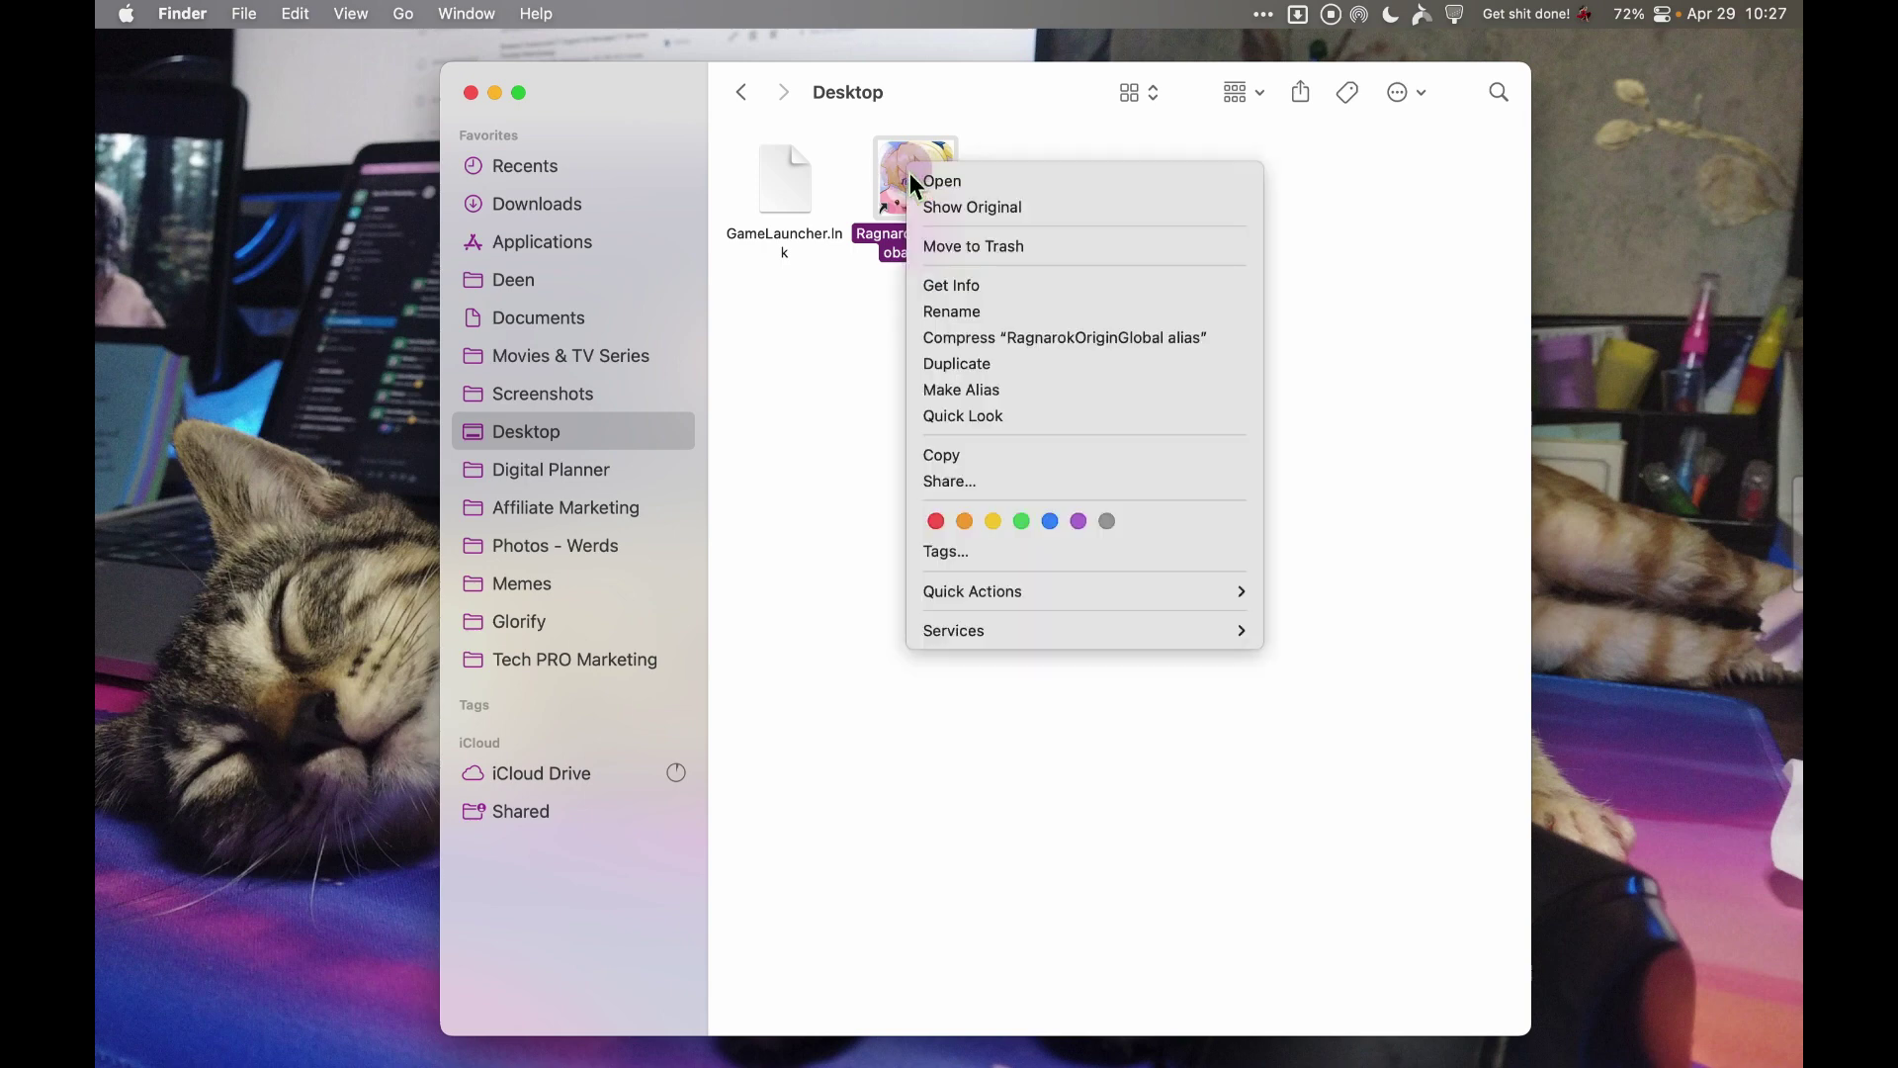
{"action": "left_click", "coordinate": [977, 305]}
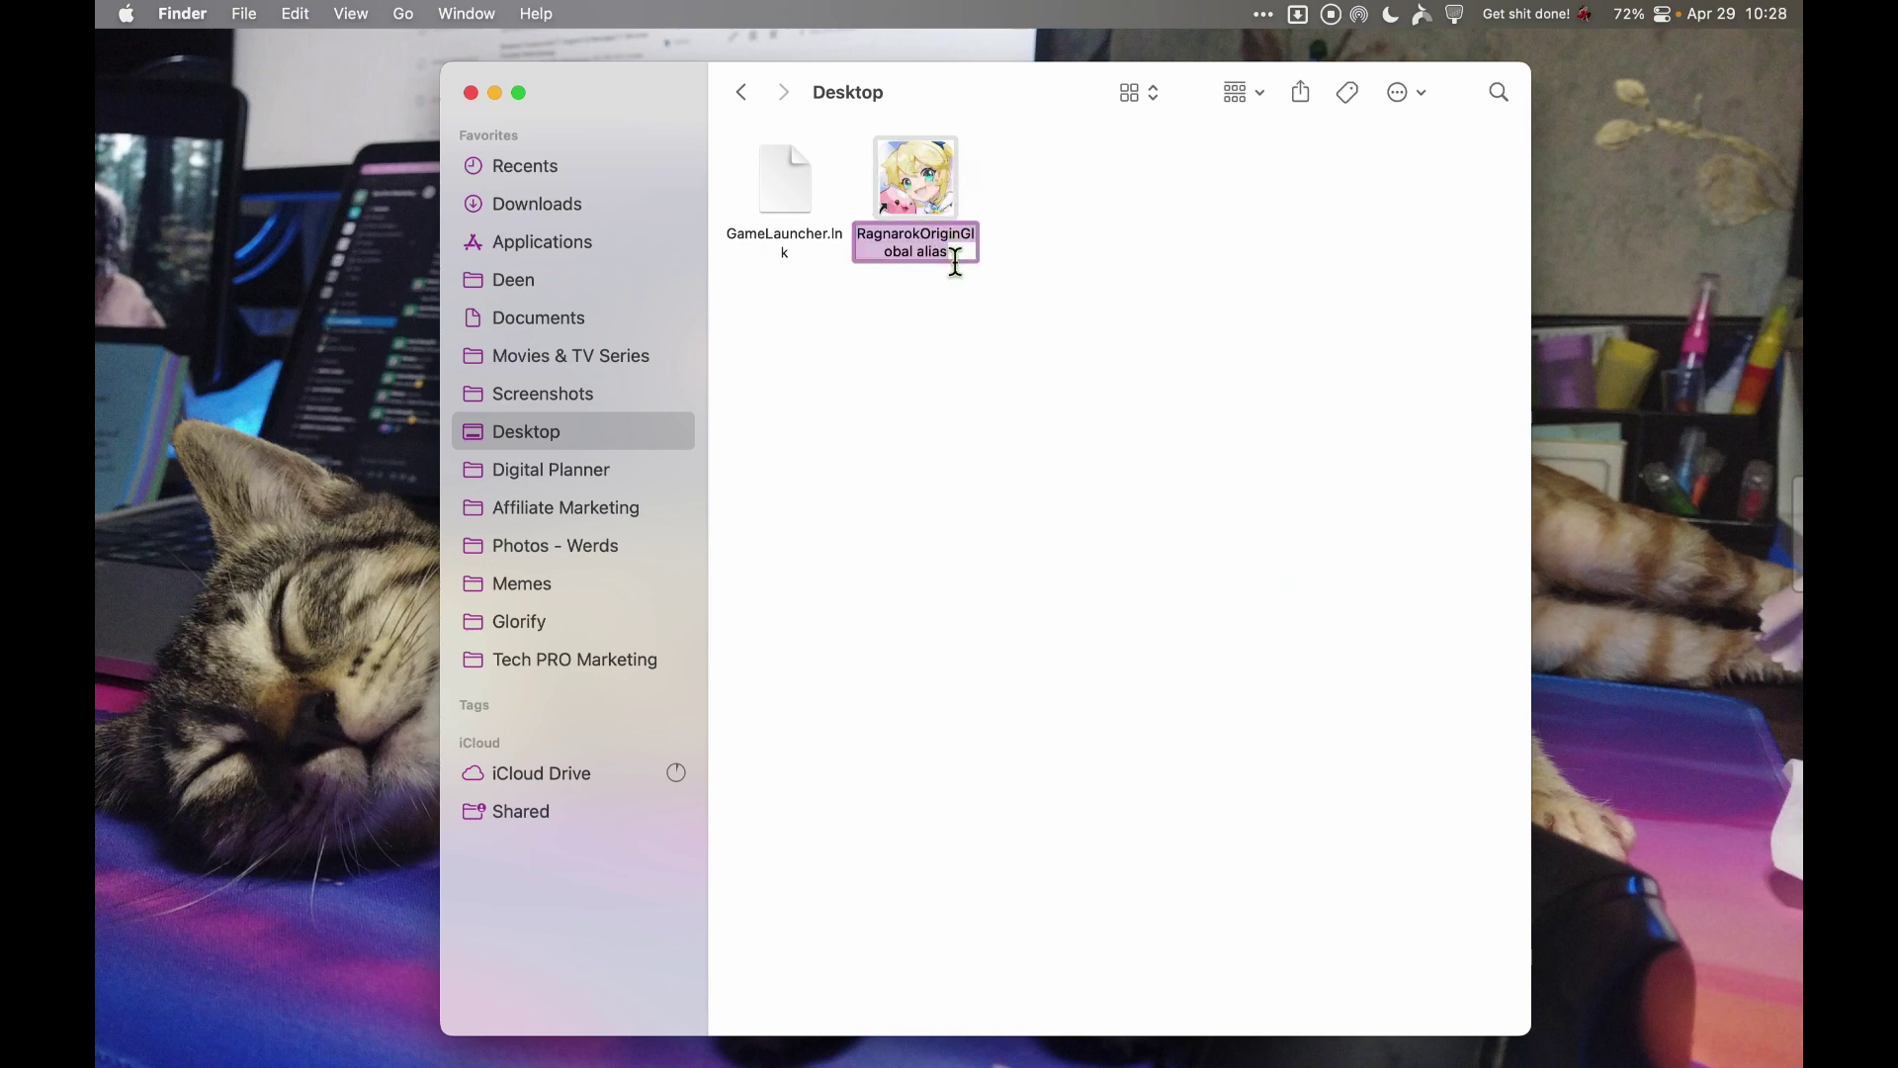
{"action": "left_click", "coordinate": [956, 259]}
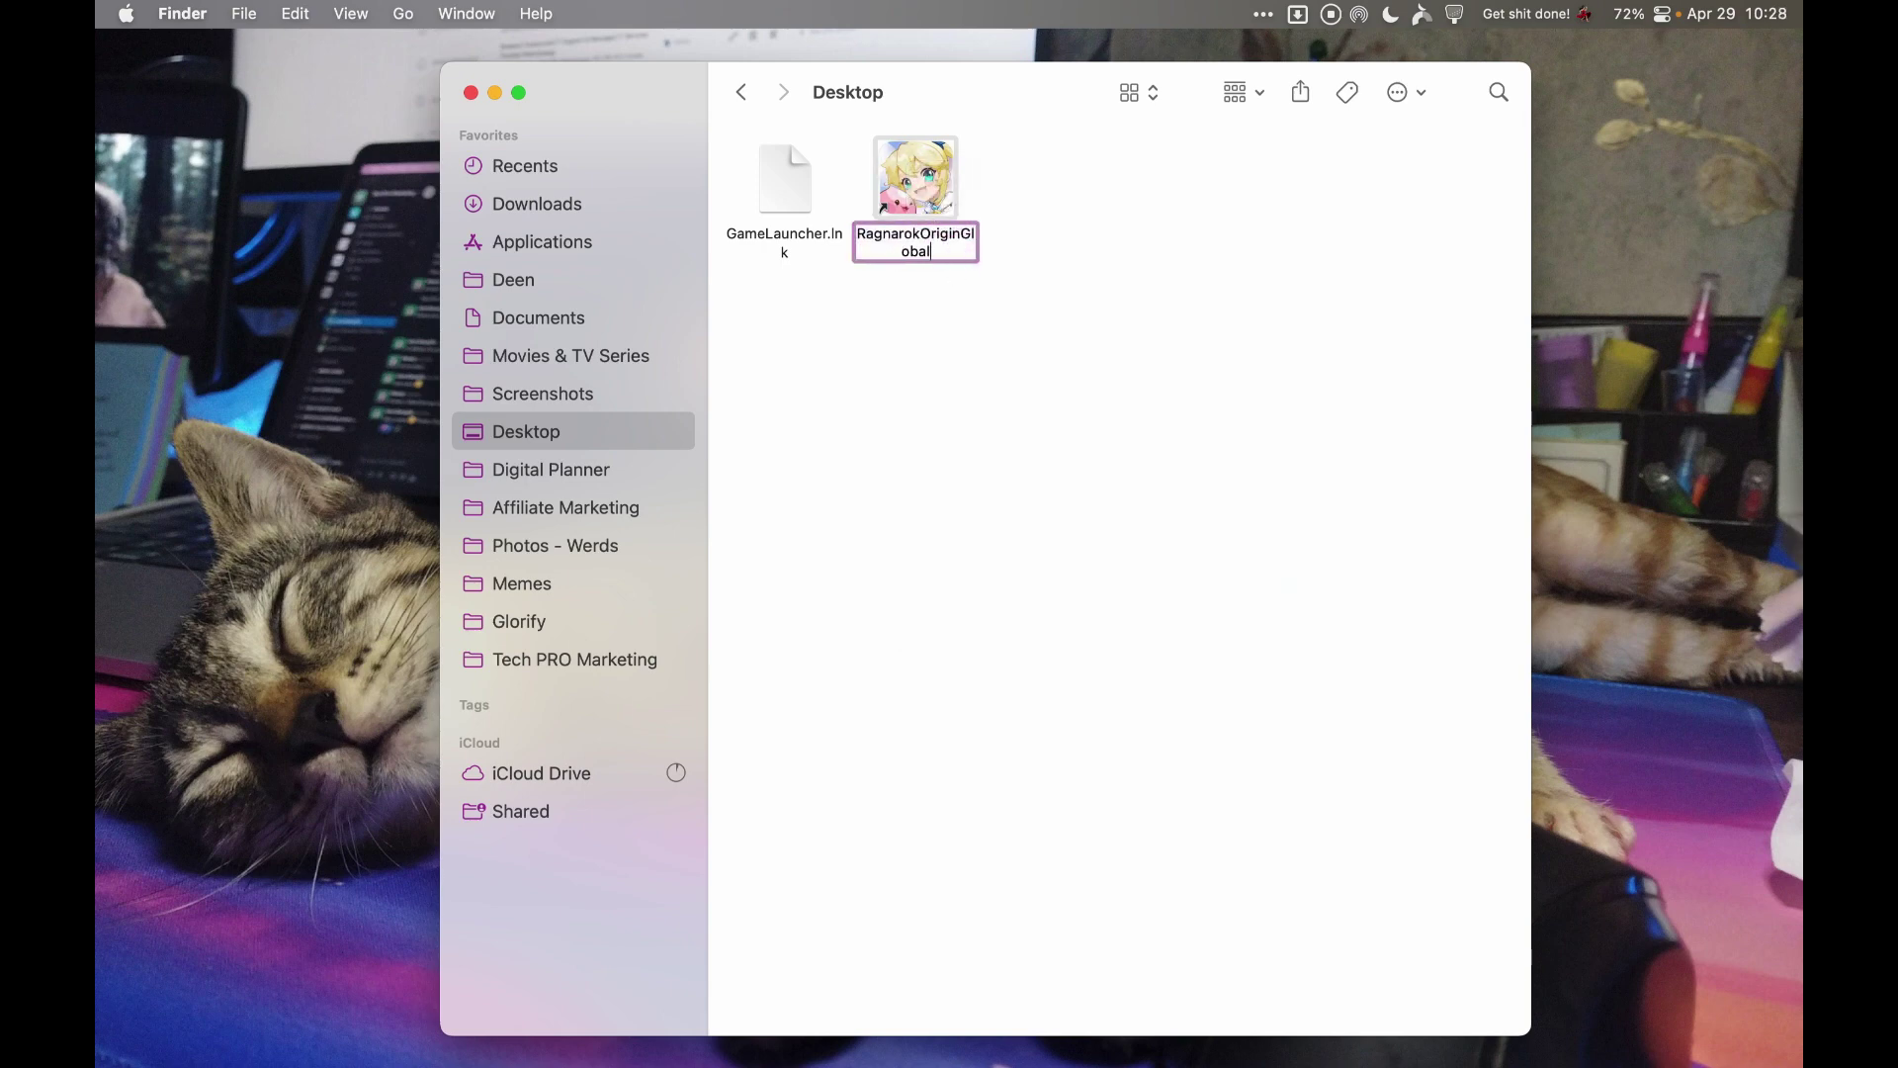
{"action": "key", "text": "Return"}
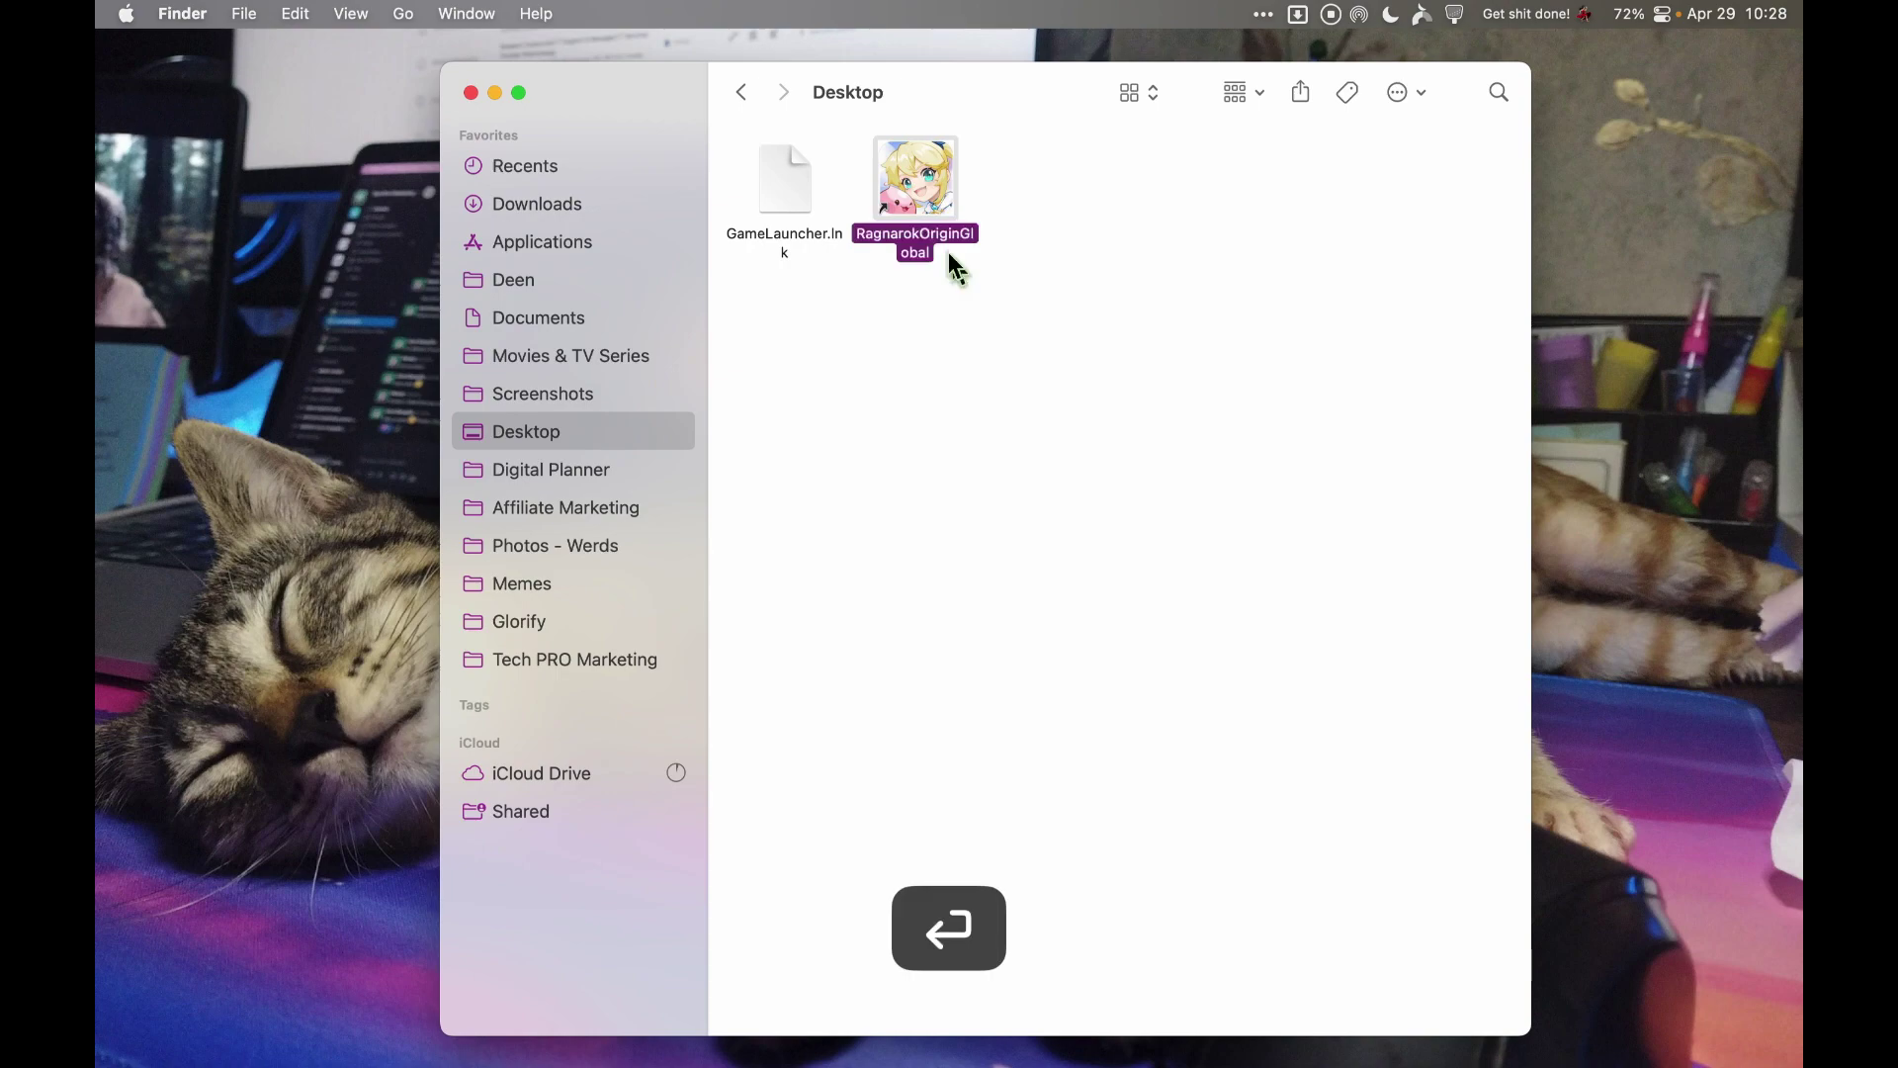
{"action": "left_click", "coordinate": [473, 92]}
{"action": "mouse_move", "coordinate": [913, 1065]}
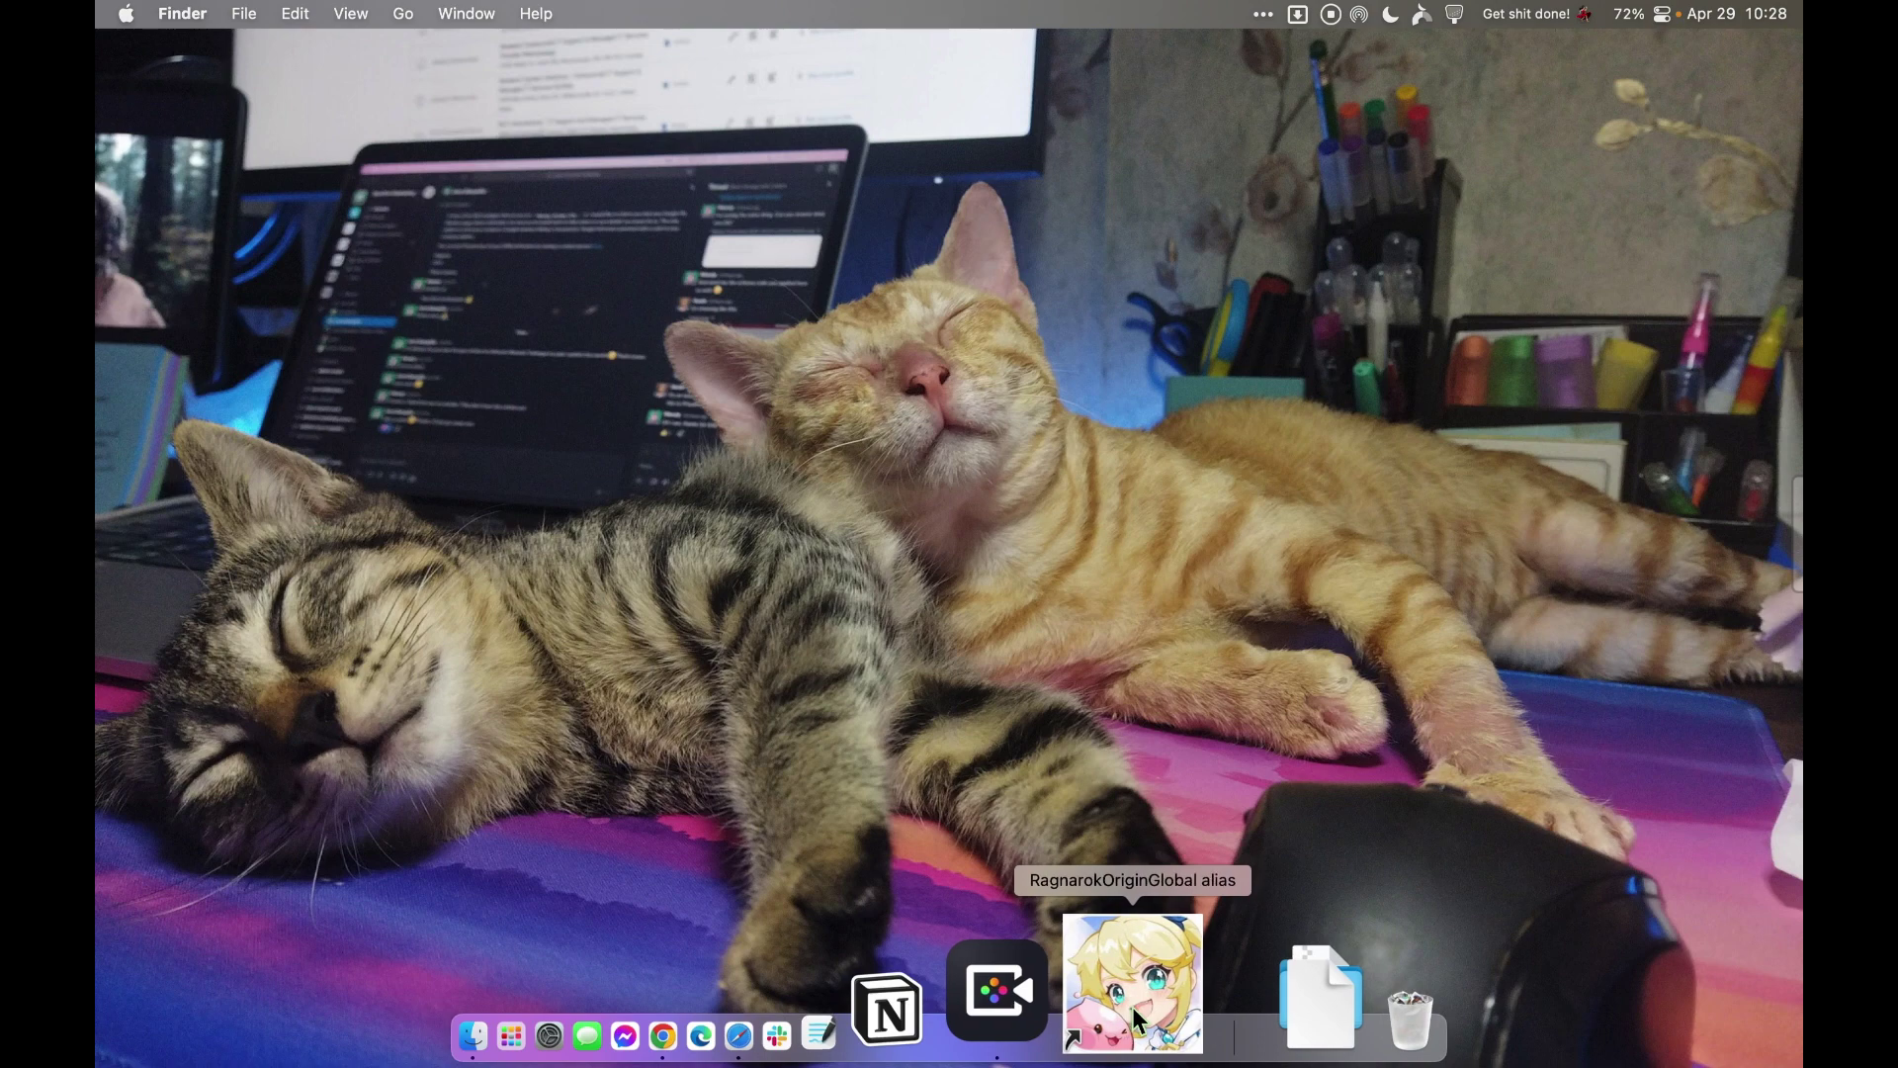
Step: Launch the game from the Dock alias and enter on the Izludean server
{"action": "left_click", "coordinate": [1135, 1019]}
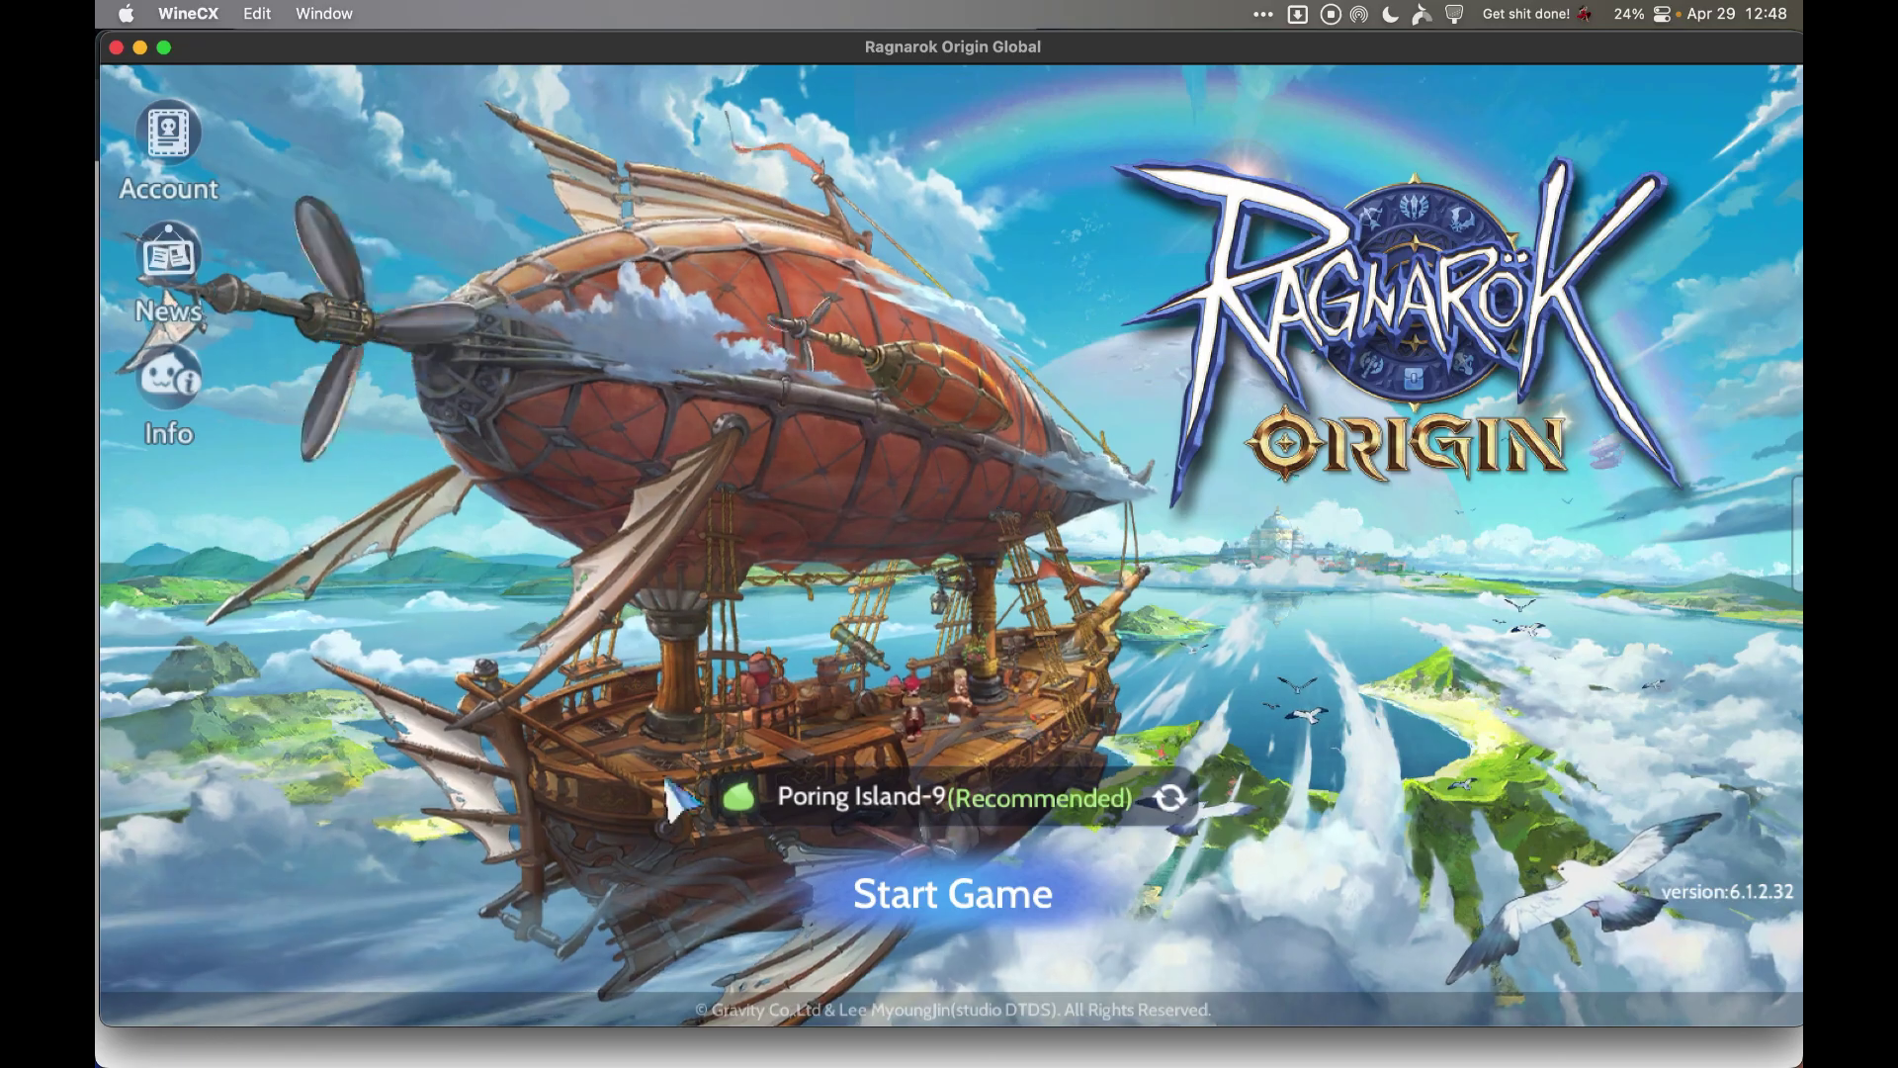
{"action": "left_click", "coordinate": [1137, 791]}
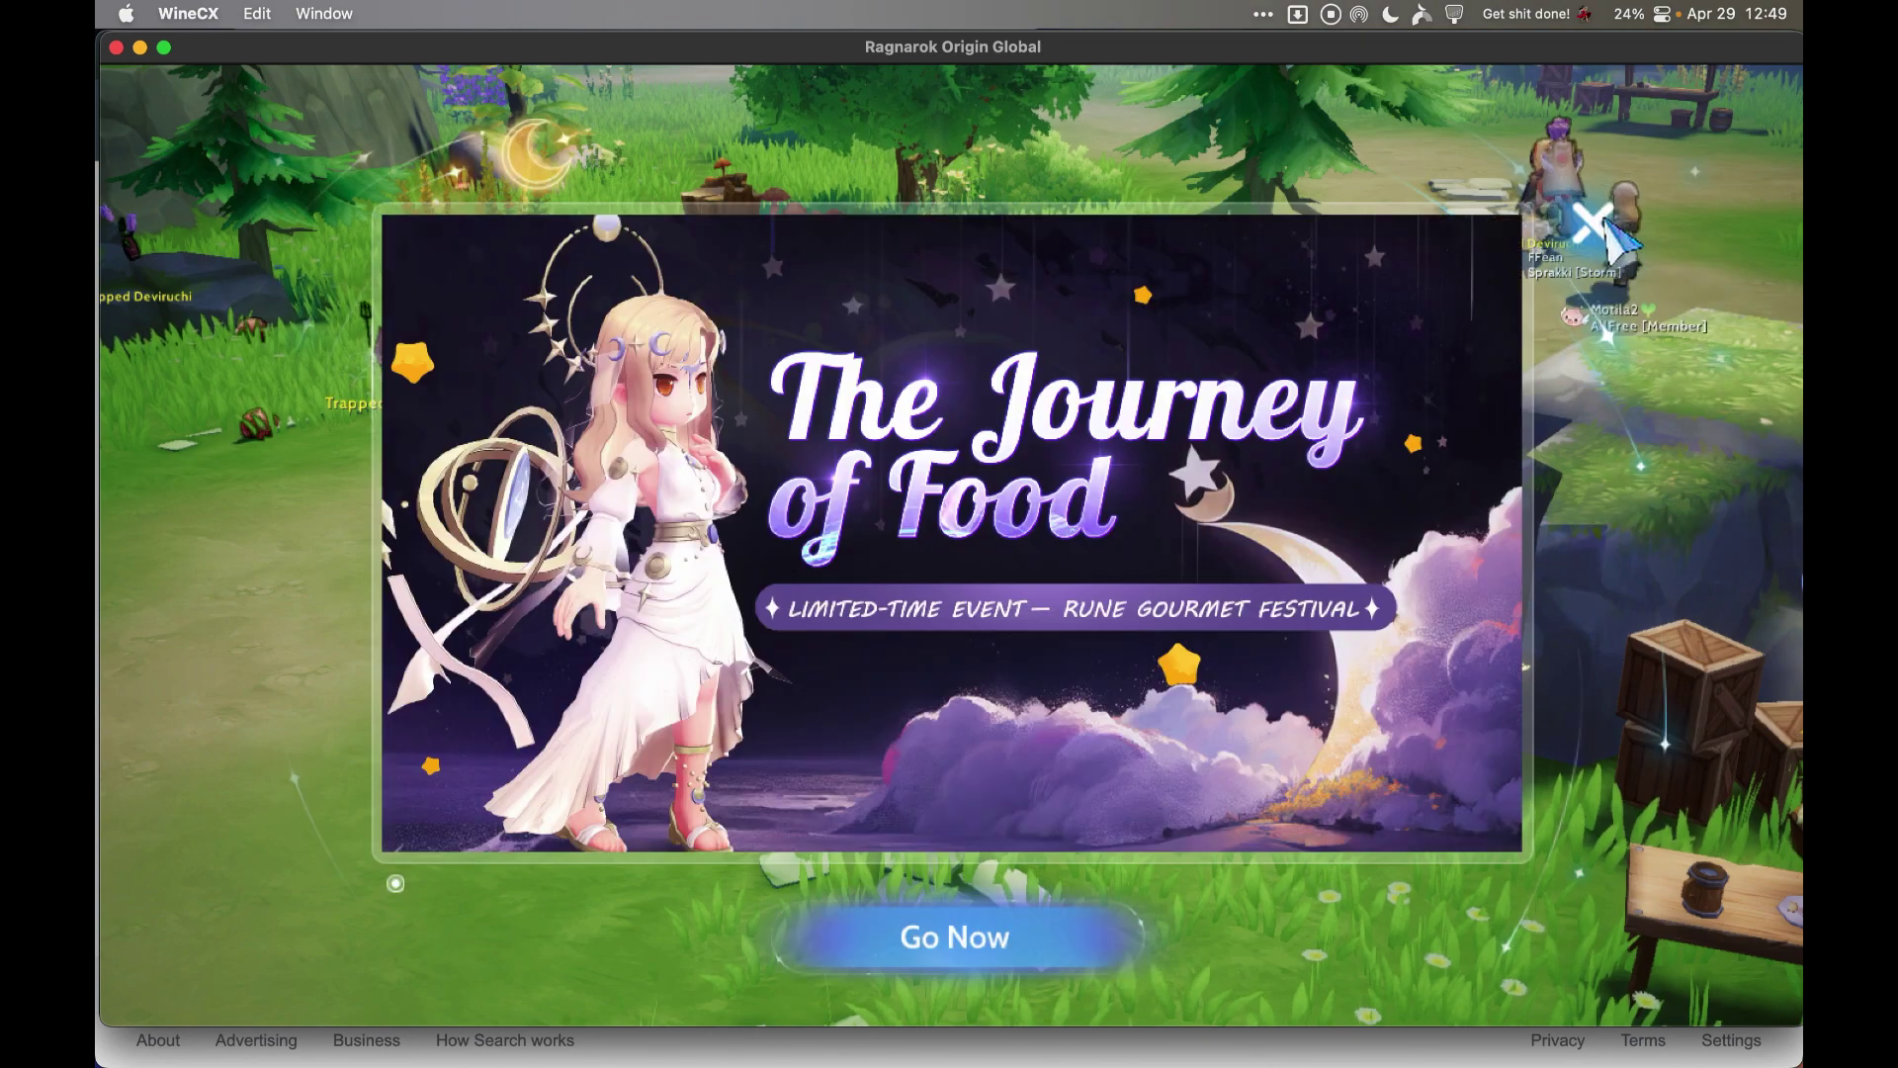
Step: Close the Journey of Food promo, enable 60 FPS in System settings, and exit Settings
{"action": "left_click", "coordinate": [1594, 224]}
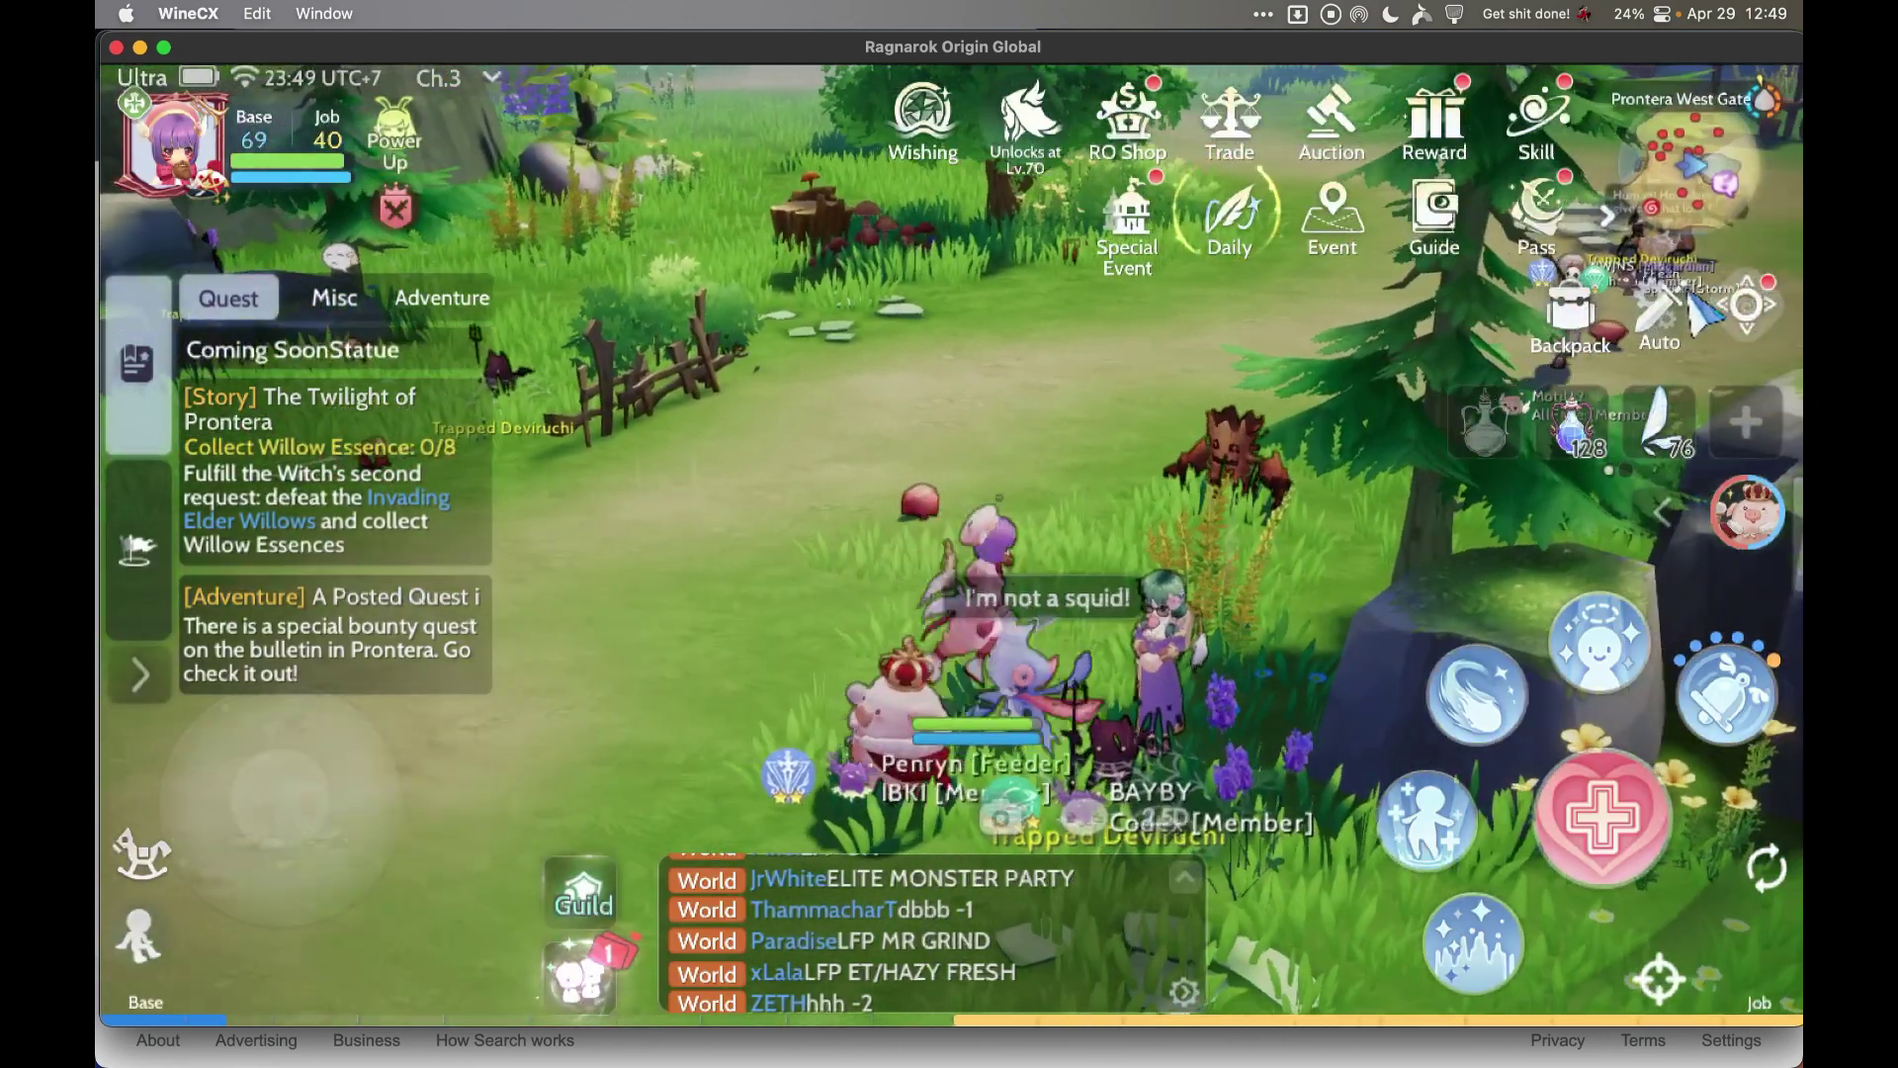
{"action": "left_click", "coordinate": [1747, 307]}
{"action": "left_click", "coordinate": [1740, 929]}
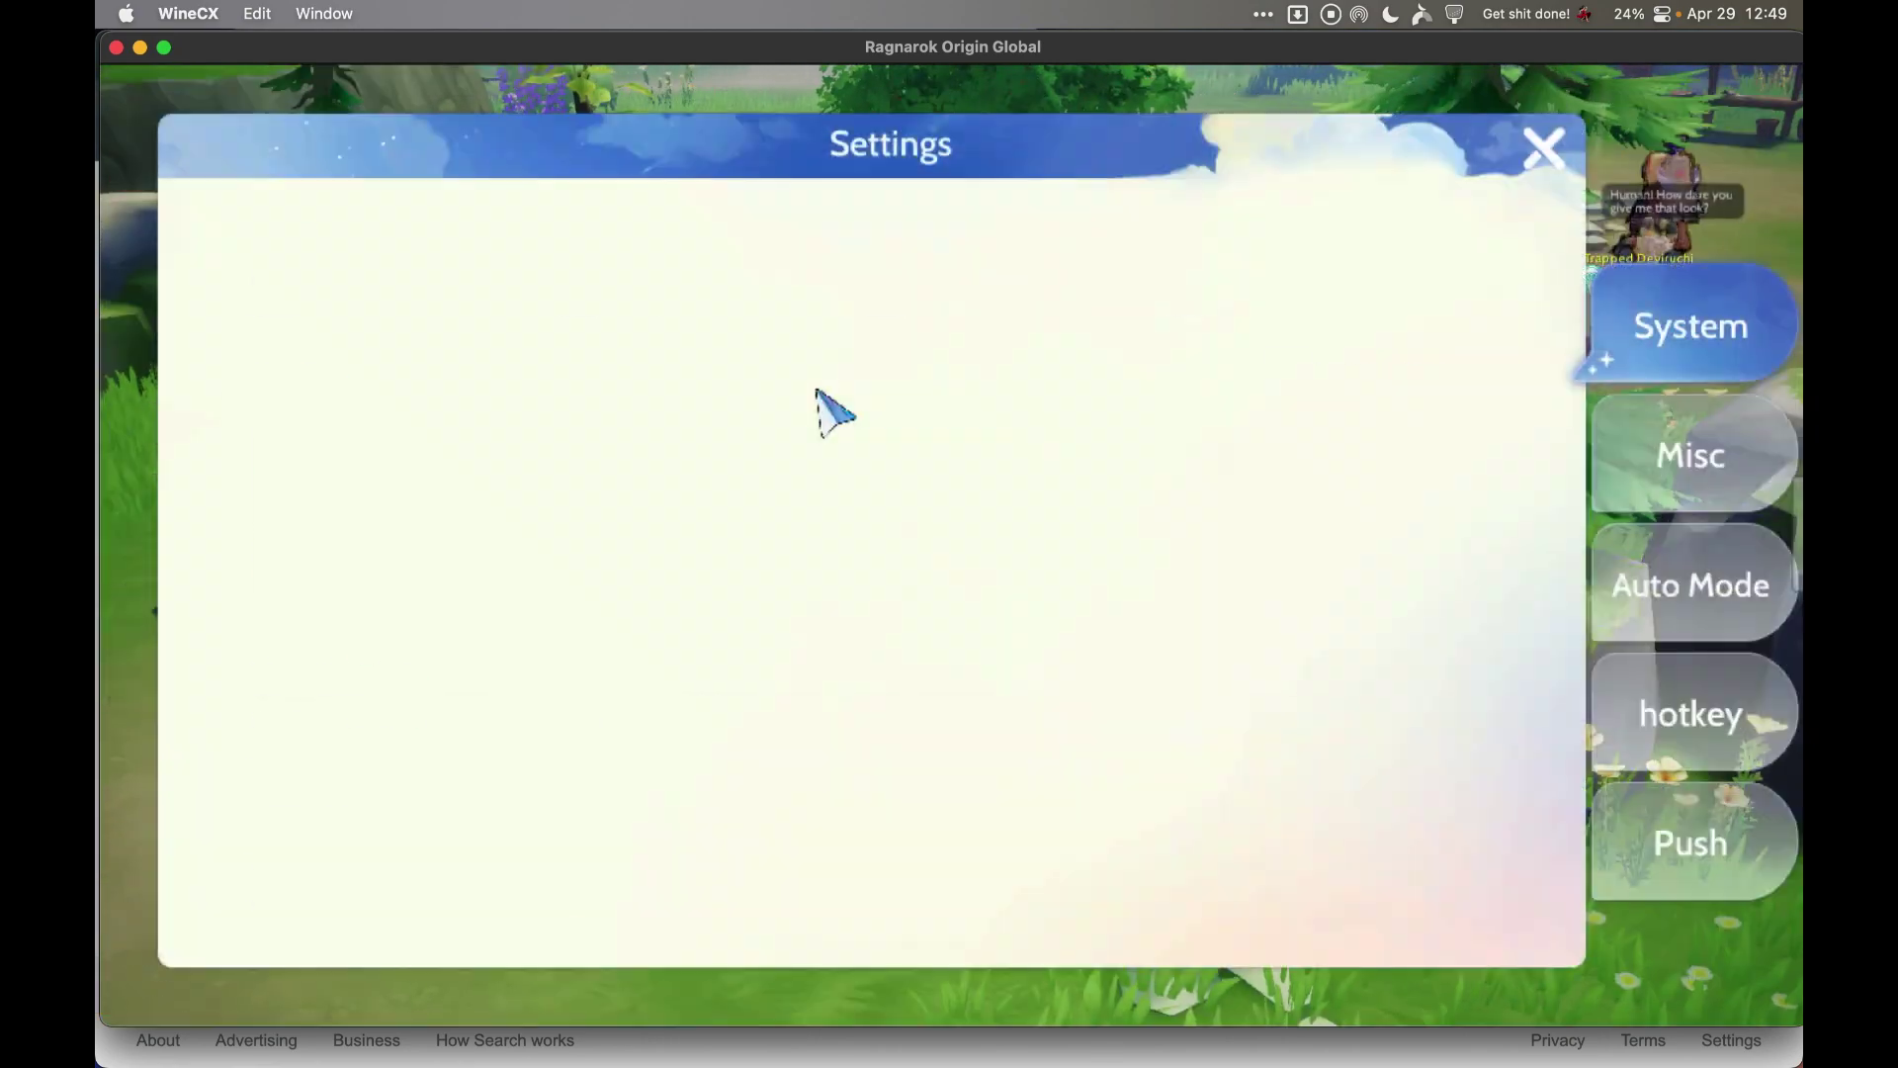
{"action": "left_click", "coordinate": [737, 829]}
{"action": "left_click_drag", "start_coordinate": [762, 850], "coordinate": [606, 352]}
{"action": "left_click", "coordinate": [578, 901]}
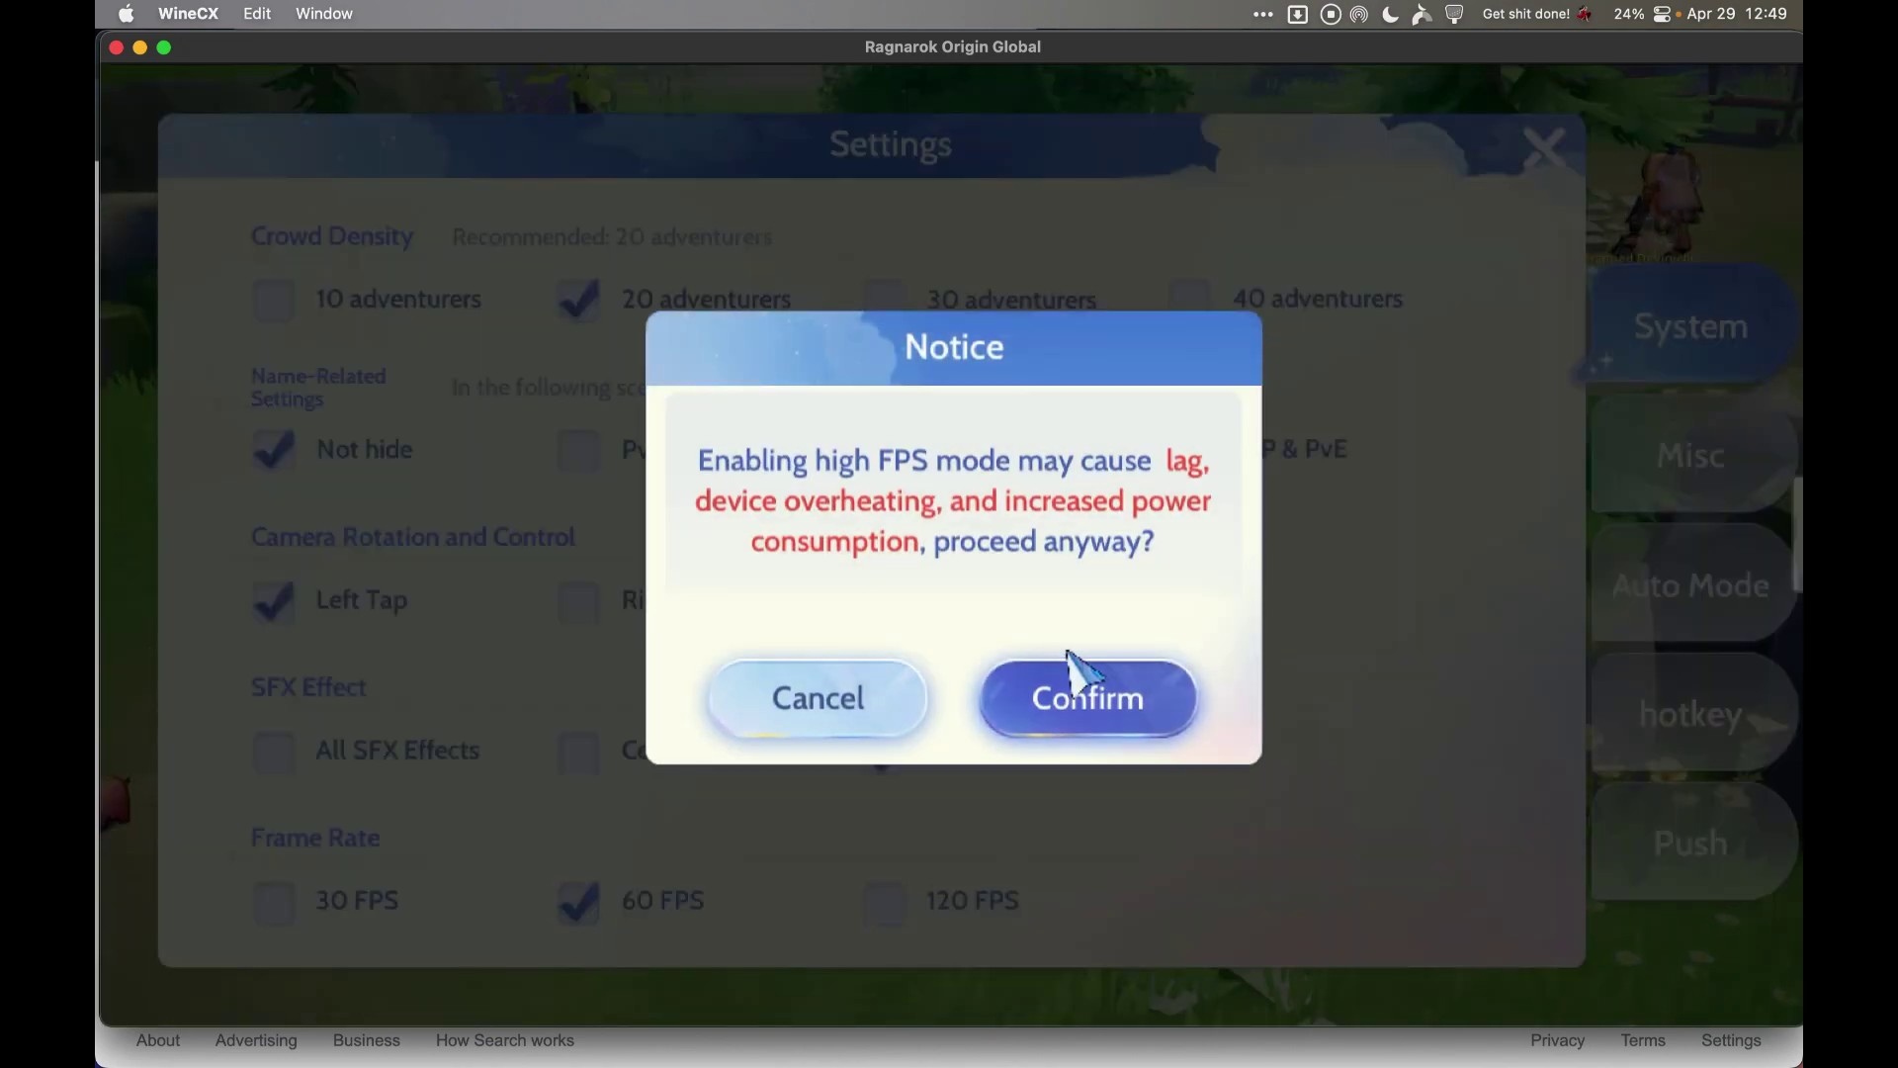
{"action": "left_click", "coordinate": [1074, 685]}
{"action": "left_click_drag", "start_coordinate": [924, 767], "coordinate": [923, 406]}
{"action": "left_click_drag", "start_coordinate": [723, 778], "coordinate": [898, 212]}
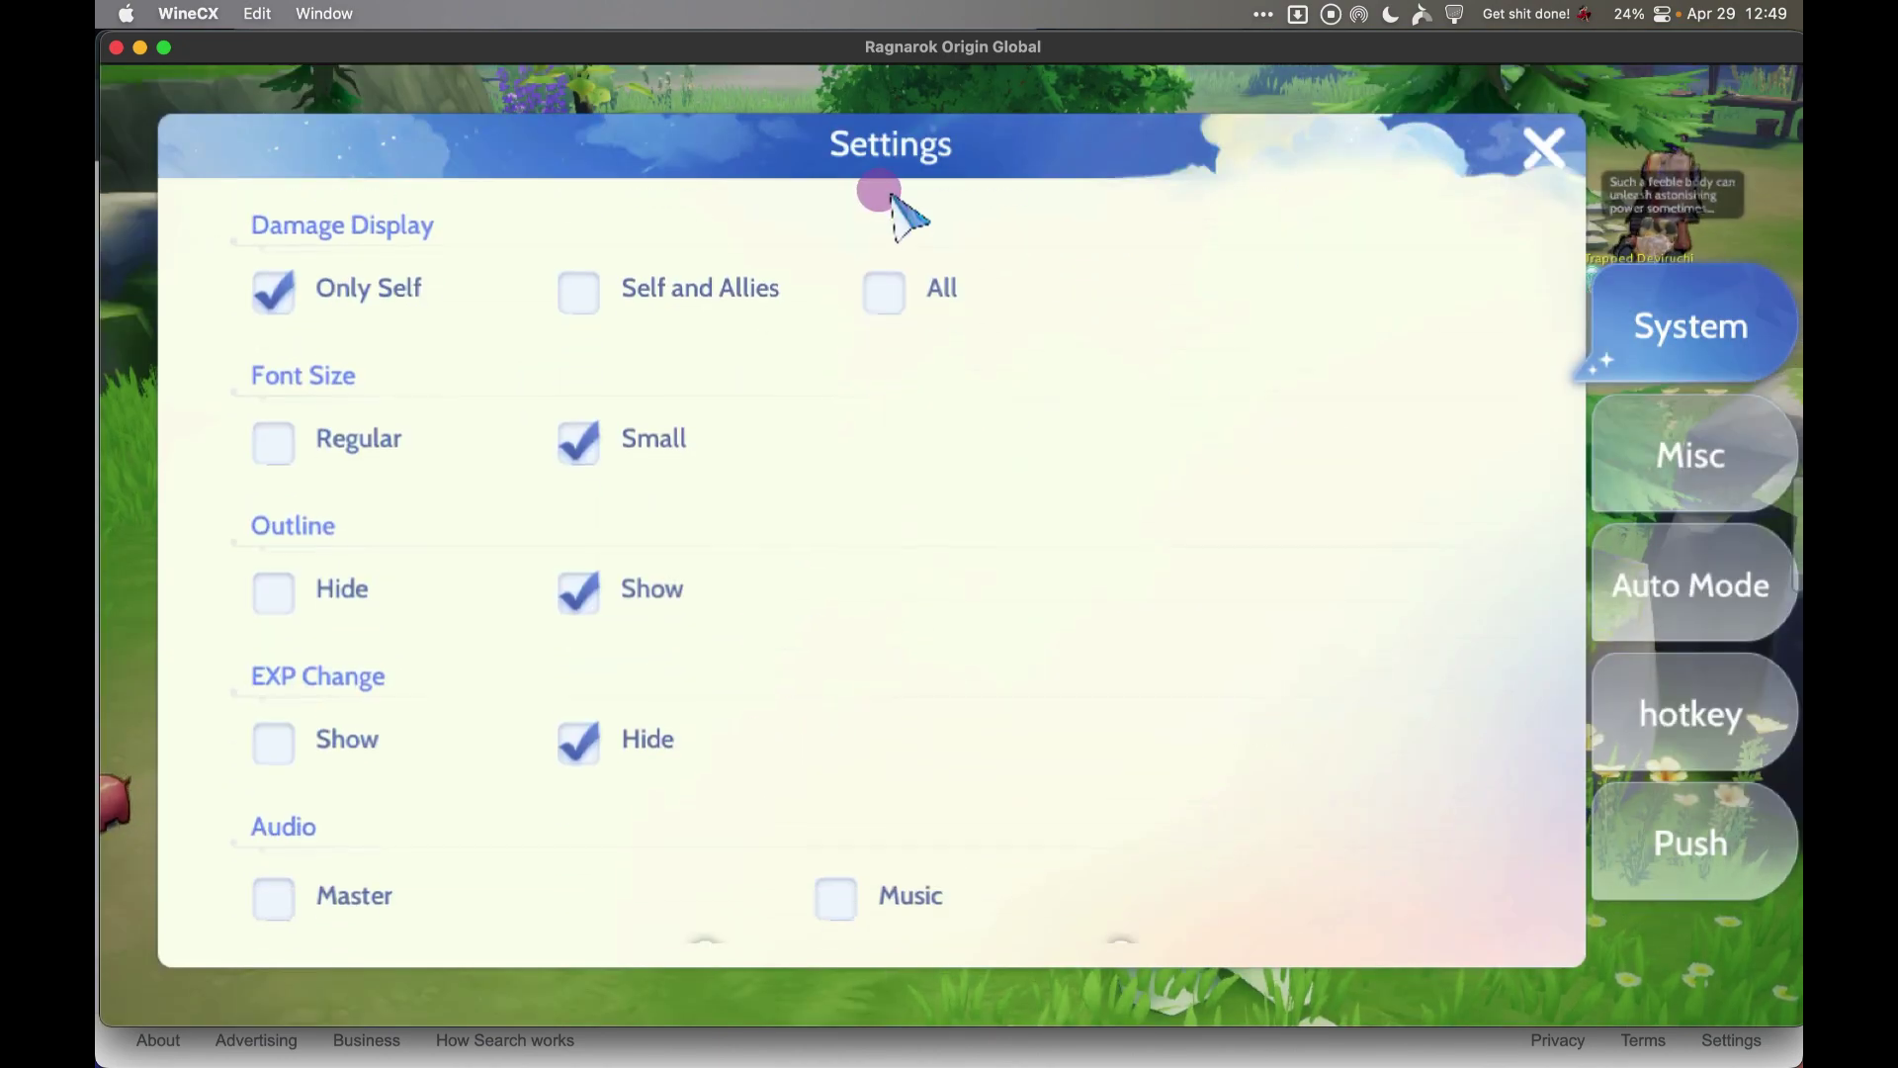
{"action": "left_click_drag", "start_coordinate": [1078, 627], "coordinate": [1202, 904]}
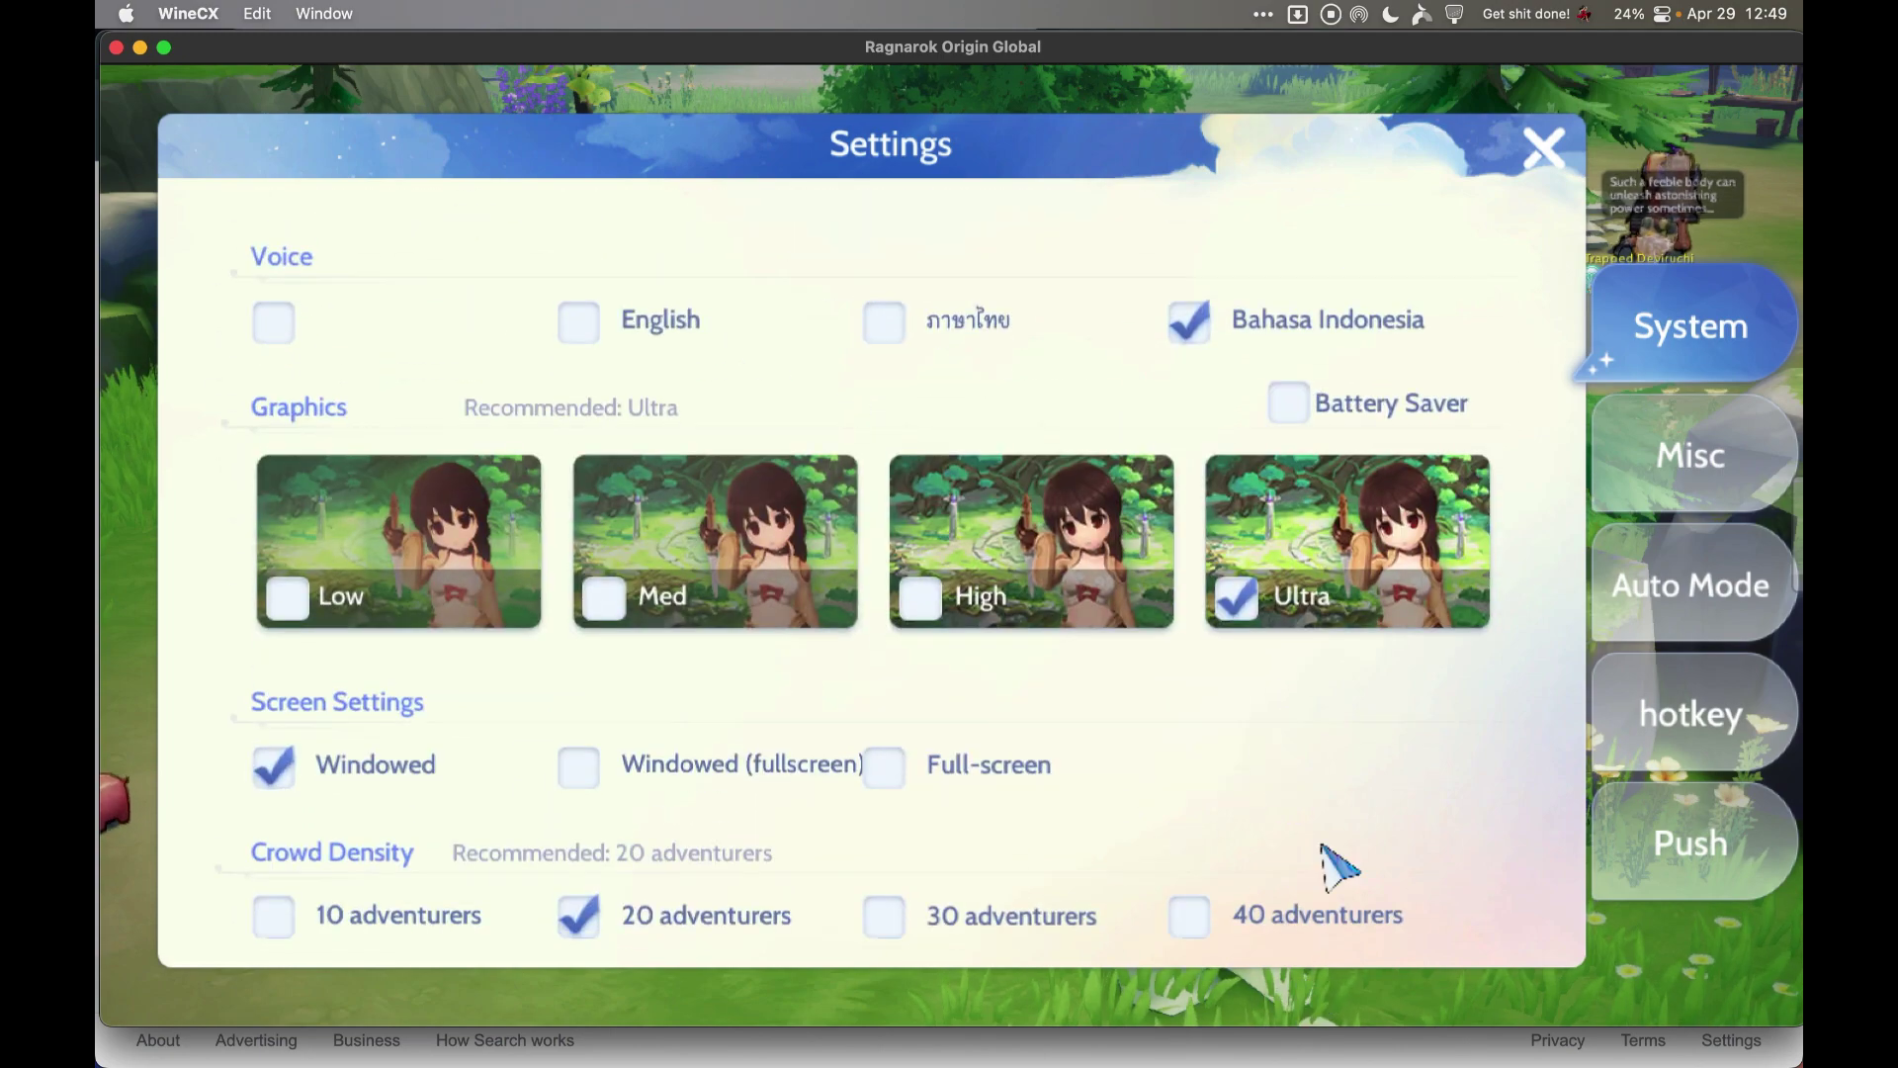
{"action": "key", "text": "Escape"}
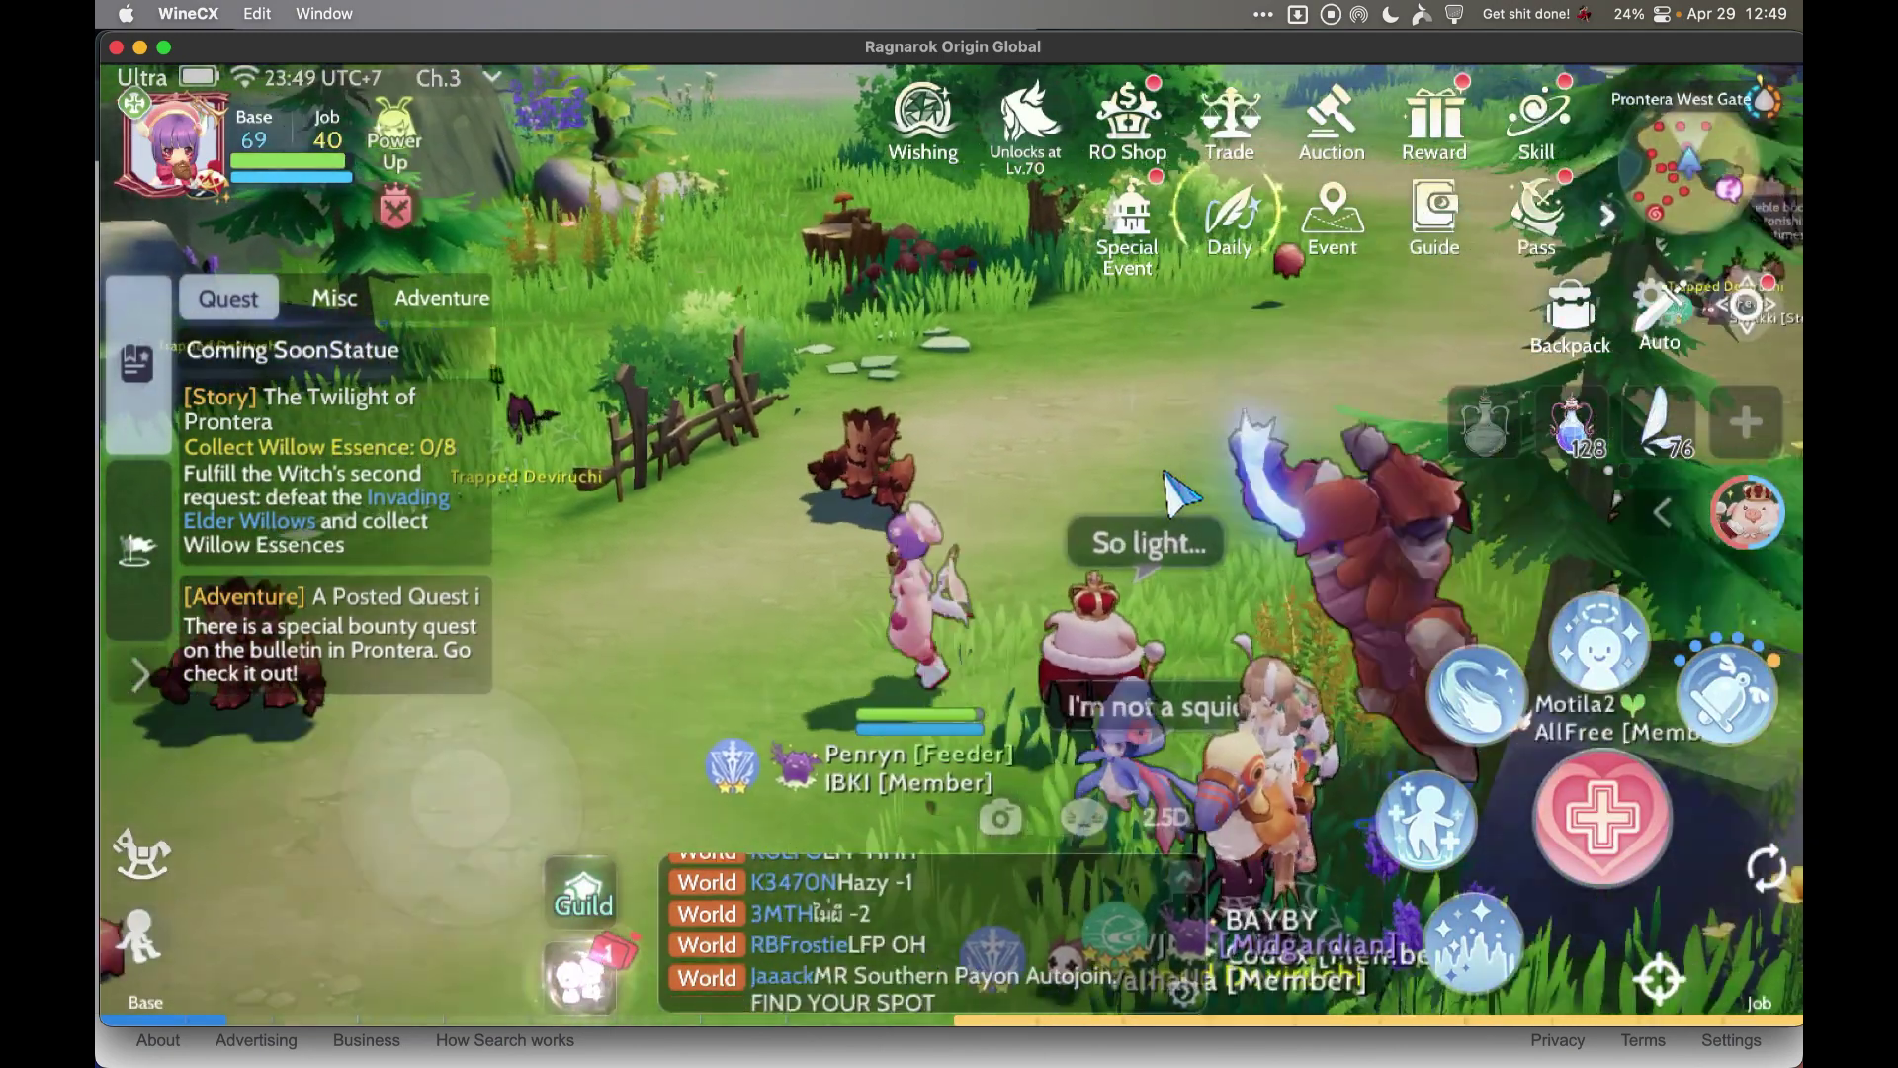